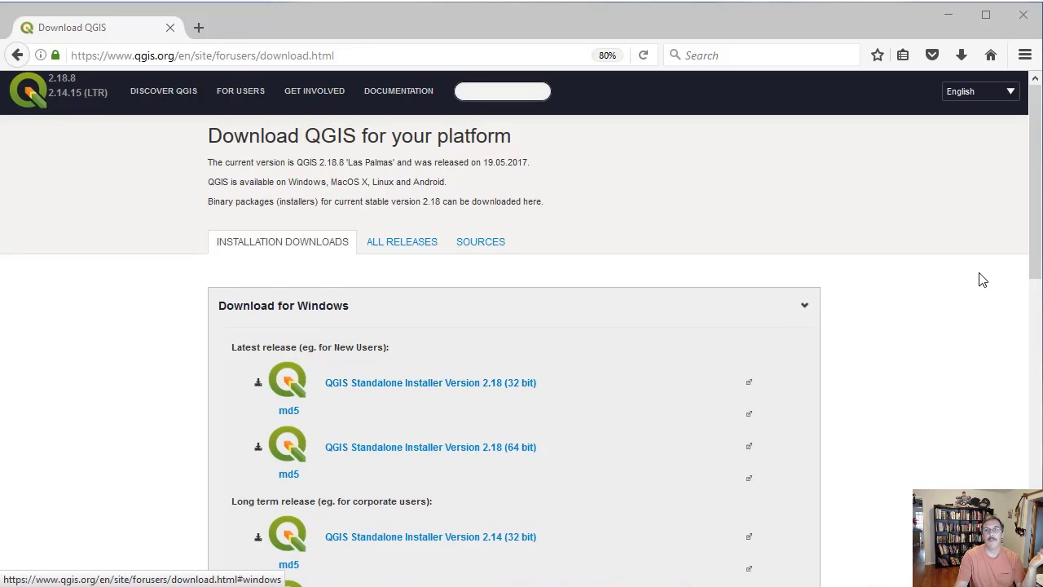
# - Download the 64-bit OSGeo4W Network Installer for Windows from the QGIS download page and save the file
pyautogui.moveTo(1036, 262); pyautogui.dragTo(1035, 498)
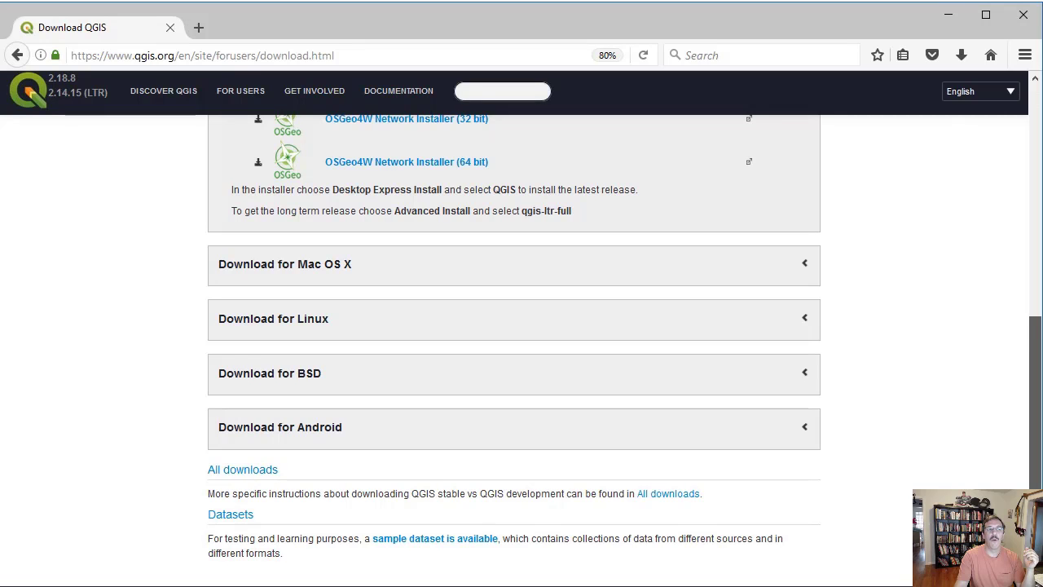
pyautogui.moveTo(1033, 478); pyautogui.dragTo(1031, 338)
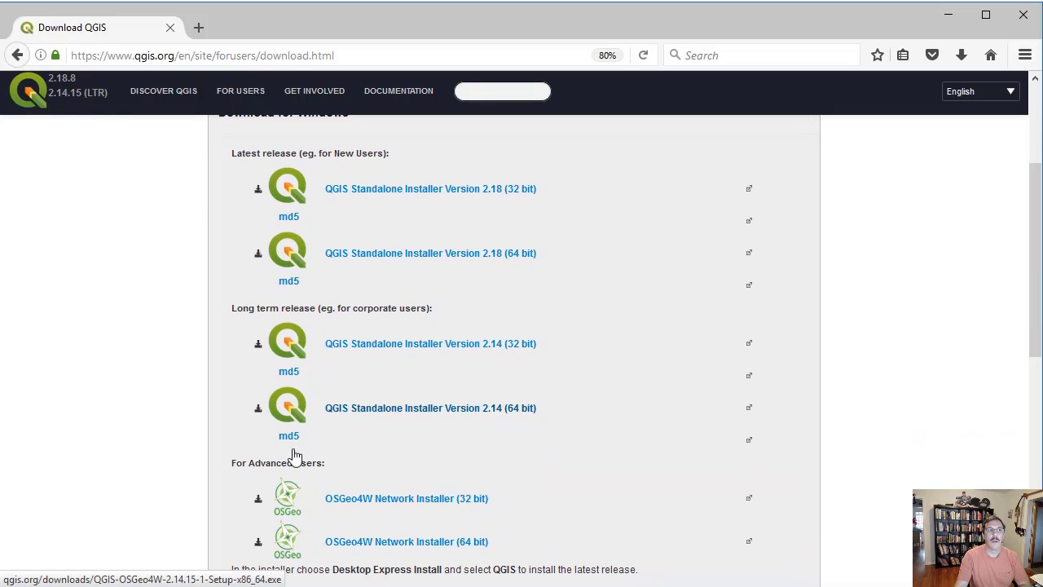
pyautogui.click(380, 550)
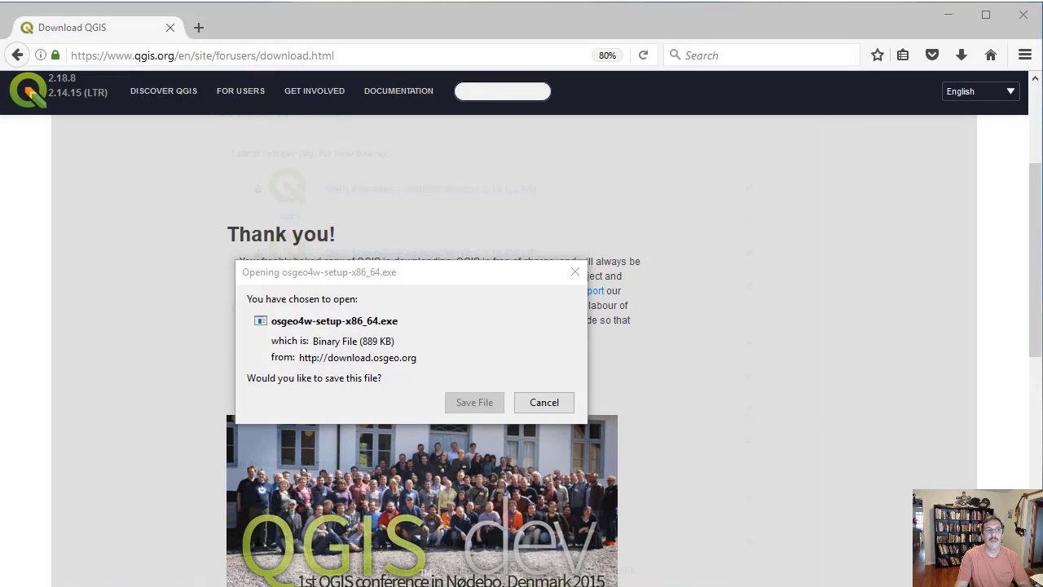
pyautogui.click(432, 390)
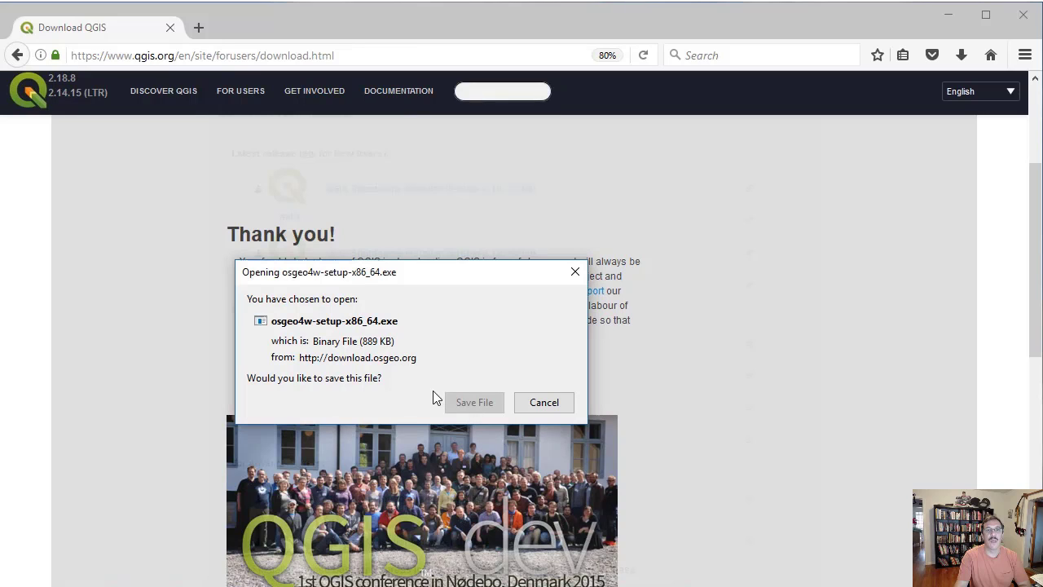
pyautogui.click(474, 402)
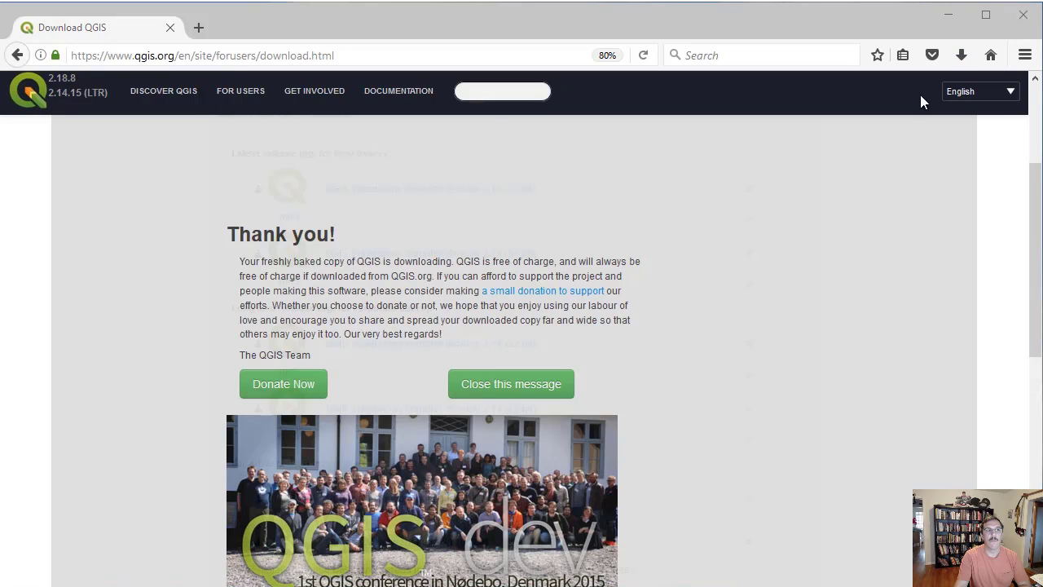
# - Run the downloaded osgeo4w-setup-x86_64 installer and choose Advanced Install
pyautogui.click(961, 55)
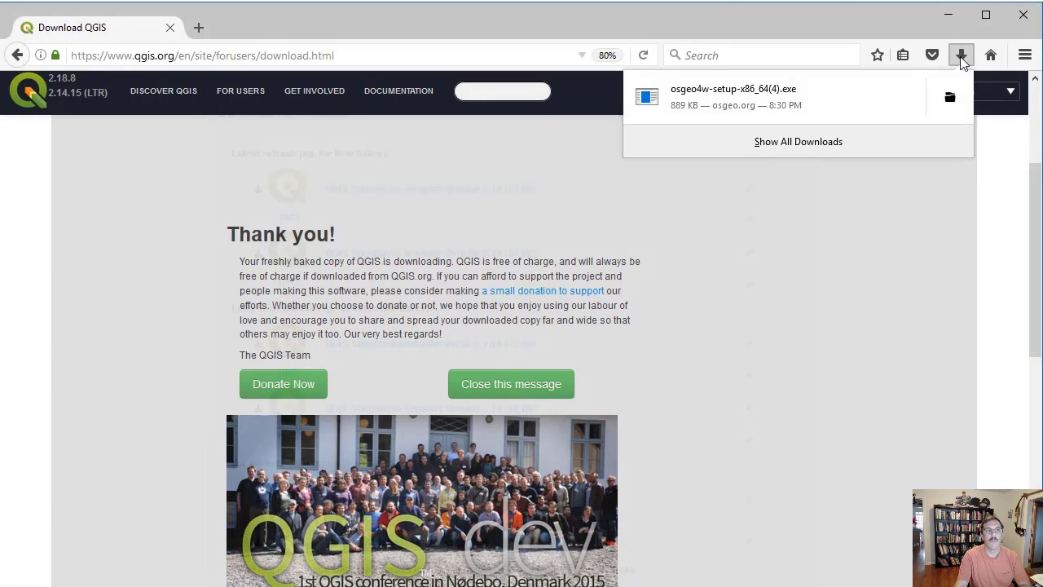
pyautogui.click(762, 95)
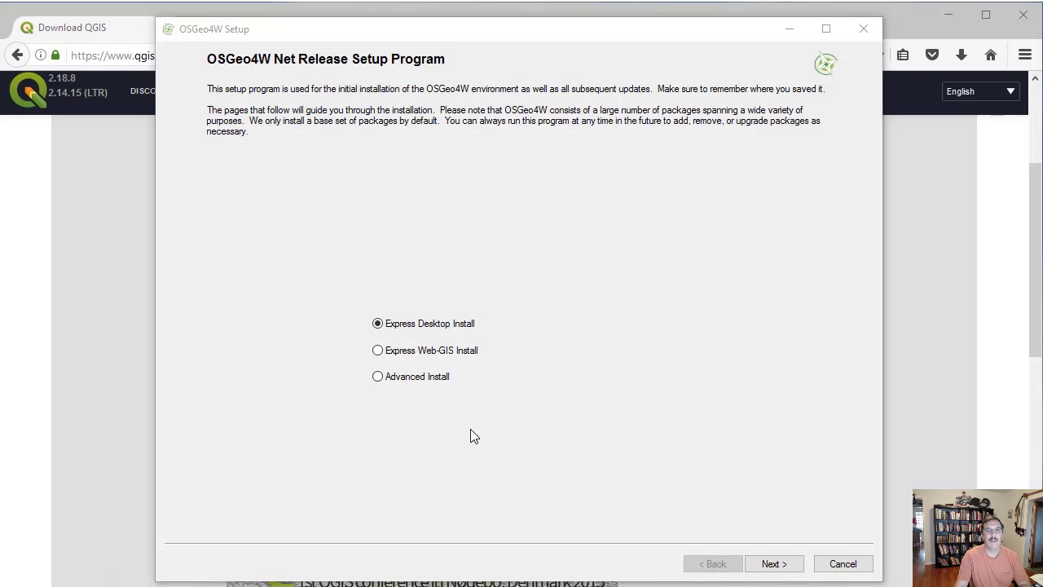
pyautogui.click(377, 378)
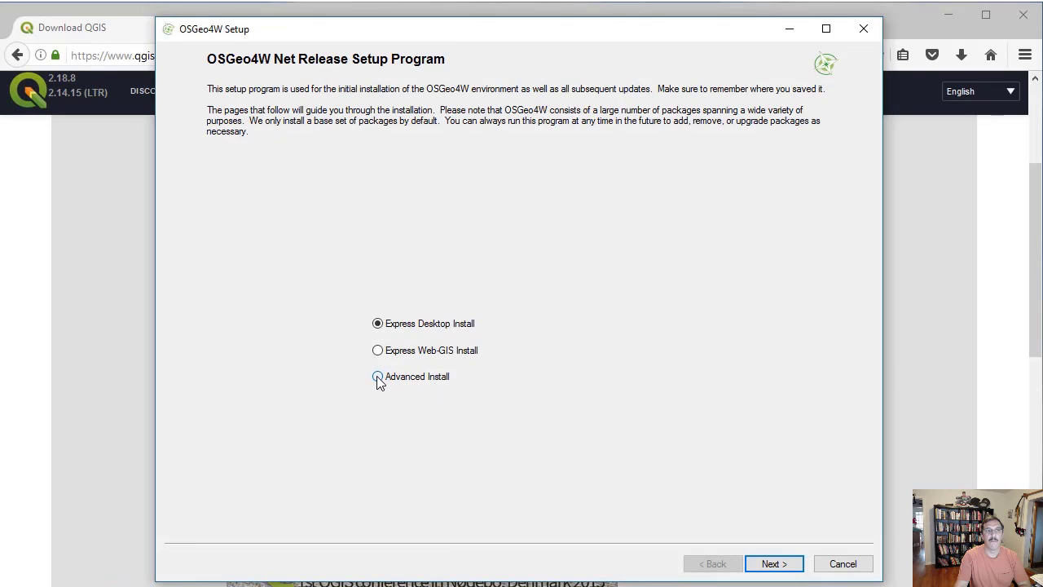
pyautogui.click(781, 565)
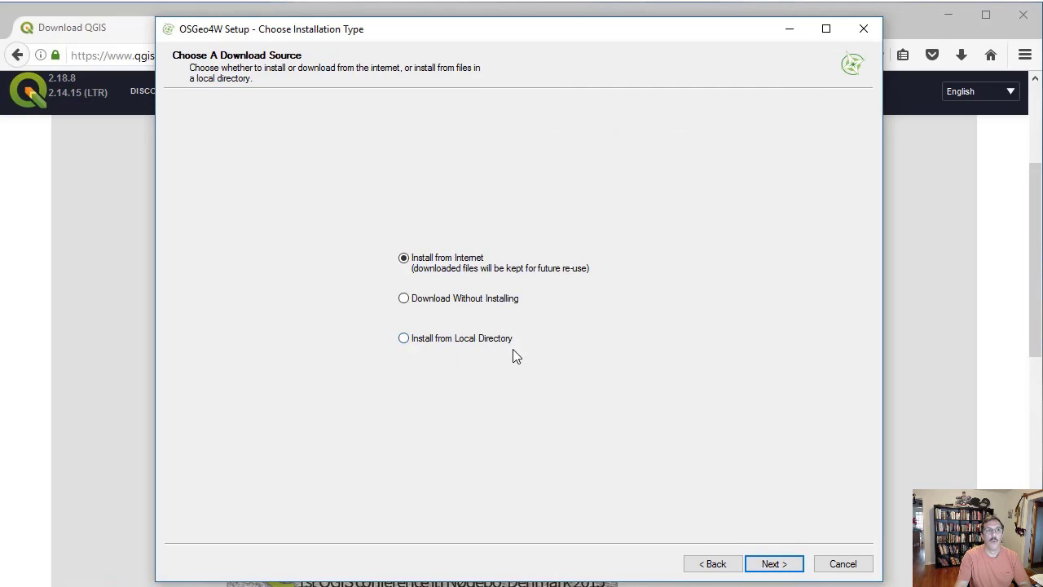
# - Set up an Internet install to C:\OSGeo4W64 for all users with the default package directory, a direct connection and the download.osgeo.org site
pyautogui.click(773, 564)
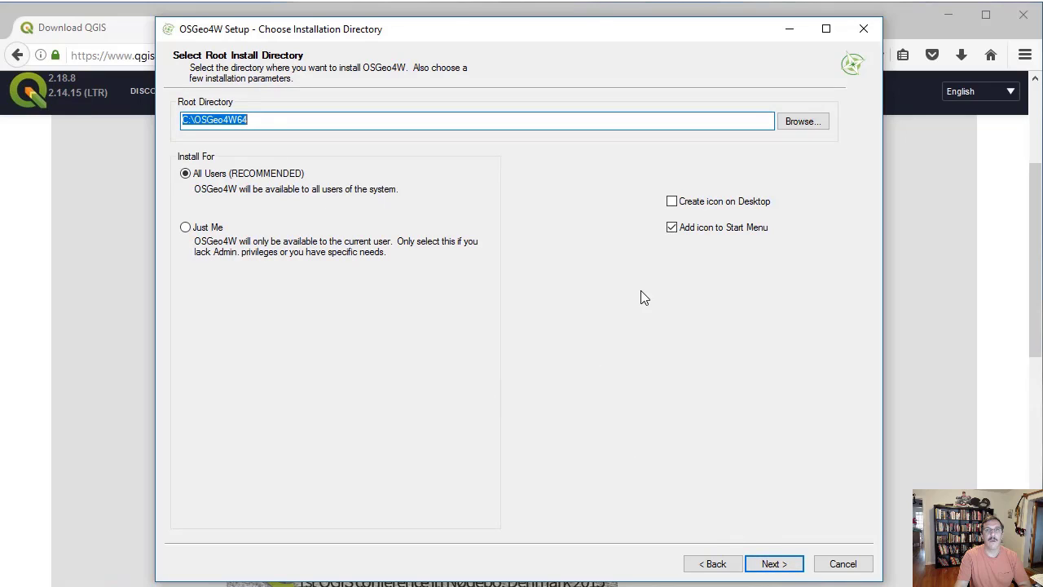
pyautogui.click(672, 201)
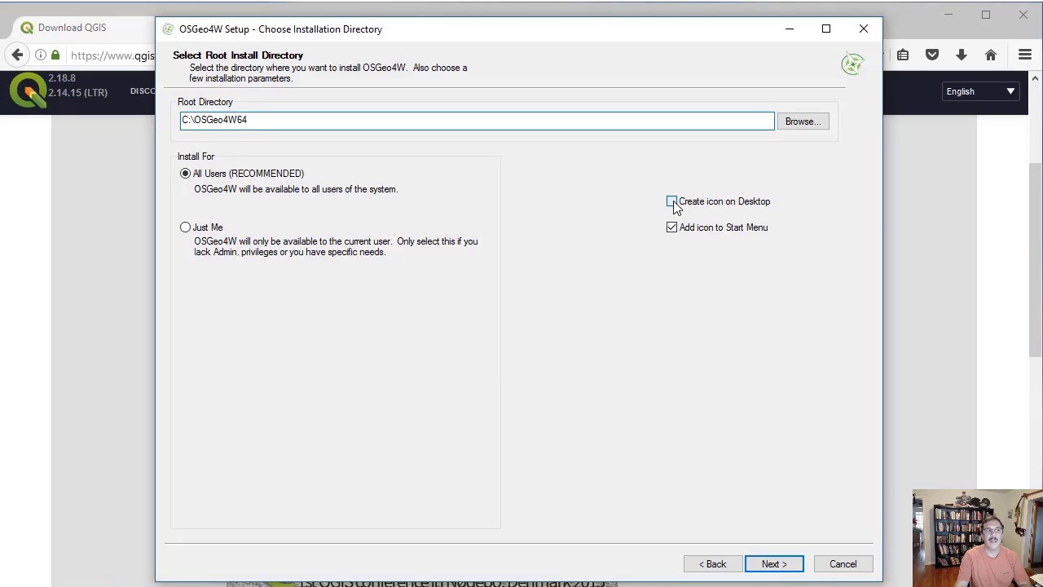
pyautogui.click(772, 563)
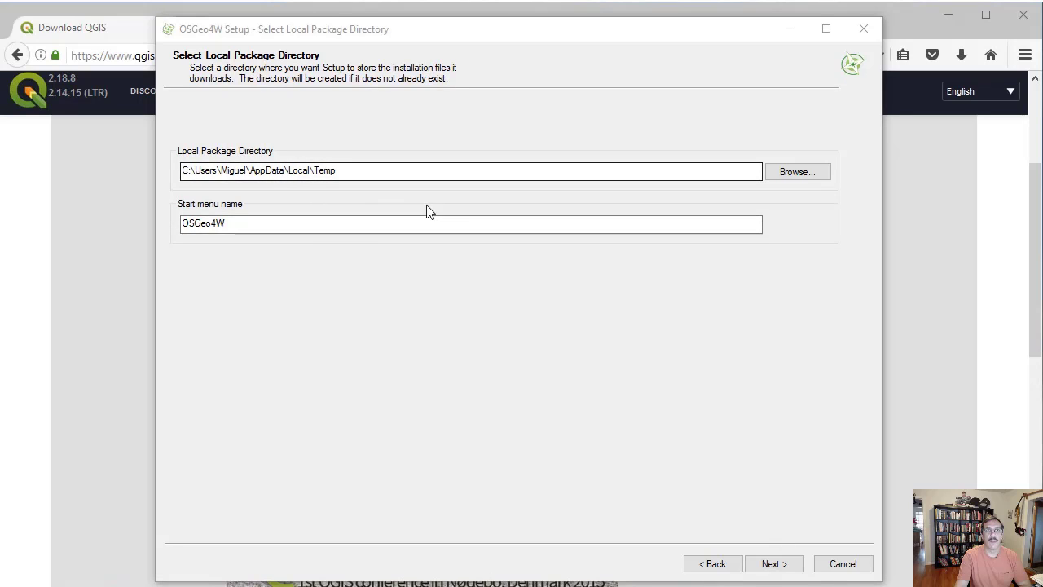
pyautogui.click(772, 562)
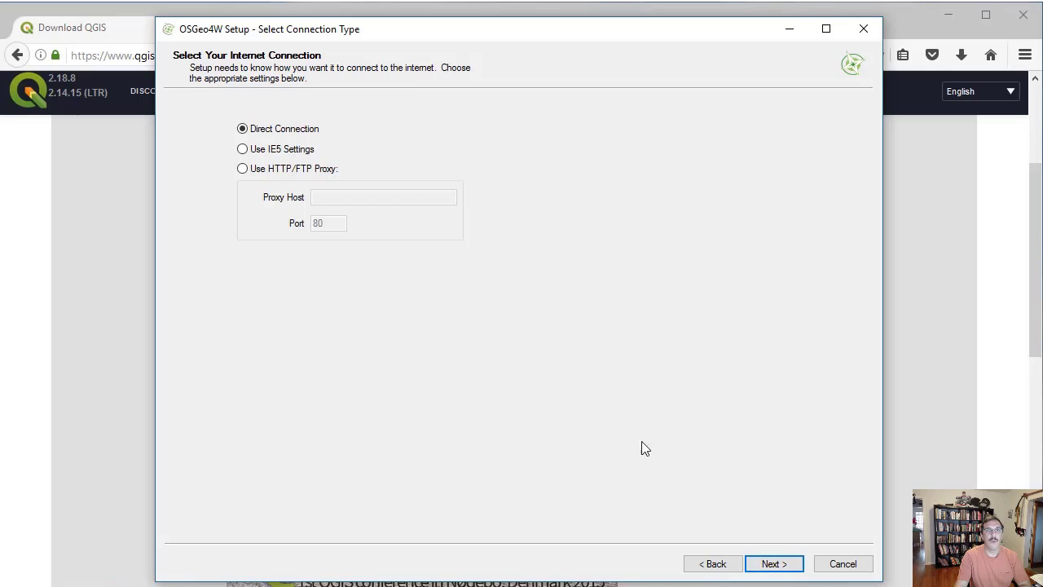
pyautogui.click(773, 564)
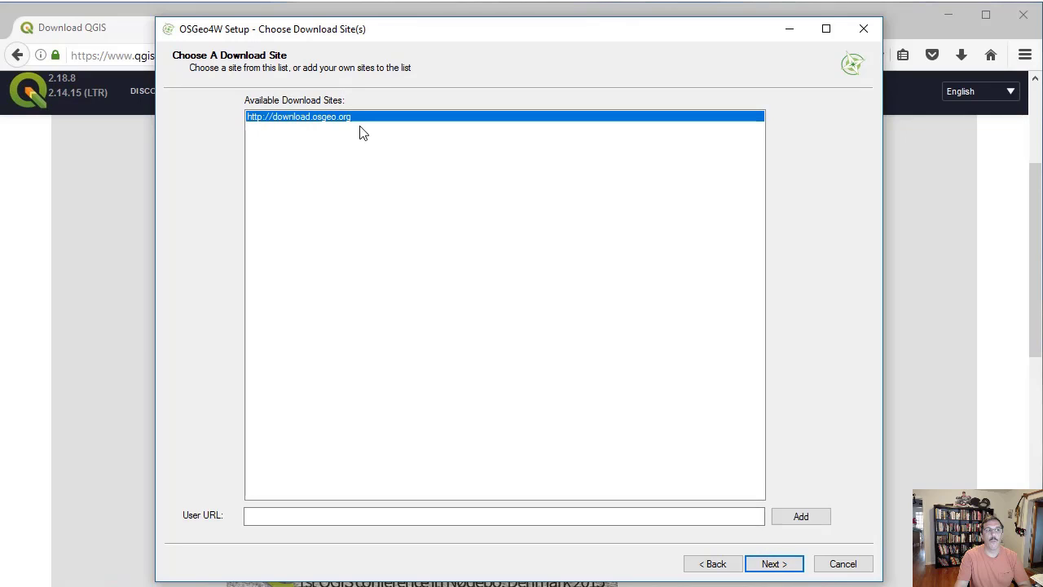
pyautogui.click(772, 564)
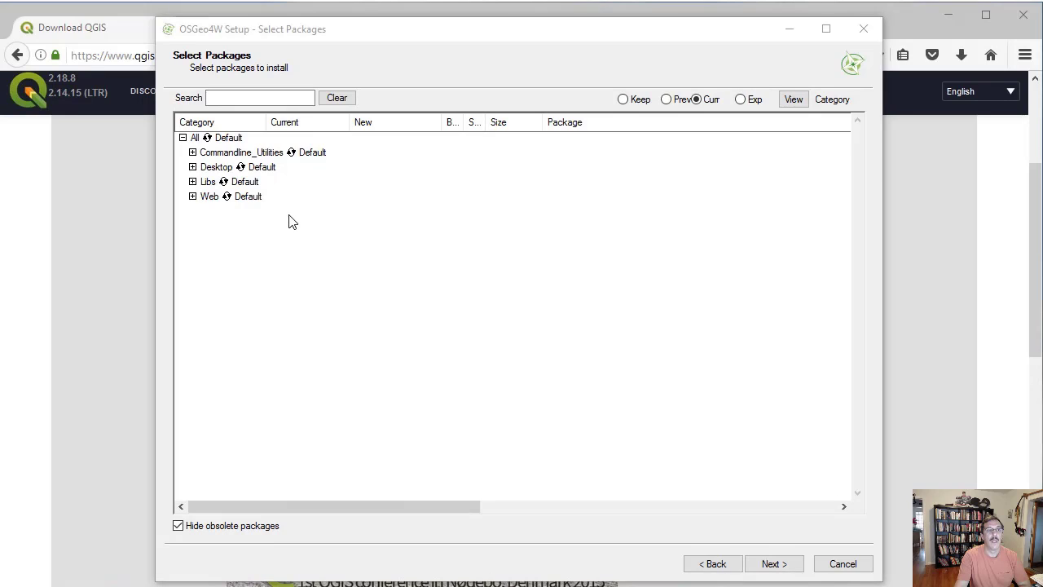
# - Set all packages to Install and expand the Libs, Desktop and Commandline_Utilities categories to review their packages
pyautogui.click(230, 139)
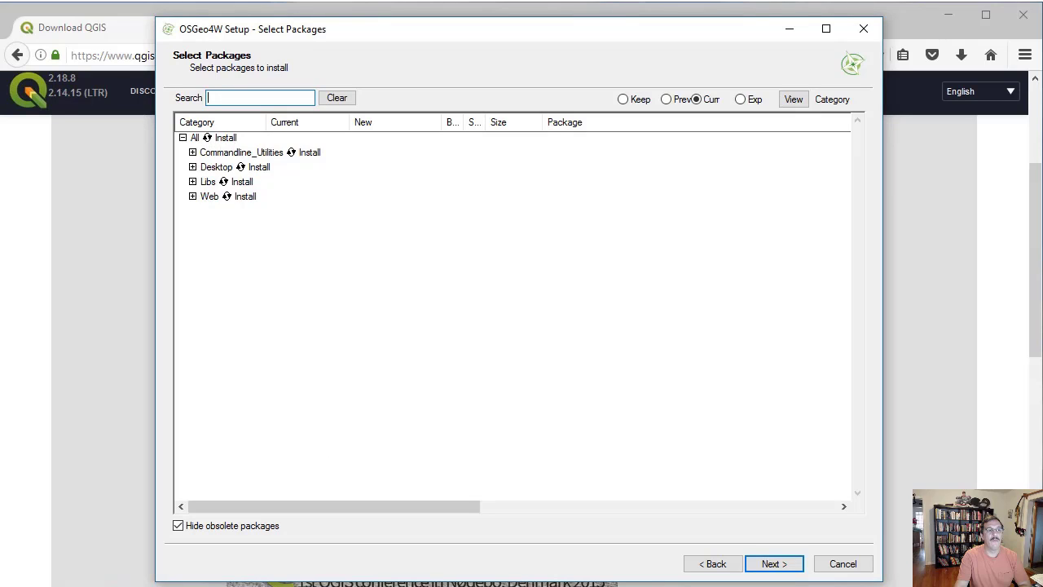
pyautogui.click(345, 585)
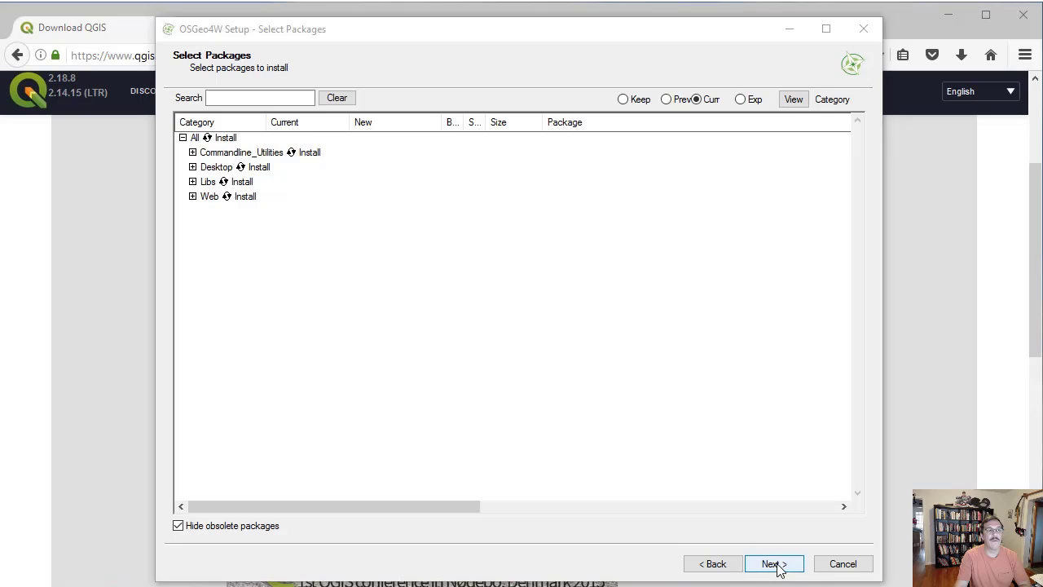
pyautogui.click(193, 197)
pyautogui.click(193, 182)
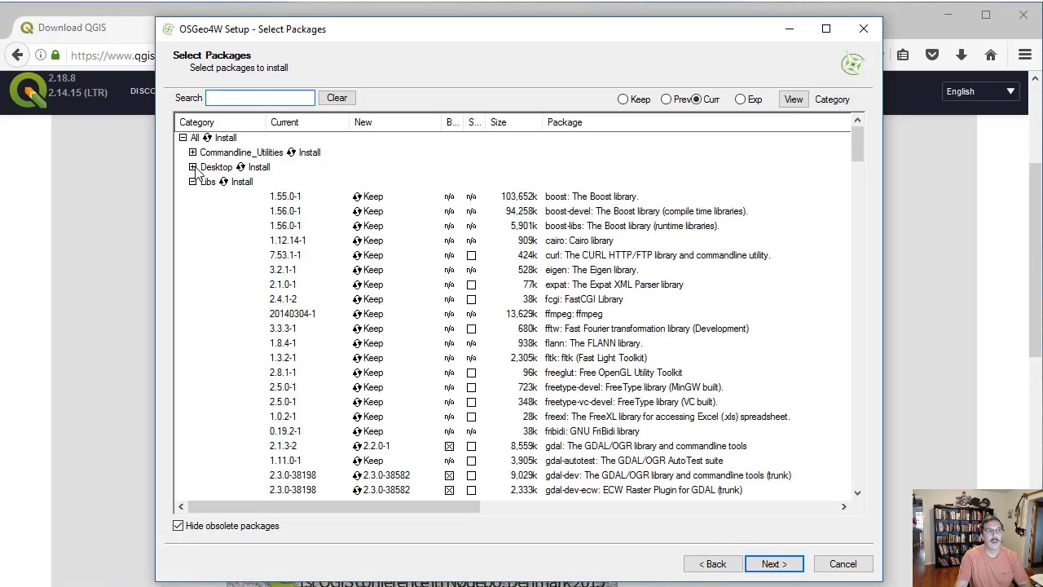
pyautogui.click(193, 167)
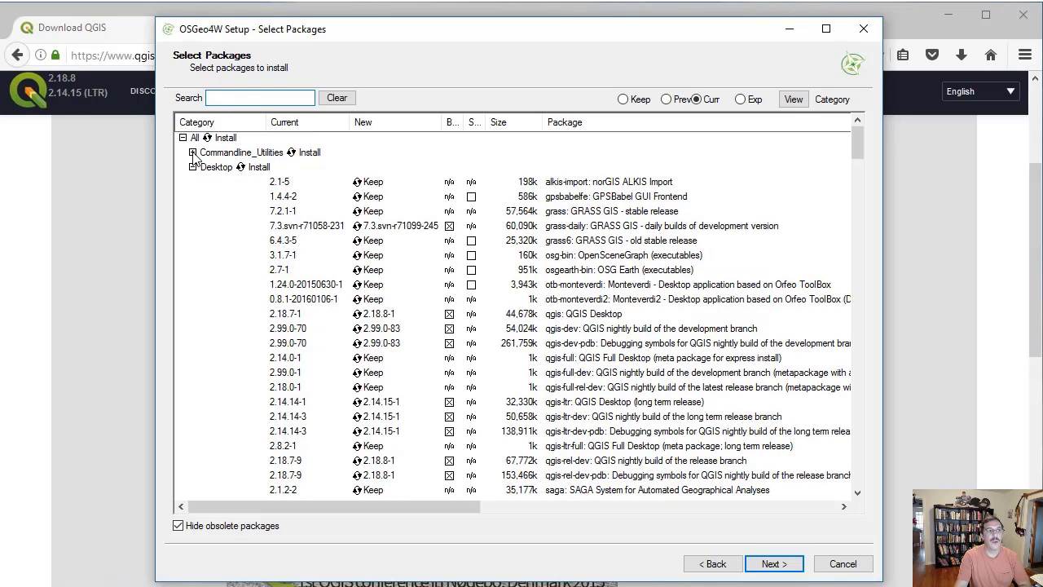
pyautogui.click(193, 153)
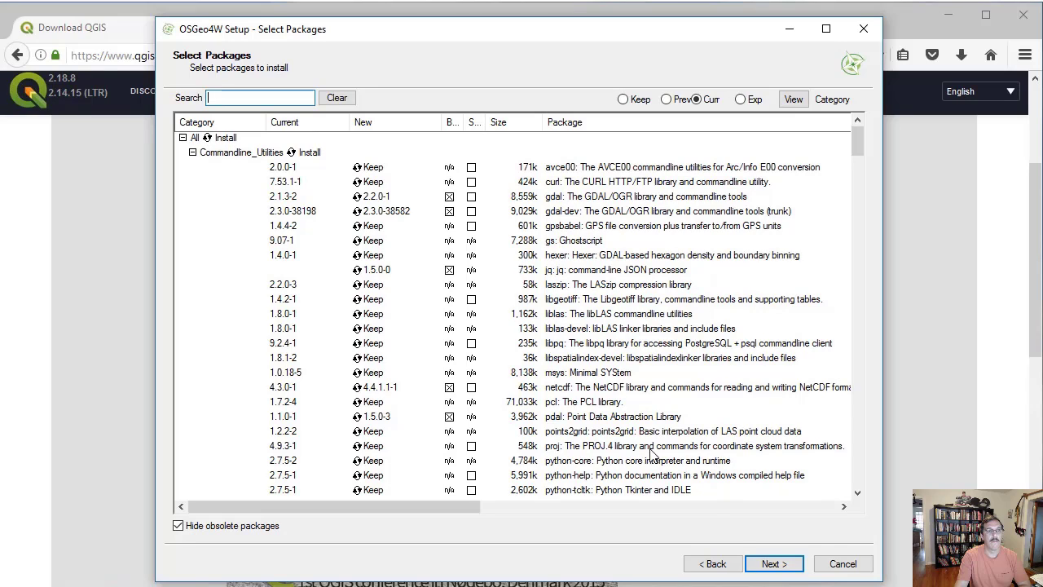
# - Proceed with the package selection and agree to the license terms of the ECW Raster Plugin for GDAL
pyautogui.click(773, 563)
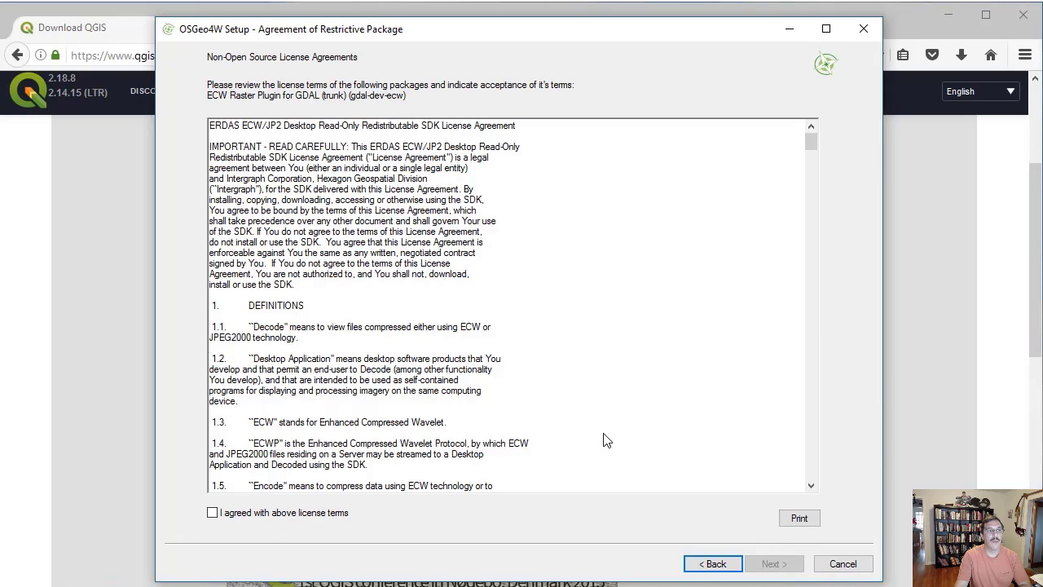
pyautogui.click(213, 514)
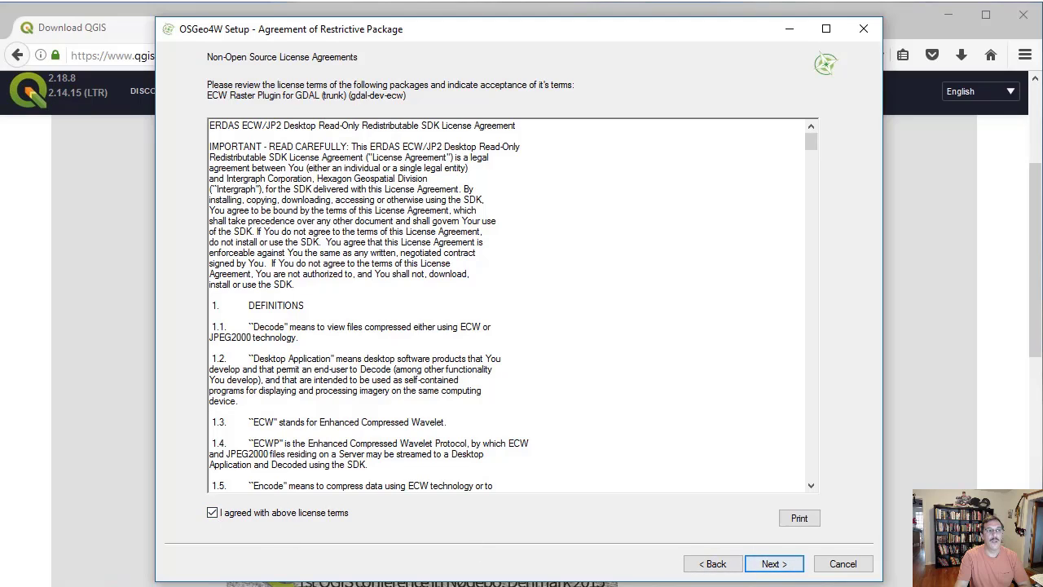
pyautogui.click(773, 563)
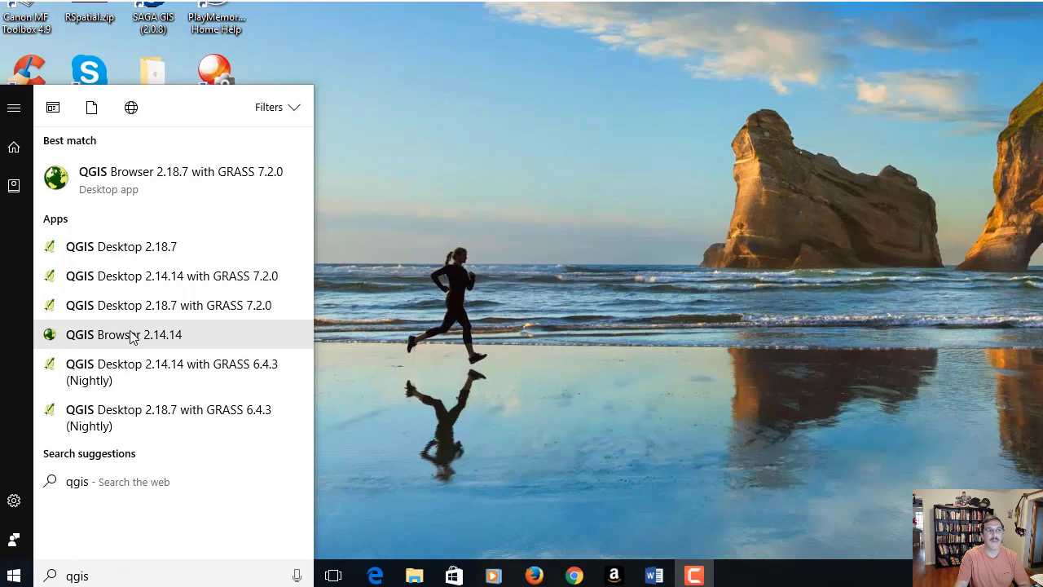
# - Launch QGIS Desktop 2.18.7 from the Windows search results for qgis
pyautogui.click(130, 247)
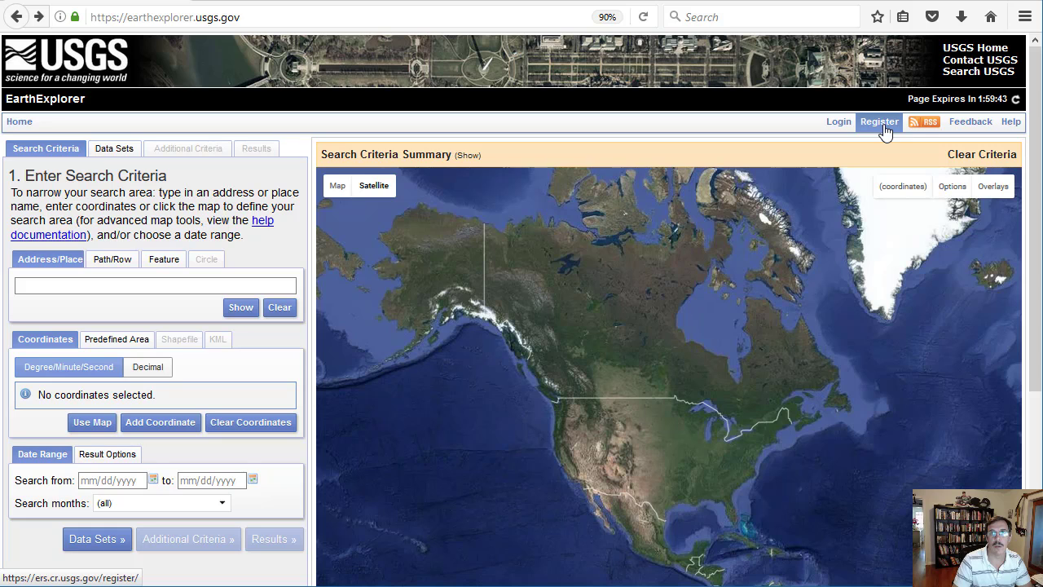
# - Sign in to USGS EarthExplorer with the saved account credentials
pyautogui.click(838, 123)
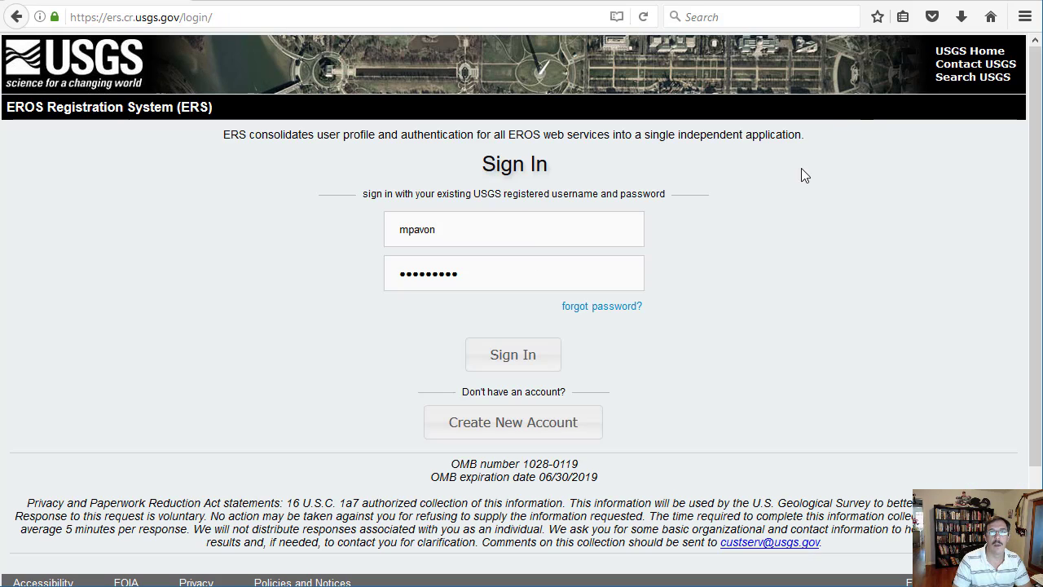
pyautogui.click(535, 358)
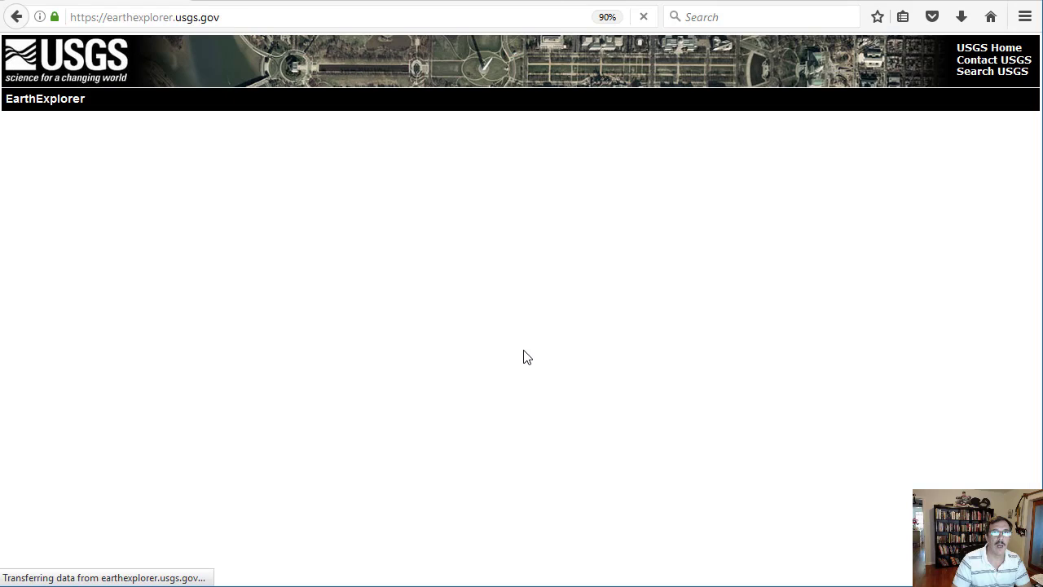
pyautogui.moveTo(873, 123)
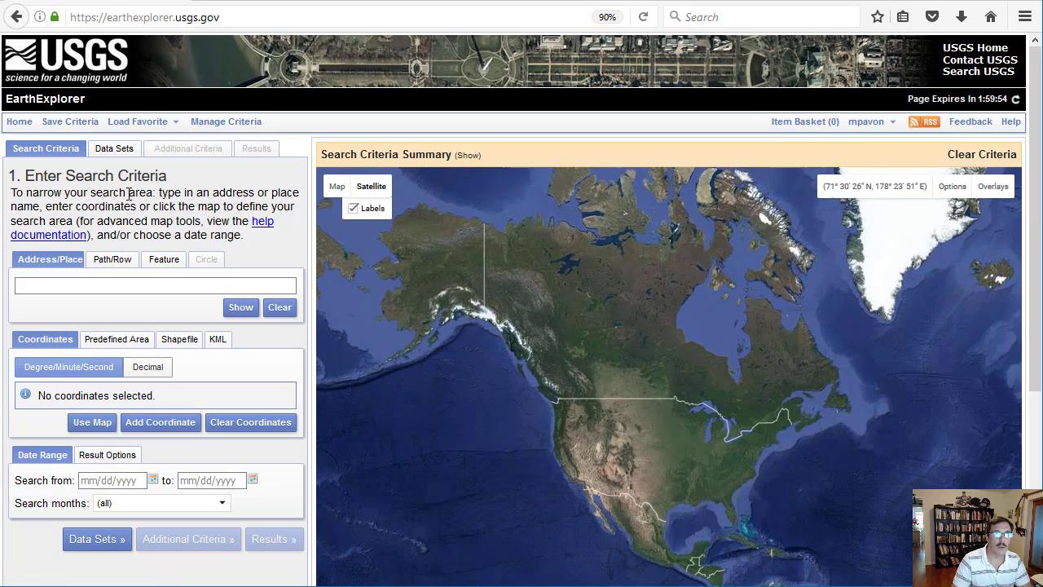
# - Define the search area from the map extent around El Paso and Ciudad Juarez
pyautogui.click(73, 285)
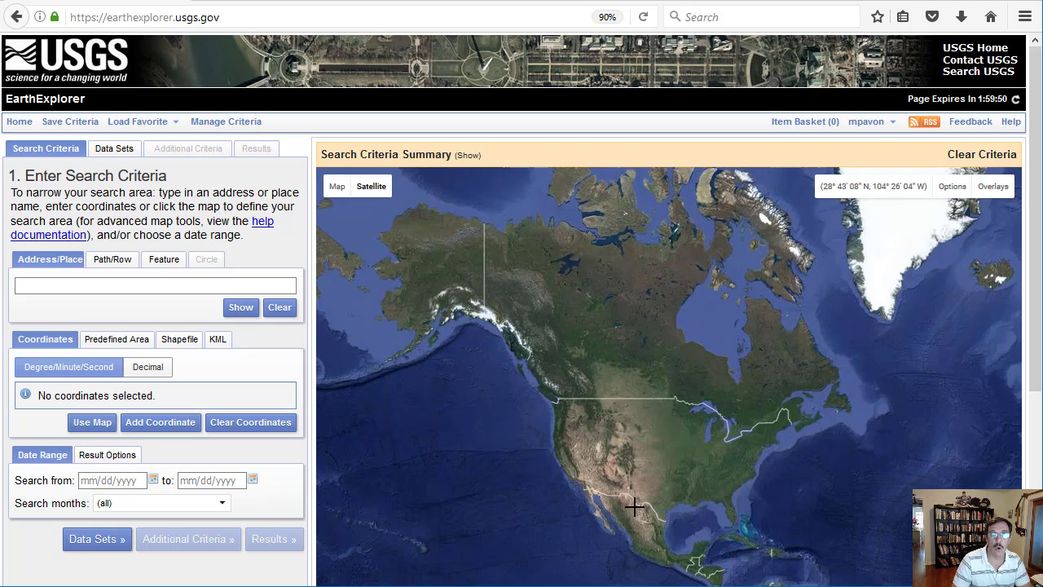
pyautogui.moveTo(628, 498); pyautogui.dragTo(618, 356)
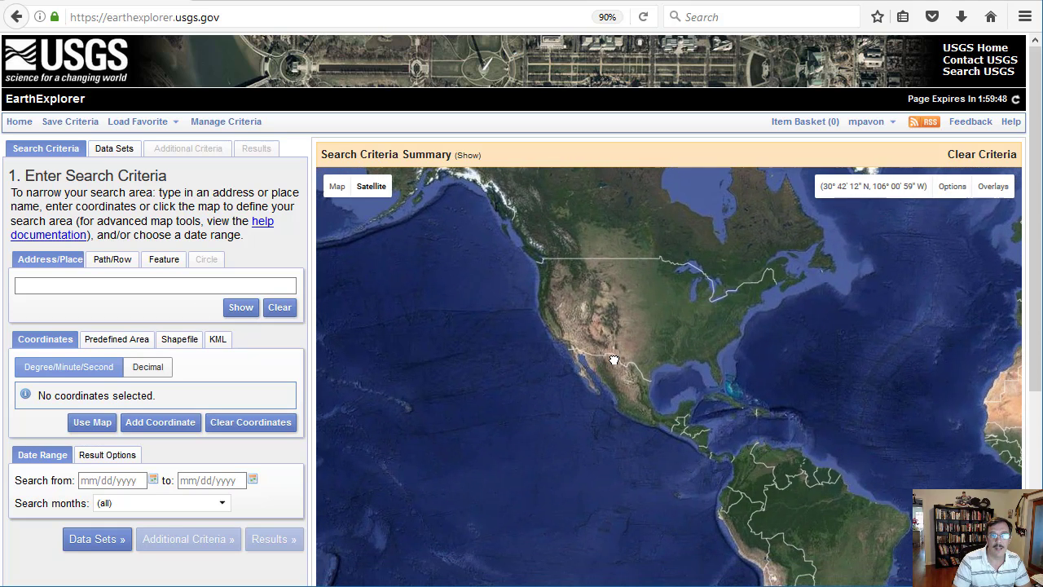
pyautogui.scroll(3, 617, 356)
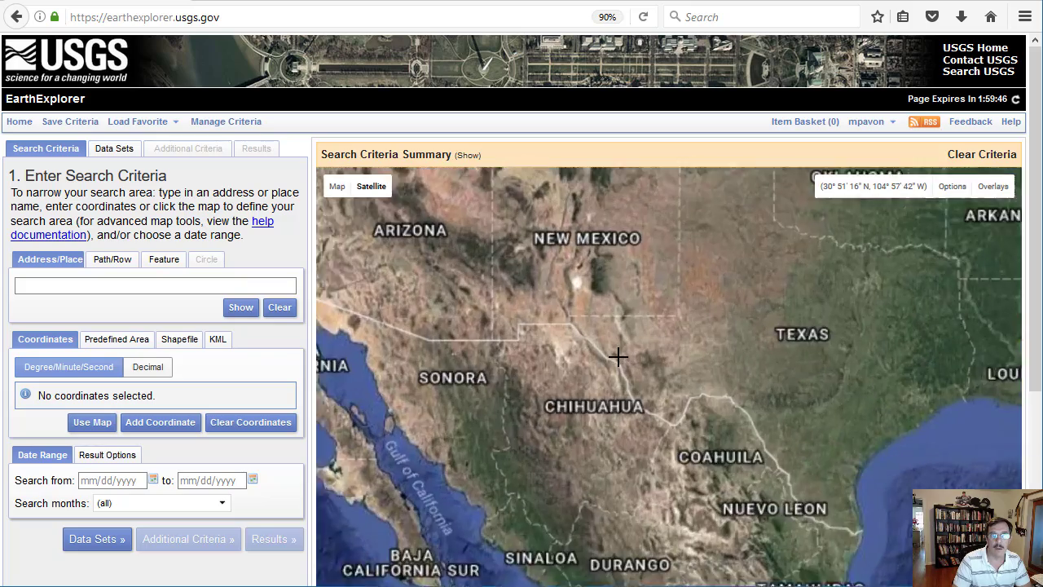
pyautogui.scroll(3, 566, 328)
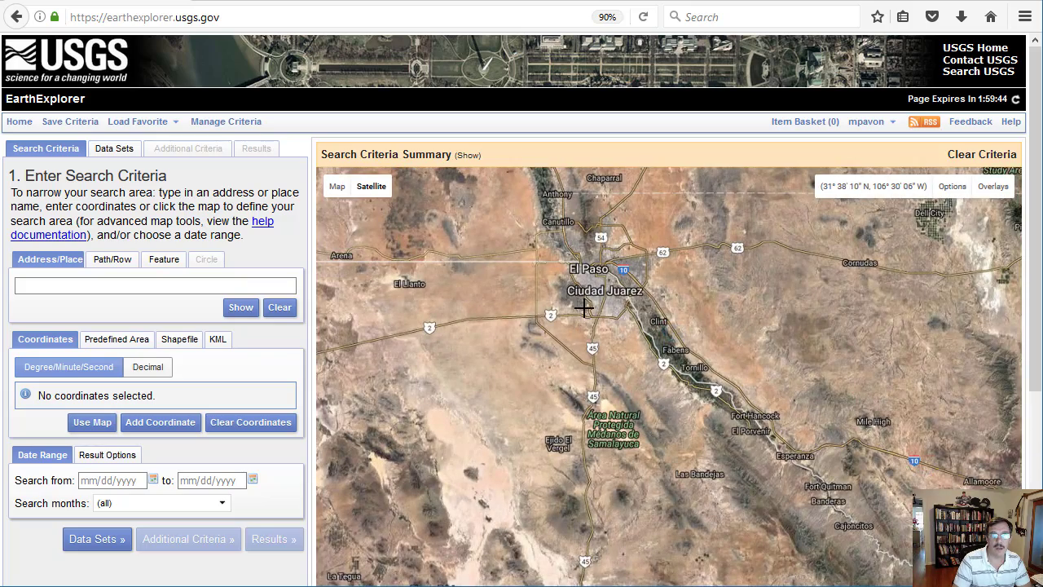
pyautogui.moveTo(566, 328); pyautogui.dragTo(620, 371)
pyautogui.scroll(1, 622, 362)
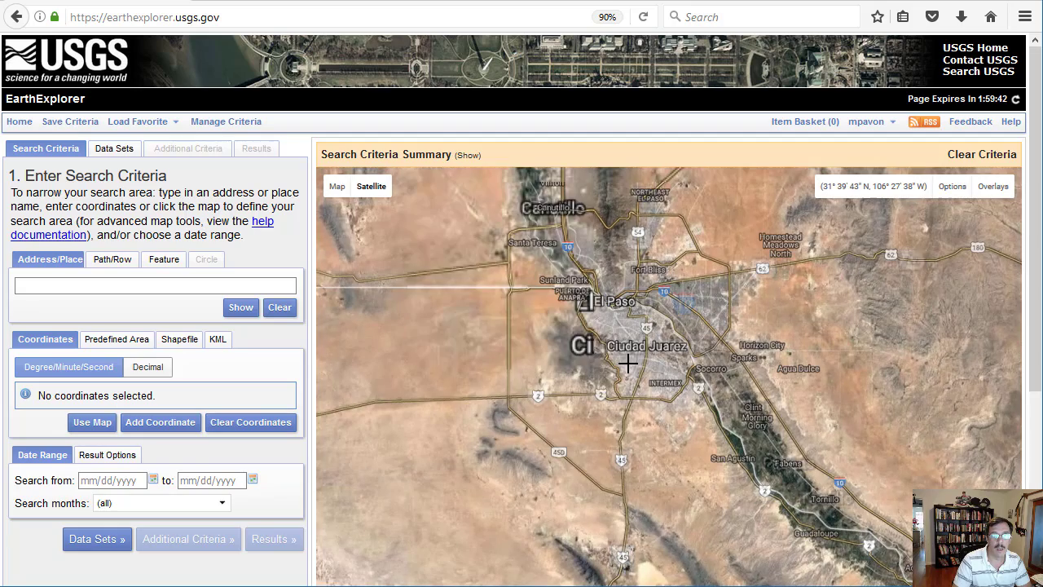
pyautogui.click(92, 422)
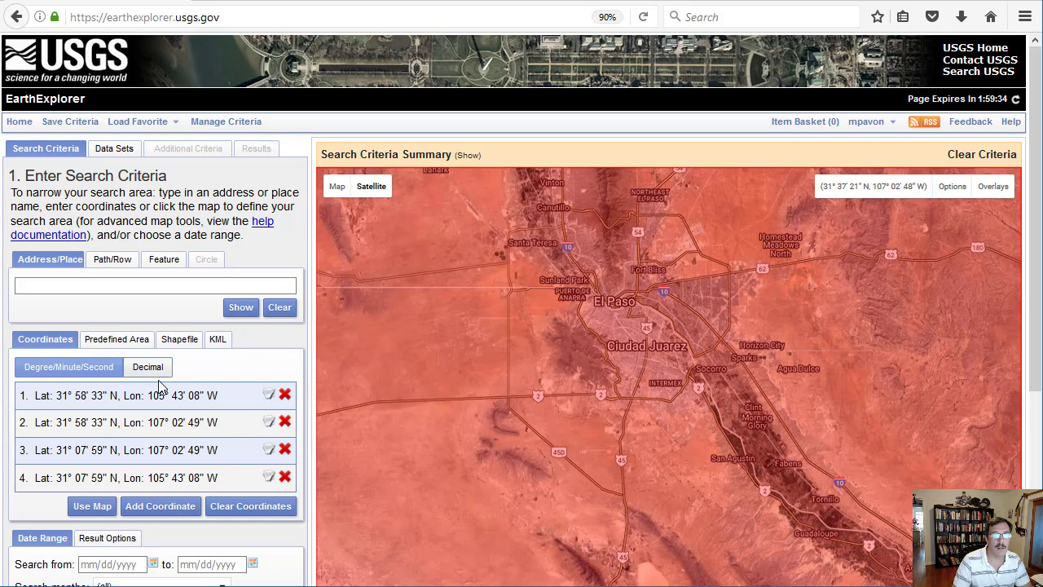
# - Select the L8 OLI/TIRS C1 Level-1 data set from Collection 1 Level-1 of the Landsat Archive
pyautogui.click(114, 150)
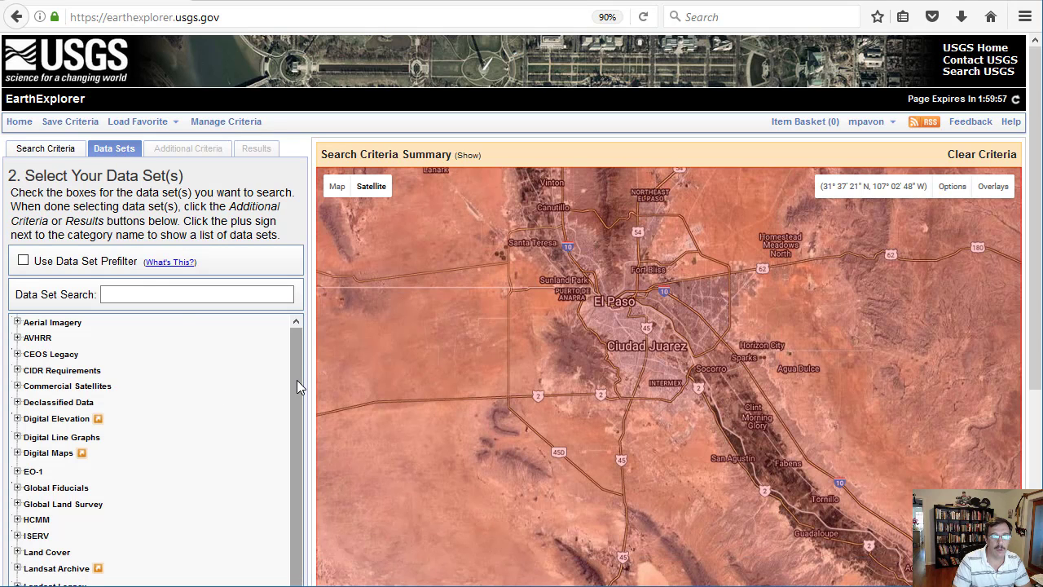
pyautogui.moveTo(297, 380); pyautogui.dragTo(298, 404)
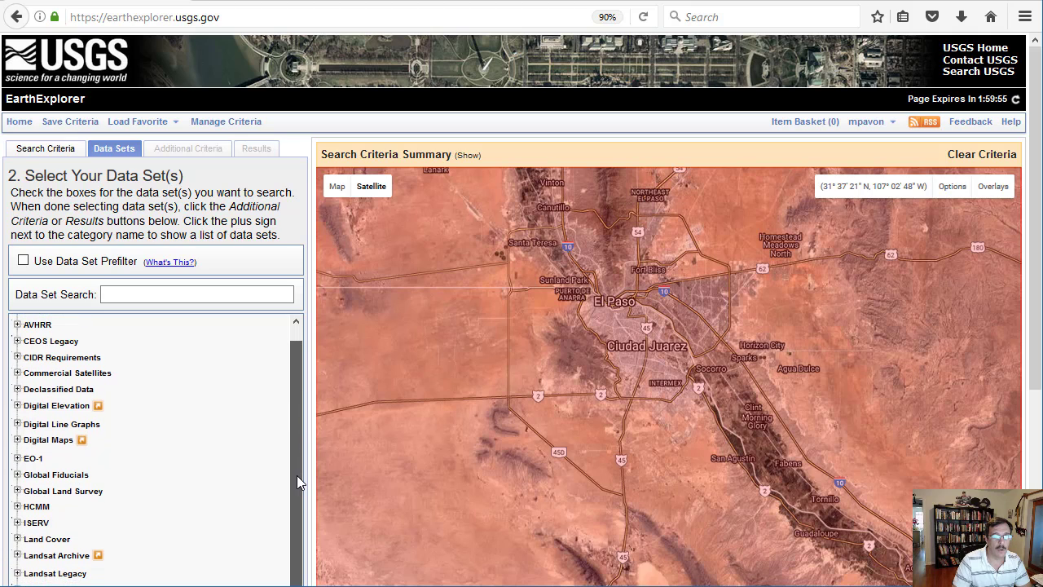
pyautogui.click(17, 556)
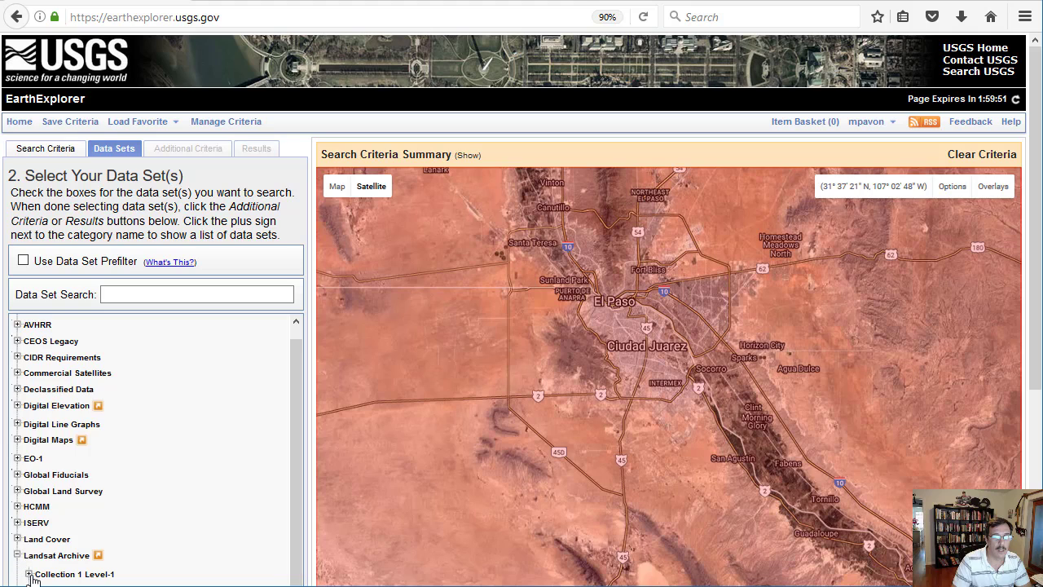
pyautogui.click(28, 575)
pyautogui.scroll(-3, 210, 546)
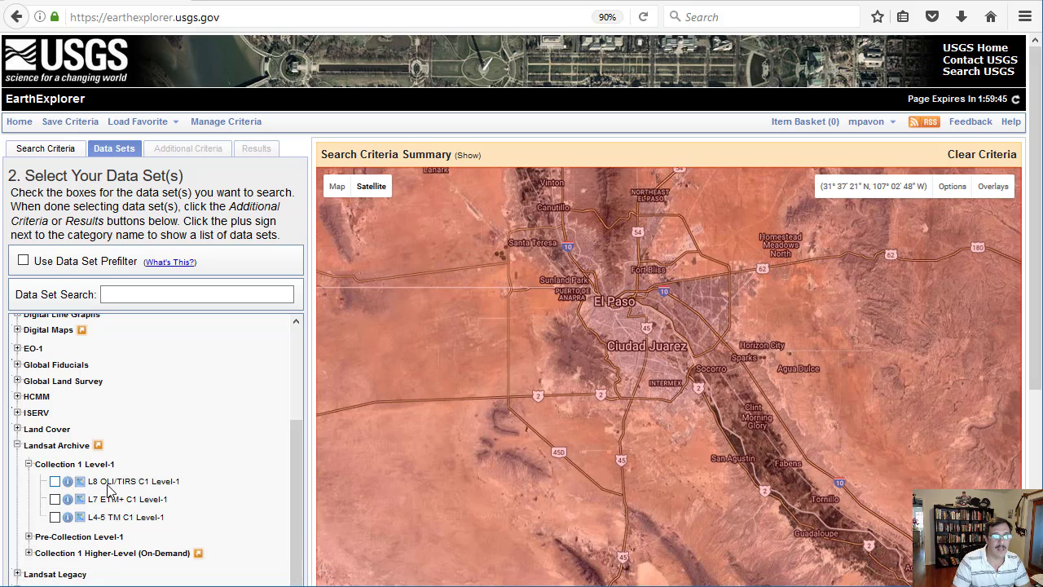
pyautogui.click(54, 481)
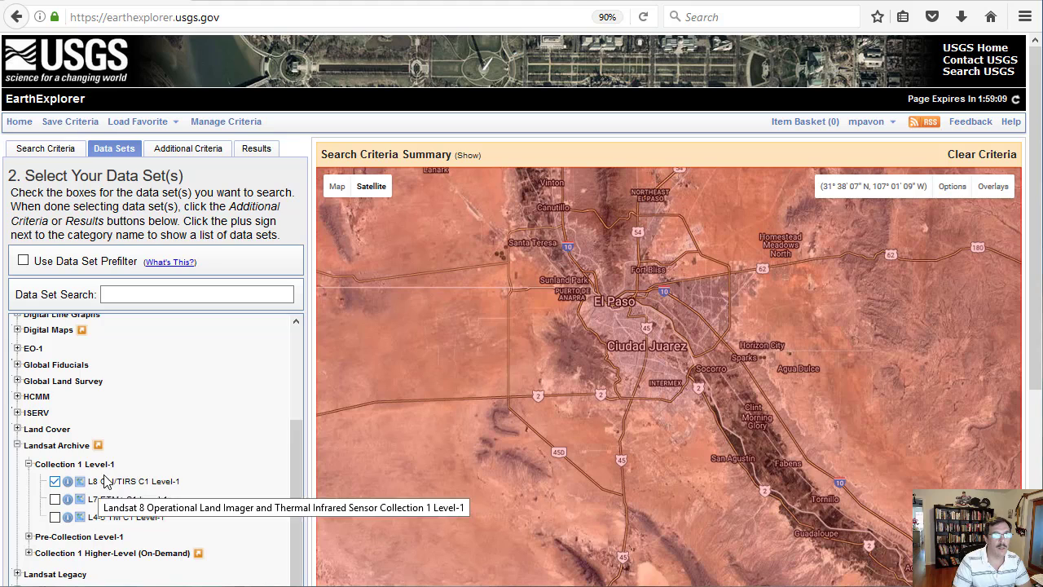
# - Limit both land cloud cover and scene cloud cover to less than 10% and review the matching scenes
pyautogui.click(182, 156)
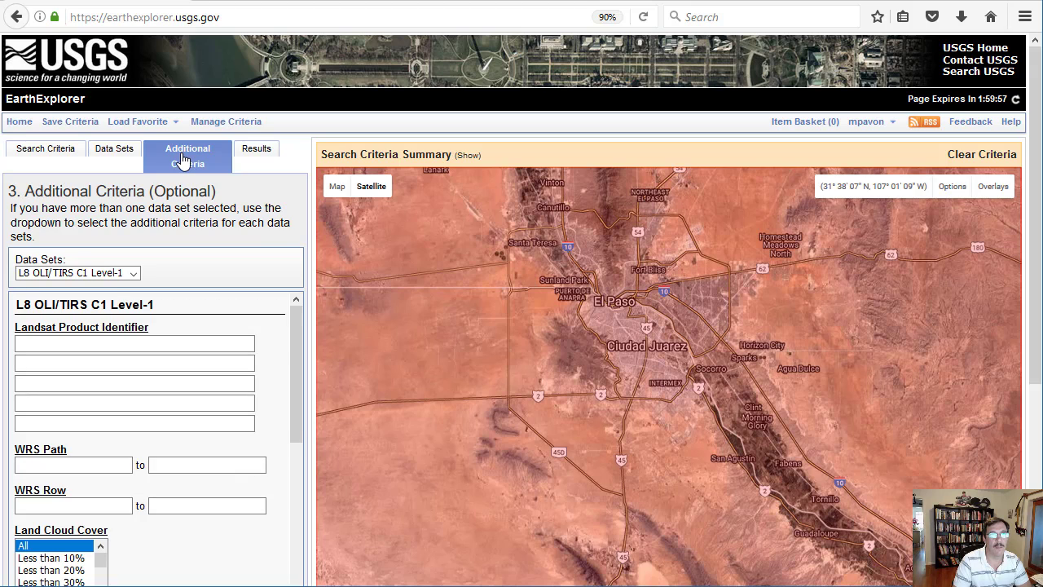
pyautogui.moveTo(295, 367); pyautogui.dragTo(295, 417)
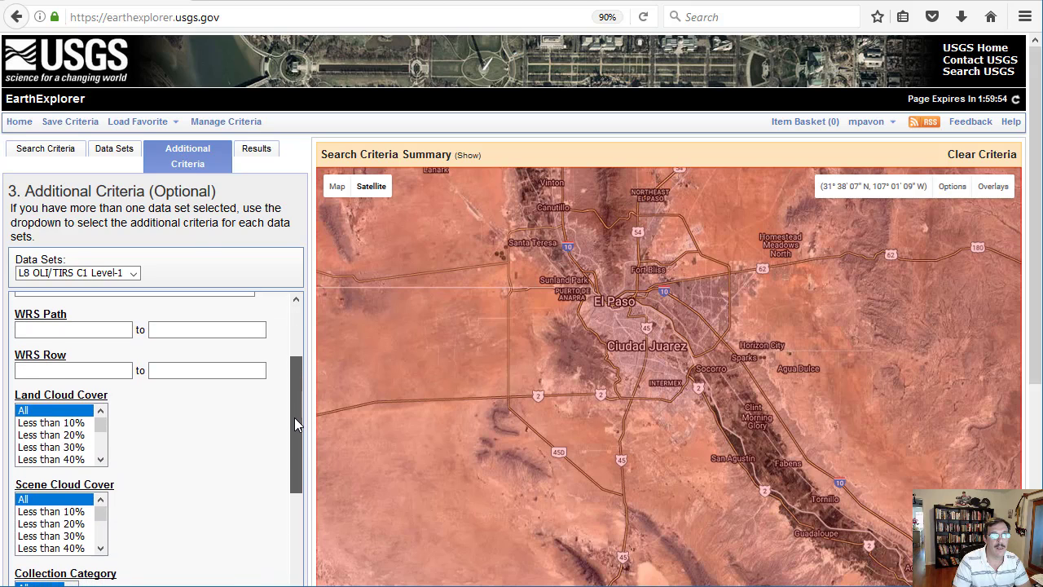
pyautogui.click(57, 423)
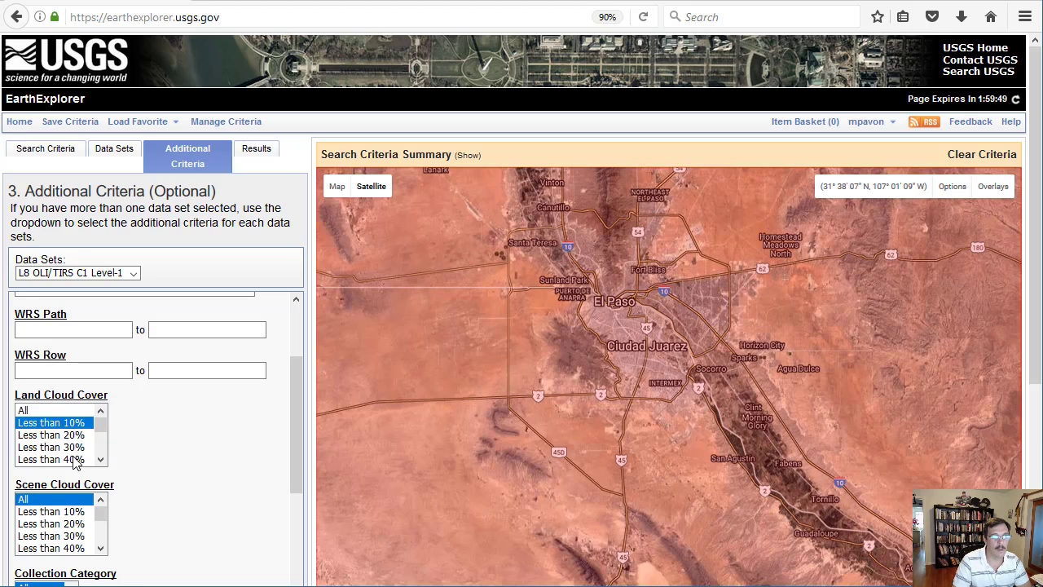
pyautogui.click(71, 513)
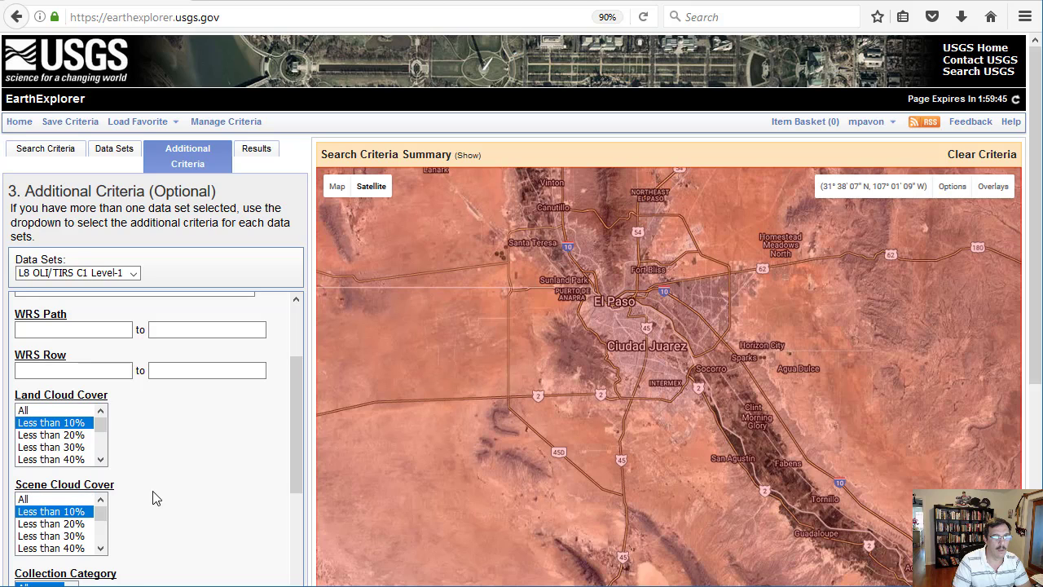
pyautogui.scroll(-3, 295, 440)
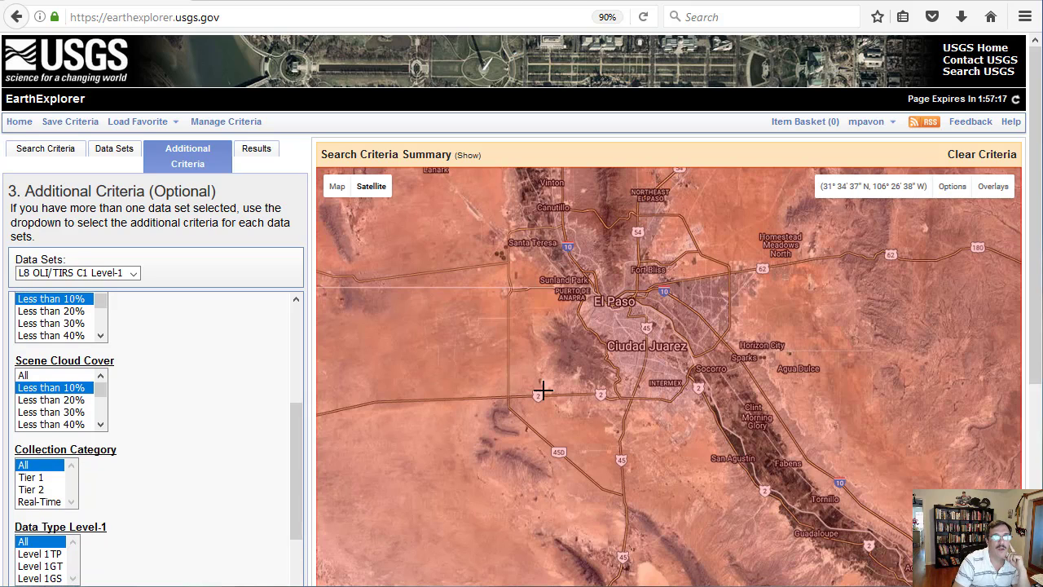
pyautogui.click(255, 153)
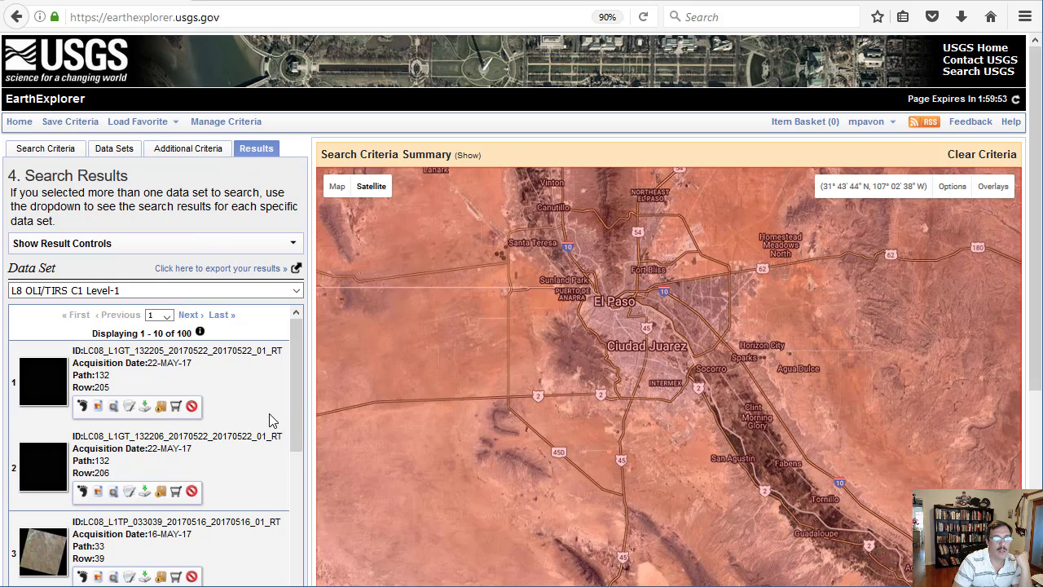
pyautogui.scroll(-3, 296, 407)
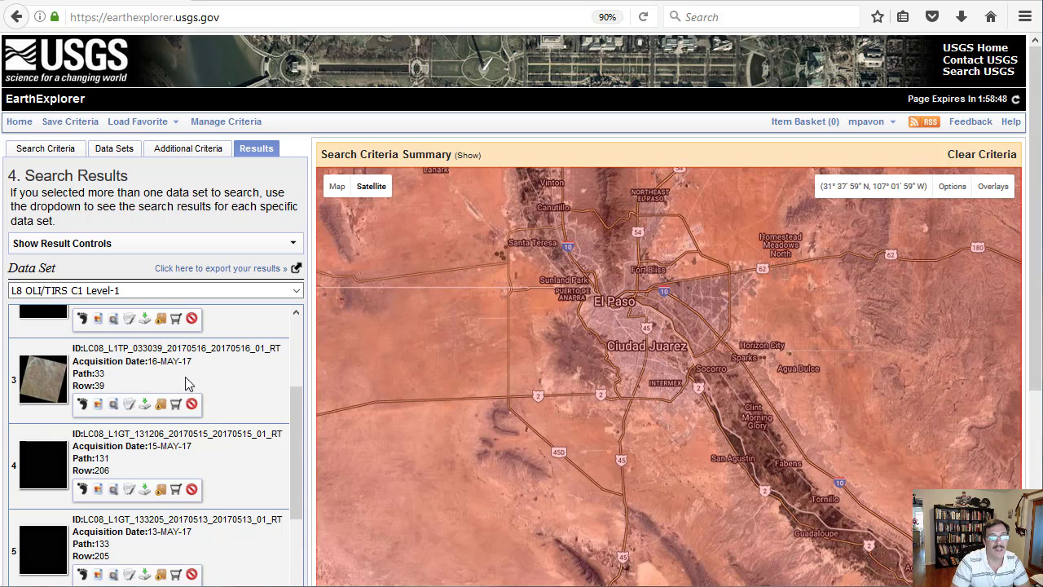
# - Return to the search criteria and set the start of the date range to 05/01/2016
pyautogui.click(59, 153)
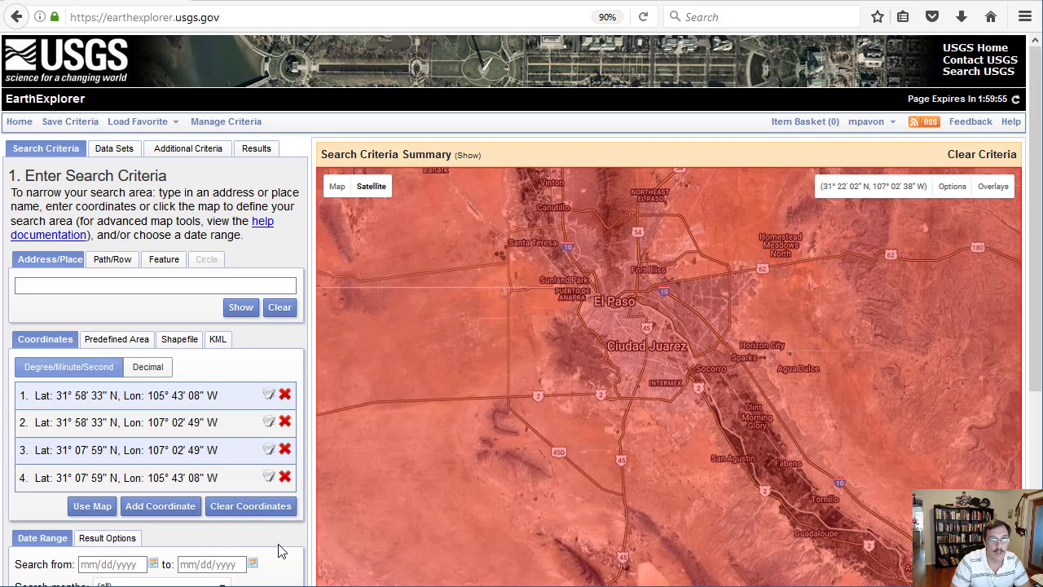
pyautogui.scroll(-5, 522, 326)
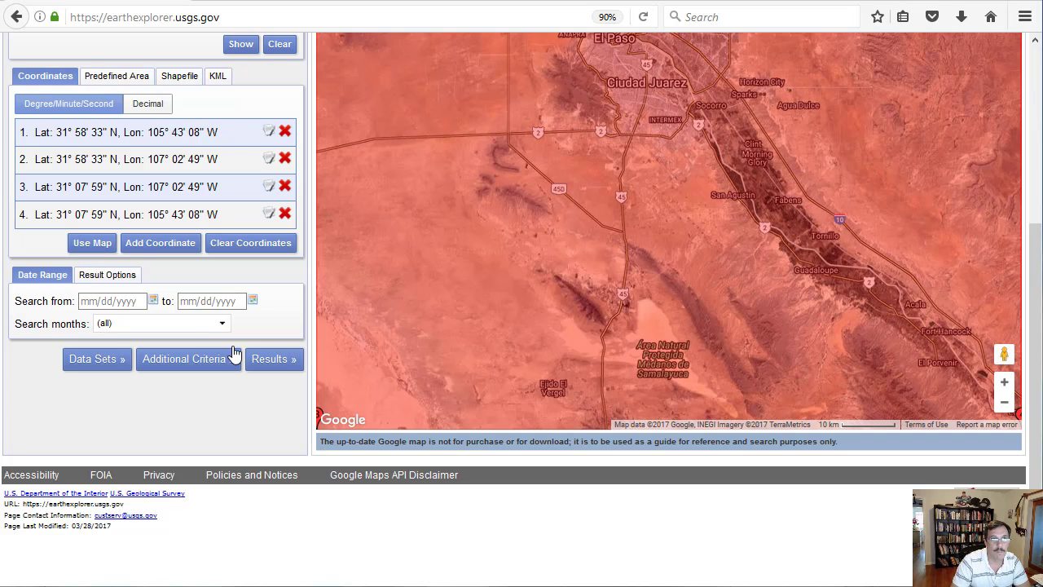
pyautogui.click(152, 300)
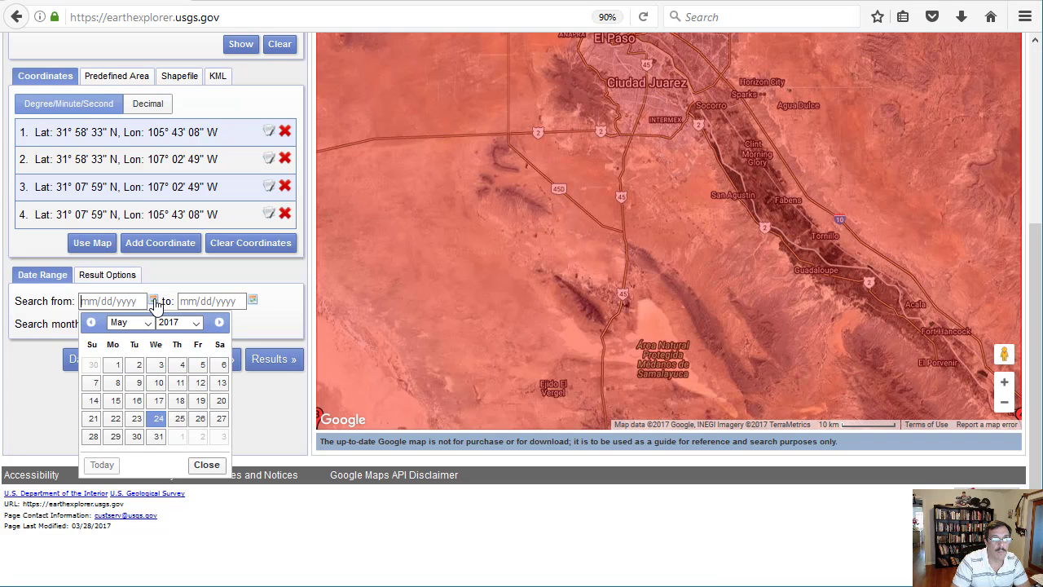
pyautogui.click(196, 324)
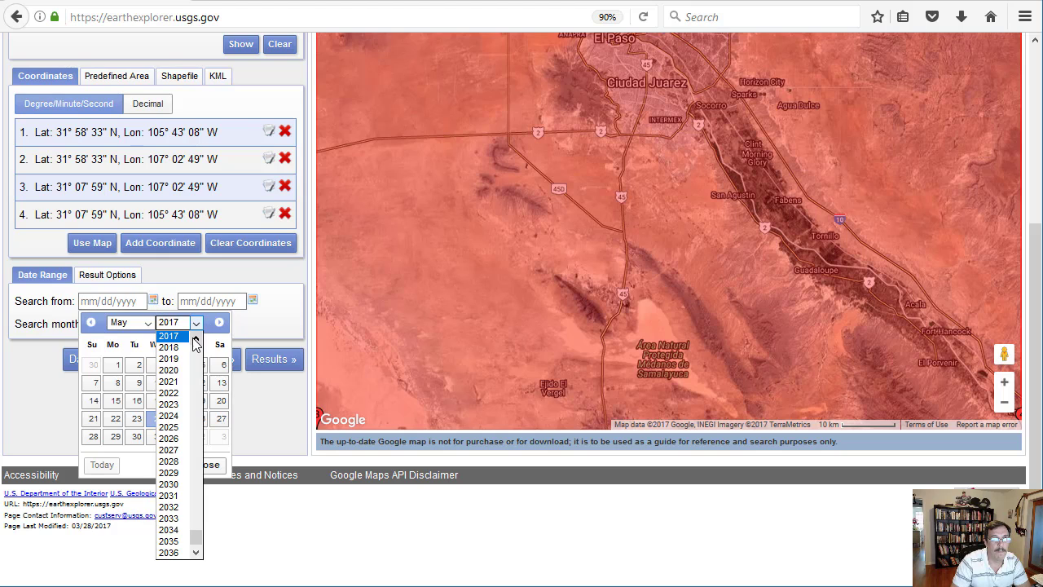
pyautogui.scroll(6, 176, 505)
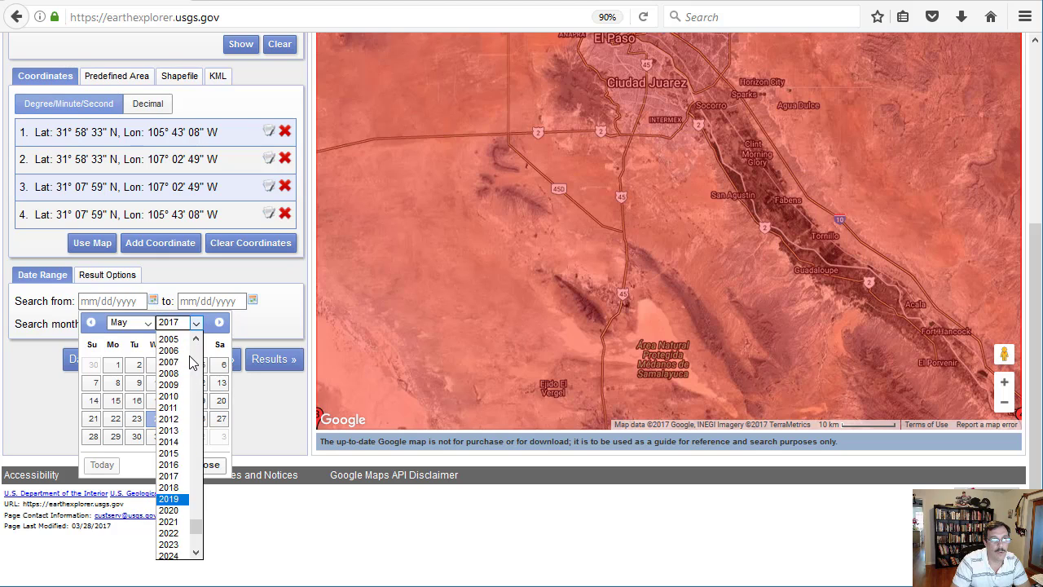
pyautogui.click(174, 525)
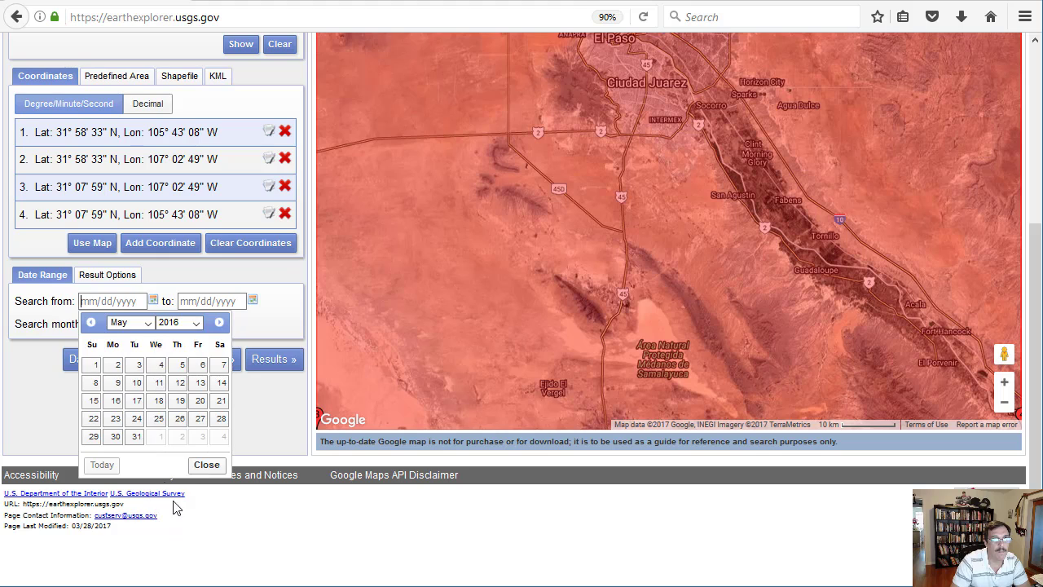
pyautogui.click(91, 366)
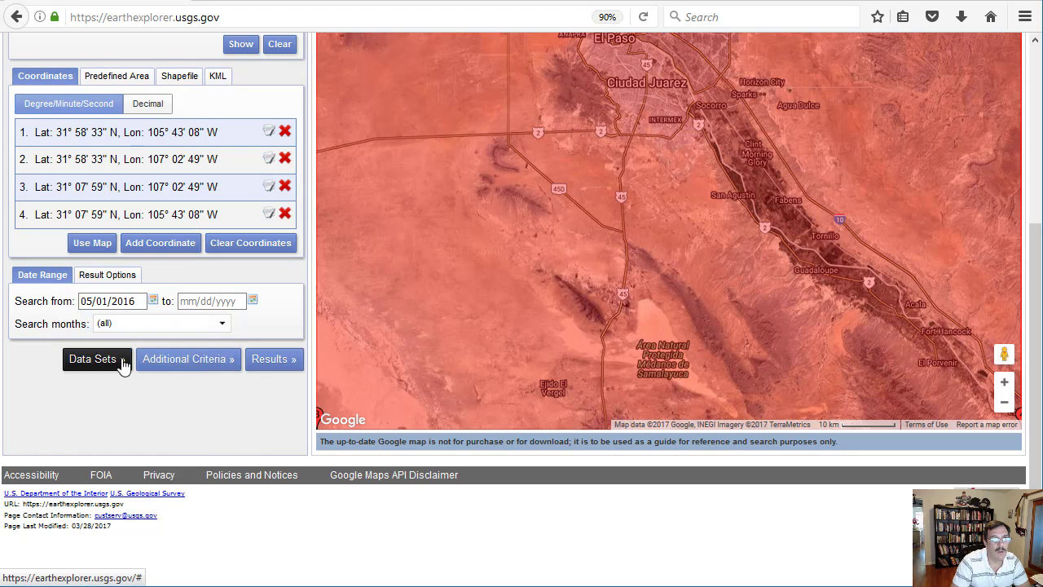
# - Set the end of the date range to 06/30/2016 and run the search for matching scenes
pyautogui.click(253, 300)
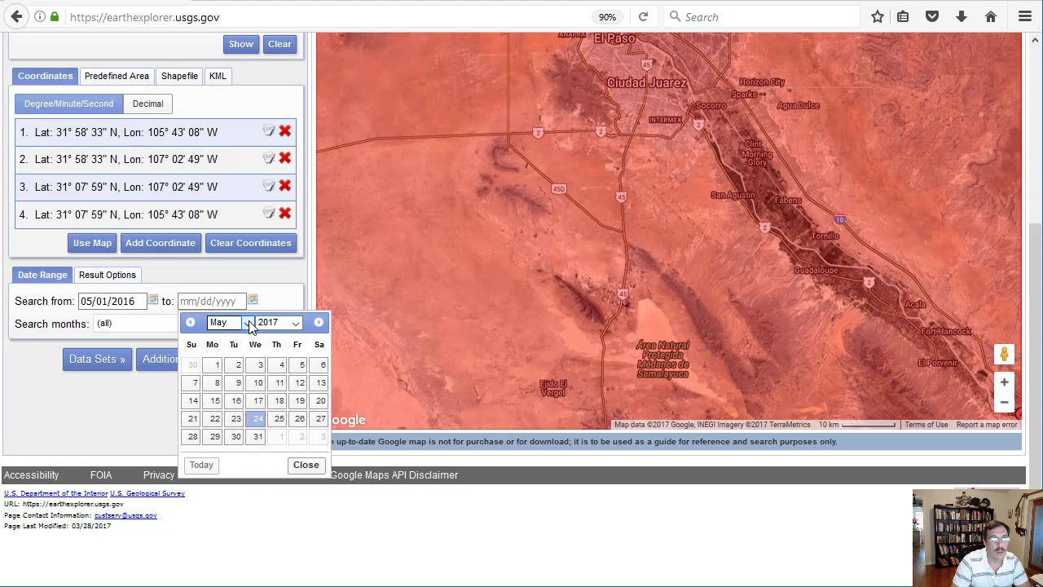
pyautogui.click(248, 324)
pyautogui.click(218, 393)
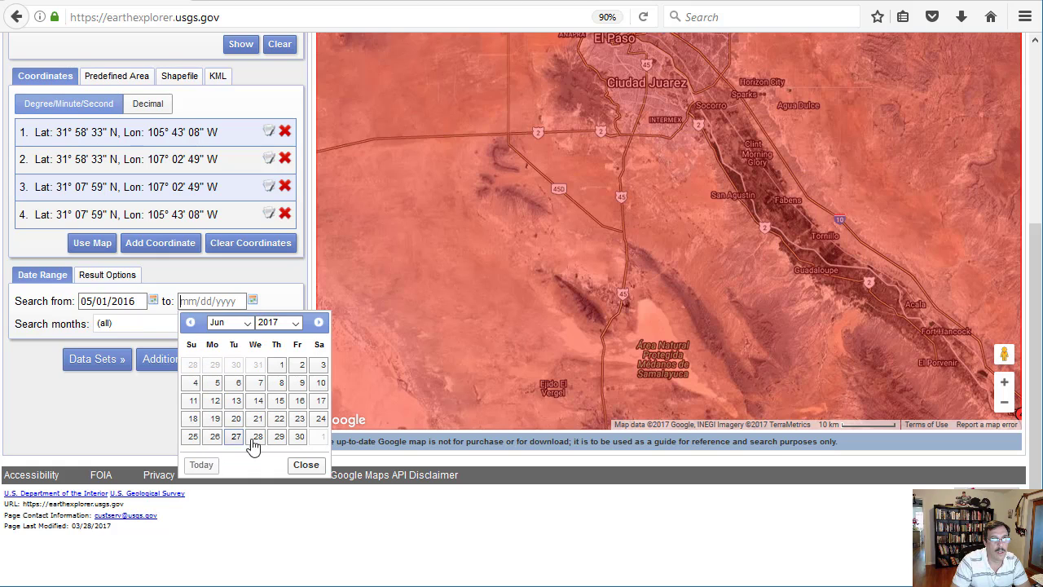
pyautogui.click(299, 438)
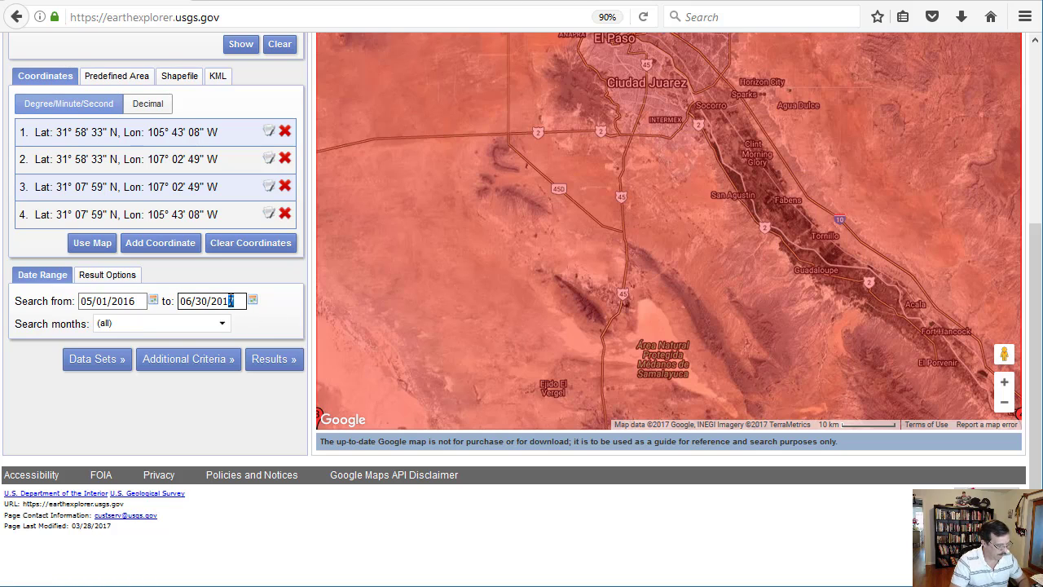
pyautogui.press('BackSpace')
pyautogui.write('6')
pyautogui.click(241, 329)
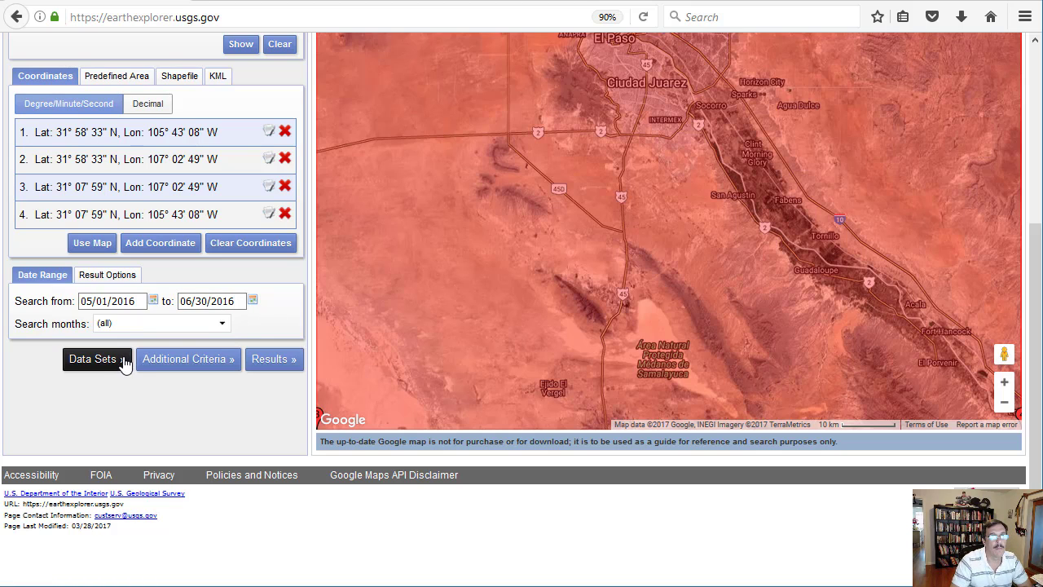
pyautogui.click(268, 364)
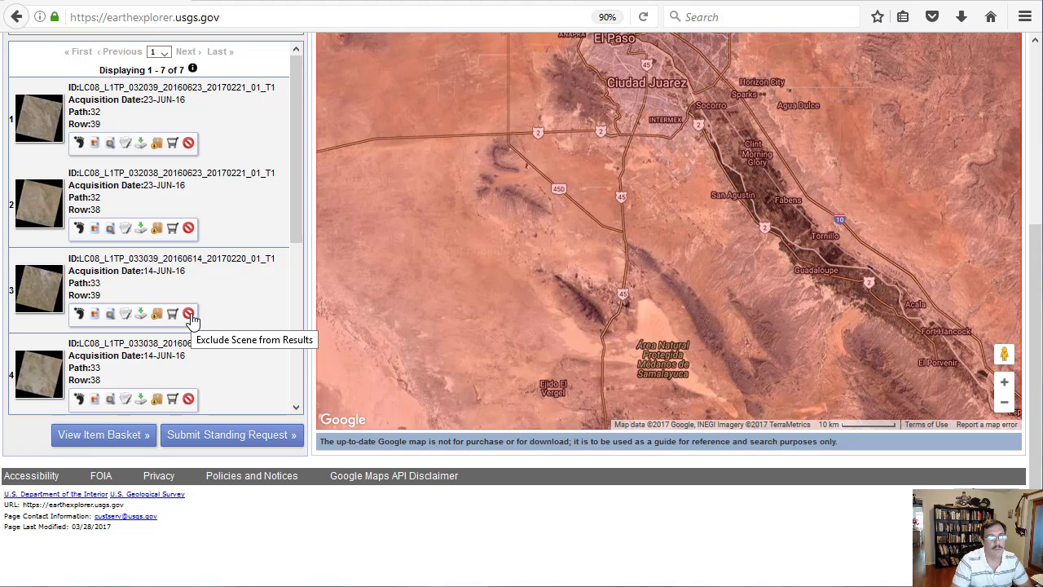
# - Download the Level-1 GeoTIFF Data Product of the 14-JUN-16 scene at path 33, row 39, opening it with Windows Explorer
pyautogui.click(140, 314)
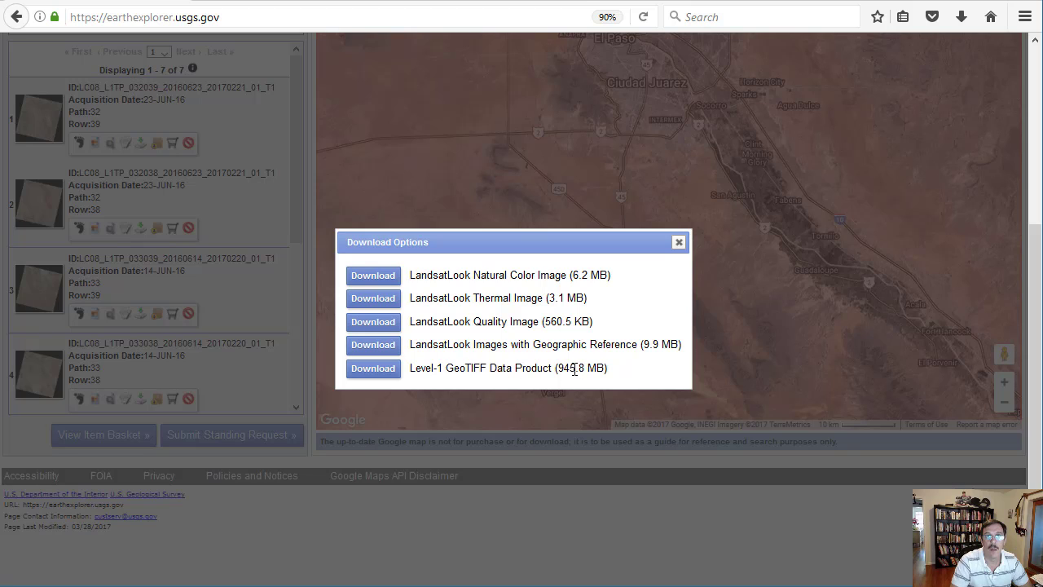
pyautogui.click(374, 375)
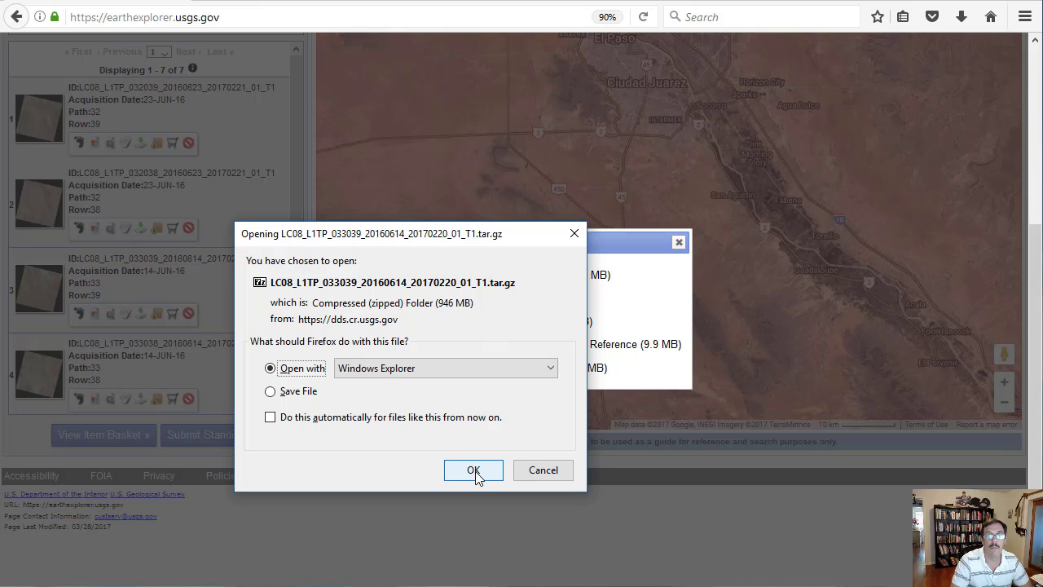
pyautogui.click(475, 471)
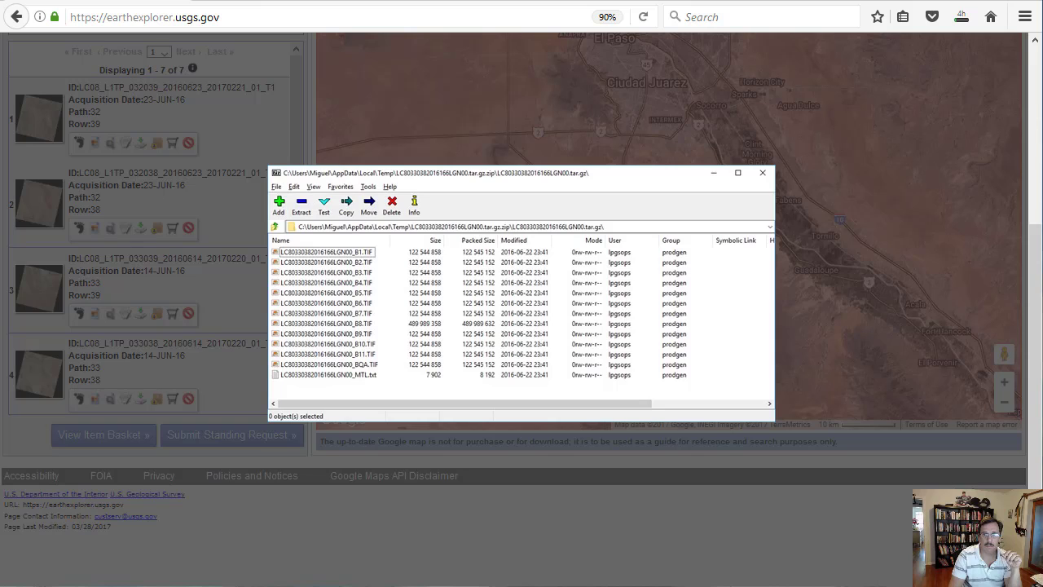
# - Select all the band TIF files and the MTL text file in the opened tar.gz archive and copy them out
pyautogui.hotkey('ctrl', 'a')
pyautogui.press('F5')
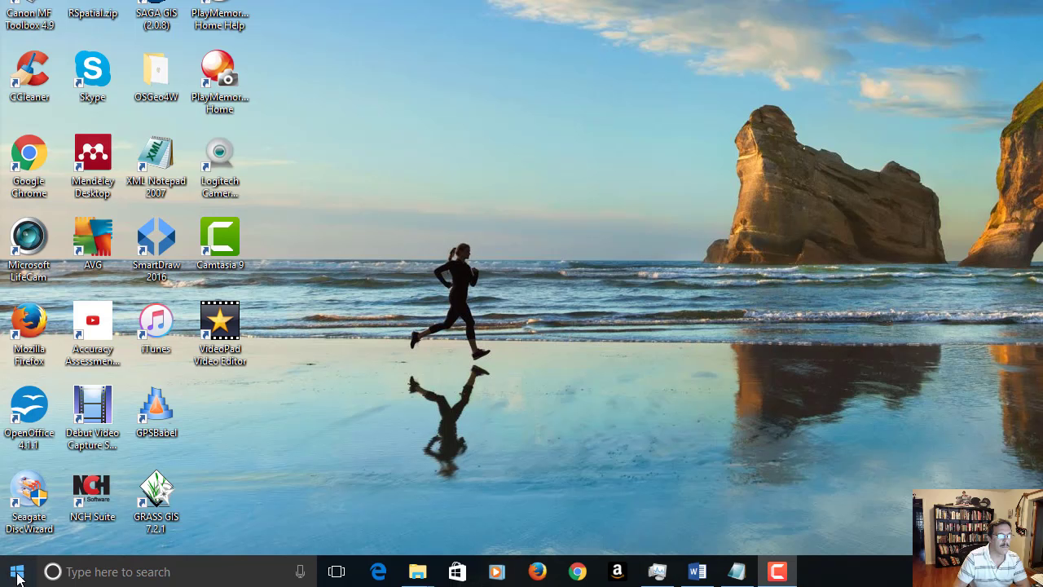
# - Search Windows for q and launch QGIS Desktop 2.18.7
pyautogui.click(17, 573)
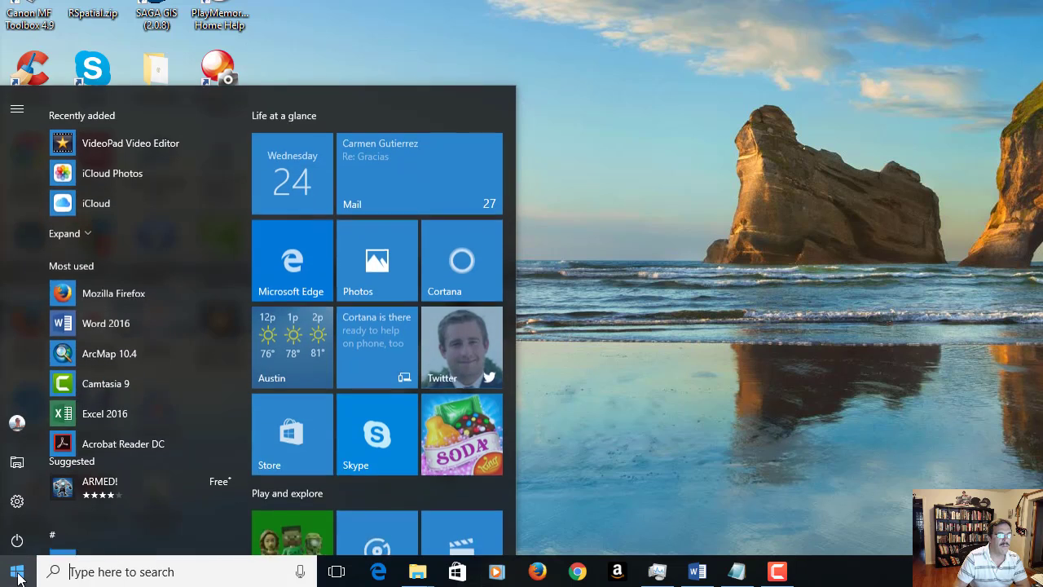
pyautogui.click(89, 572)
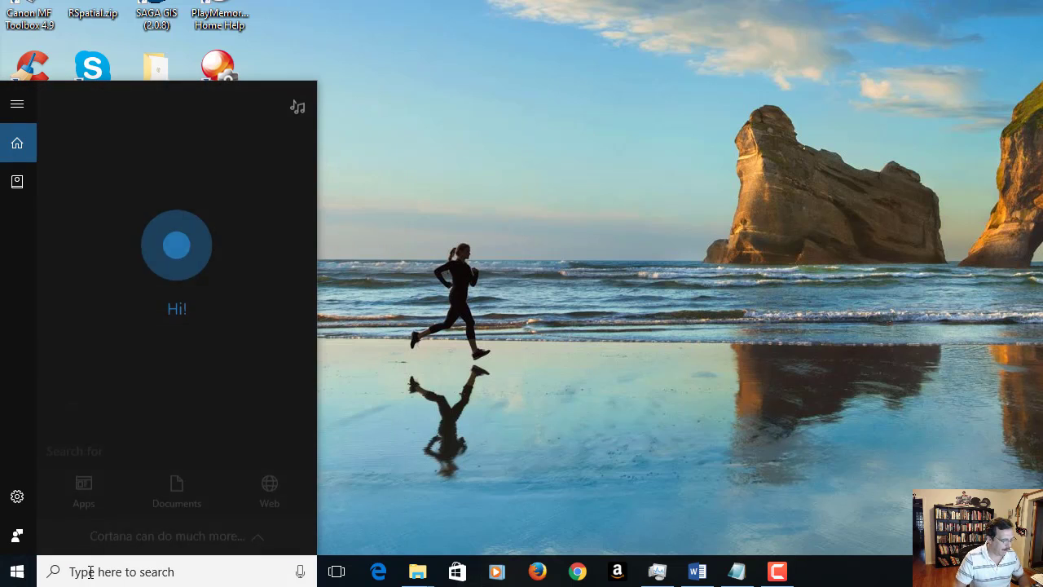
pyautogui.write('q')
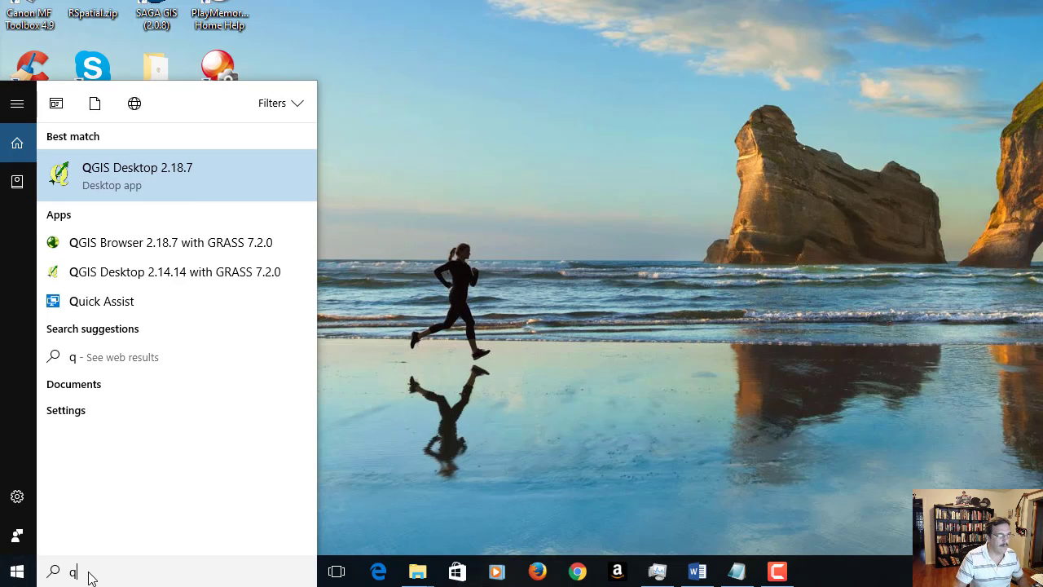
pyautogui.click(142, 179)
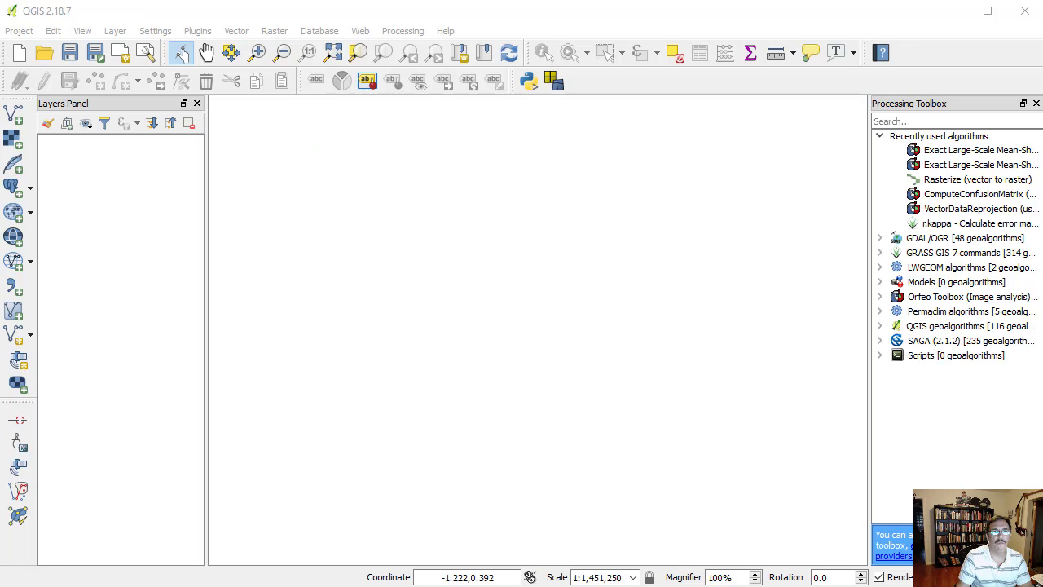
# - Expand the Segmentation group of the Orfeo Toolbox and examine its algorithms
pyautogui.click(880, 298)
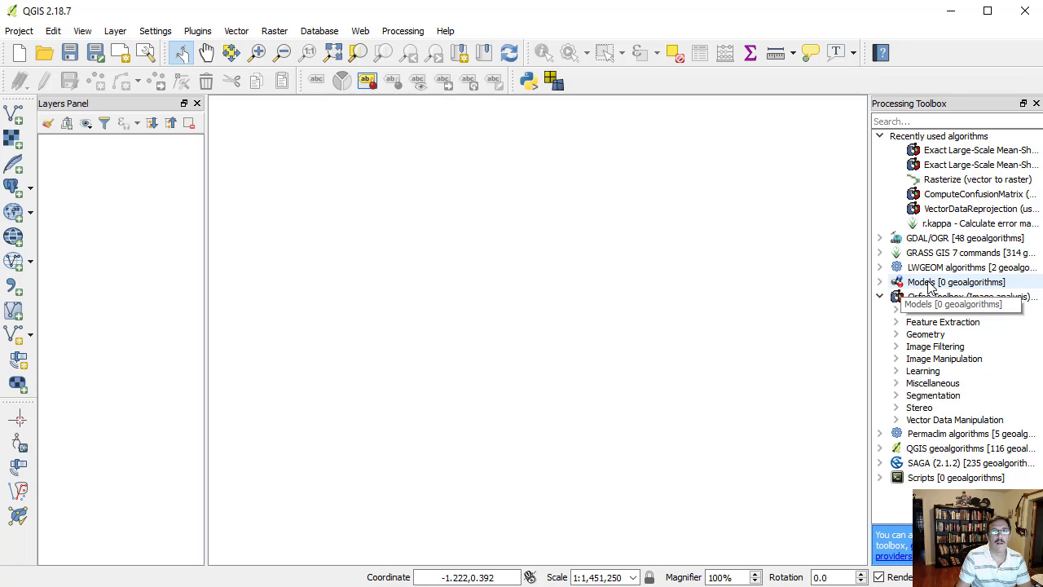
pyautogui.click(896, 395)
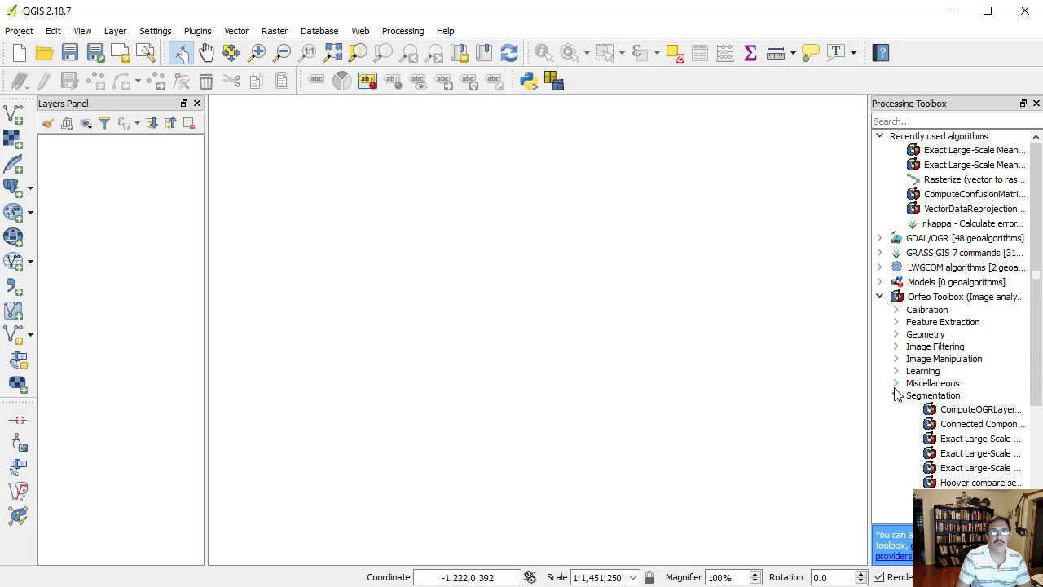
pyautogui.scroll(-4, 908, 391)
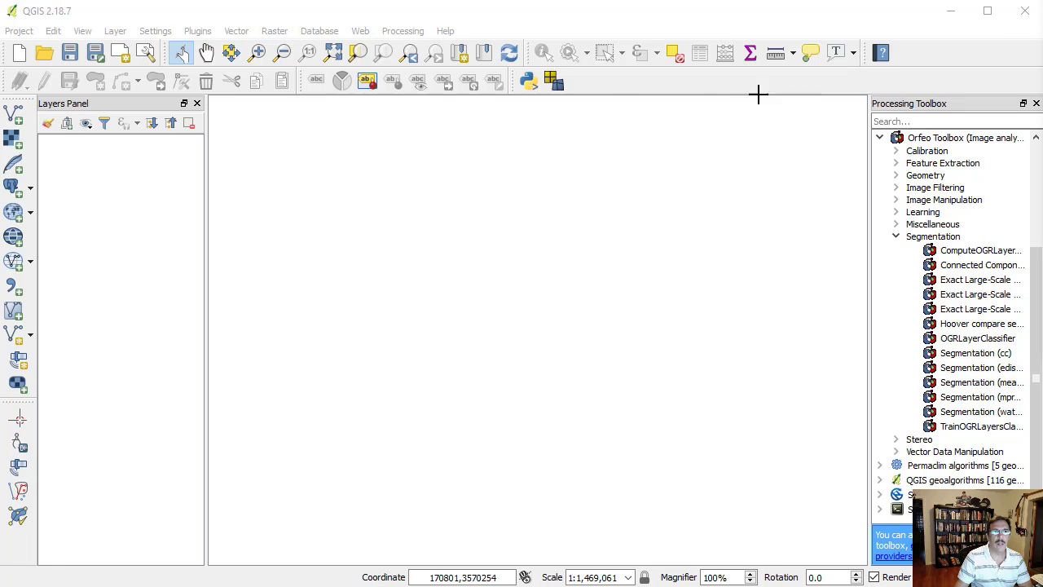
# - Add the El_Paso_Training_poly vector layer from the Open_OOC_4_BCR Deliverables folder
pyautogui.click(16, 116)
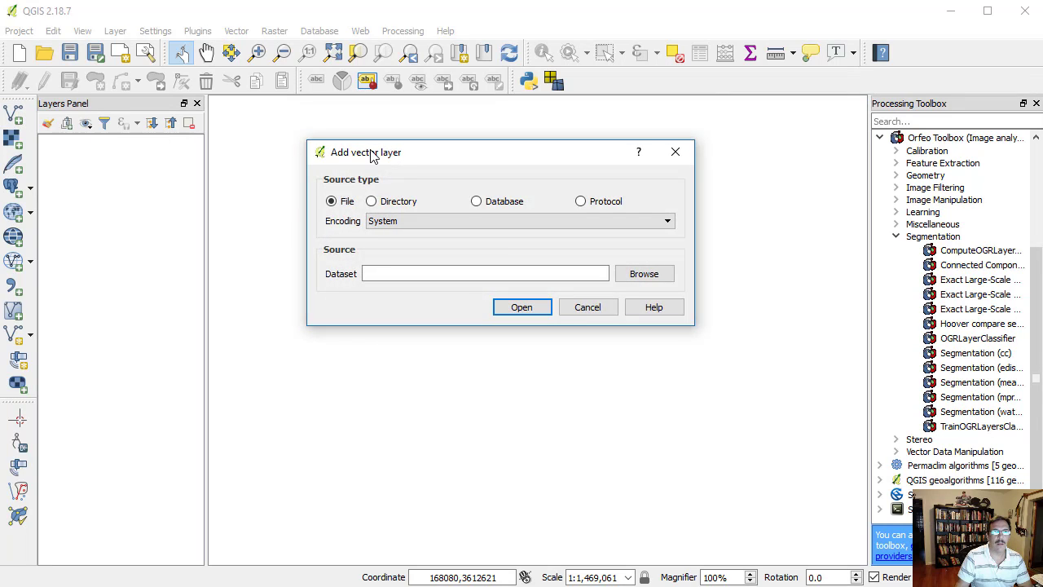
pyautogui.click(655, 276)
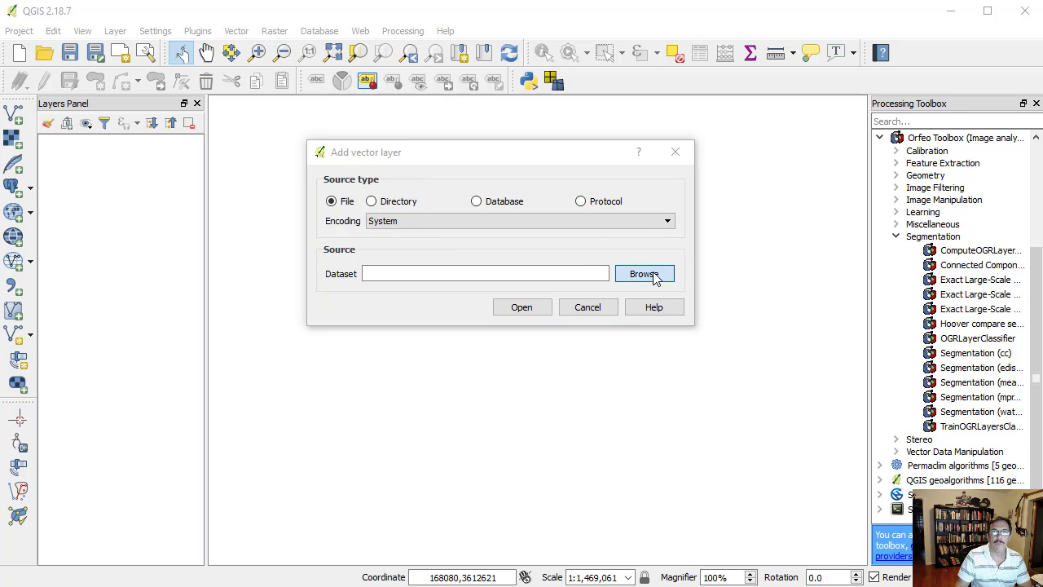
pyautogui.moveTo(655, 196); pyautogui.dragTo(655, 194)
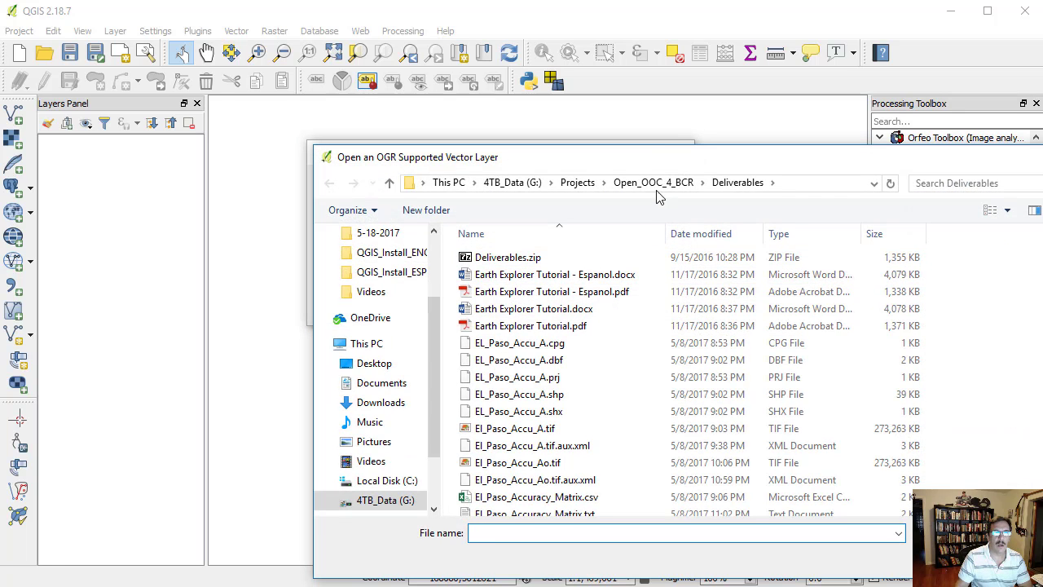
pyautogui.scroll(-4, 619, 335)
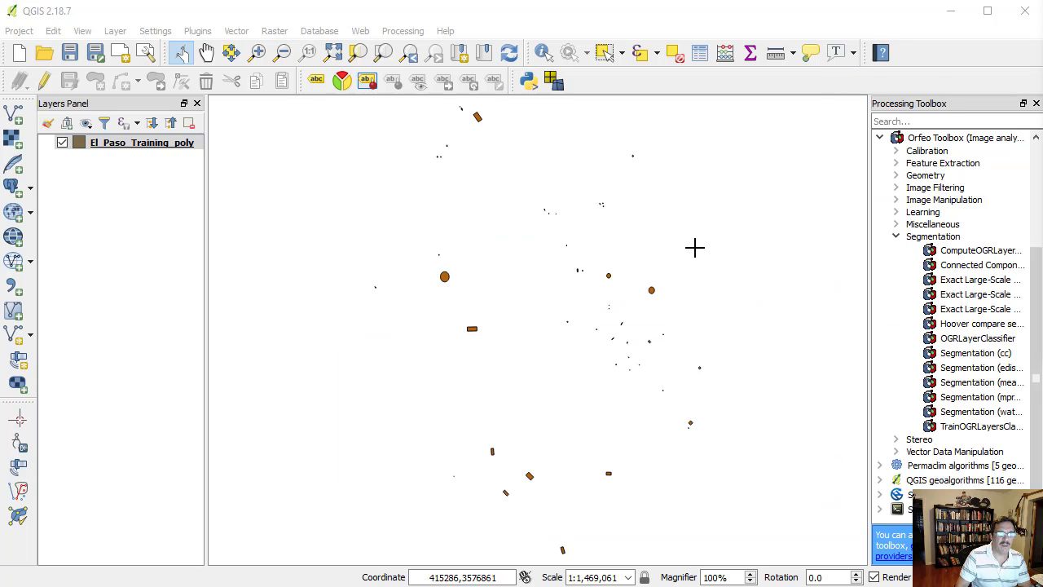
# - Load the Landsat band TIF files B1 to B7 from the Landsat_8 folder into QGIS as raster layers
pyautogui.moveTo(421, 582)
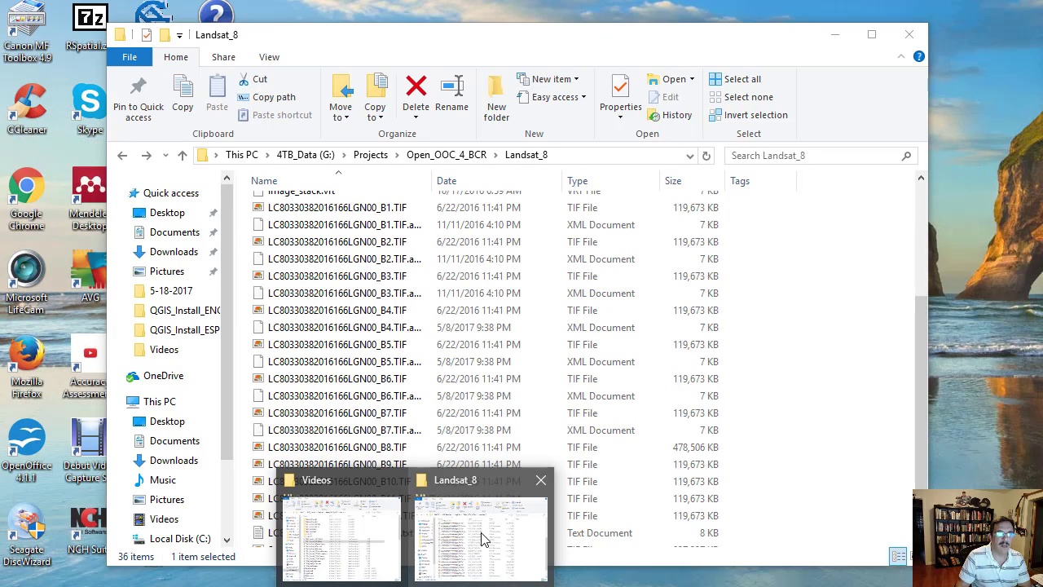
pyautogui.click(482, 540)
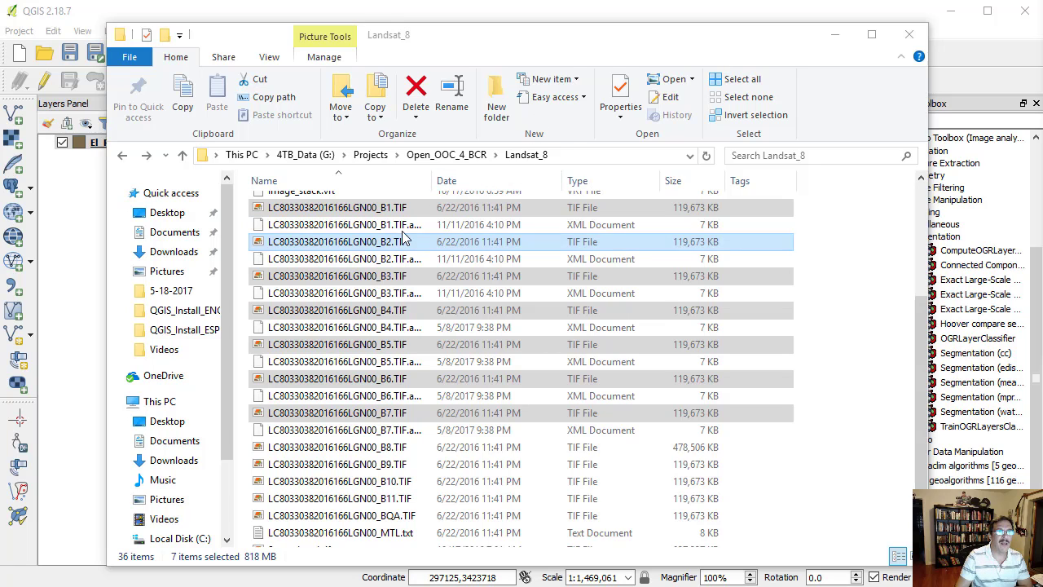
pyautogui.moveTo(383, 213); pyautogui.dragTo(75, 221)
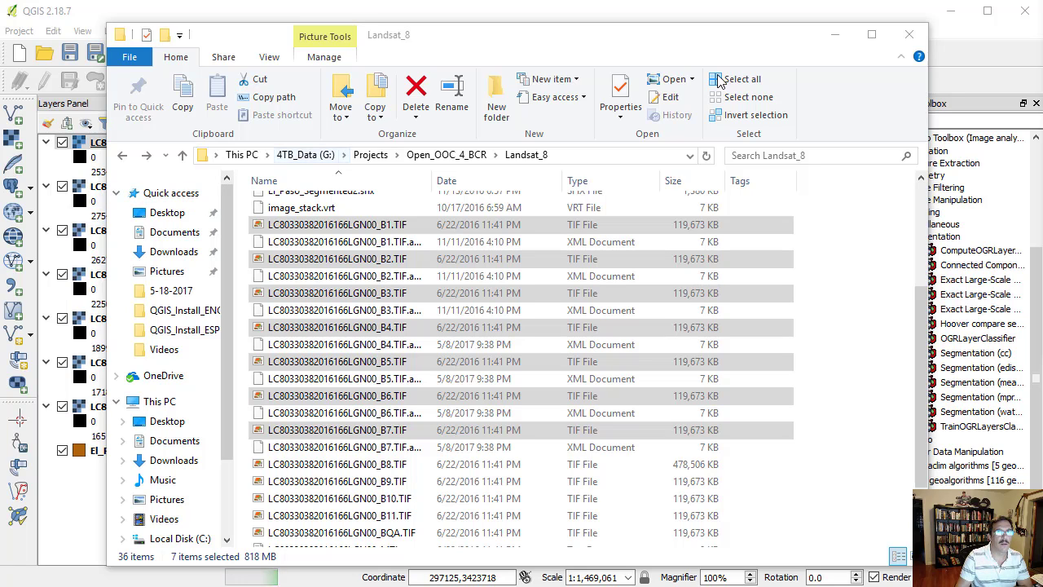
pyautogui.click(835, 35)
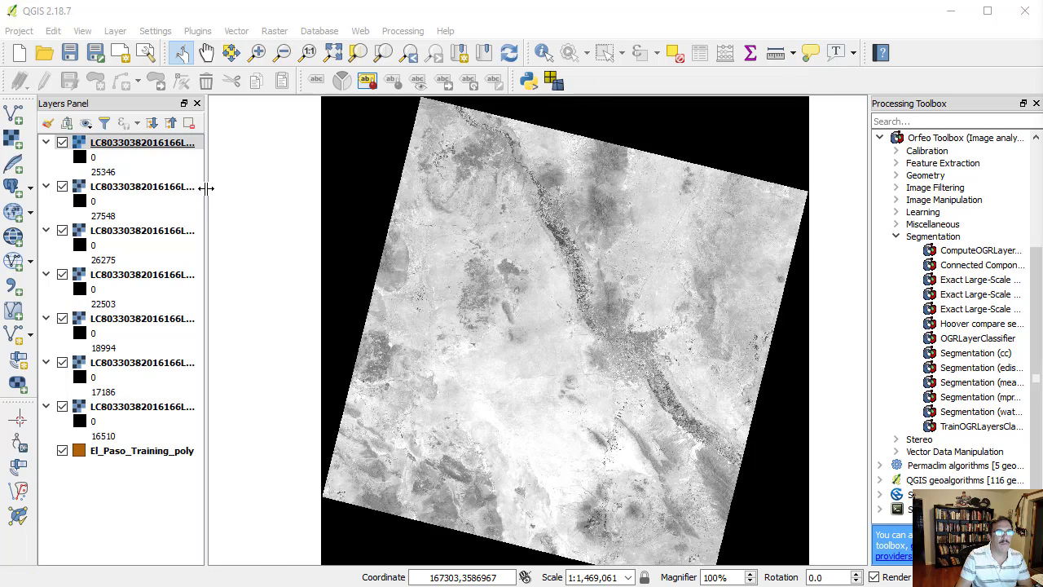
# - Widen the layer list to show full layer names and check the coordinate reference system of the B7 layer
pyautogui.moveTo(204, 187); pyautogui.dragTo(257, 188)
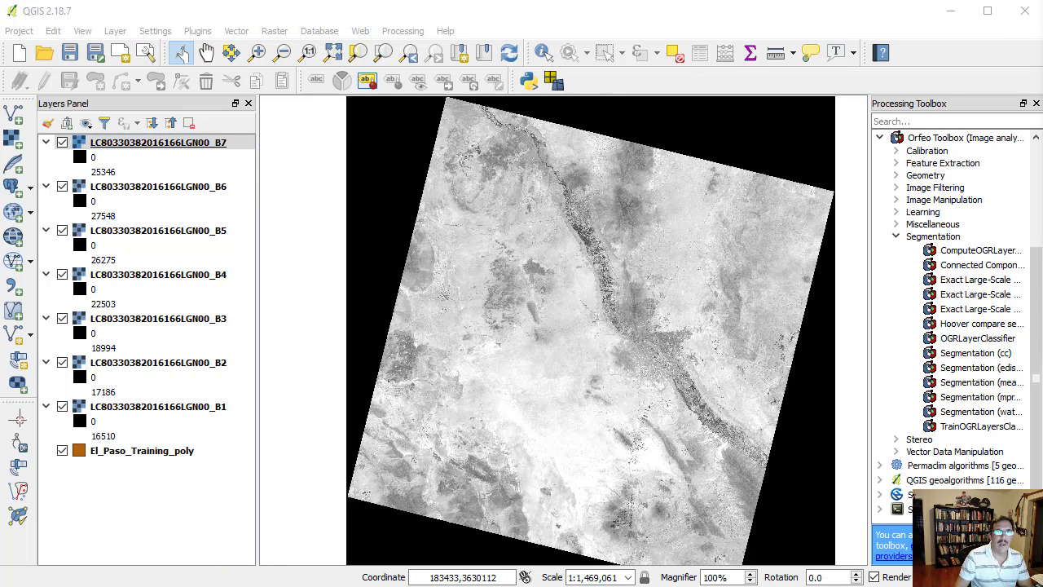
pyautogui.doubleClick(194, 145)
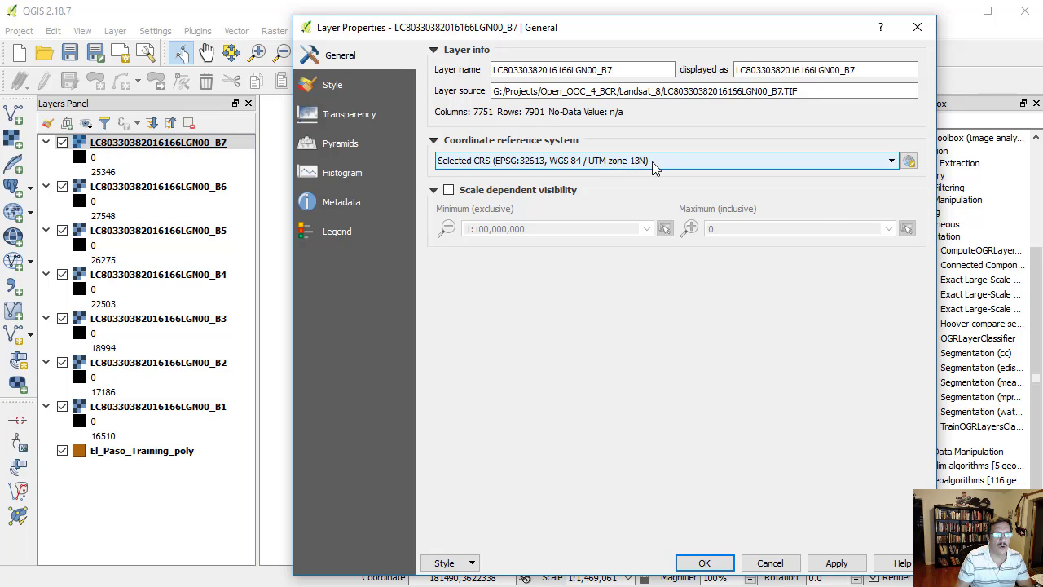
pyautogui.click(705, 562)
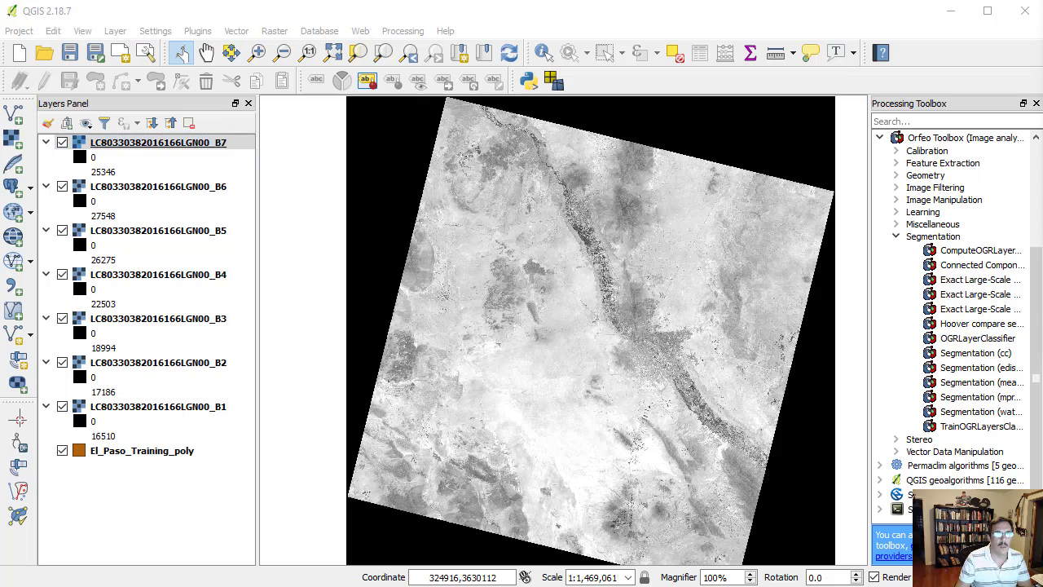
# - Start Build Virtual Raster with the visible raster layers as input and El_Paso_L8_7B.tif as the output file
pyautogui.click(274, 31)
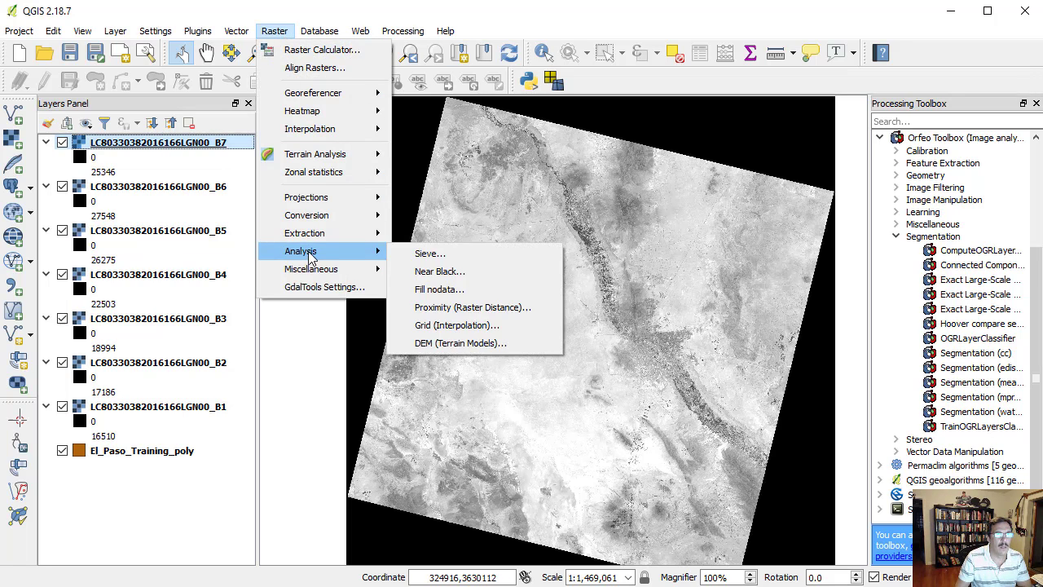
pyautogui.moveTo(315, 275)
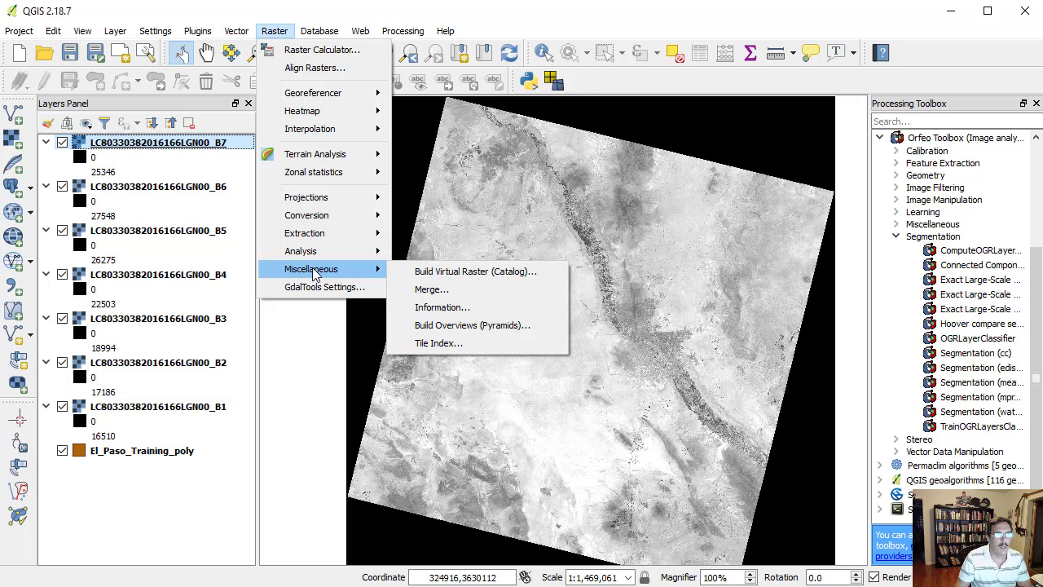
pyautogui.click(433, 278)
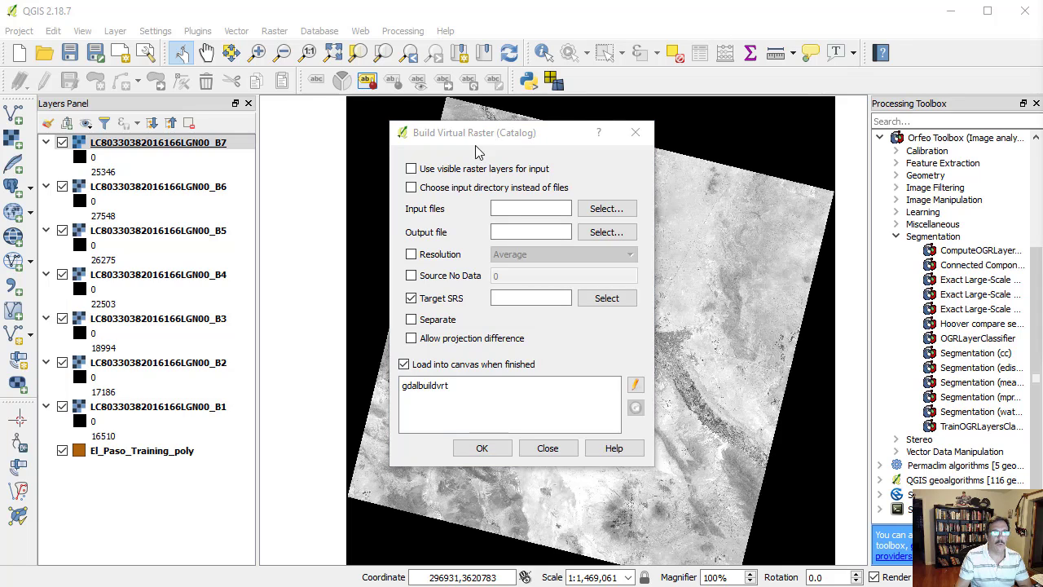
pyautogui.click(411, 170)
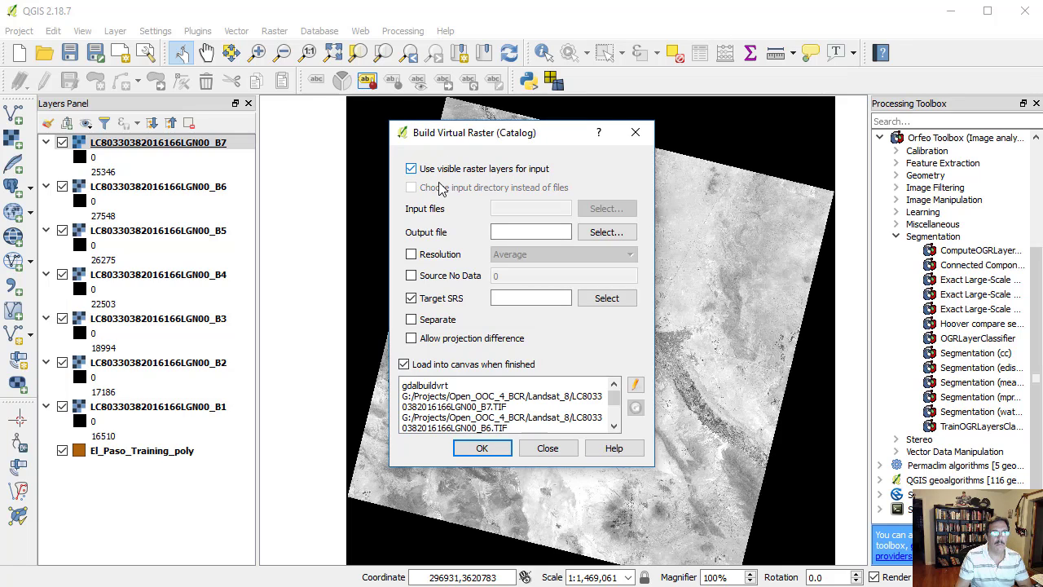
pyautogui.click(512, 231)
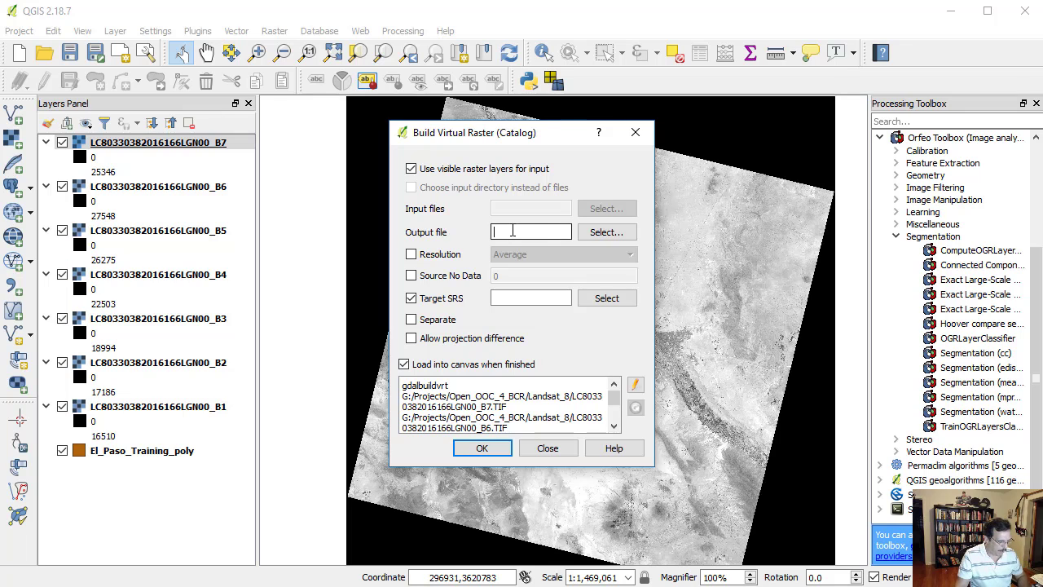
pyautogui.write('El_Paso_L8_7B.tif')
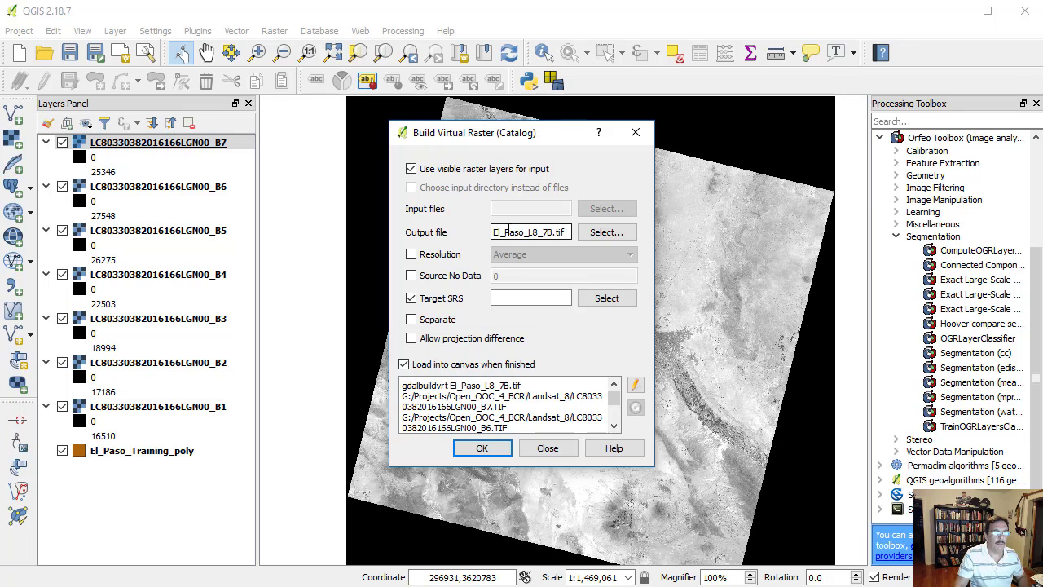
# - Set the virtual raster's target SRS to WGS 84 / UTM zone 13N (EPSG:32613)
pyautogui.click(606, 298)
pyautogui.write('UTM')
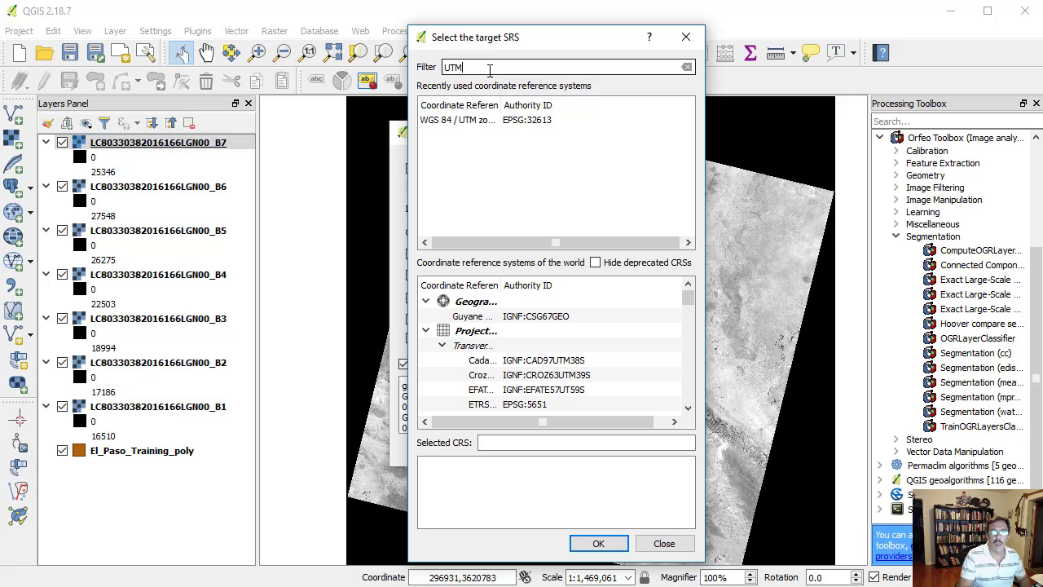
pyautogui.click(523, 122)
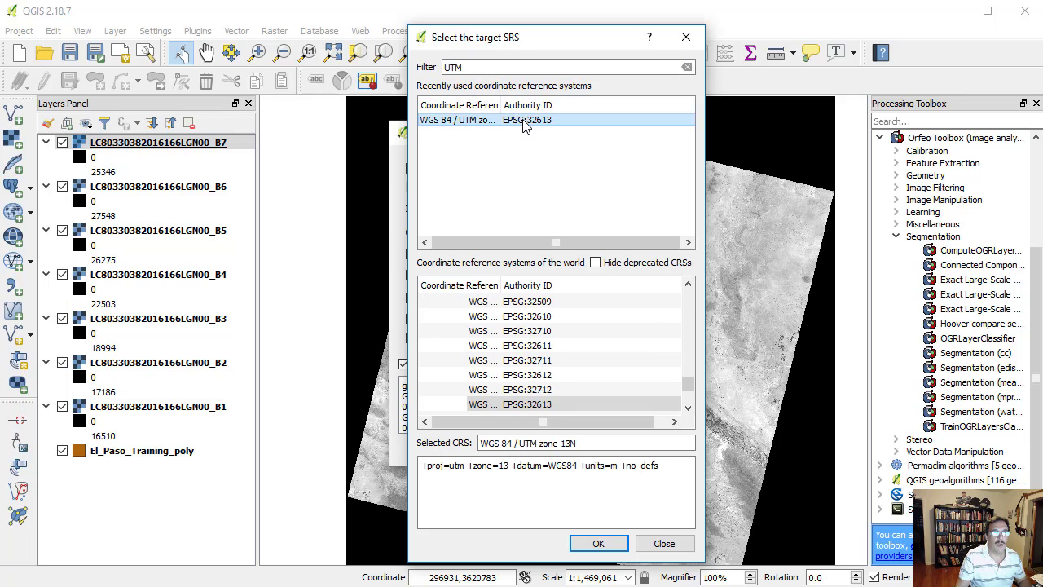
pyautogui.click(598, 545)
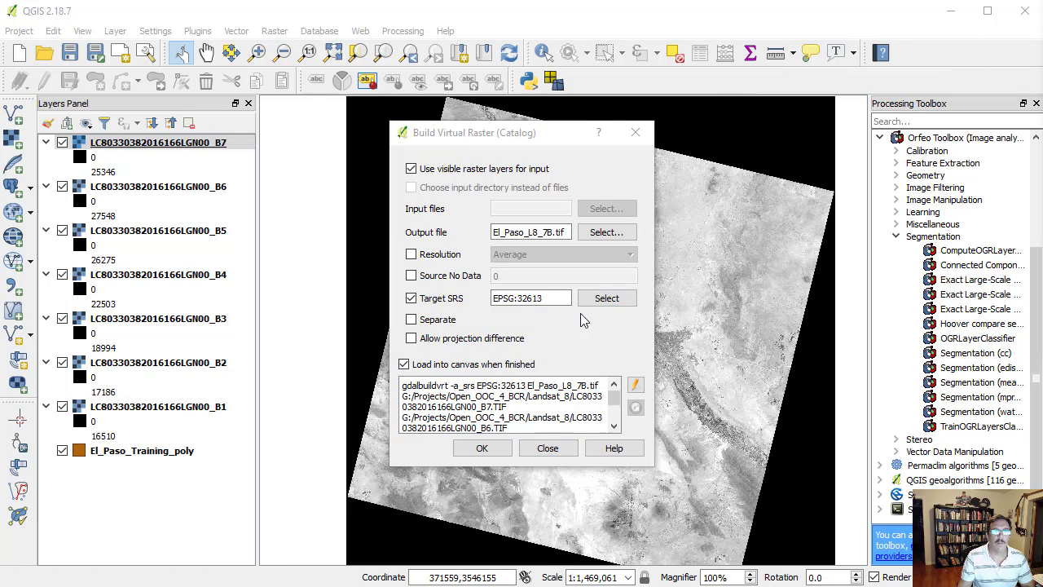
# - Enable Separate so each input becomes its own band, build the virtual raster, and close the dialogs
pyautogui.click(412, 320)
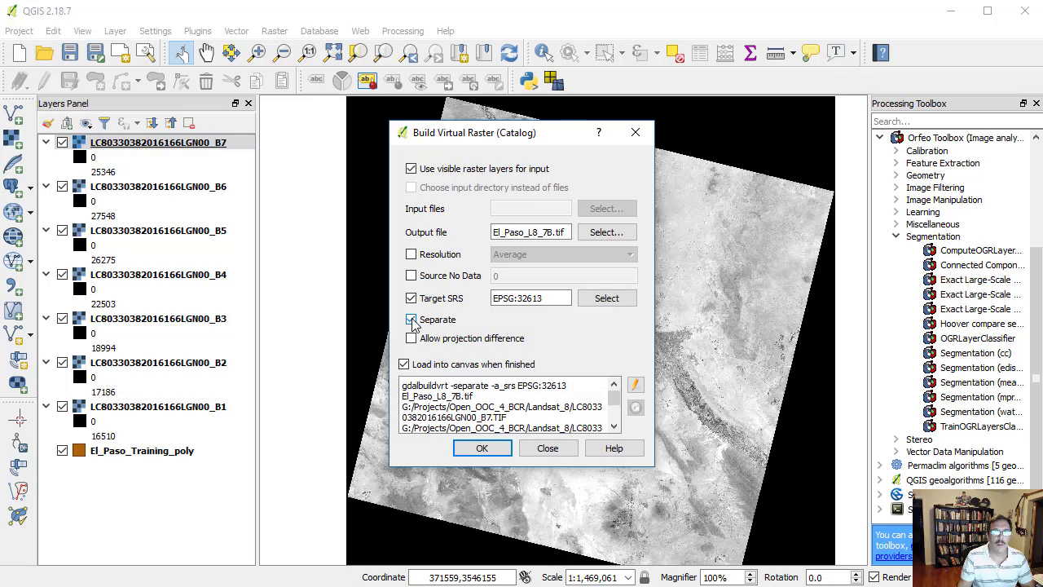
pyautogui.click(493, 453)
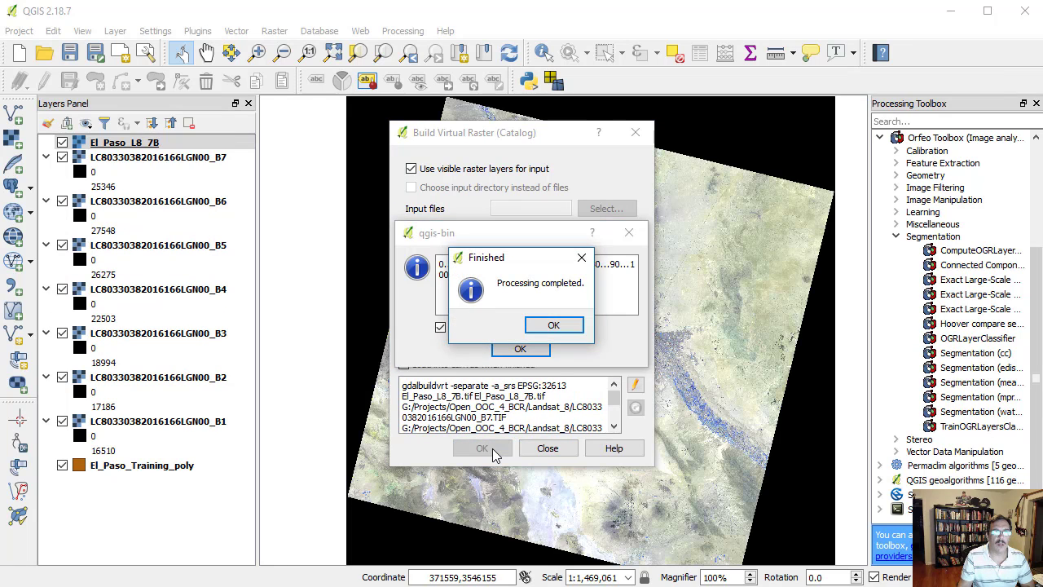
pyautogui.click(571, 326)
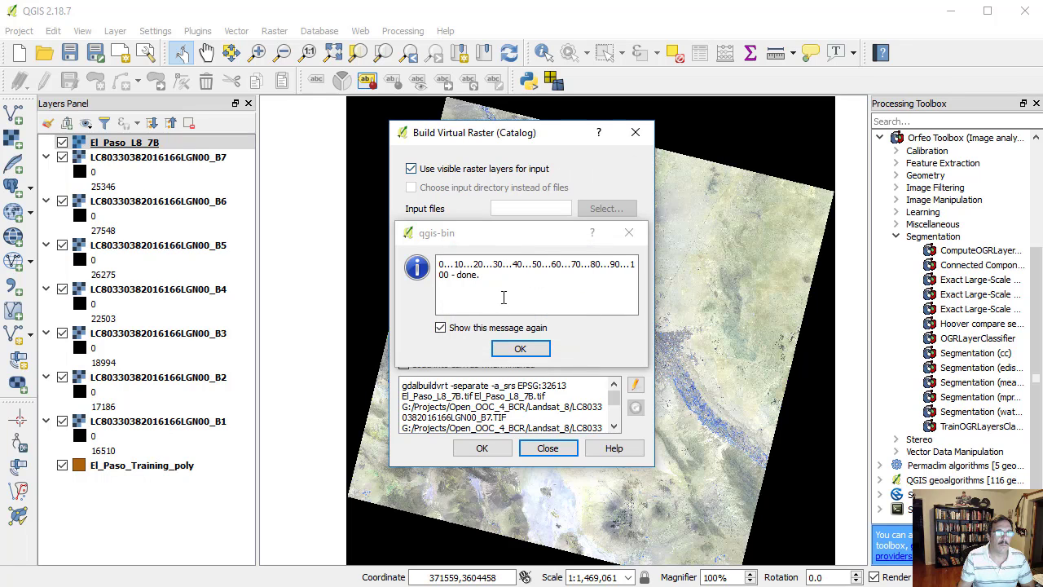
pyautogui.click(520, 349)
pyautogui.click(553, 453)
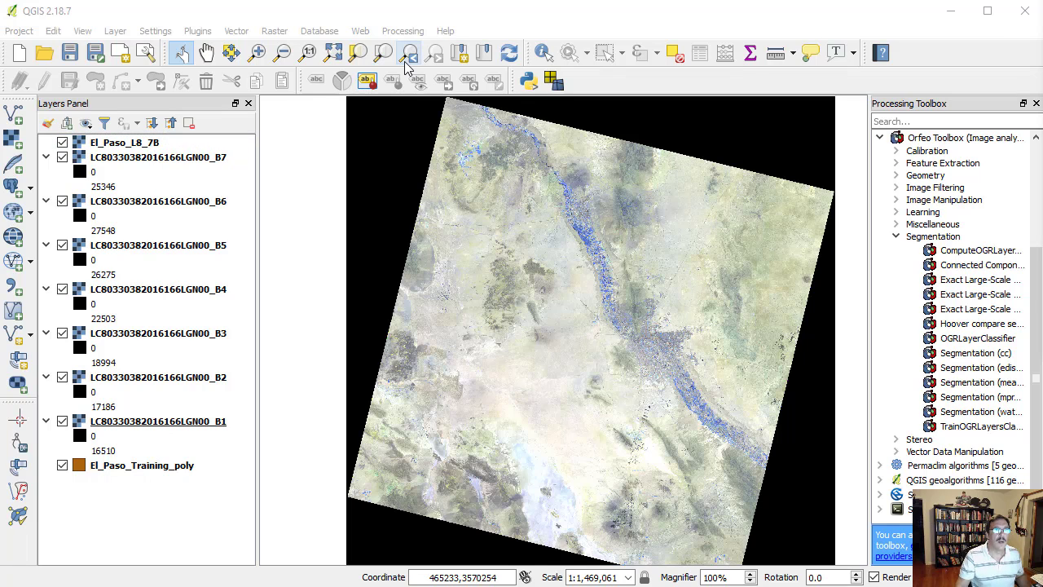
# - Remove the seven single-band Landsat layers B7 to B1 from the project
pyautogui.click(204, 158)
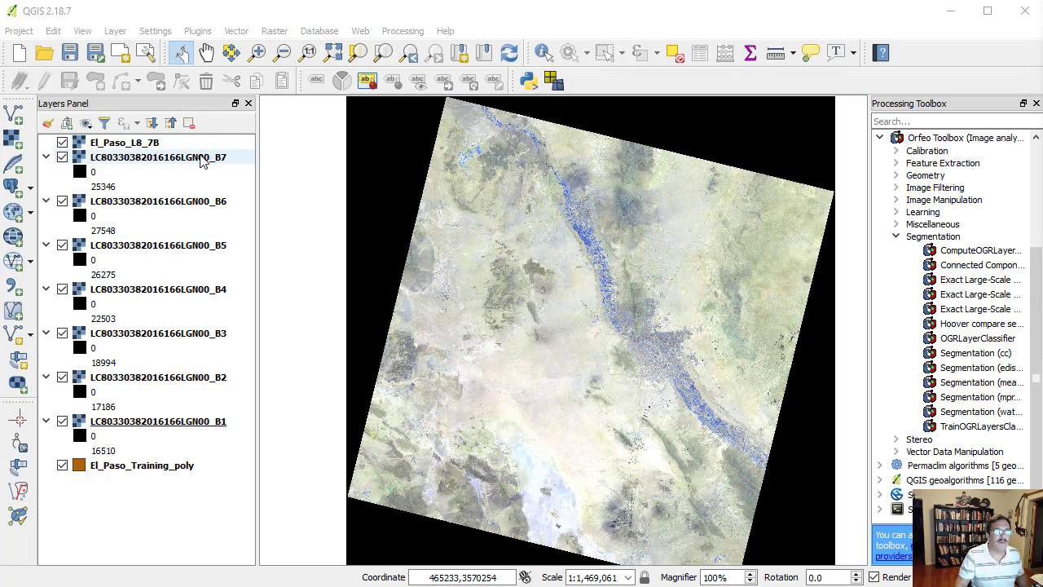
pyautogui.keyDown('shift'); pyautogui.click(197, 422); pyautogui.keyUp('shift')
pyautogui.rightClick(196, 429)
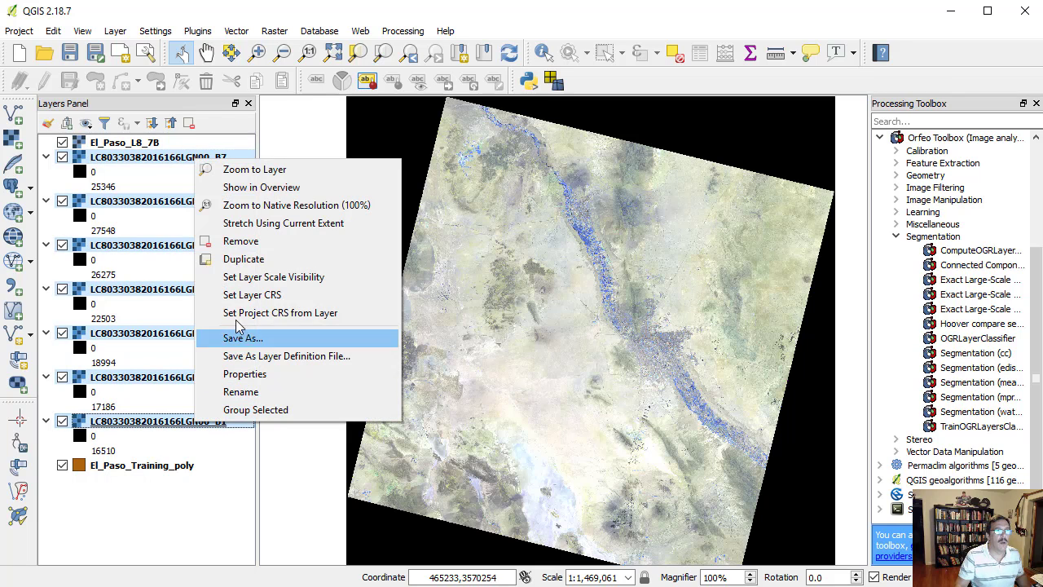
pyautogui.click(238, 241)
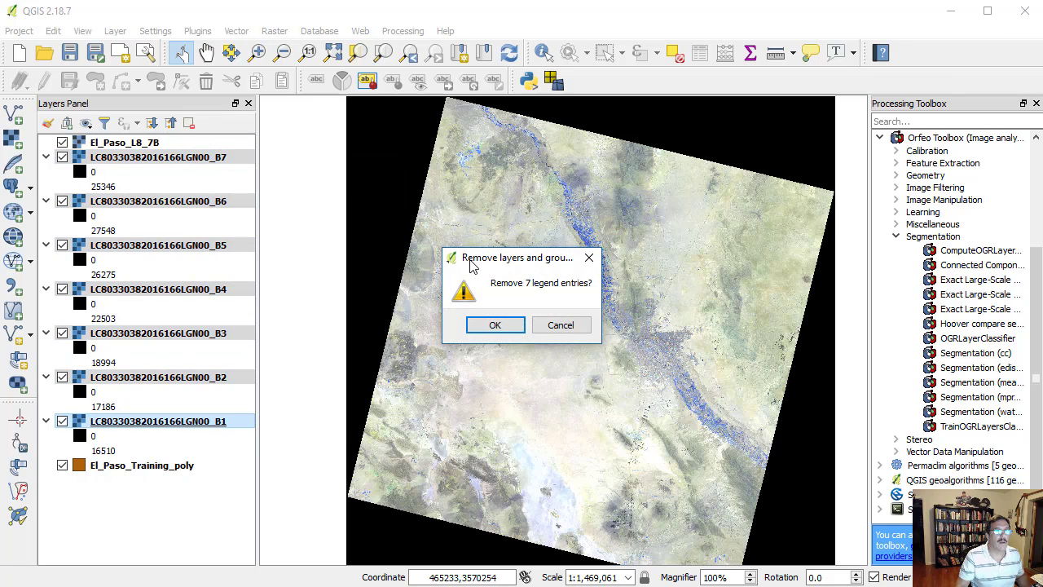
pyautogui.click(504, 325)
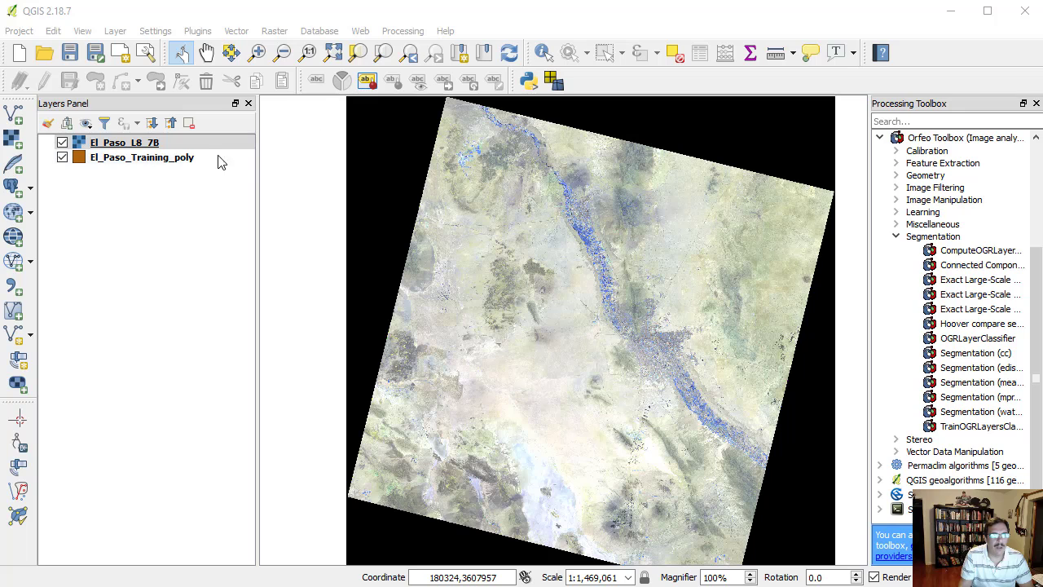
# - Style the El_Paso_L8_7B layer with Band 4 as red, Band 3 as green and Band 2 as blue
pyautogui.click(151, 147)
pyautogui.doubleClick(151, 146)
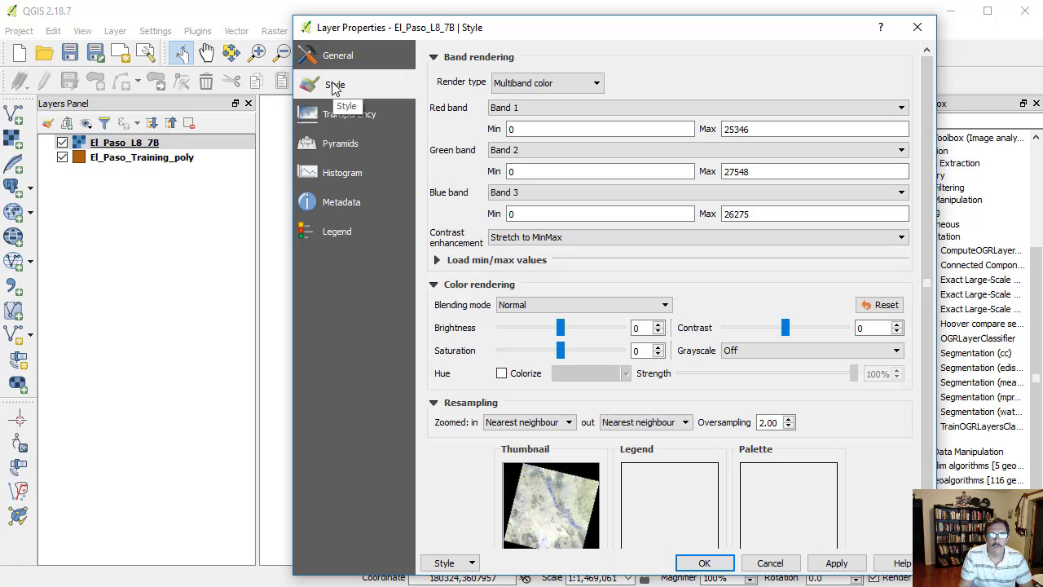
pyautogui.click(533, 110)
pyautogui.click(526, 164)
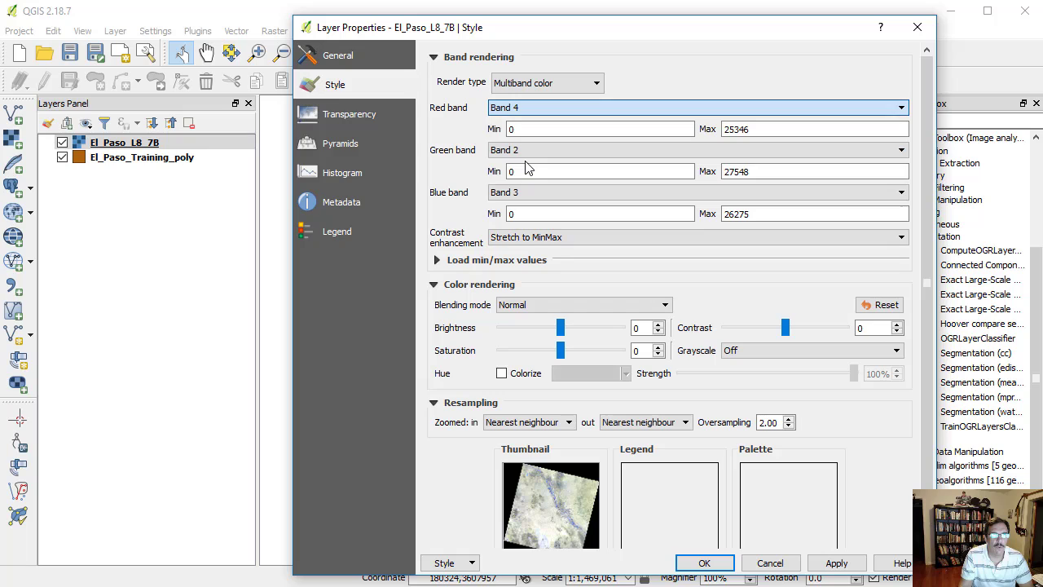
pyautogui.click(530, 155)
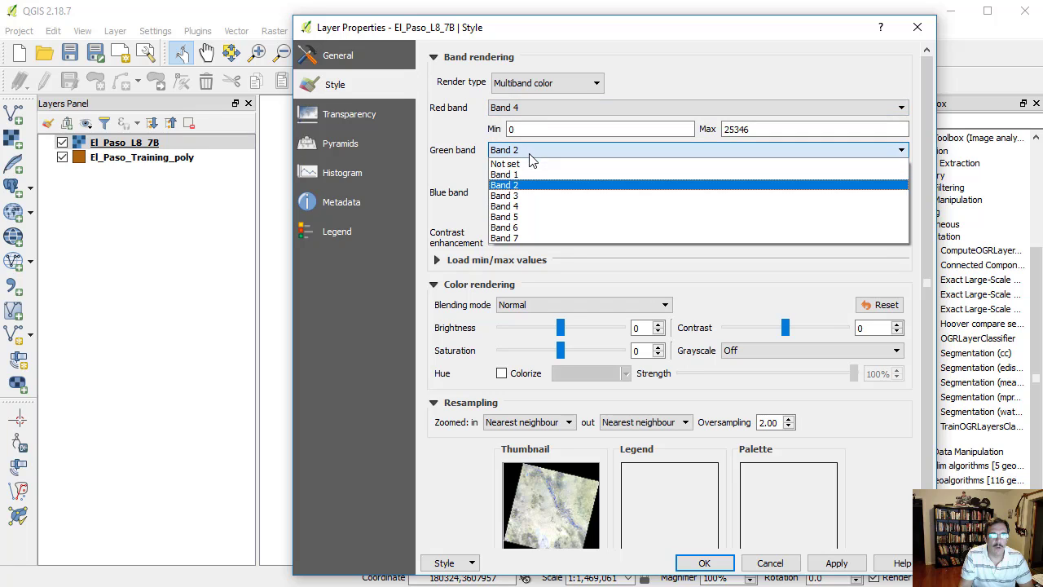
pyautogui.click(519, 196)
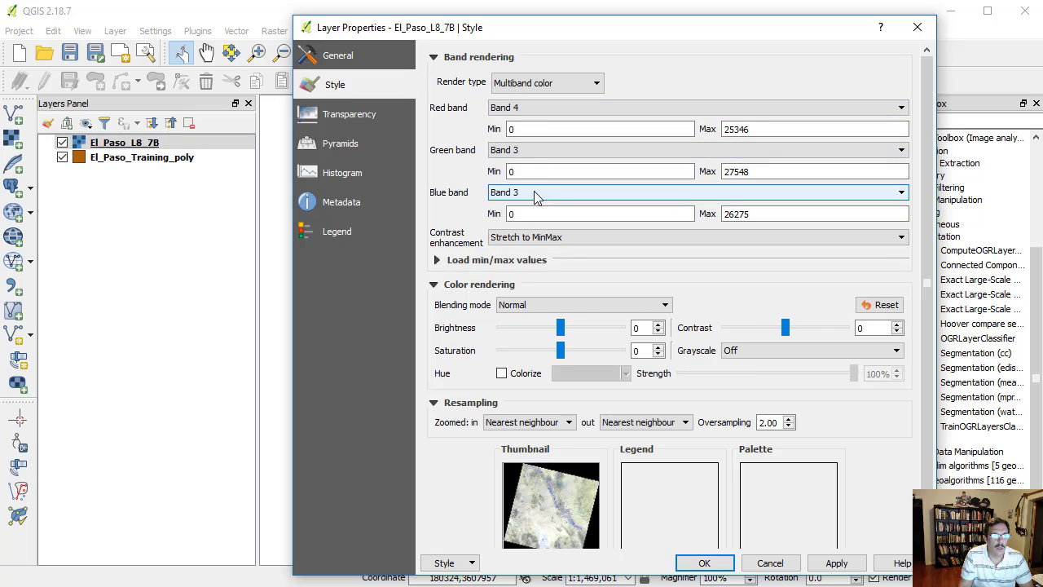
pyautogui.click(533, 192)
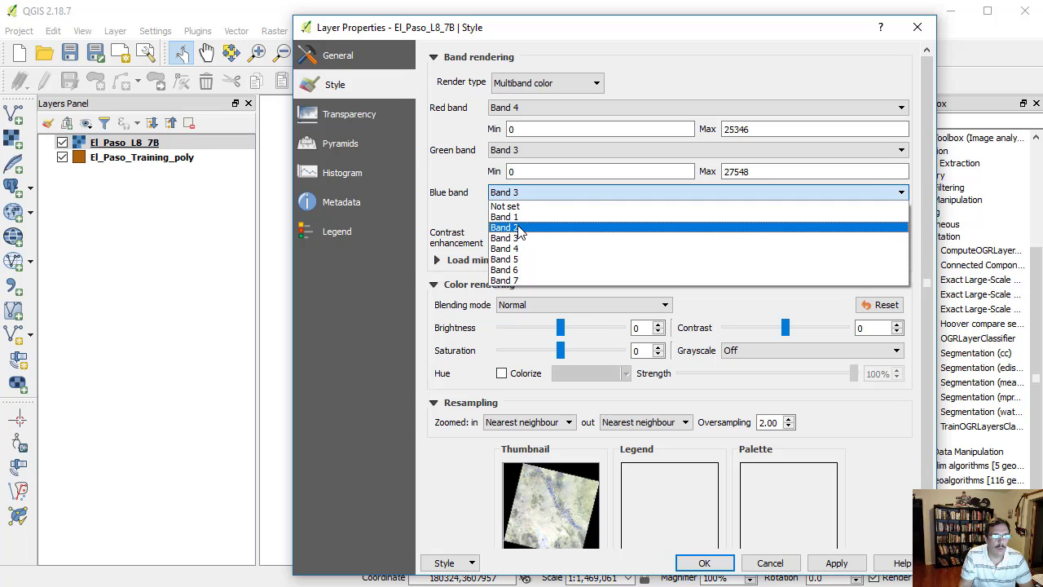
pyautogui.click(519, 228)
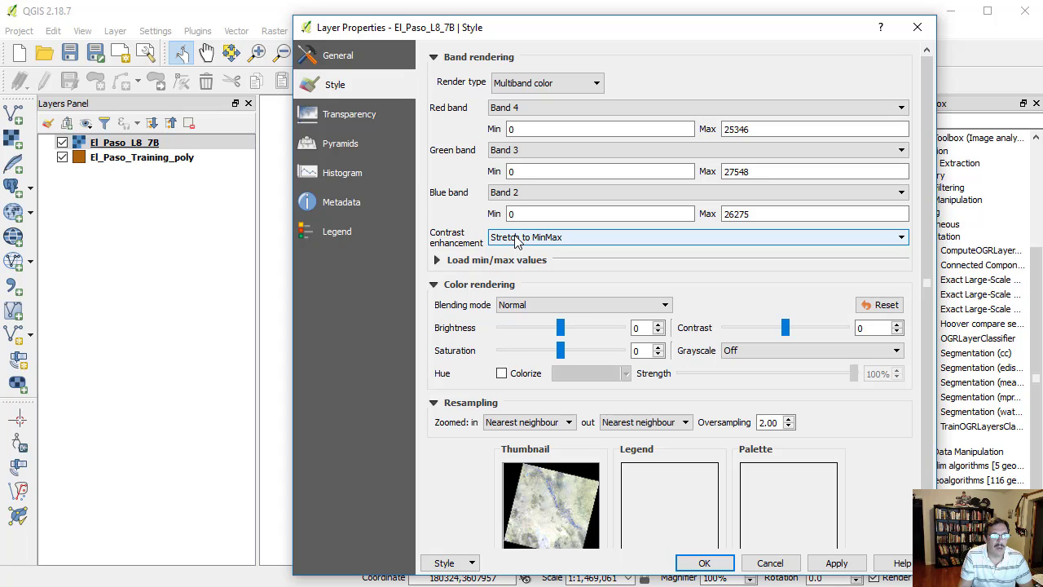
# - Set contrast enhancement to Stretch to MinMax and load the 2.0–98.0% cumulative count cut values for the El_Paso_L8_7B layer
pyautogui.click(552, 241)
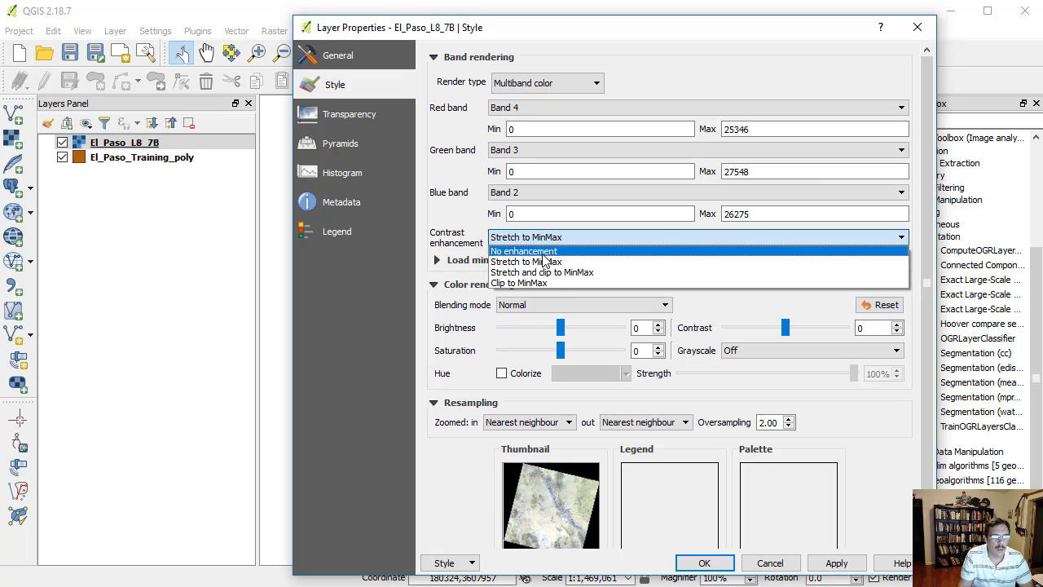
pyautogui.click(543, 261)
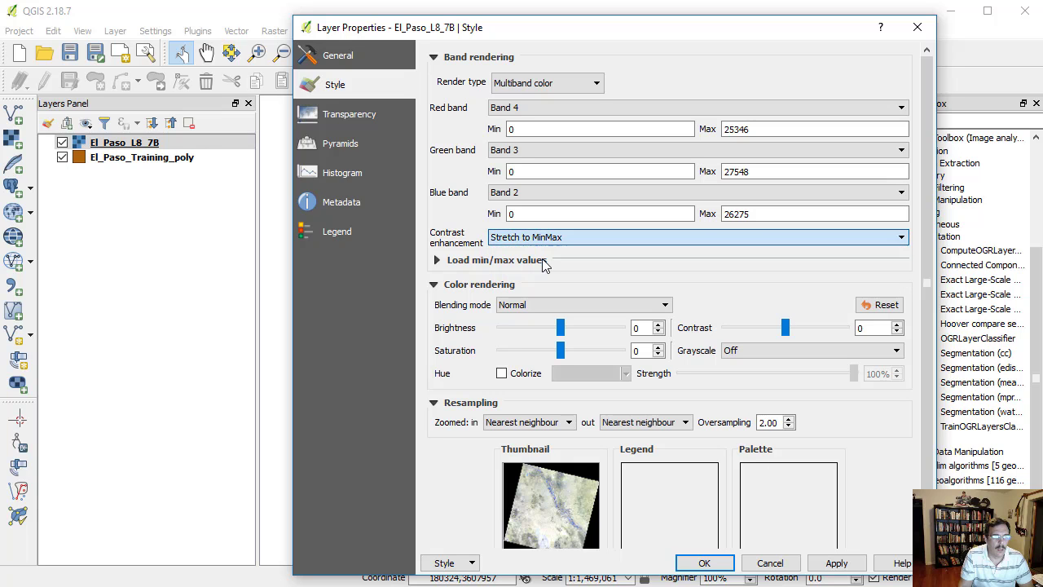
pyautogui.click(703, 563)
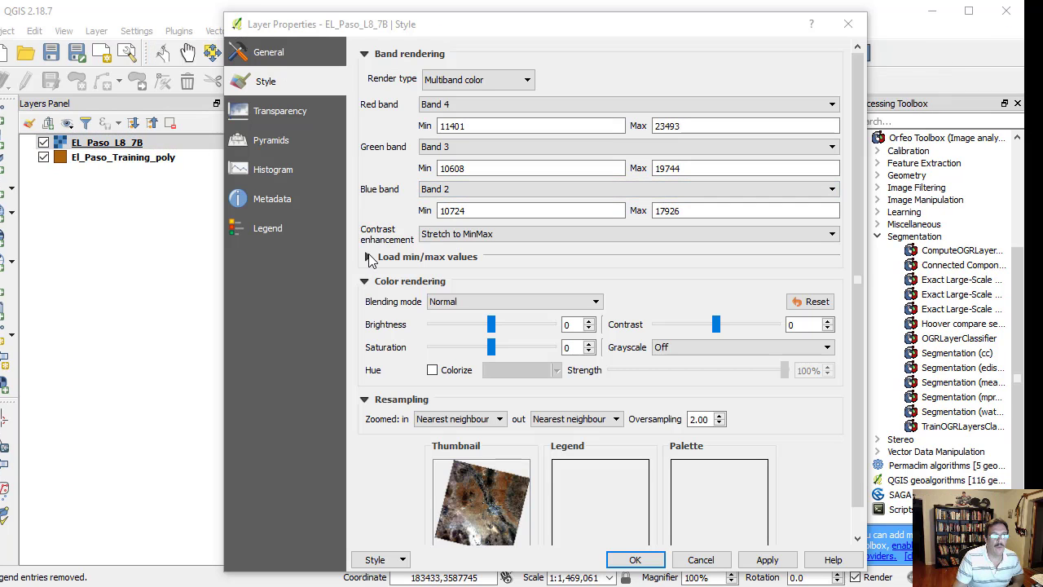
pyautogui.click(367, 257)
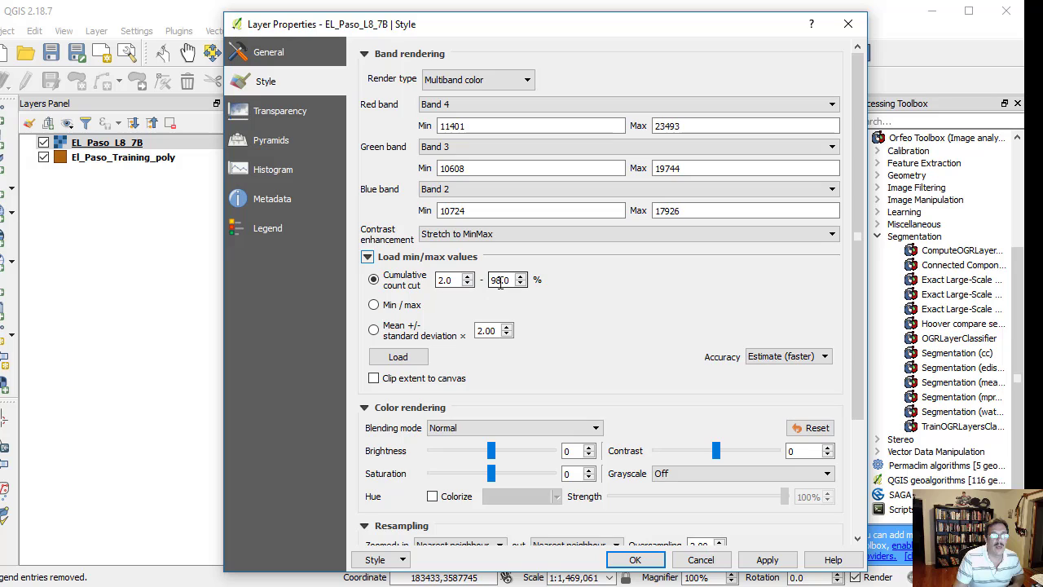
pyautogui.click(397, 357)
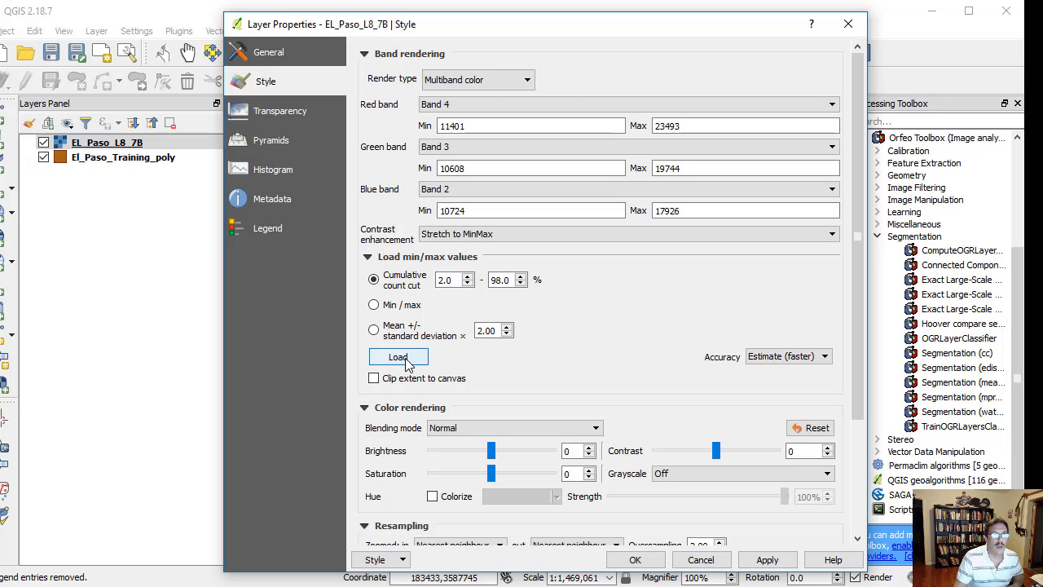
pyautogui.click(636, 559)
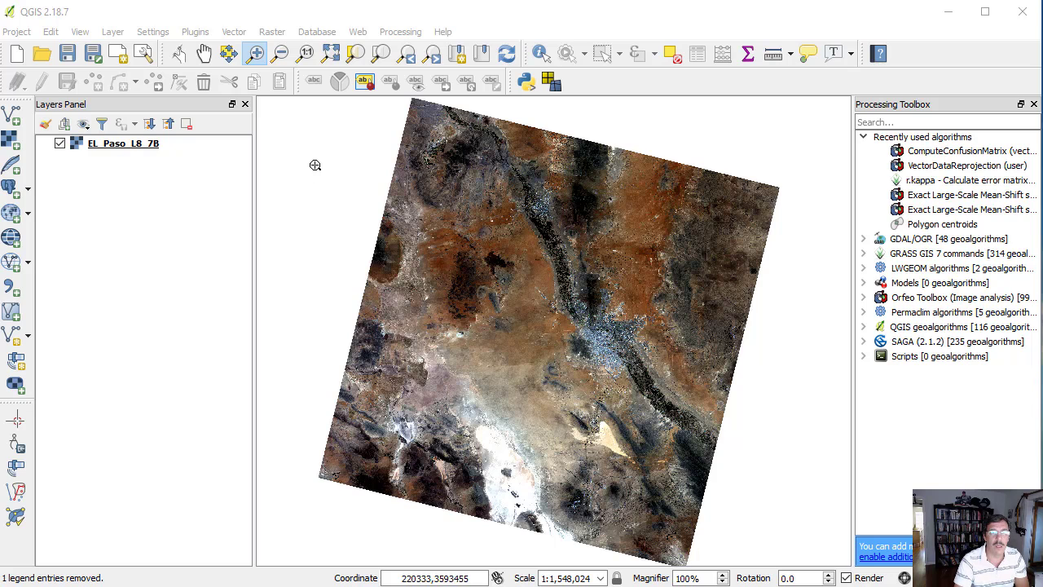
# - Add the El_Paso_Training_GPS.shp vector layer from the Output for videos folder to the project
pyautogui.click(16, 120)
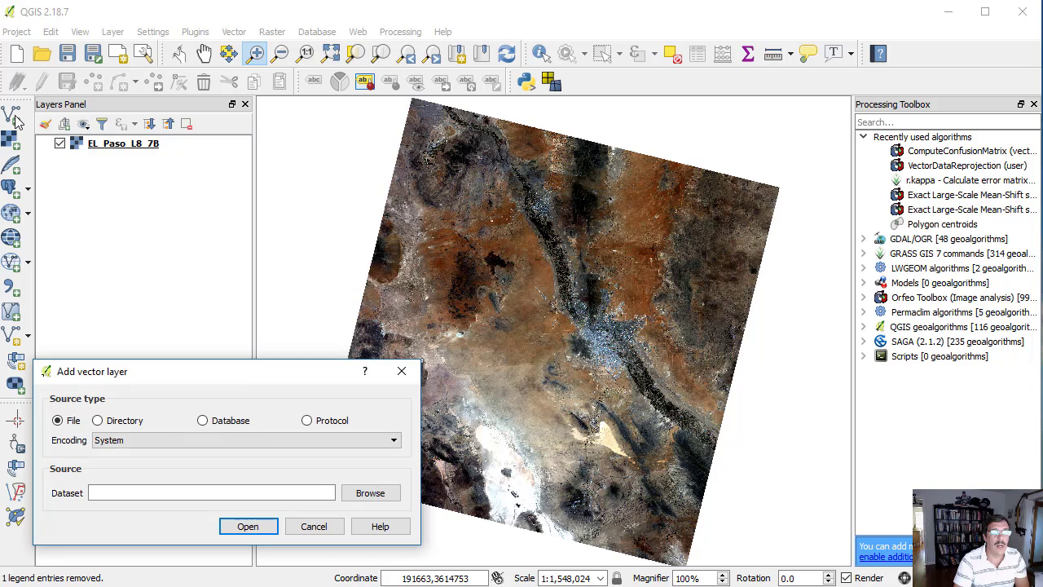
pyautogui.click(368, 494)
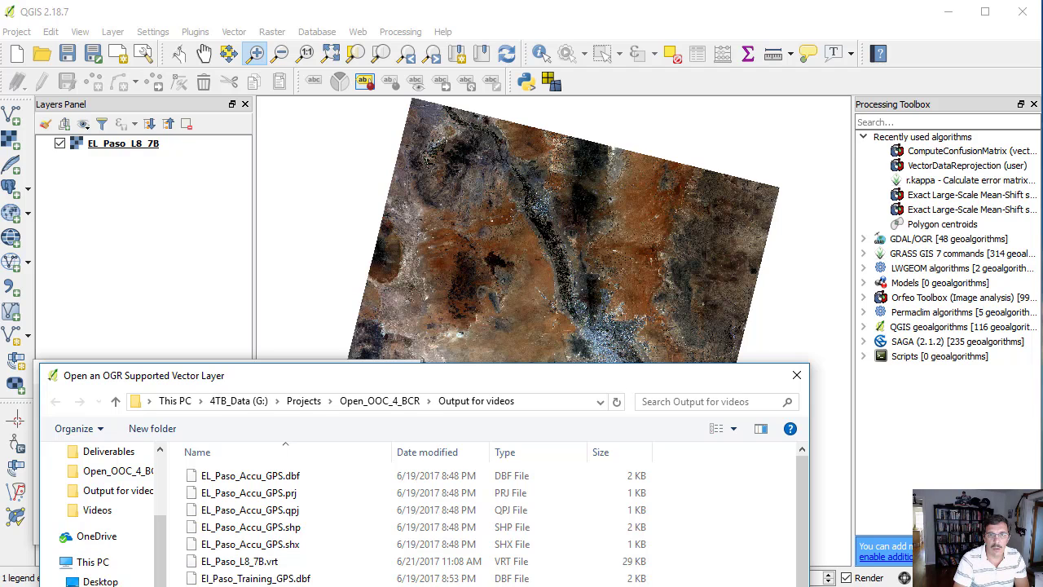
pyautogui.press('Return')
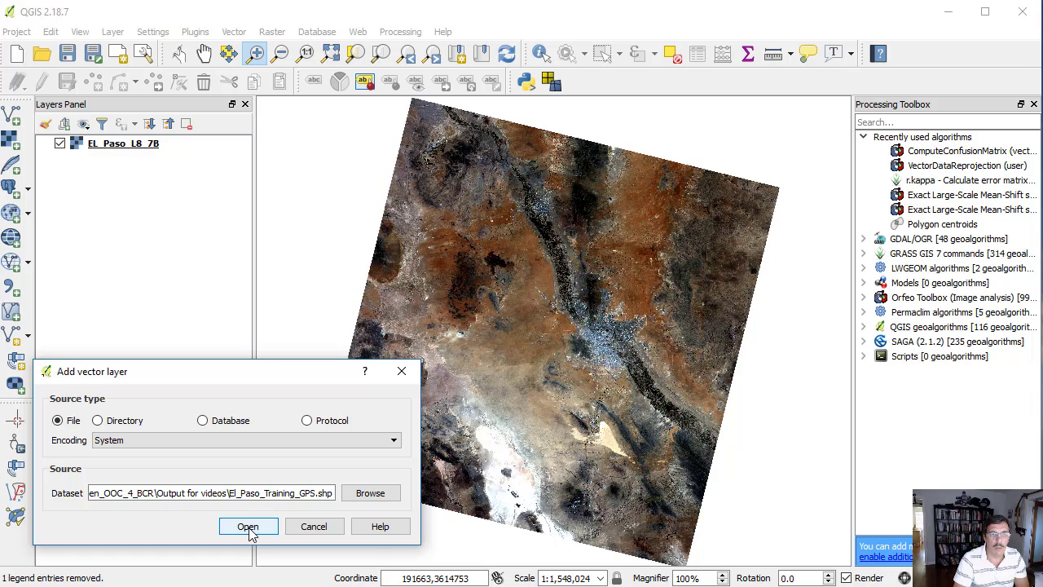
pyautogui.click(248, 526)
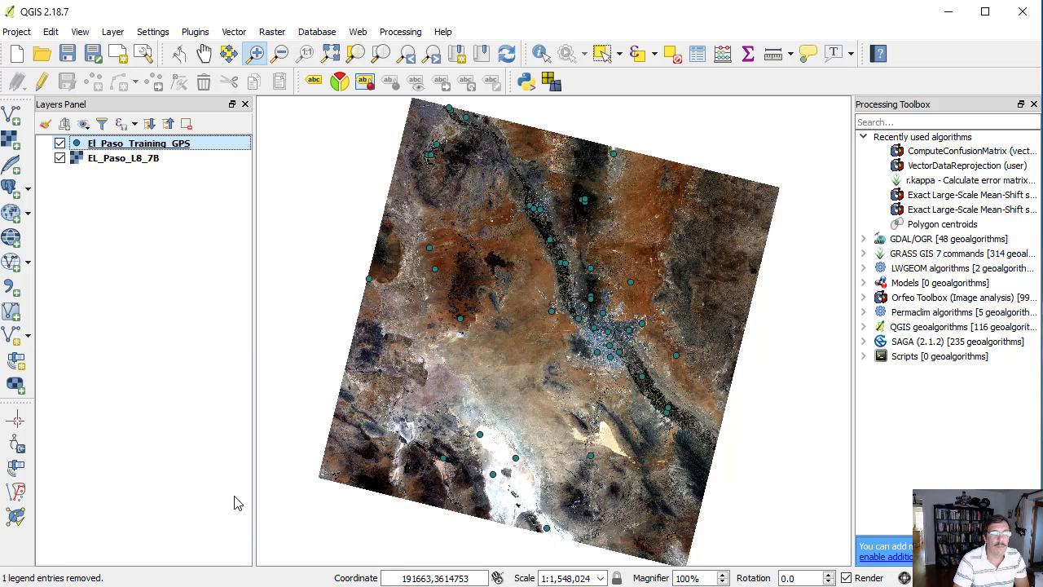
# - Open the attribute table of El_Paso_Training_GPS and select the Developed points in rows 6 to 12 to view them on the map
pyautogui.rightClick(114, 143)
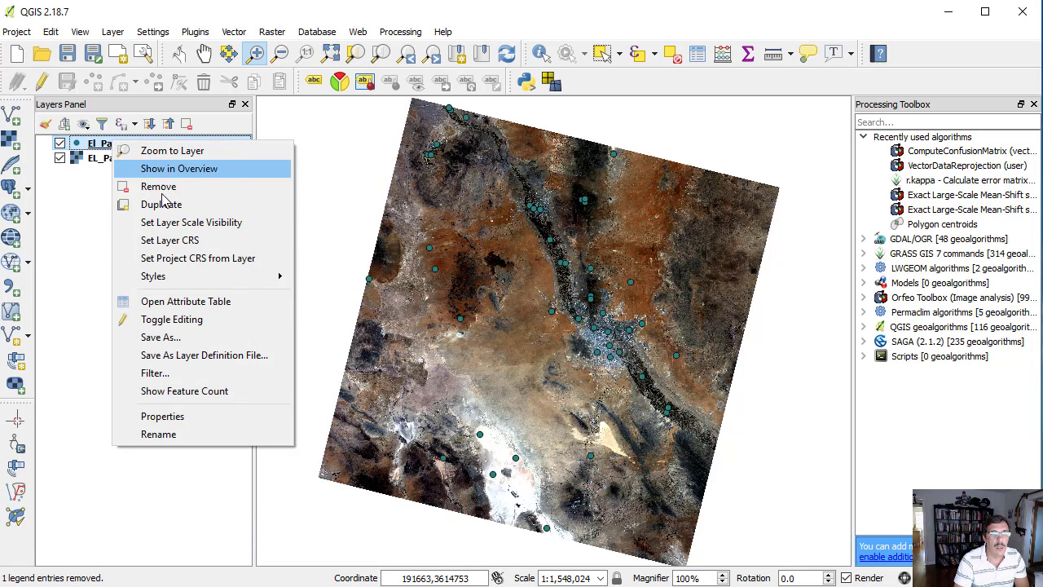
pyautogui.click(178, 303)
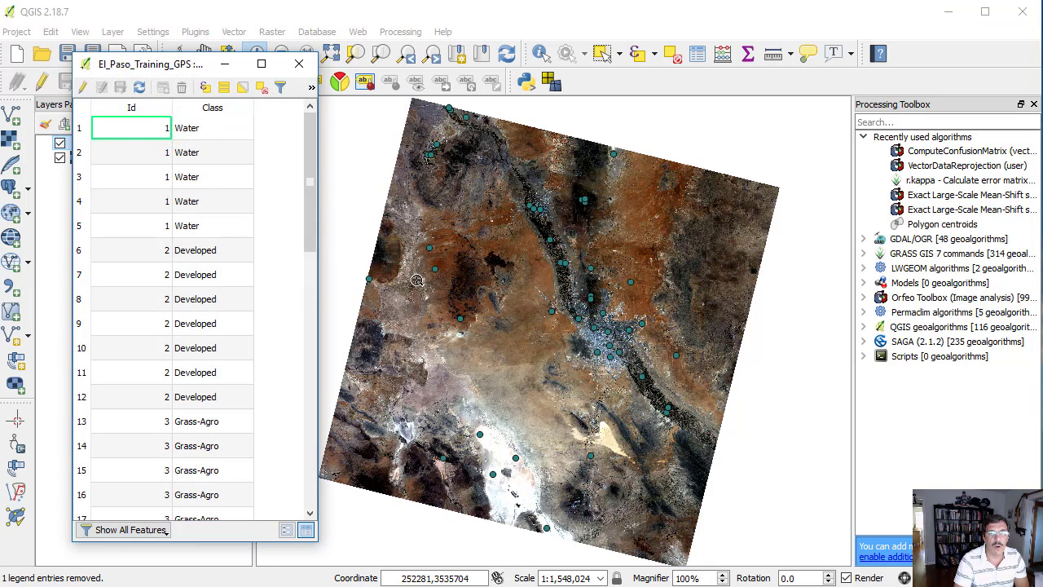
pyautogui.click(81, 251)
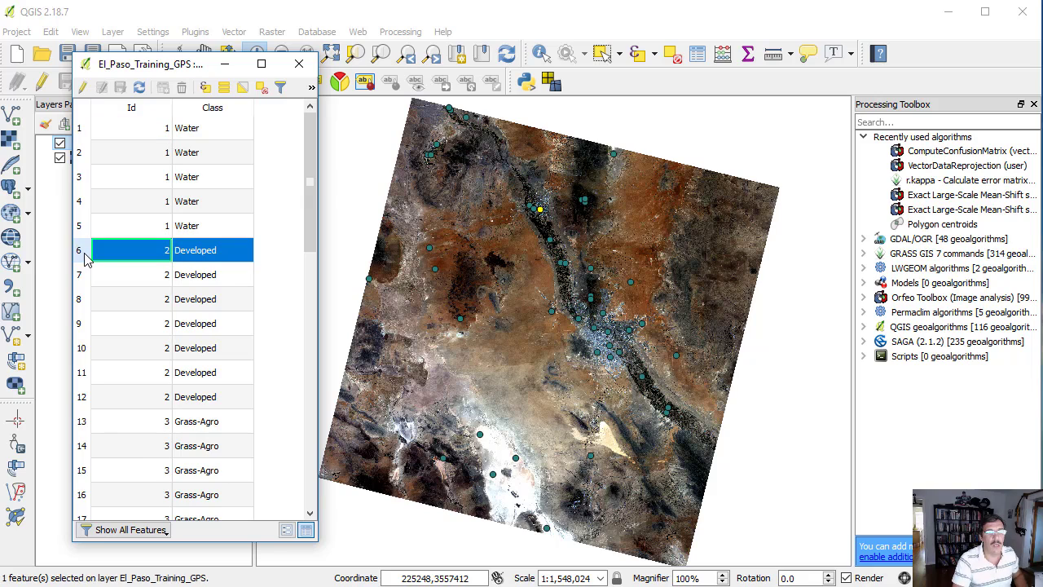
pyautogui.keyDown('shift'); pyautogui.click(84, 401); pyautogui.keyUp('shift')
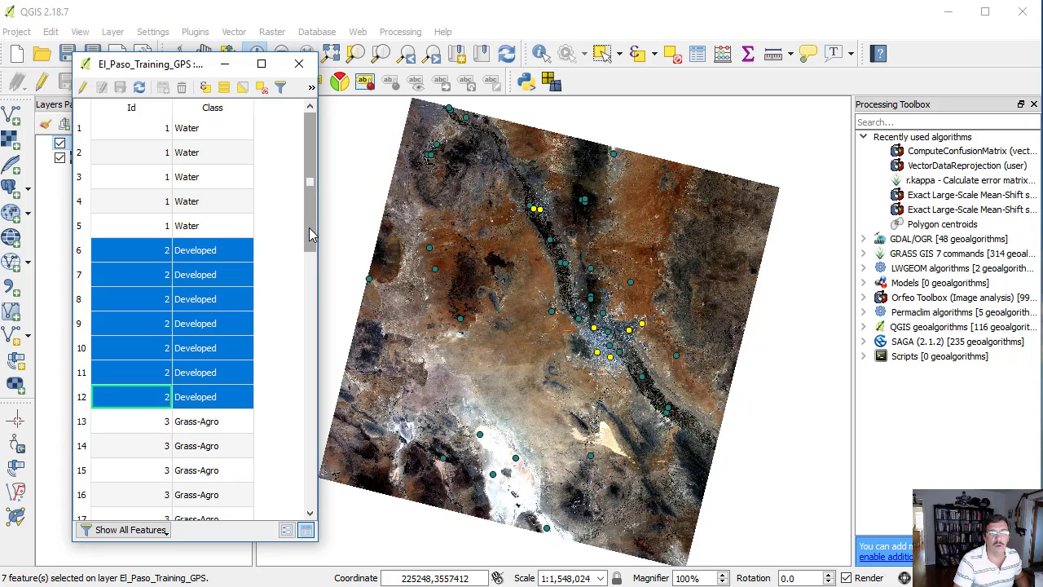
# - Select the Barren Land points in rows 32 to 39, close the table, and inspect the point on the pale oval patch closely
pyautogui.moveTo(310, 234); pyautogui.dragTo(311, 440)
pyautogui.click(82, 323)
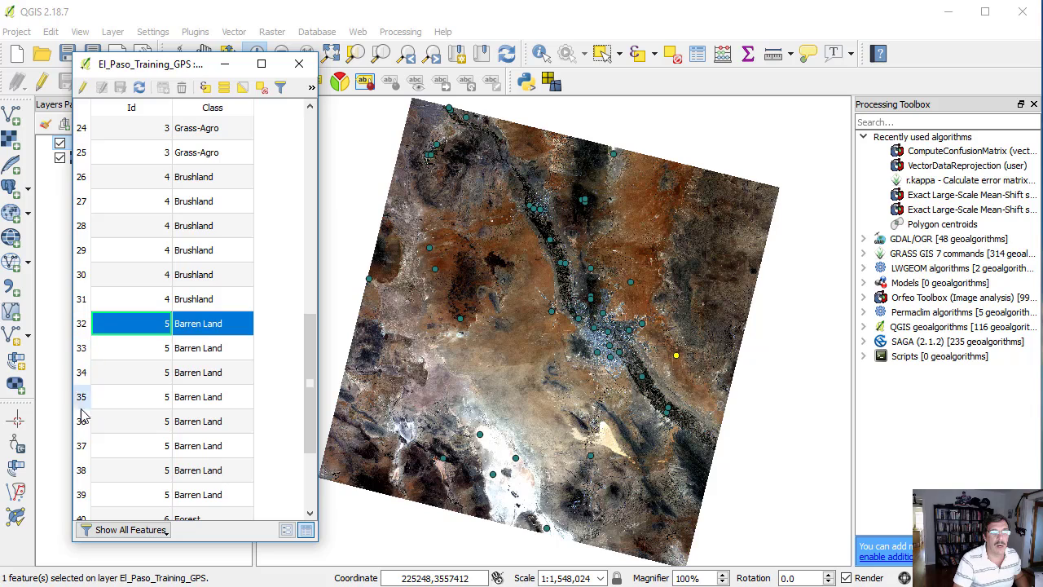
pyautogui.keyDown('shift'); pyautogui.click(81, 494); pyautogui.keyUp('shift')
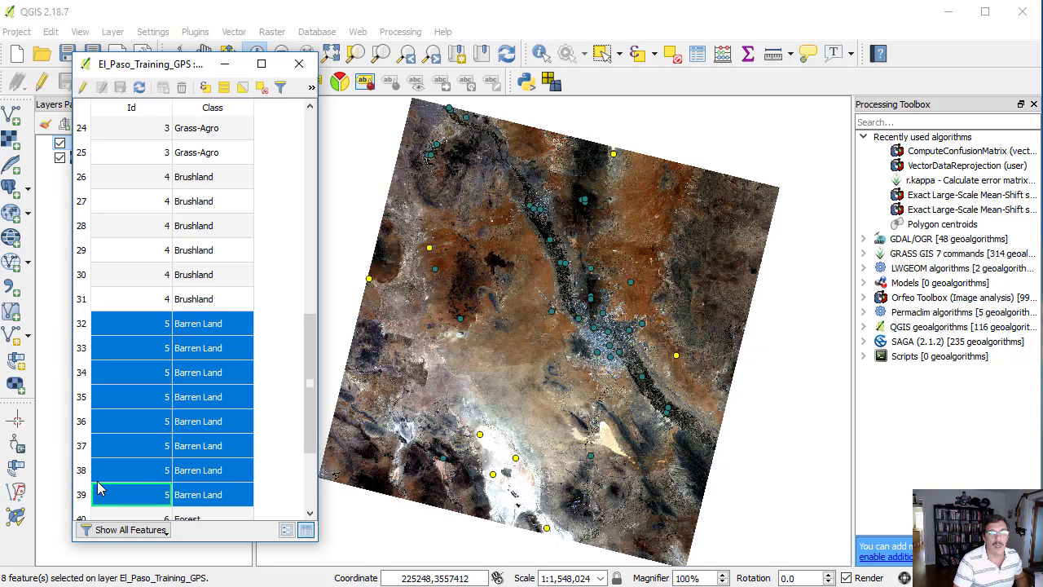
pyautogui.click(299, 64)
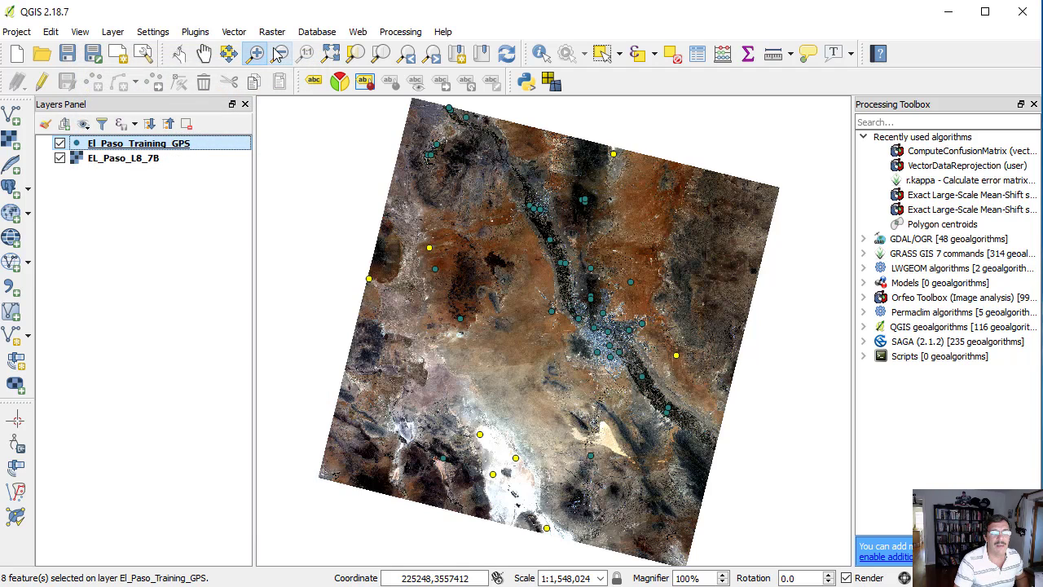
pyautogui.moveTo(419, 238); pyautogui.dragTo(436, 258)
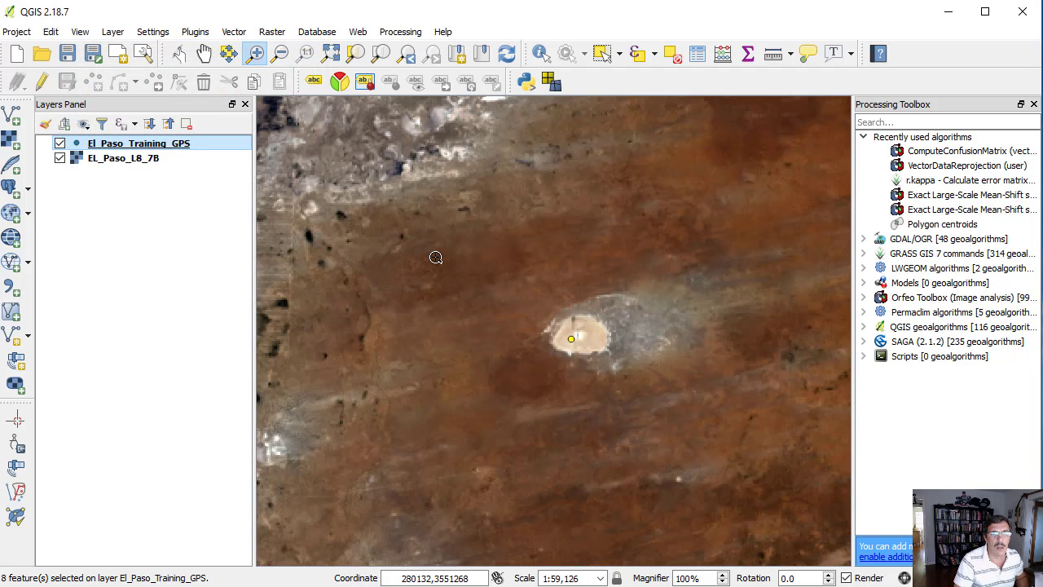
pyautogui.moveTo(529, 293); pyautogui.dragTo(627, 375)
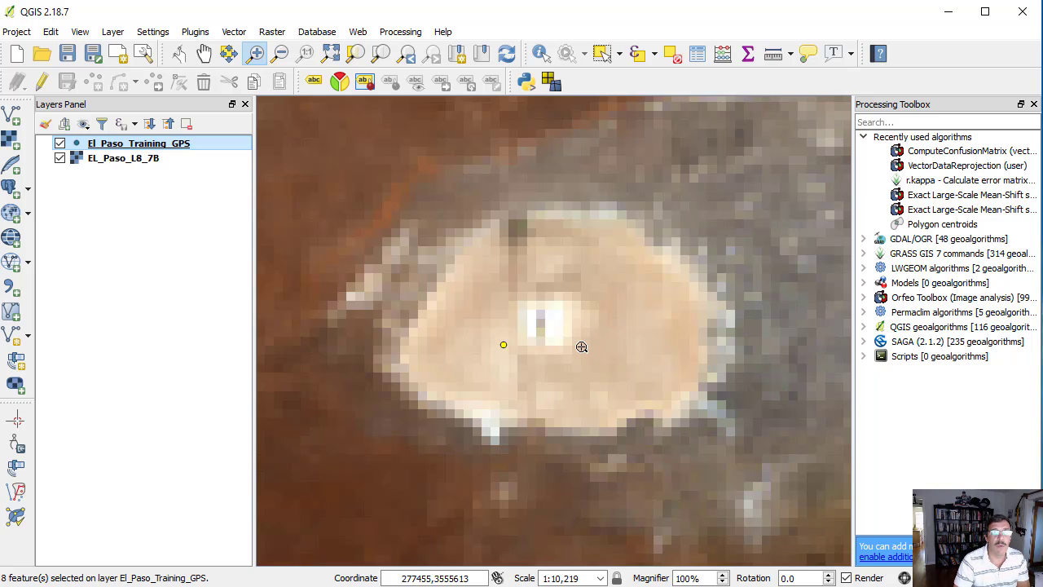
# - Start a new shapefile layer with the Polygon geometry type
pyautogui.click(112, 33)
pyautogui.moveTo(129, 52)
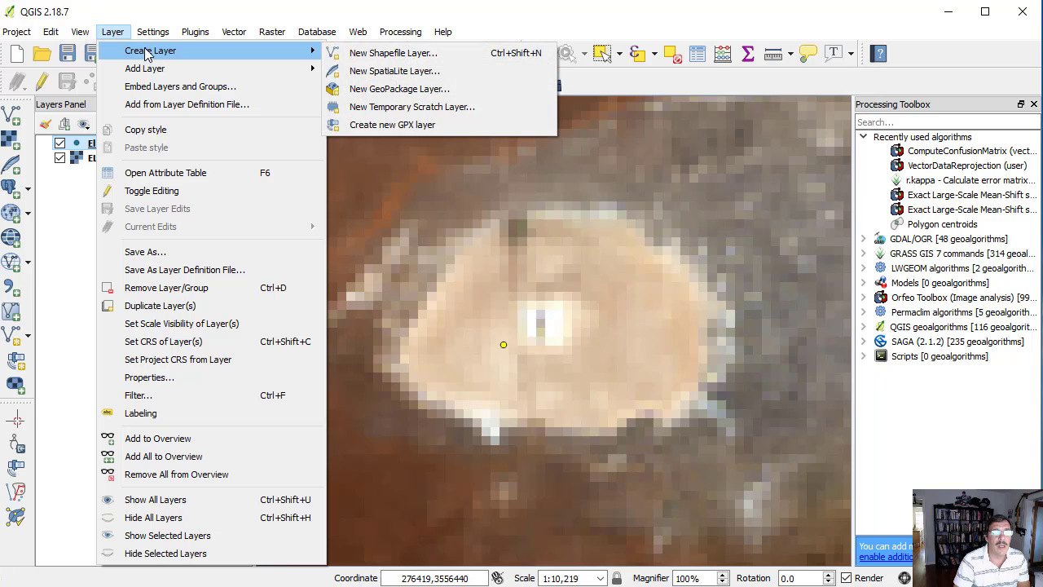
pyautogui.click(363, 54)
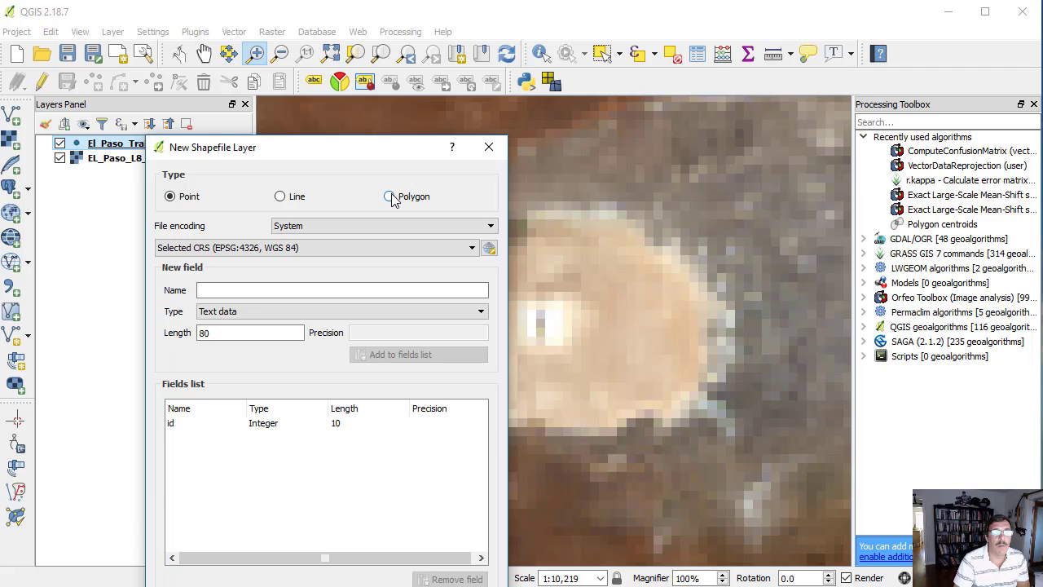
pyautogui.moveTo(386, 148); pyautogui.dragTo(397, 88)
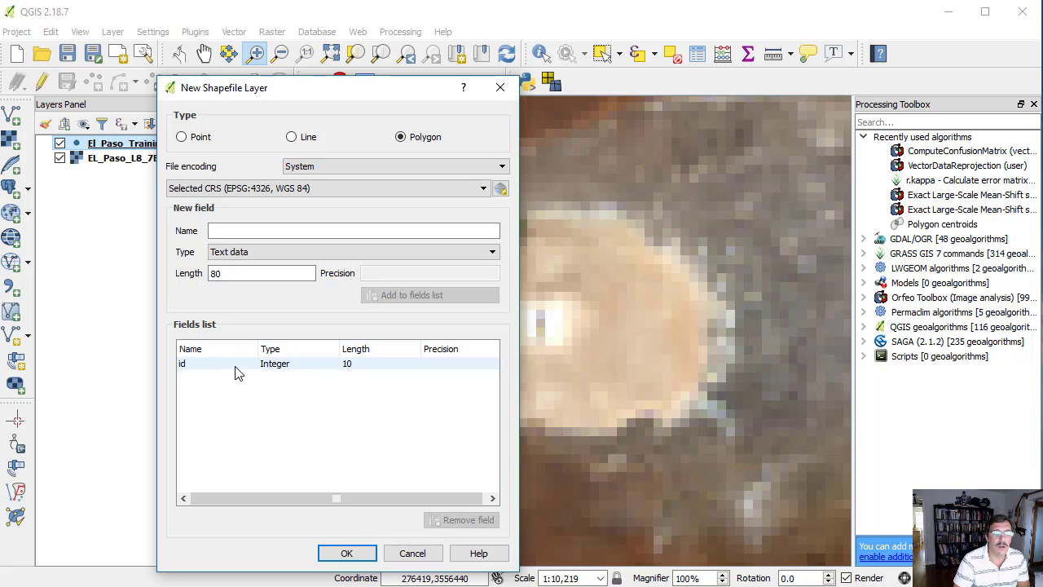
# - Add a whole number field named Class_ID with length 10 to the new shapefile's fields
pyautogui.click(290, 229)
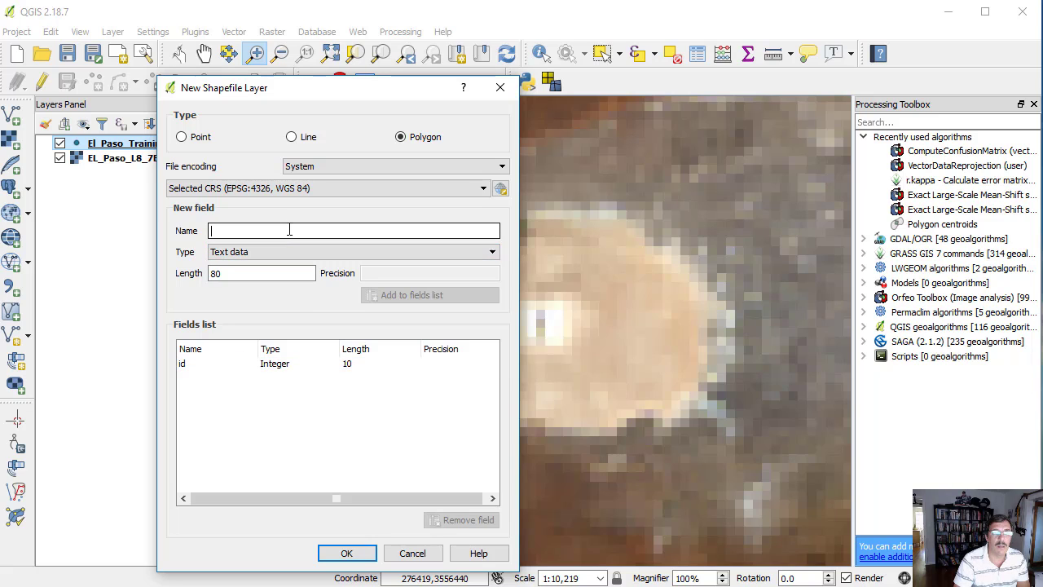
pyautogui.write('Class_ID')
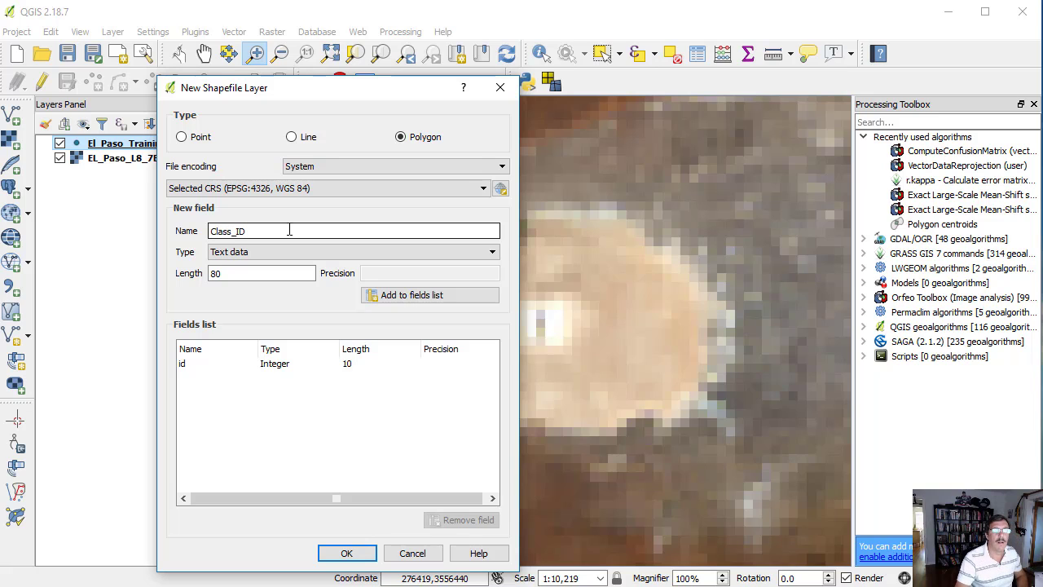
pyautogui.click(283, 253)
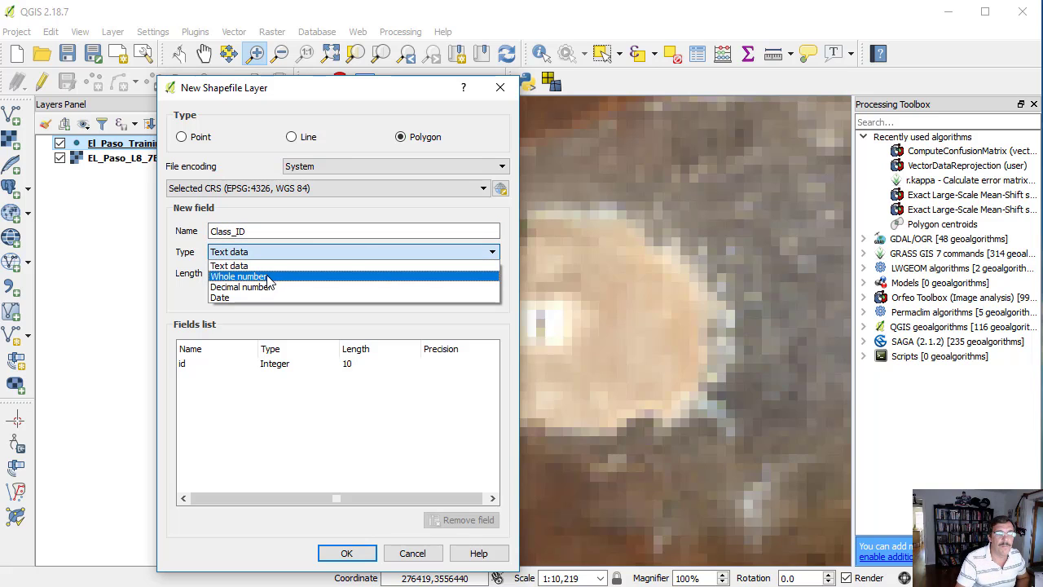
pyautogui.click(268, 277)
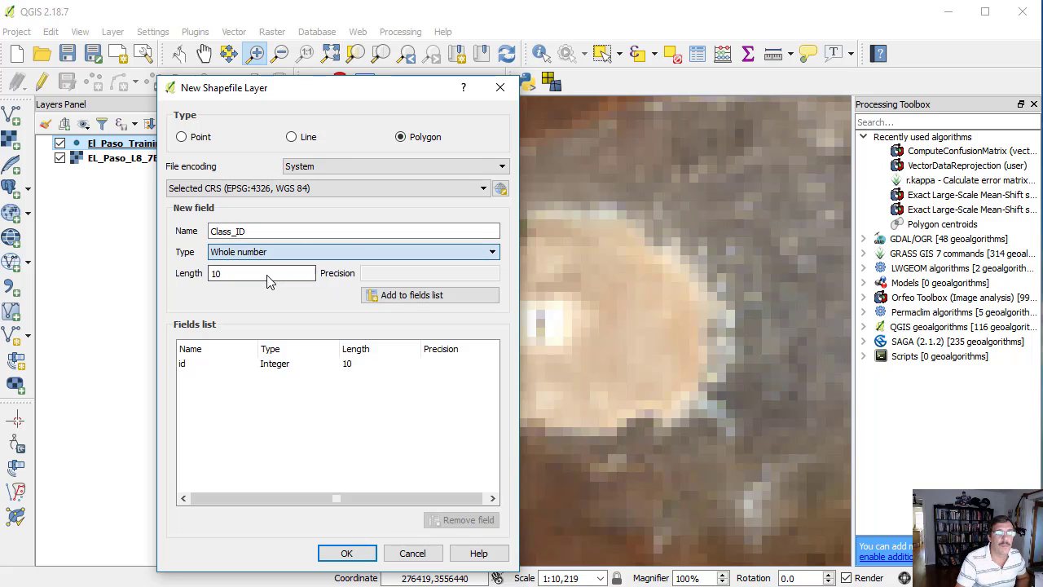
pyautogui.click(392, 295)
# - Add a text field named Class with length 20 to the new shapefile's fields
pyautogui.click(264, 232)
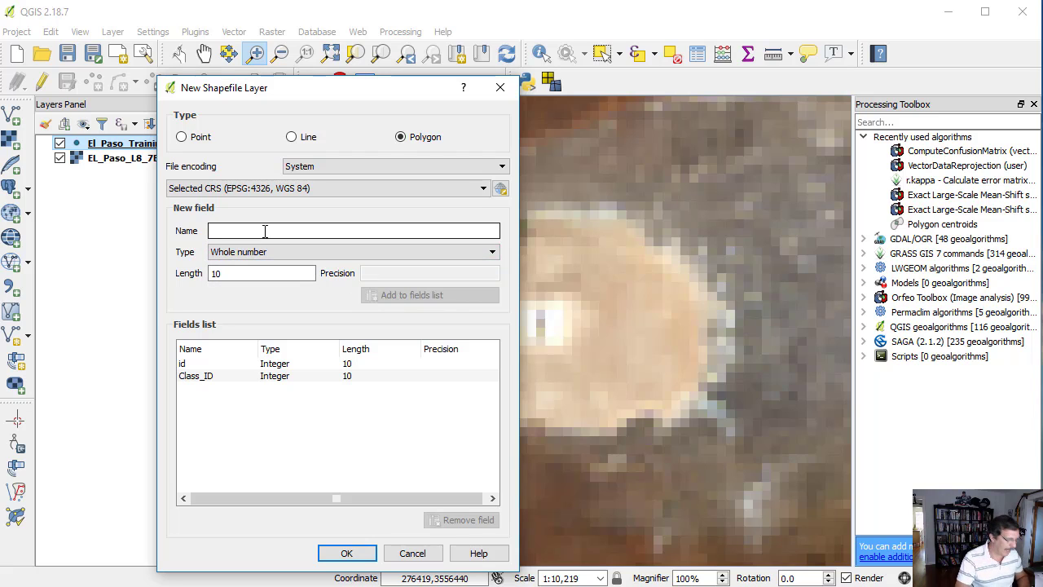
pyautogui.write('Class')
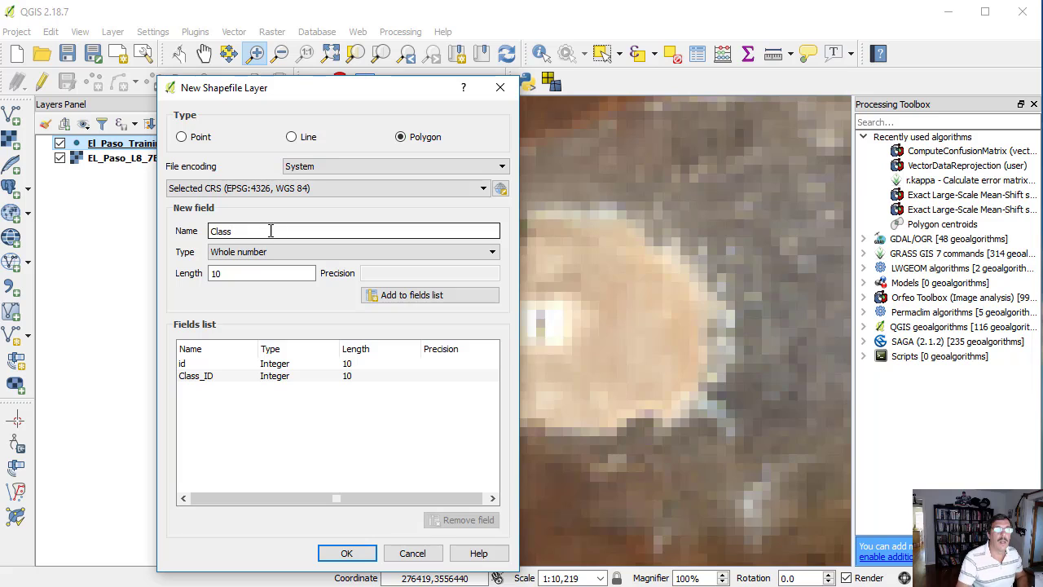
pyautogui.click(267, 253)
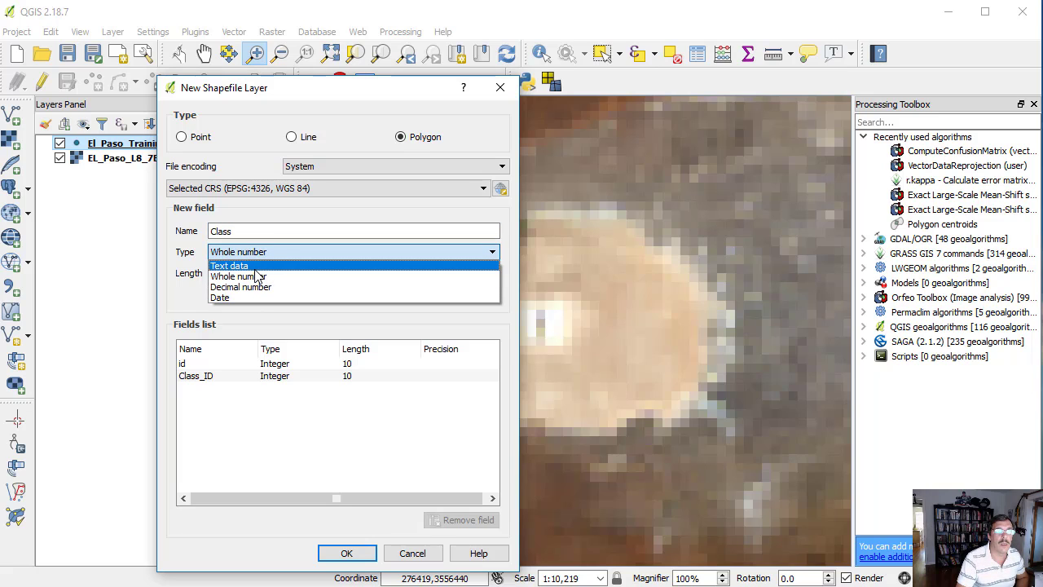
pyautogui.click(245, 265)
pyautogui.doubleClick(206, 273)
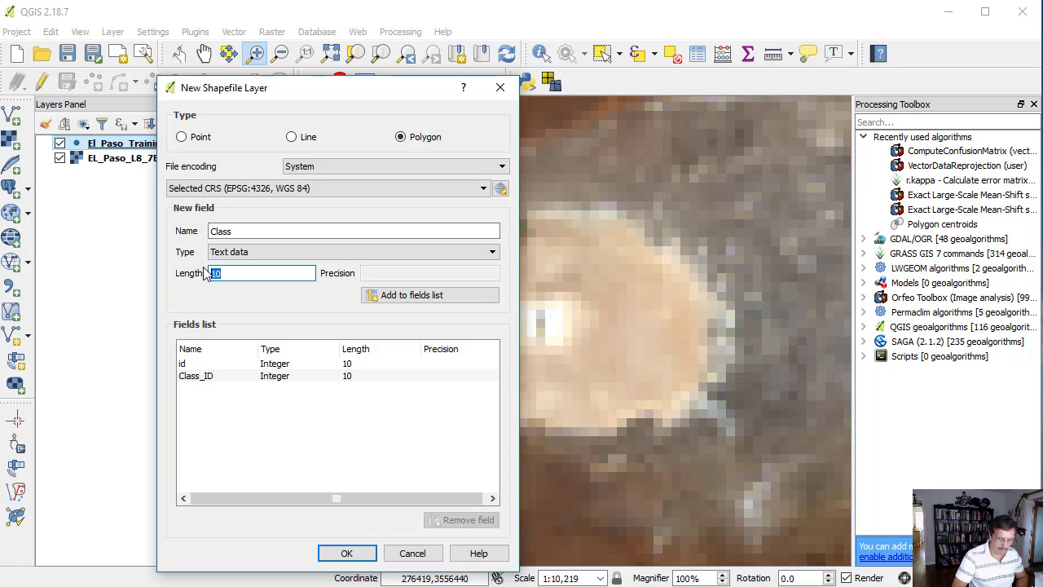
pyautogui.write('20')
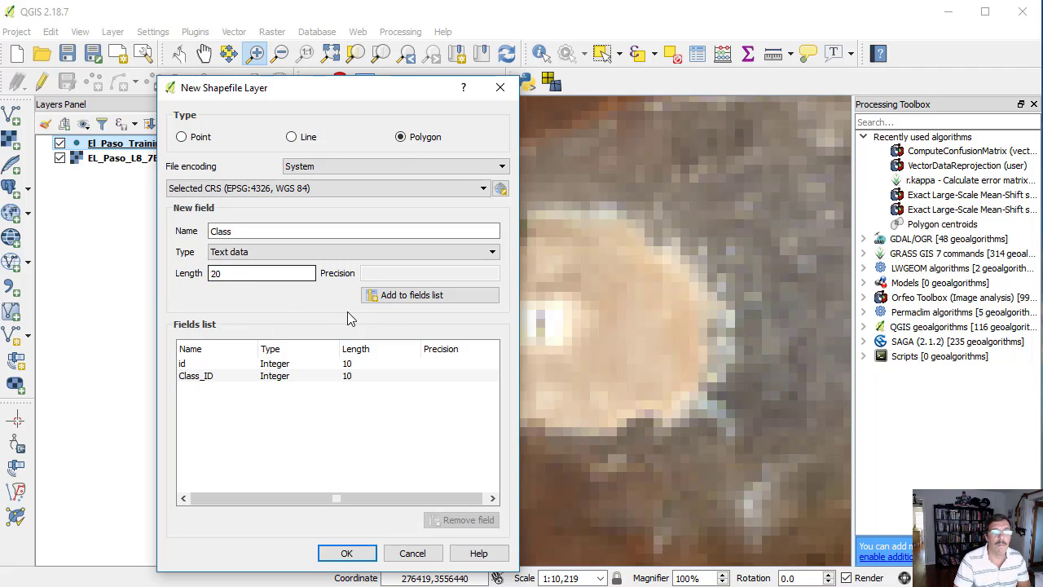
pyautogui.click(397, 295)
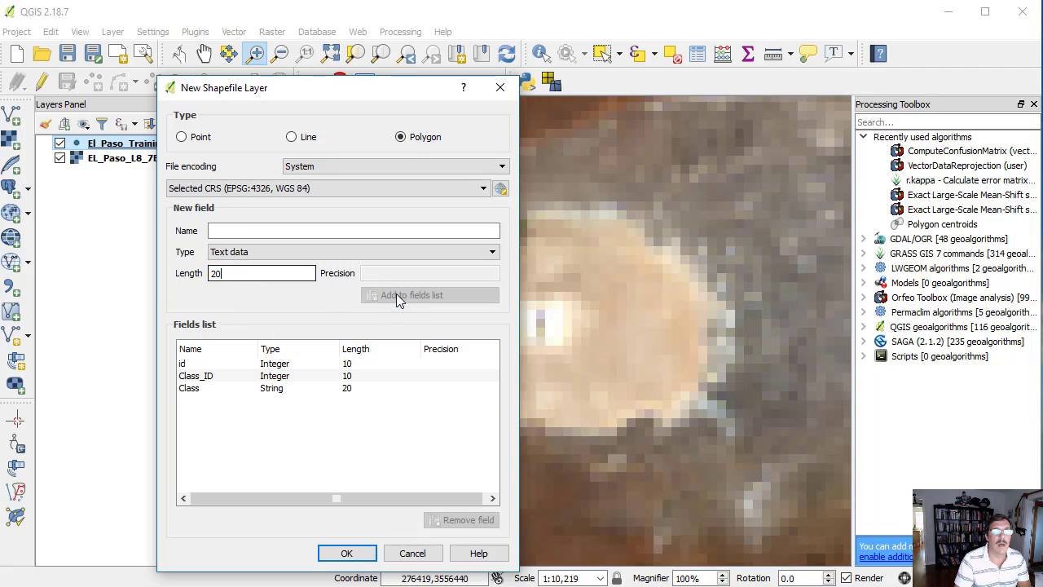
# - Finish defining the new shapefile layer and save it as El_Paso_Training_Poly.shp in the Output for videos folder
pyautogui.click(351, 554)
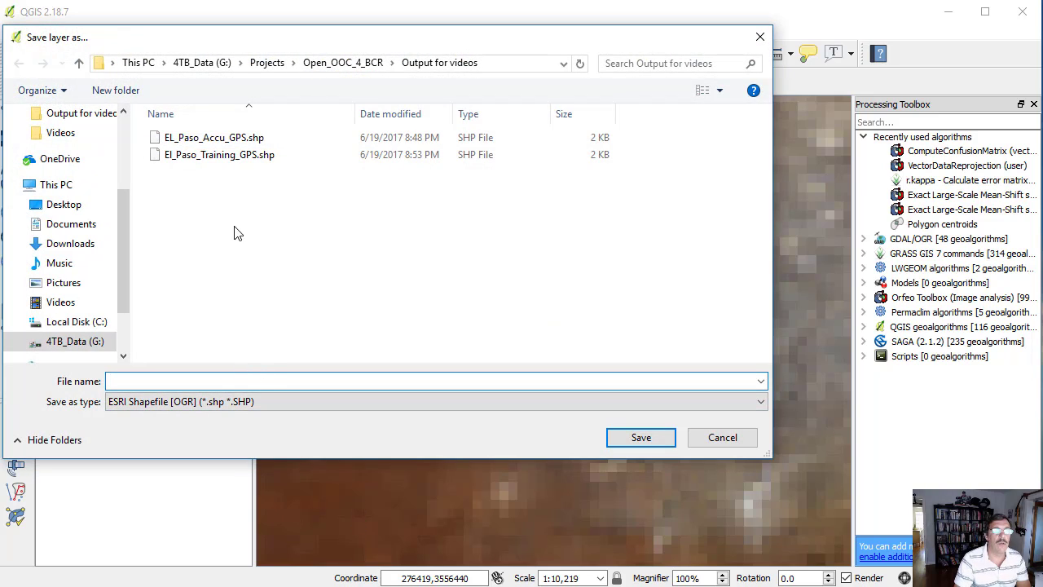
pyautogui.click(217, 159)
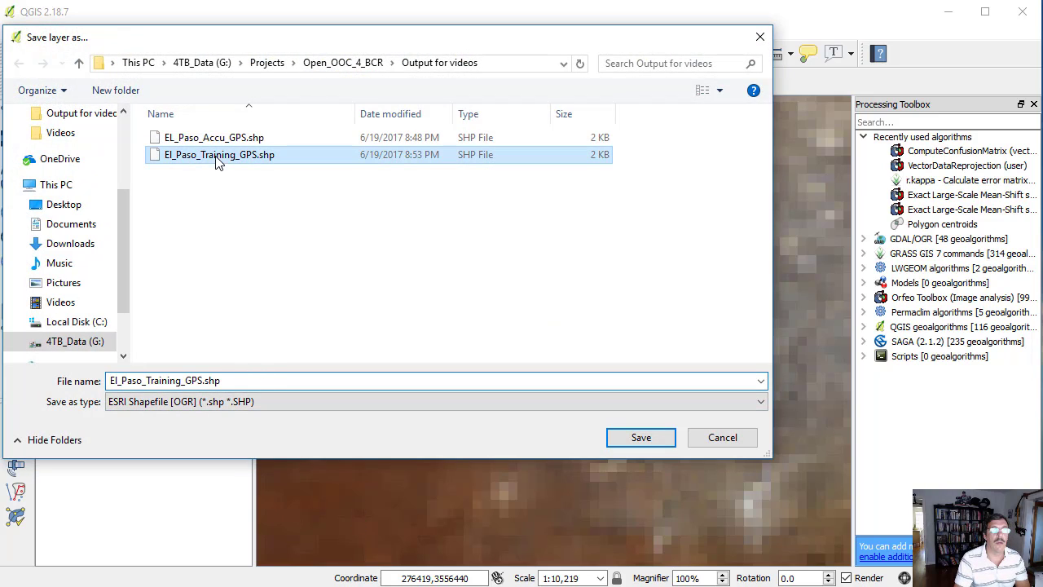
pyautogui.doubleClick(188, 381)
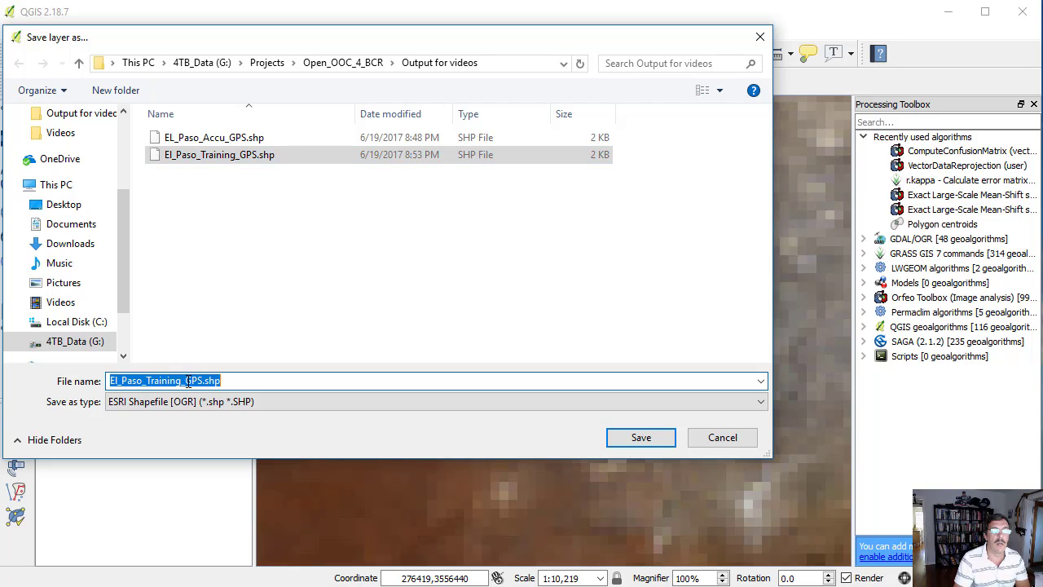
pyautogui.moveTo(187, 380); pyautogui.dragTo(203, 381)
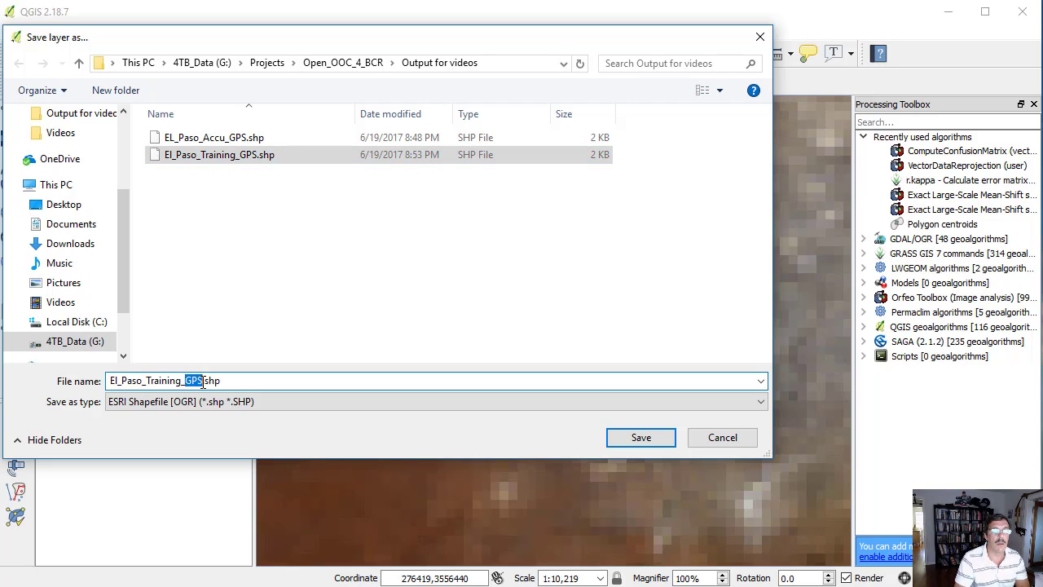
pyautogui.write('Poly')
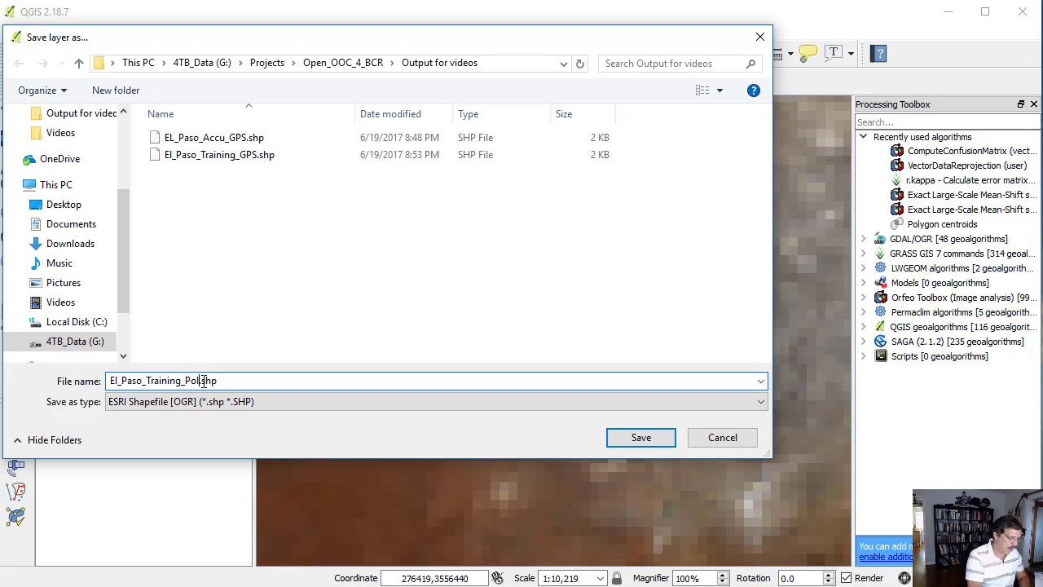
pyautogui.click(640, 437)
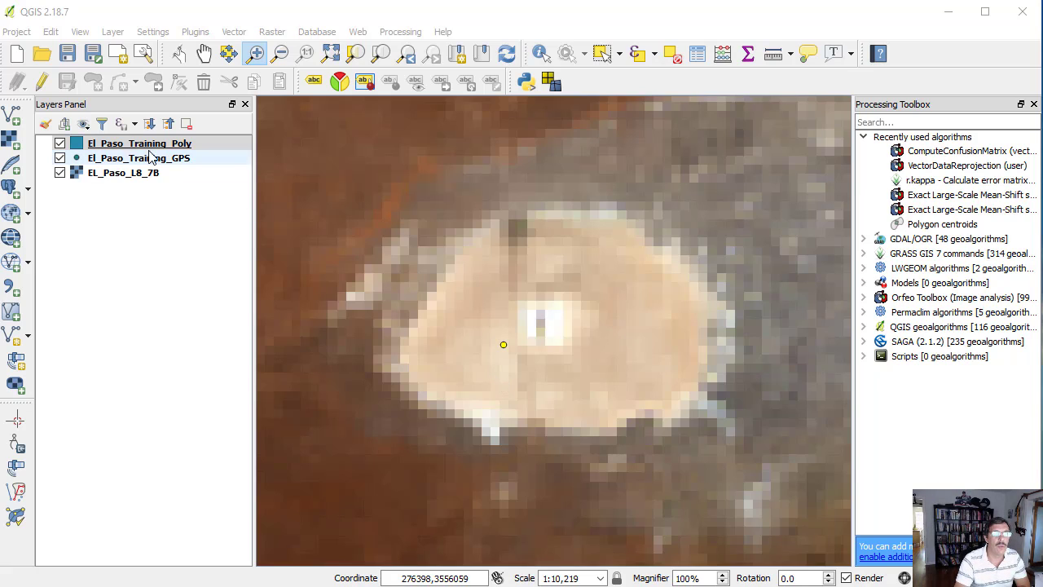
# - Enable editing on El_Paso_Training_Poly and digitize a polygon inside the pale oval patch, notched to exclude the darker strip on its north side
pyautogui.click(42, 82)
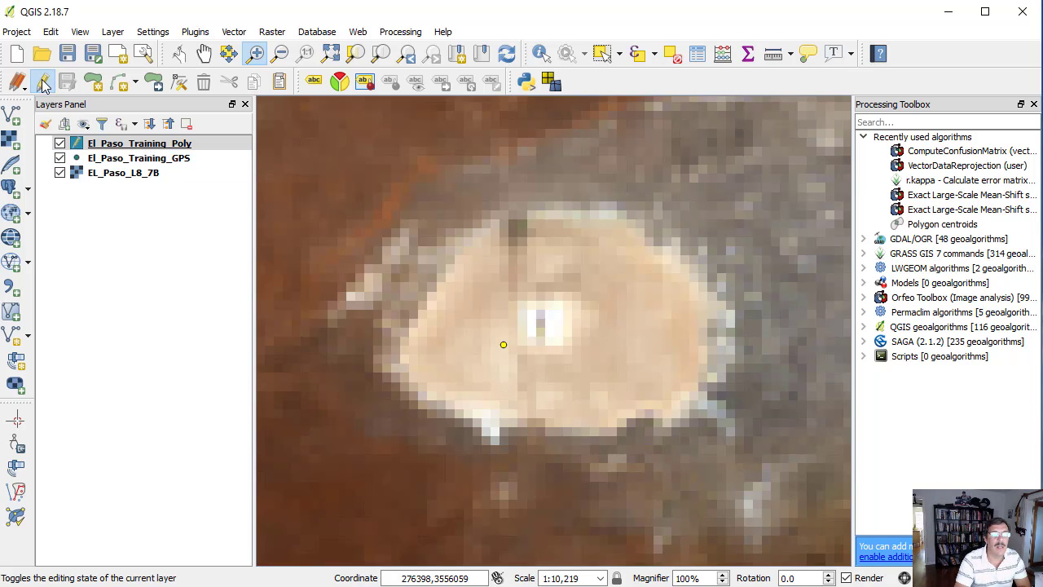
pyautogui.click(96, 83)
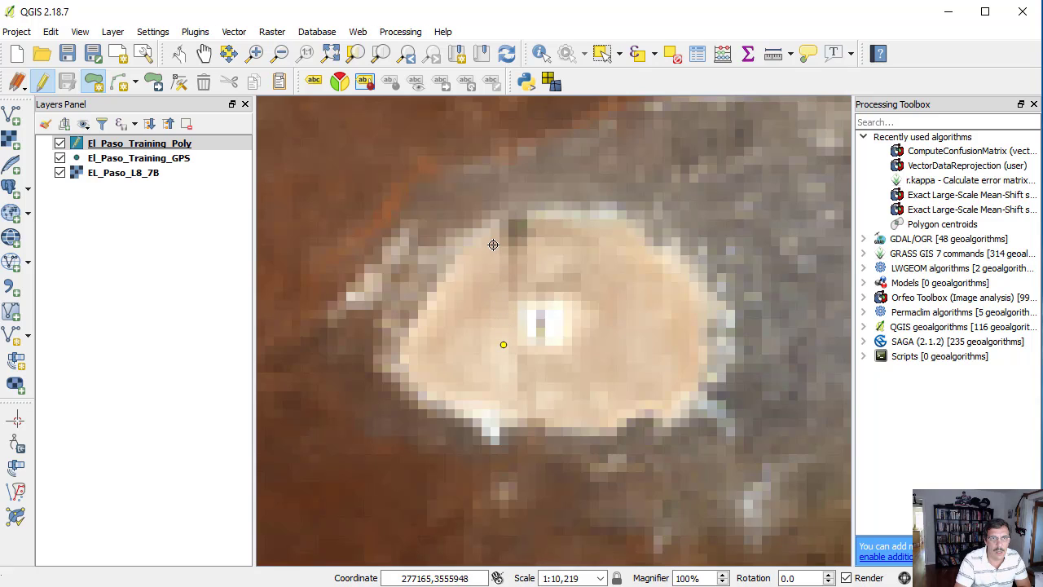
pyautogui.click(492, 244)
pyautogui.click(431, 312)
pyautogui.click(419, 358)
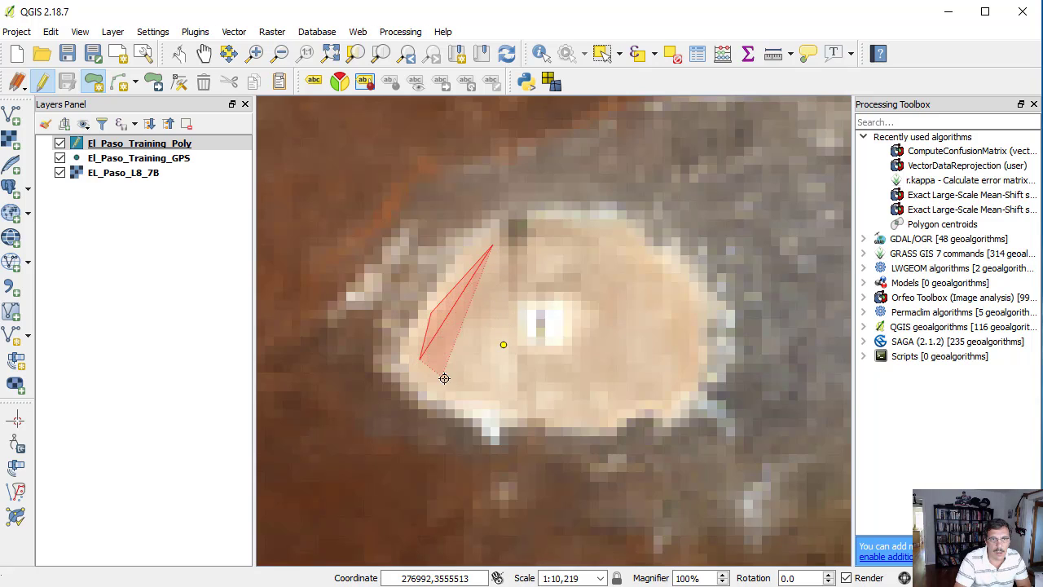
pyautogui.click(490, 416)
pyautogui.click(508, 414)
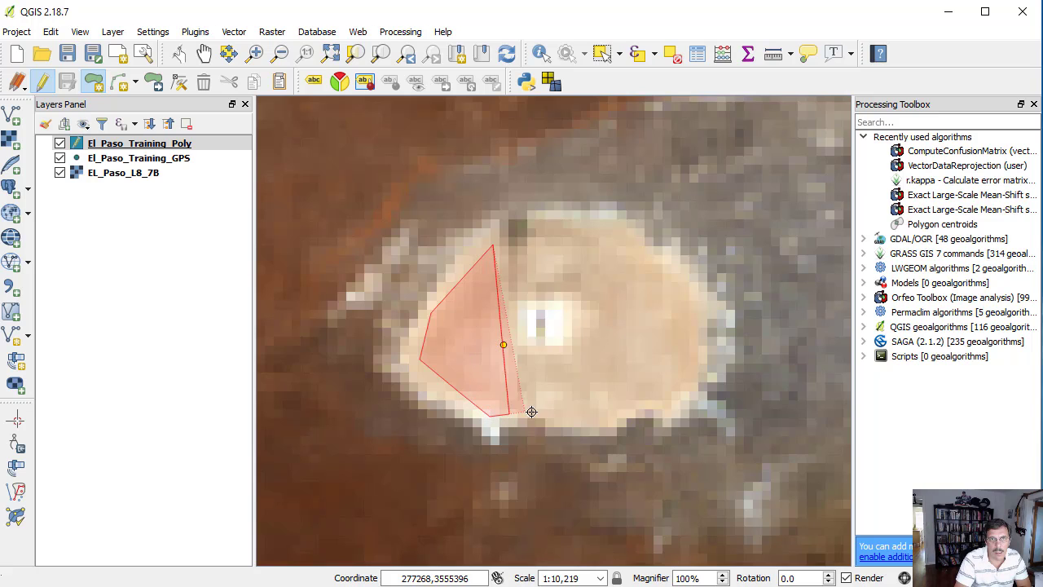
pyautogui.click(611, 419)
pyautogui.click(646, 409)
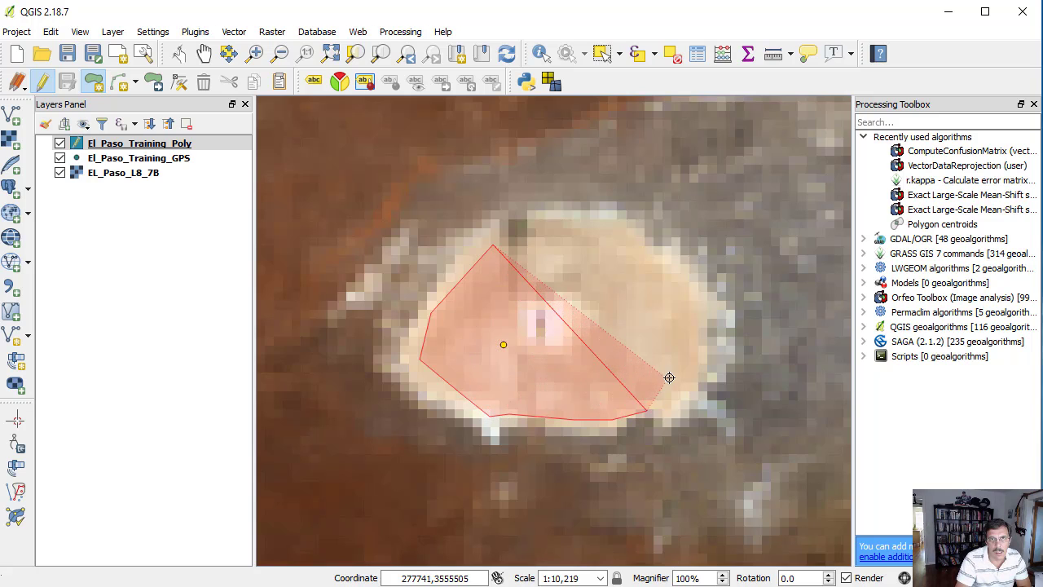
pyautogui.click(690, 365)
pyautogui.click(690, 304)
pyautogui.click(650, 262)
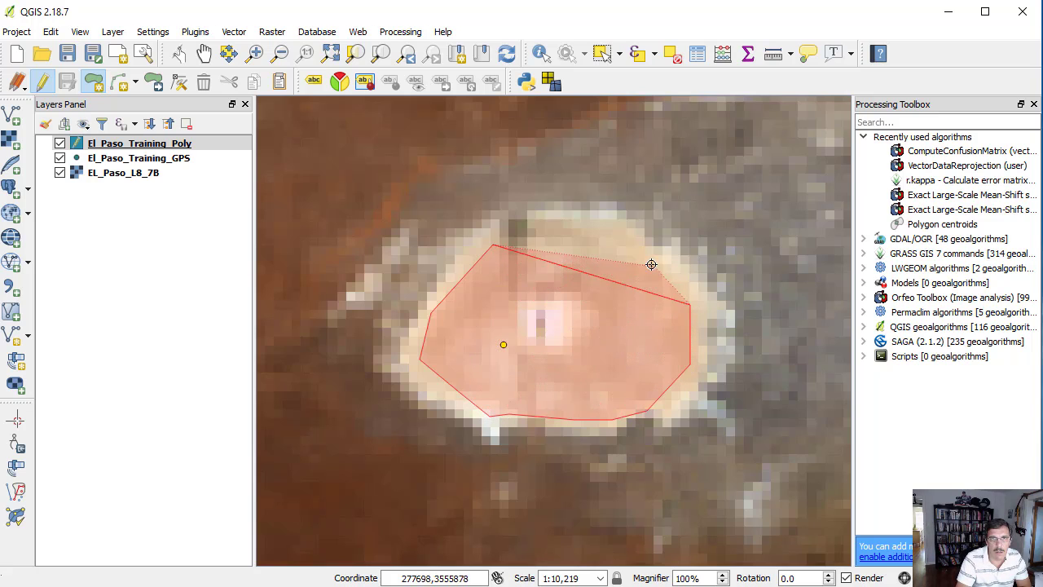
pyautogui.click(550, 225)
pyautogui.click(543, 254)
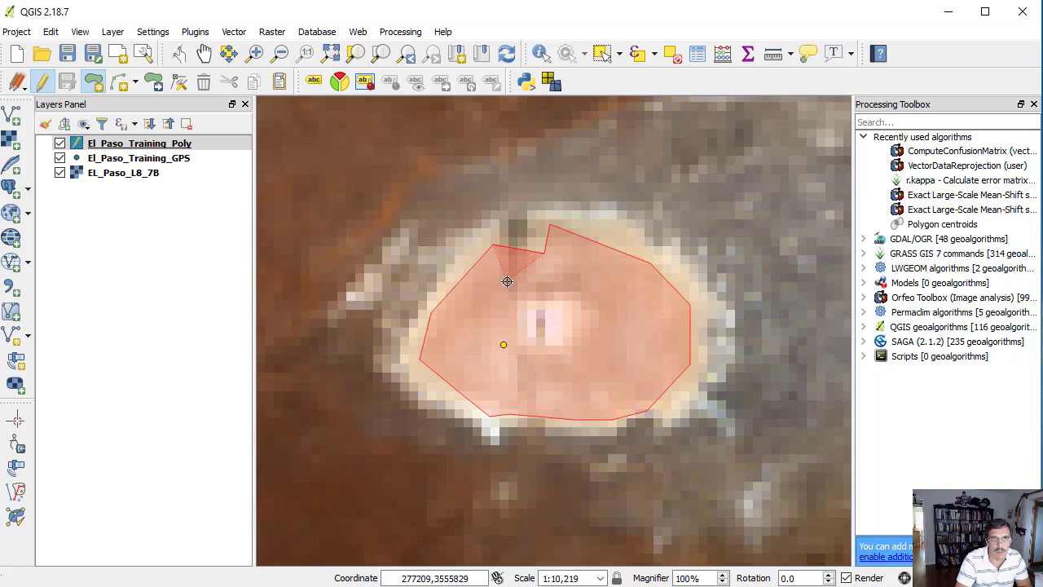
pyautogui.click(581, 269)
pyautogui.click(586, 301)
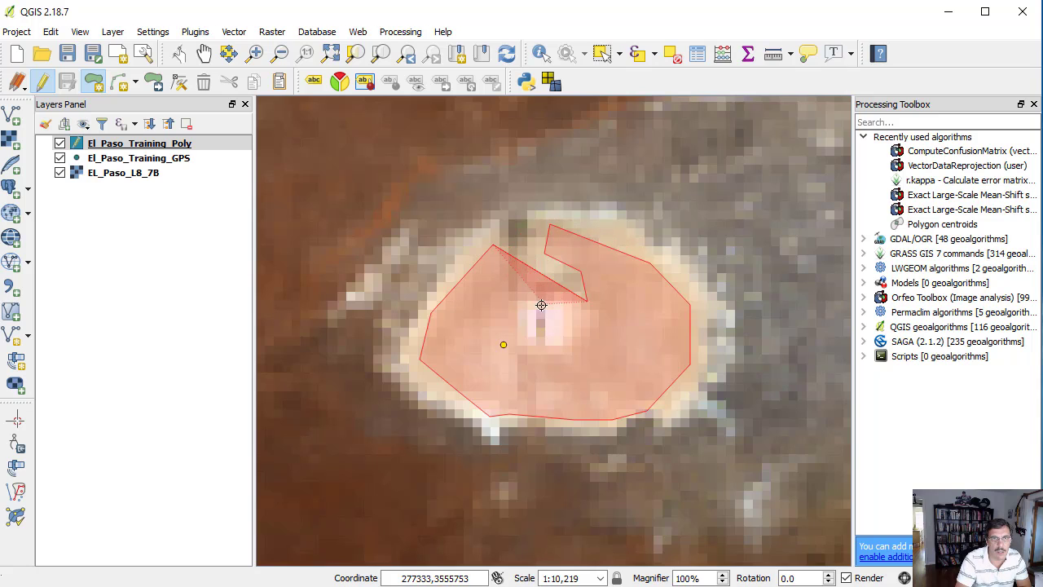
pyautogui.click(512, 302)
pyautogui.rightClick(511, 302)
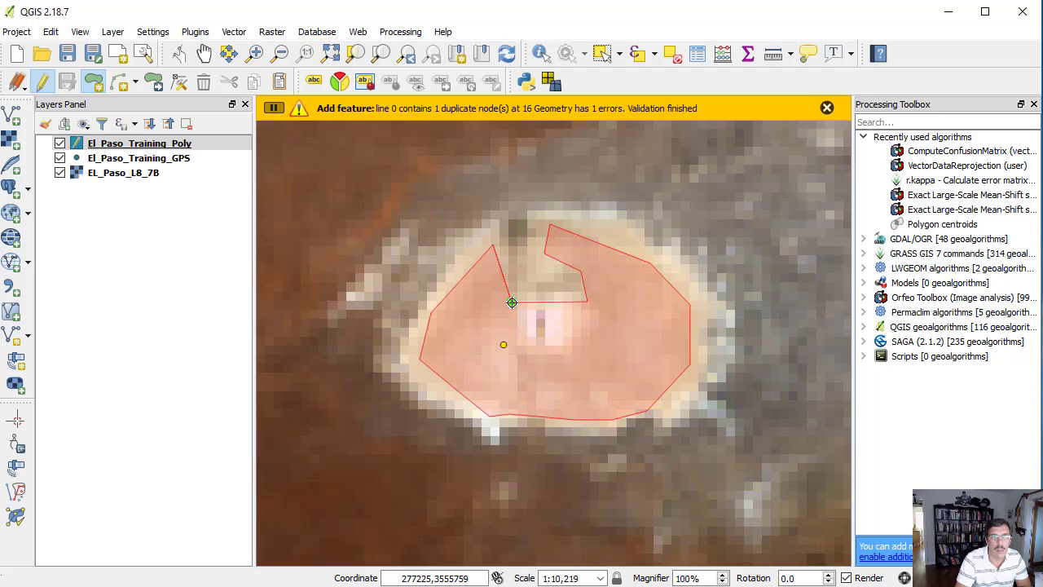
pyautogui.moveTo(513, 301)
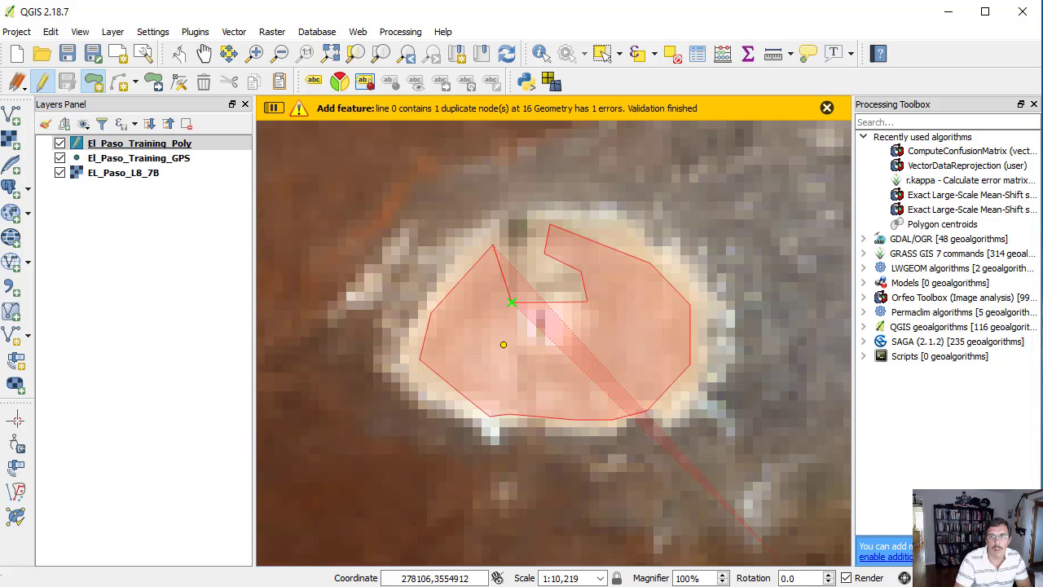
pyautogui.rightClick(764, 543)
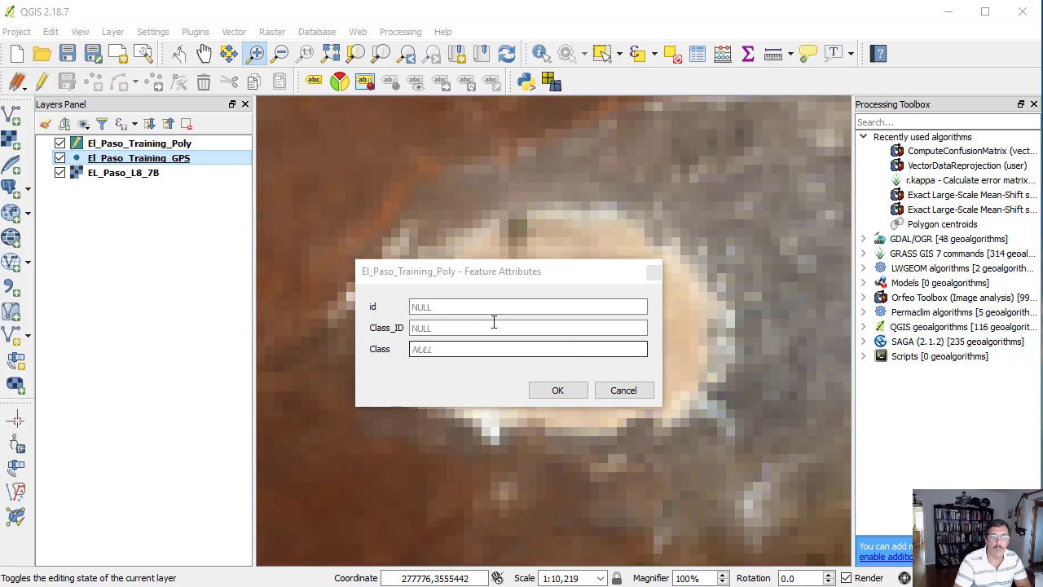
# - Give the oval patch polygon the attributes id 1, Class_ID 5 and Class Barren Land
pyautogui.click(462, 305)
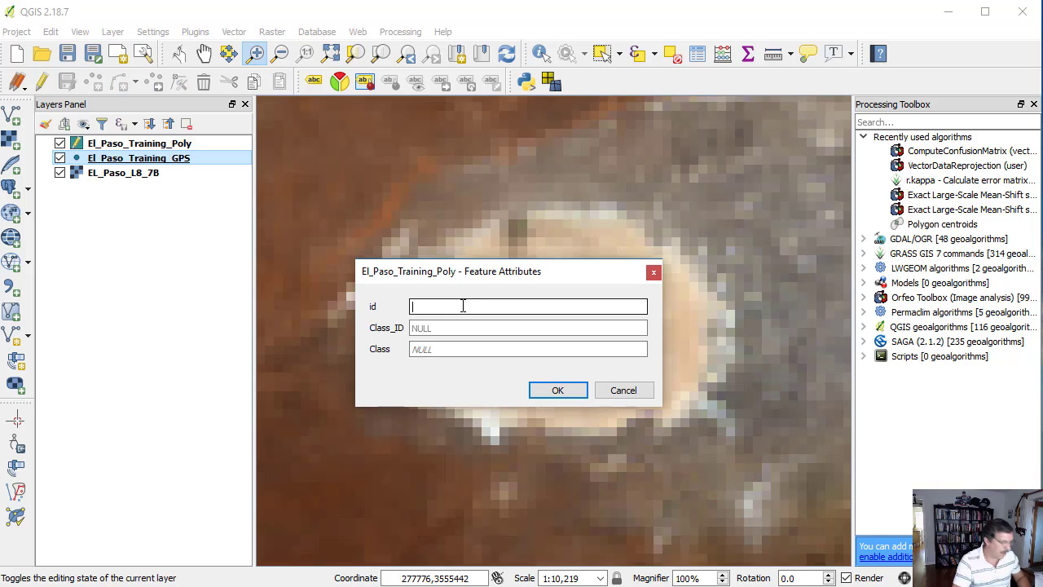
pyautogui.write('1')
pyautogui.click(453, 327)
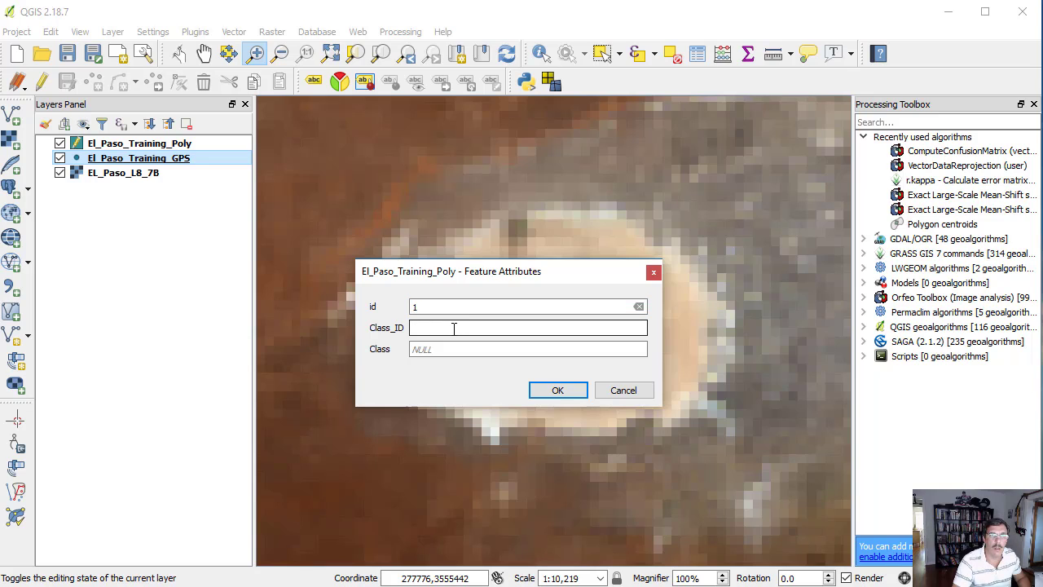
pyautogui.write('5')
pyautogui.press('Tab')
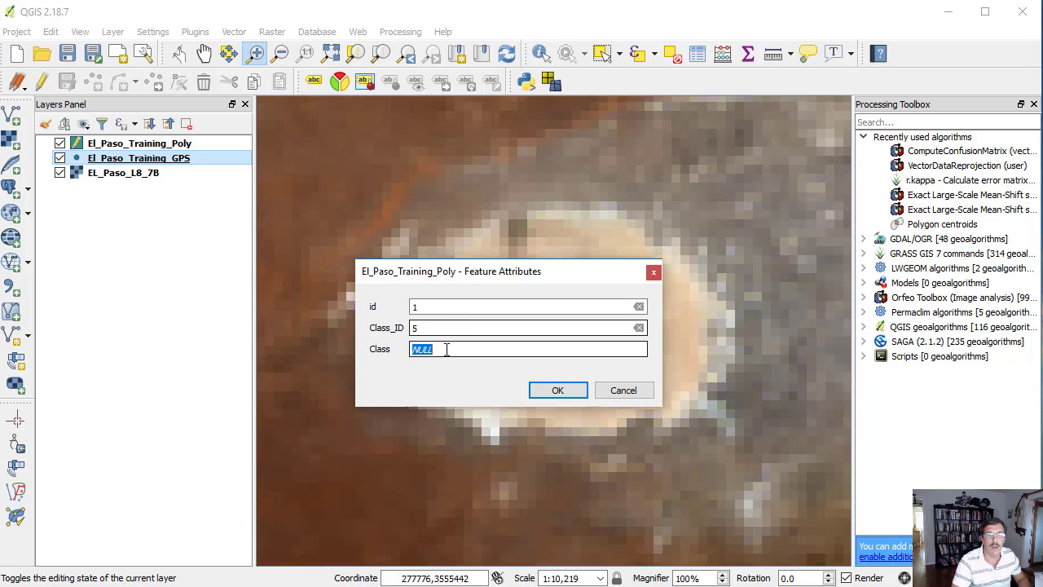
pyautogui.write('Barren Land')
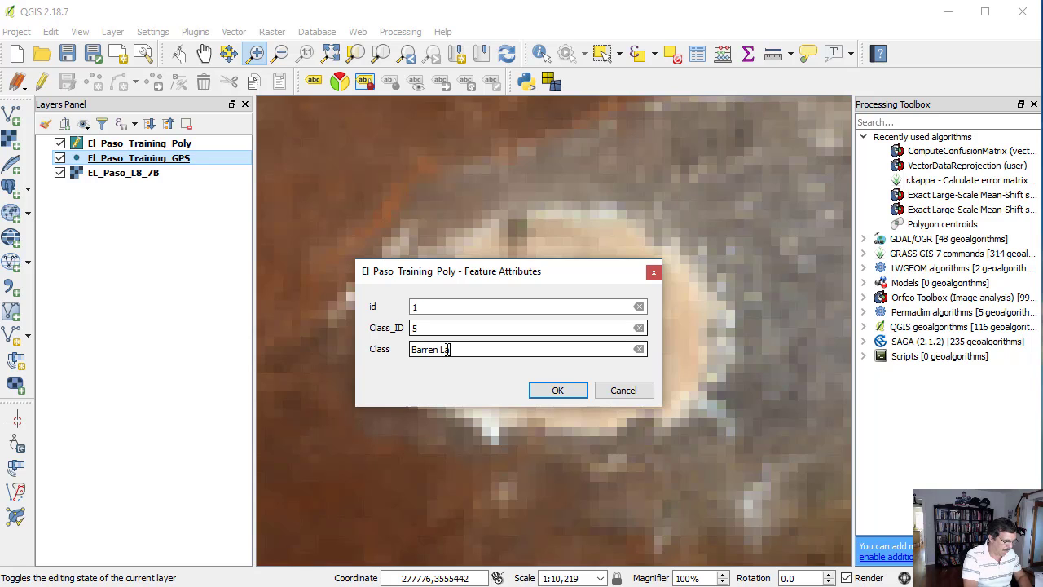
pyautogui.click(558, 391)
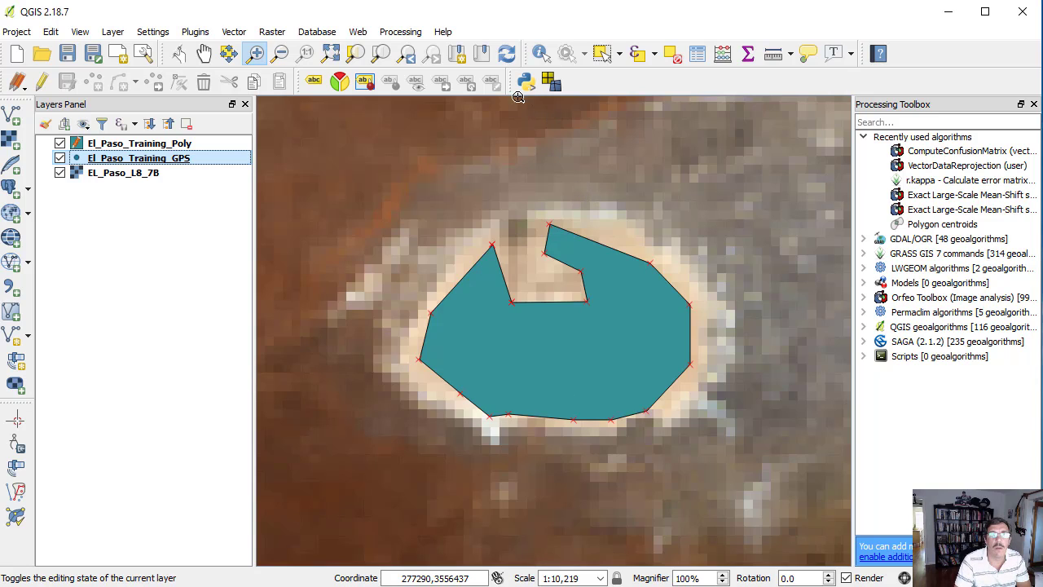
# - Digitize a second El_Paso_Training_Poly polygon around the northernmost selected GPS point on the bright white area in the scene's south
pyautogui.click(408, 54)
pyautogui.click(407, 54)
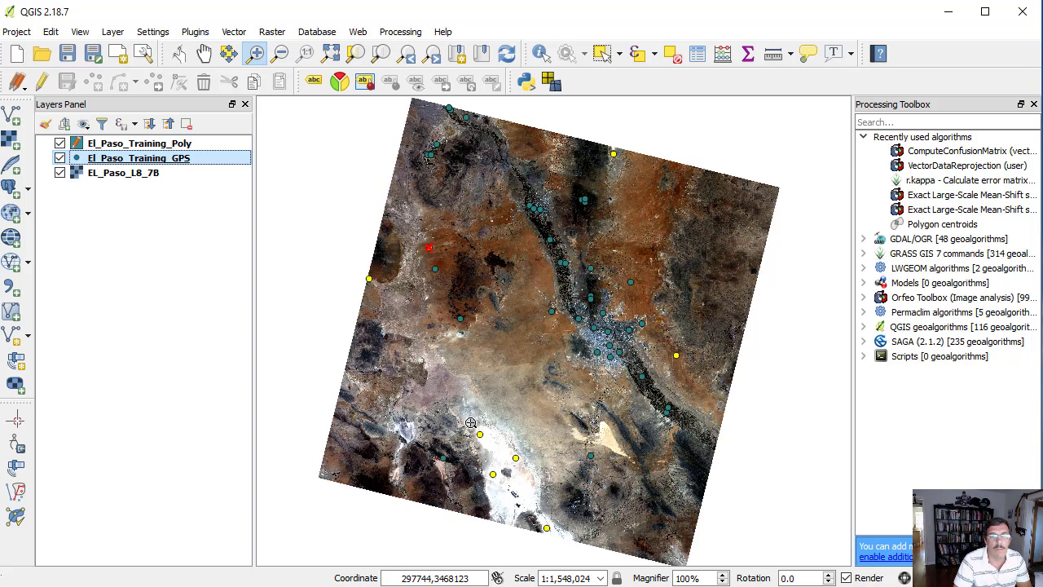
pyautogui.moveTo(470, 422); pyautogui.dragTo(494, 451)
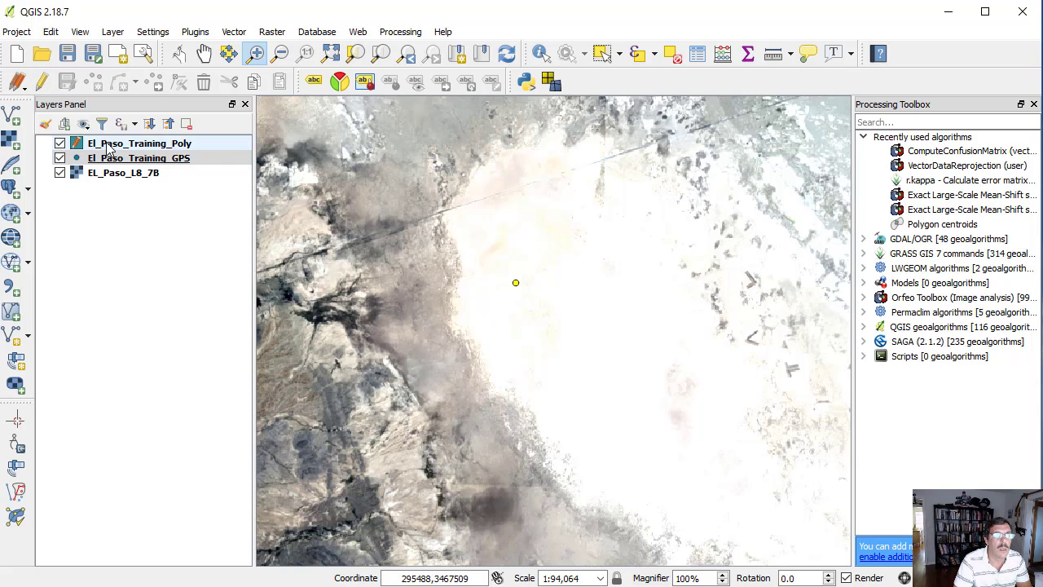
pyautogui.click(108, 147)
pyautogui.click(93, 82)
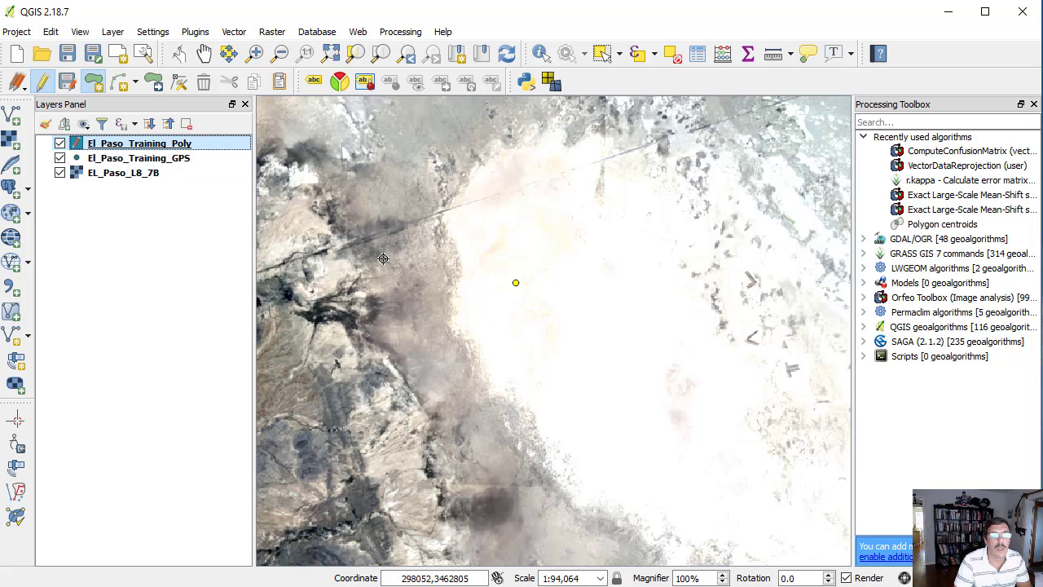
pyautogui.click(527, 214)
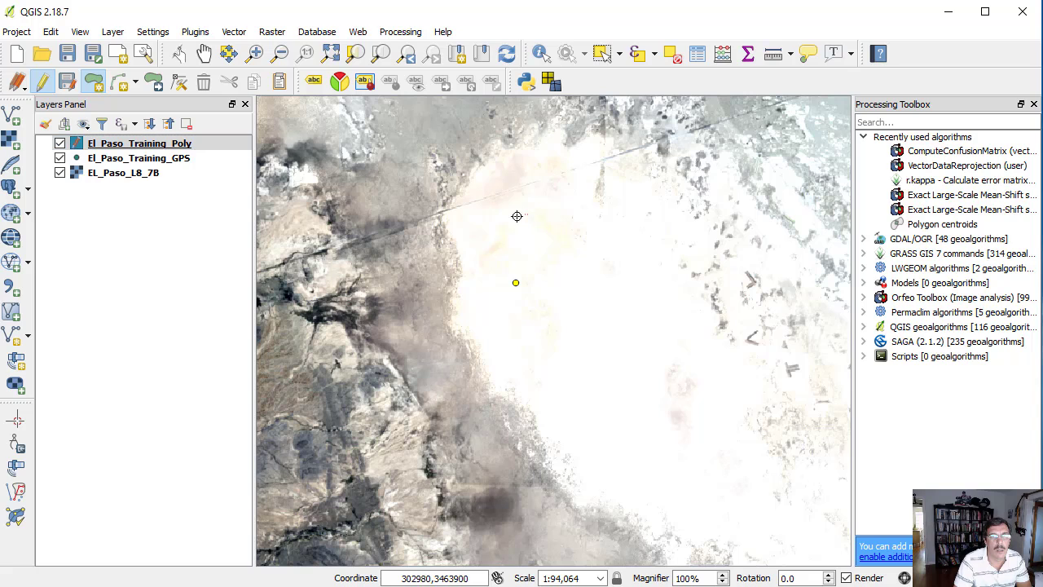
pyautogui.click(475, 234)
pyautogui.click(465, 275)
pyautogui.click(487, 346)
pyautogui.click(530, 385)
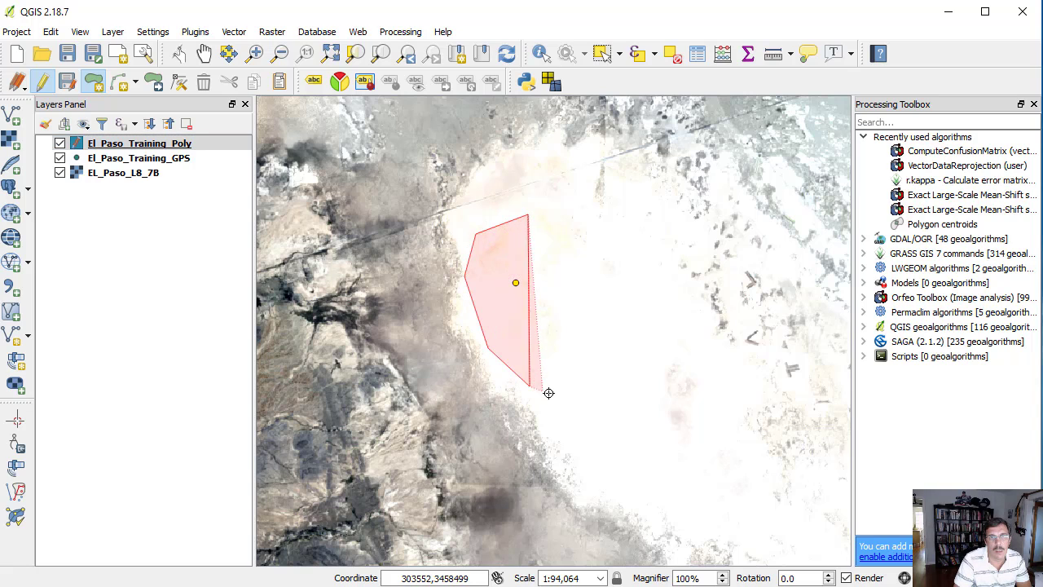
pyautogui.click(597, 405)
pyautogui.click(616, 381)
pyautogui.click(631, 306)
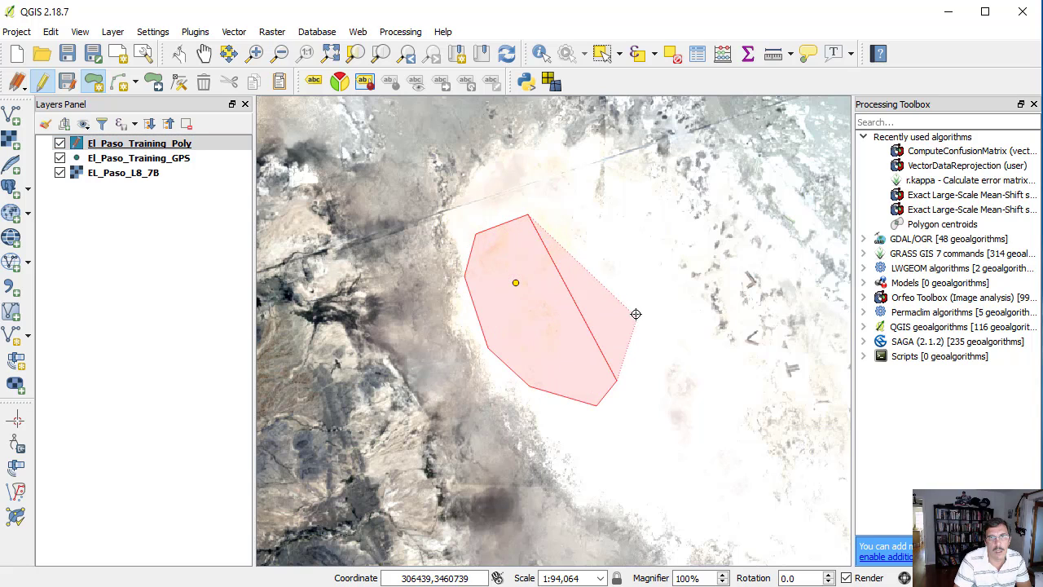
pyautogui.click(599, 252)
pyautogui.rightClick(598, 253)
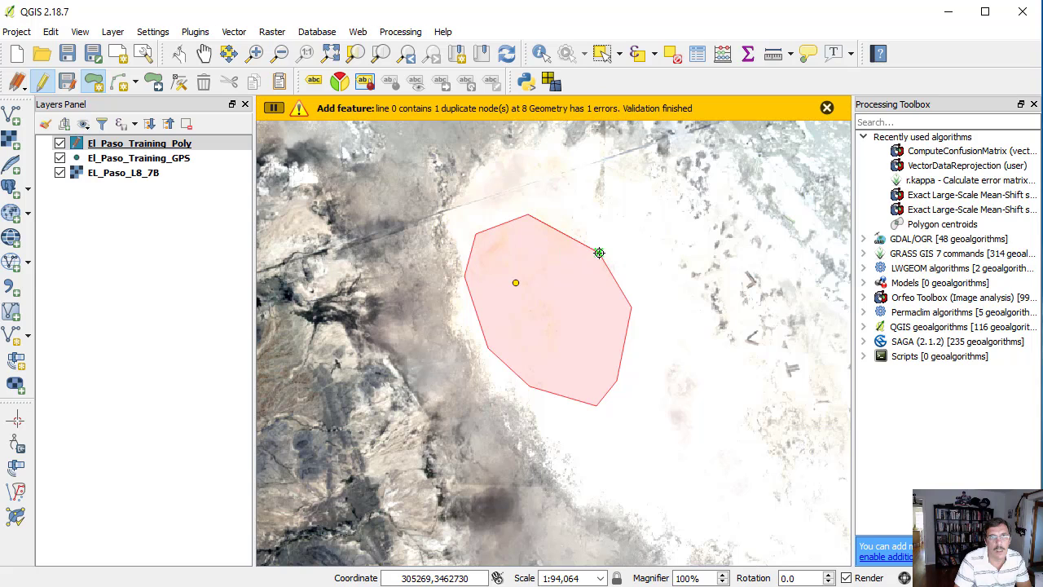
pyautogui.click(597, 251)
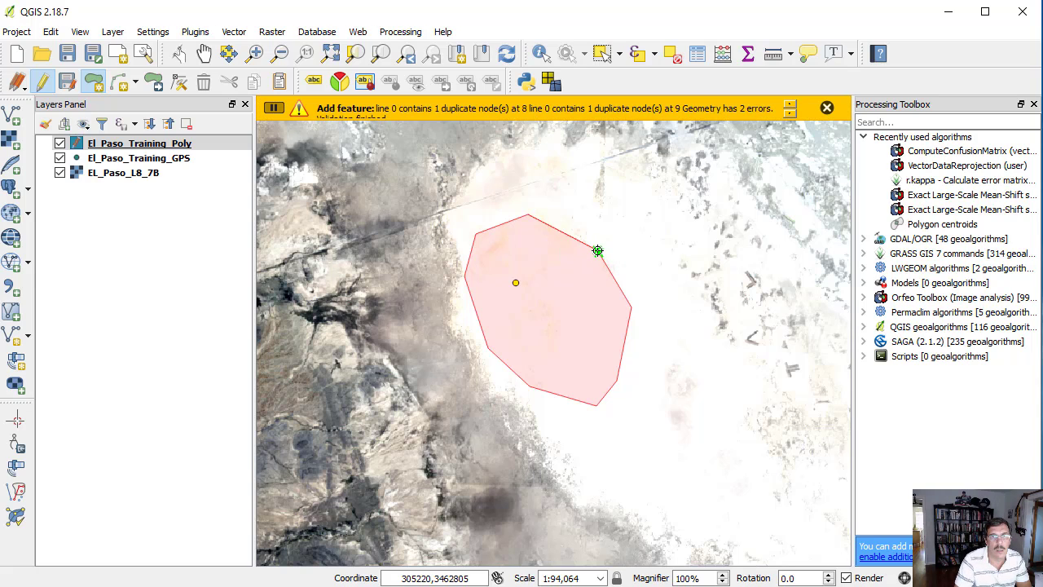
pyautogui.rightClick(597, 251)
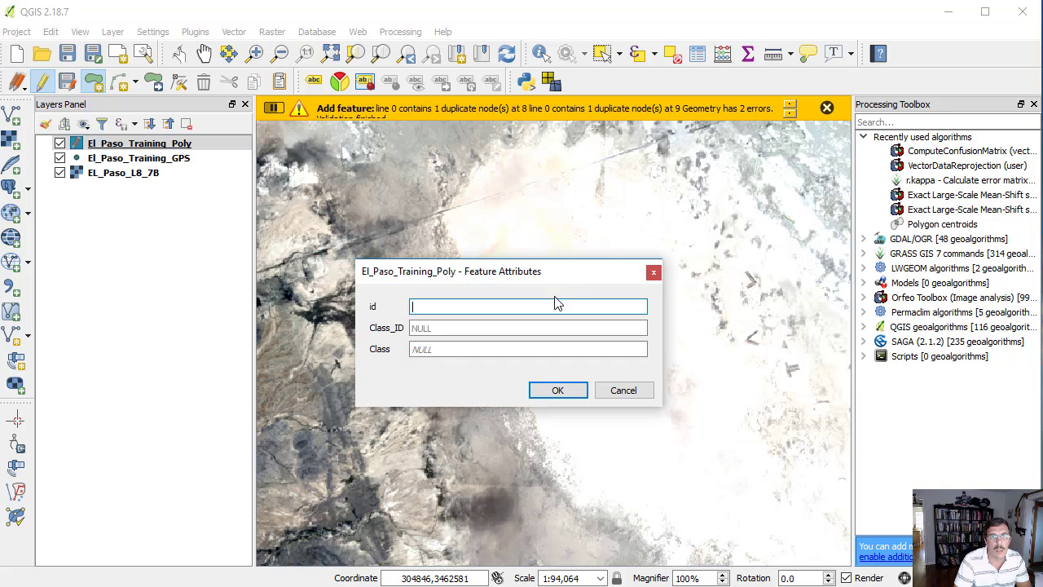
# - Give the white area polygon the attributes id 2, Class_ID 5 and Class Barren Land
pyautogui.write('2')
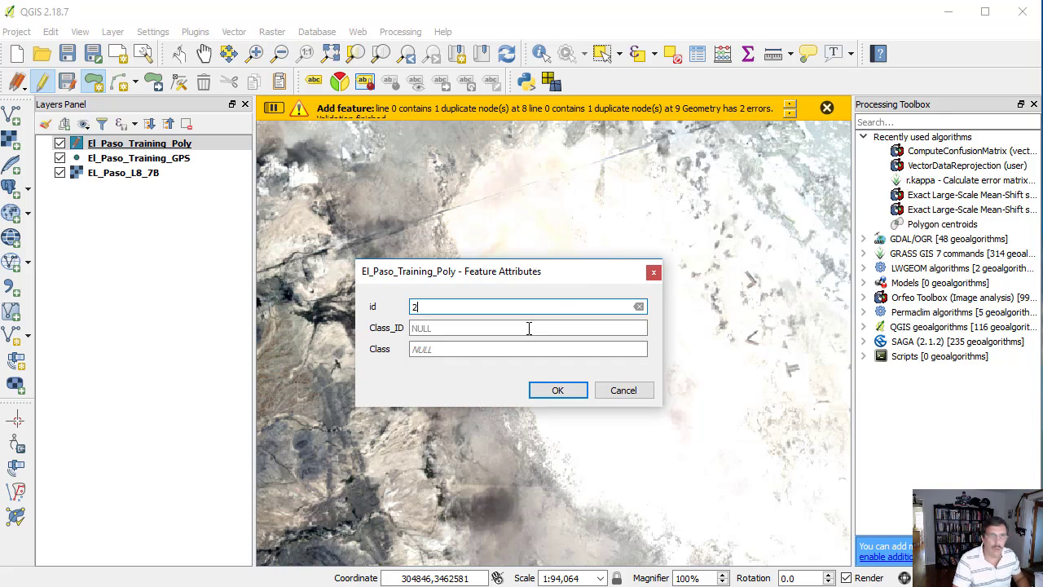
pyautogui.click(522, 330)
pyautogui.write('5')
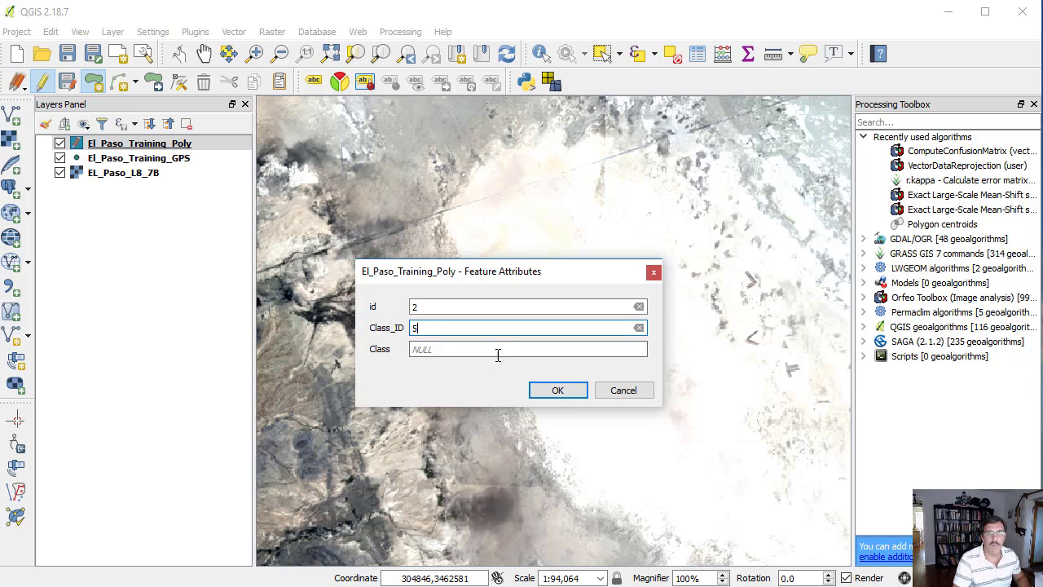
pyautogui.press('Tab')
pyautogui.write('Ba')
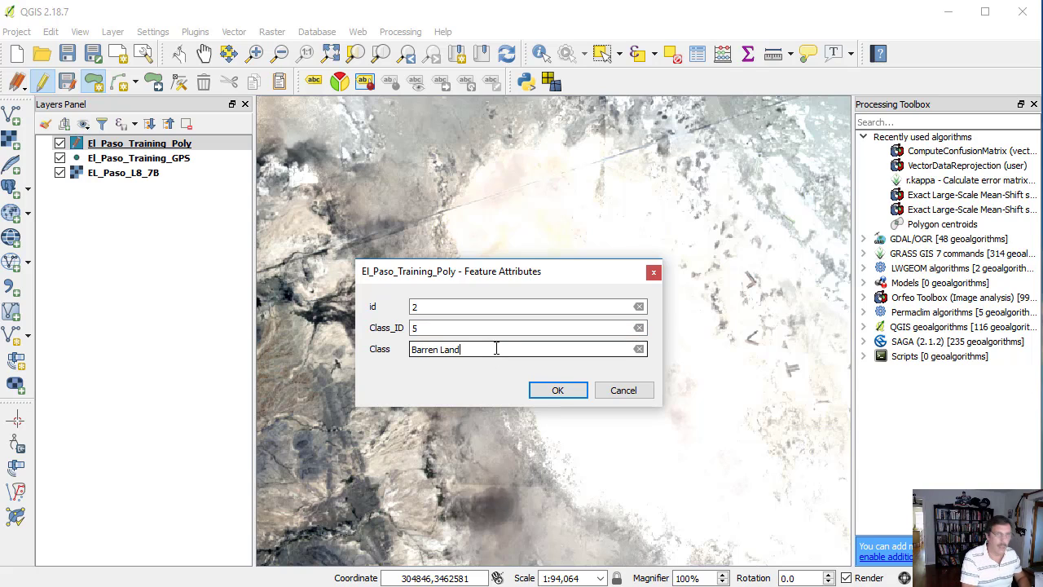
pyautogui.write('rren Land')
pyautogui.click(551, 392)
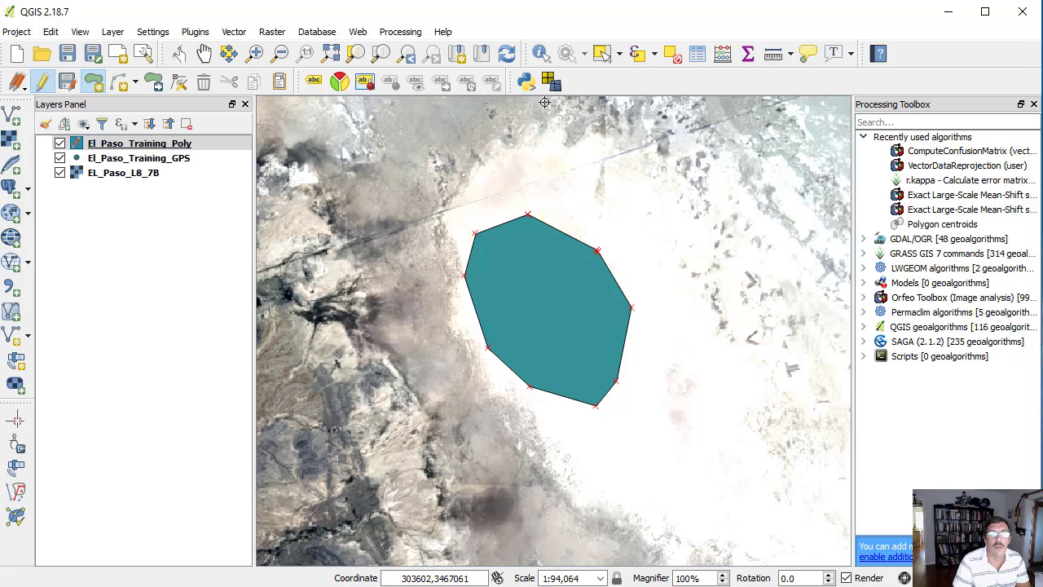
# - Identify the white area polygon in El_Paso_Training_Poly and review its id, Class_ID and Class values
pyautogui.click(540, 53)
pyautogui.click(569, 302)
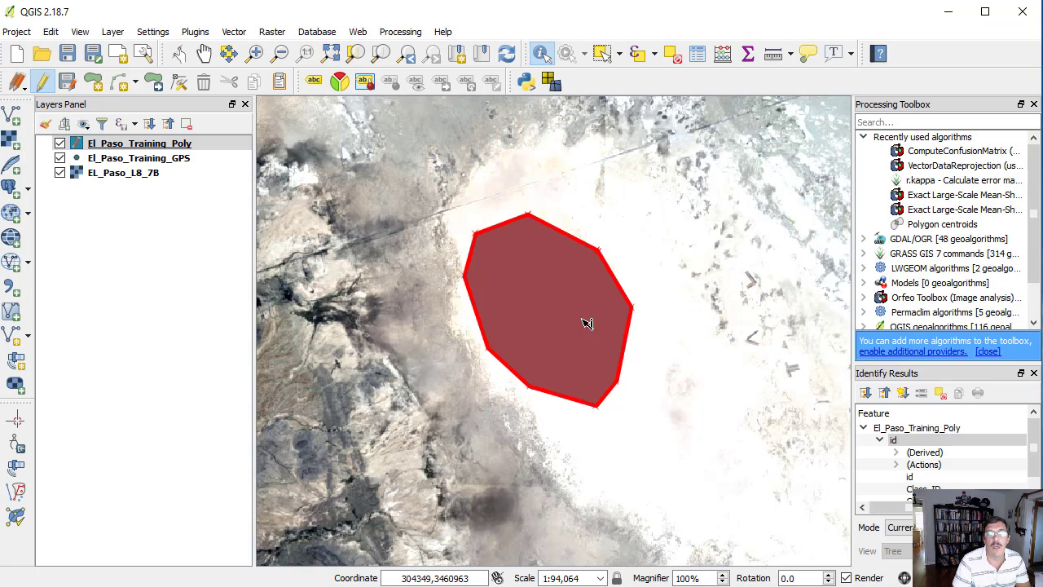
pyautogui.click(1032, 482)
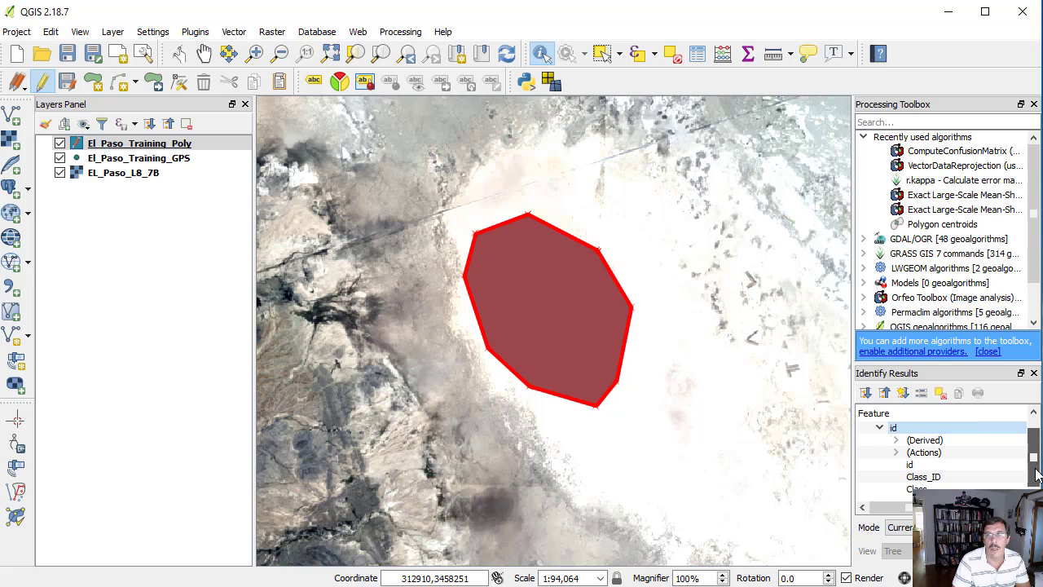
pyautogui.moveTo(926, 507); pyautogui.dragTo(982, 506)
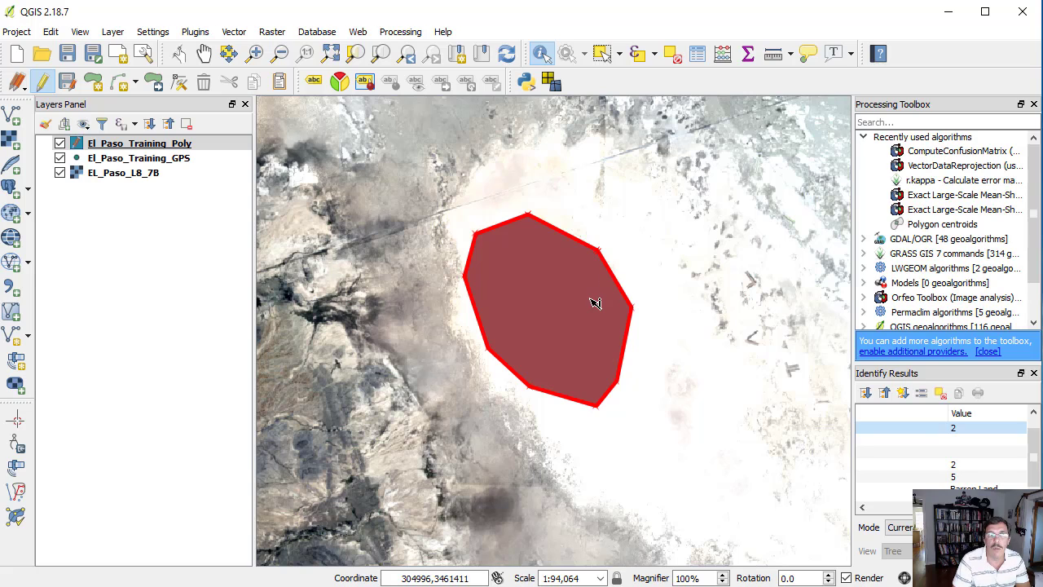
pyautogui.click(126, 147)
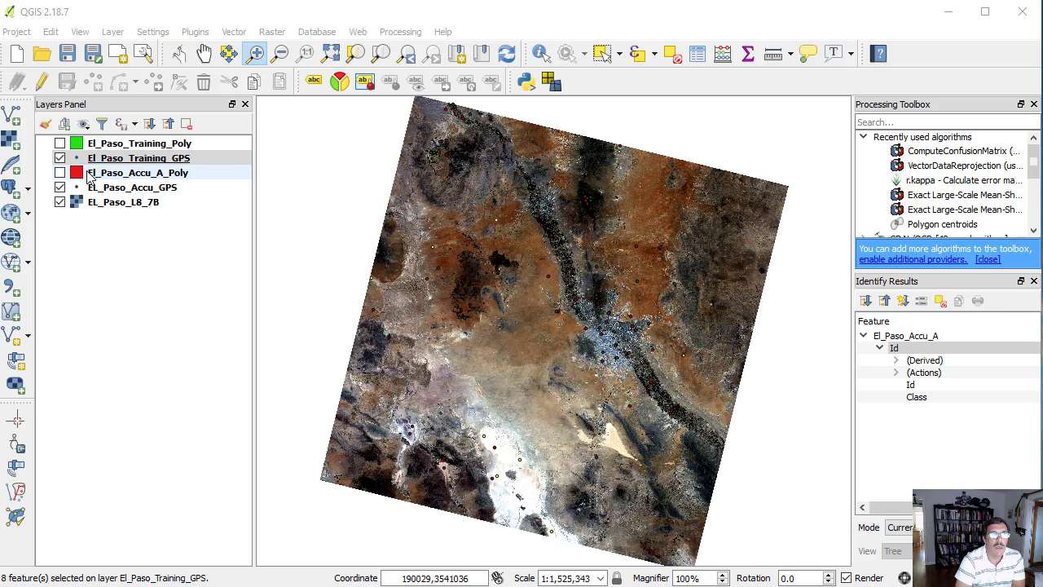
# - Show the El_Paso_Training_Poly and El_Paso_Accu_A_Poly layers and review the Id and Class records in the El_Paso_Accu_A_Poly attribute table
pyautogui.click(61, 144)
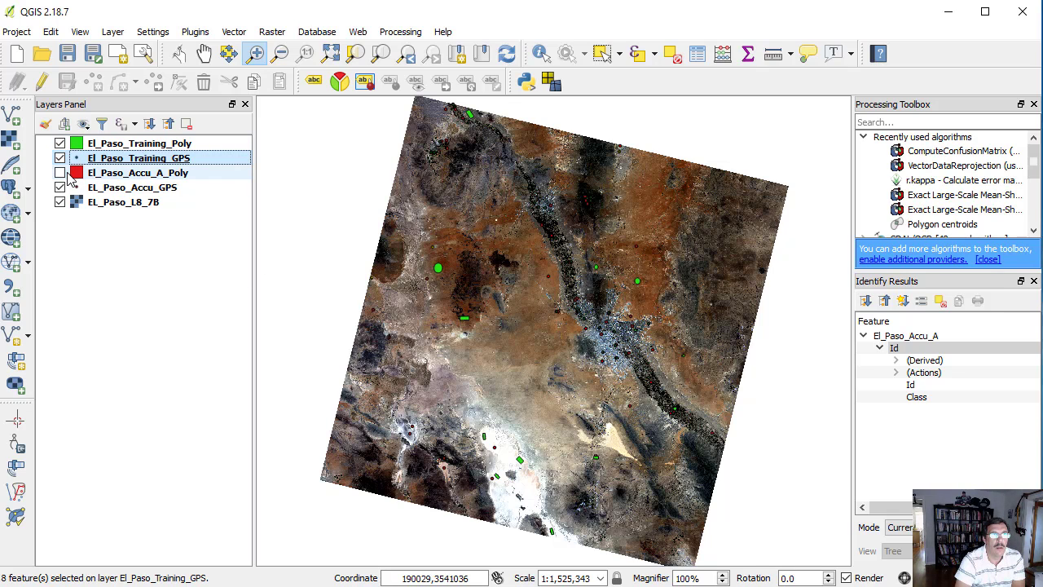
pyautogui.click(60, 172)
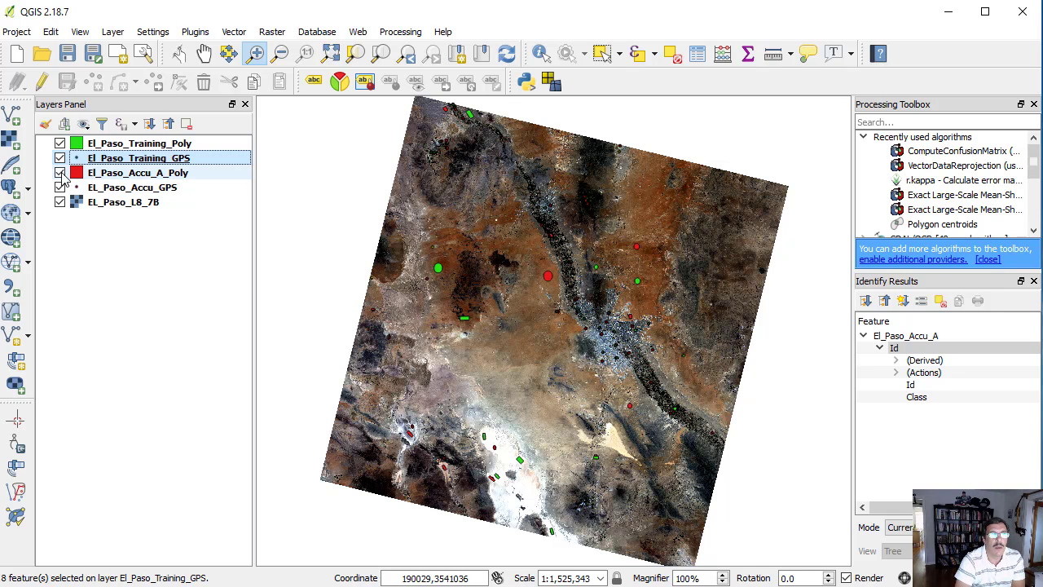
pyautogui.rightClick(115, 176)
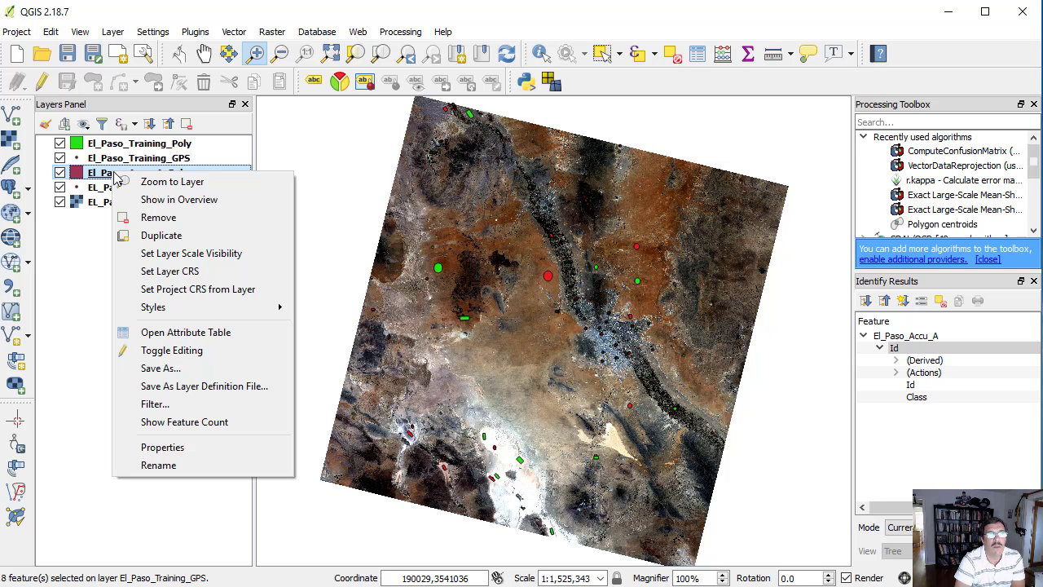
pyautogui.click(183, 334)
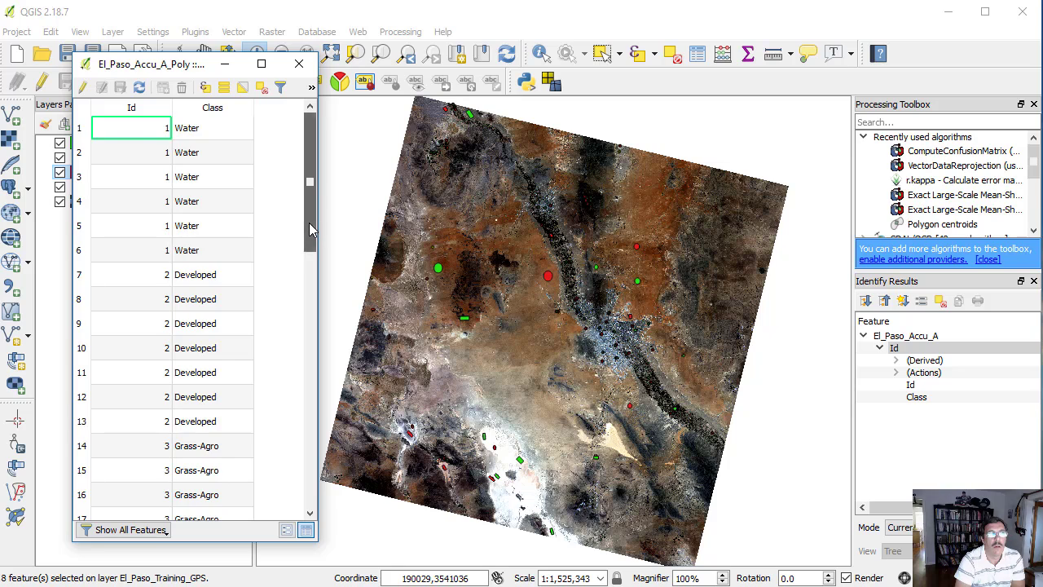
pyautogui.moveTo(308, 223); pyautogui.dragTo(309, 507)
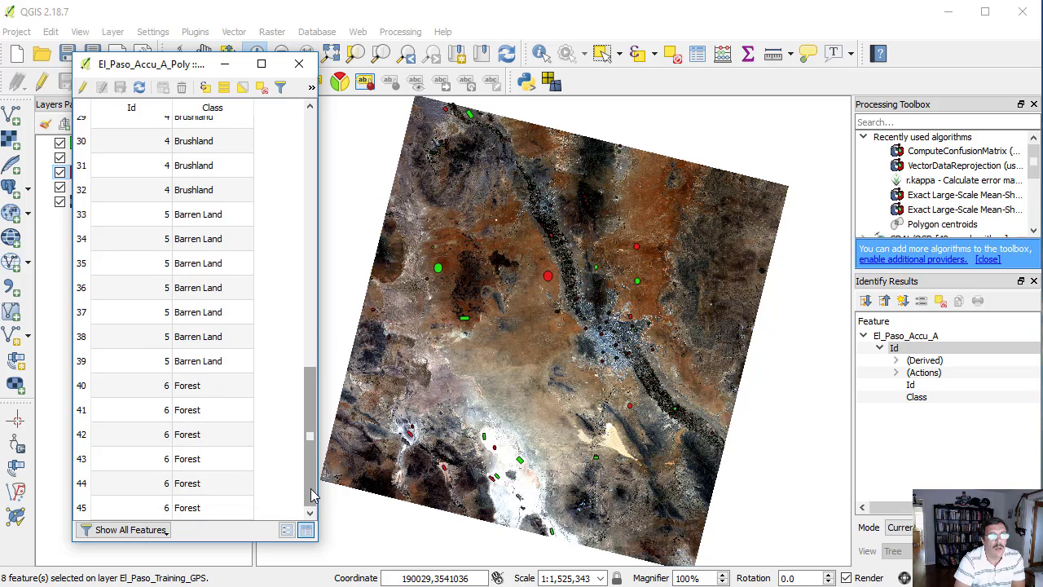
pyautogui.click(300, 66)
# - Review the Id and Class records in the El_Paso_Training_Poly attribute table
pyautogui.click(173, 145)
pyautogui.rightClick(173, 145)
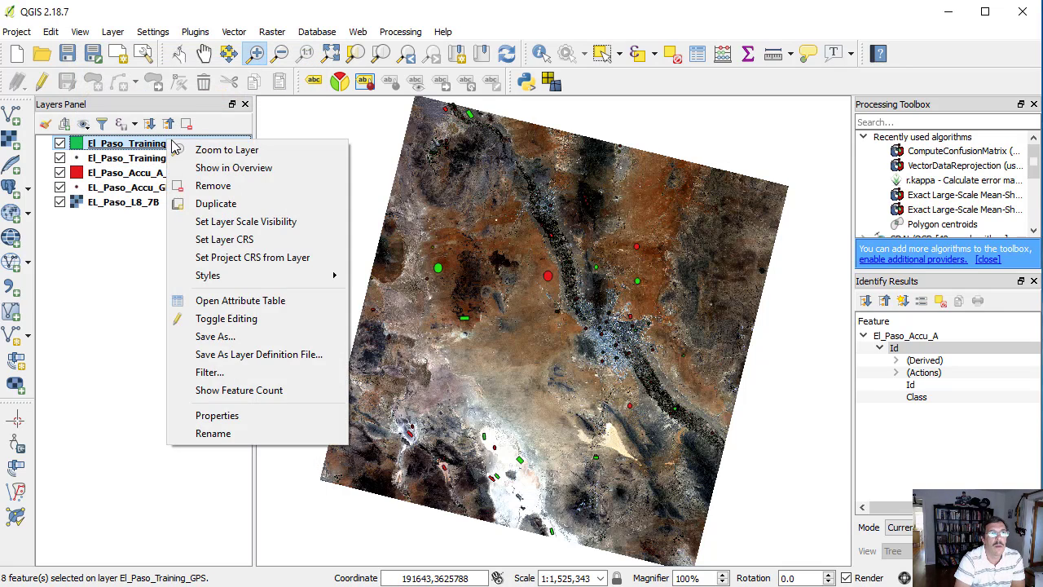
pyautogui.click(225, 299)
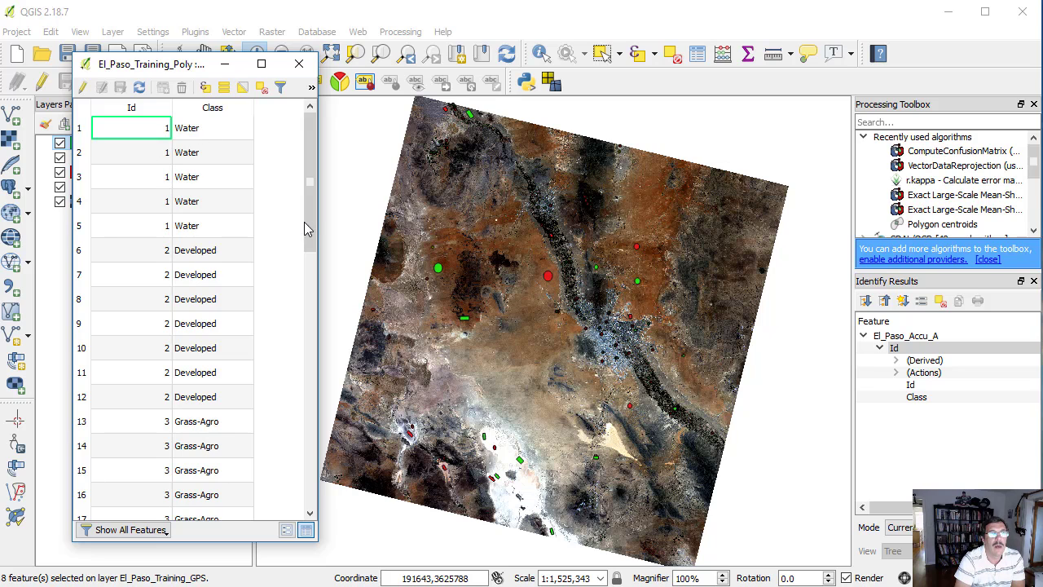
pyautogui.moveTo(309, 232); pyautogui.dragTo(303, 211)
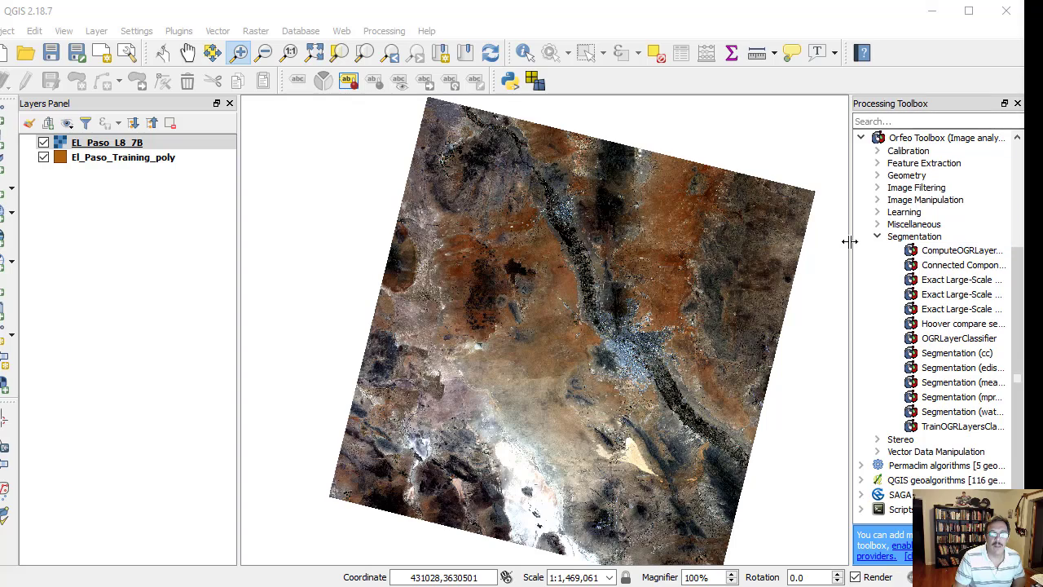
# - Open Orfeo Toolbox's Exact Large-Scale Mean-Shift segmentation, step 1 (smoothing) for EL_Paso_L8_7B, with 10000 MB available RAM and range radius 30
pyautogui.moveTo(849, 242); pyautogui.dragTo(684, 228)
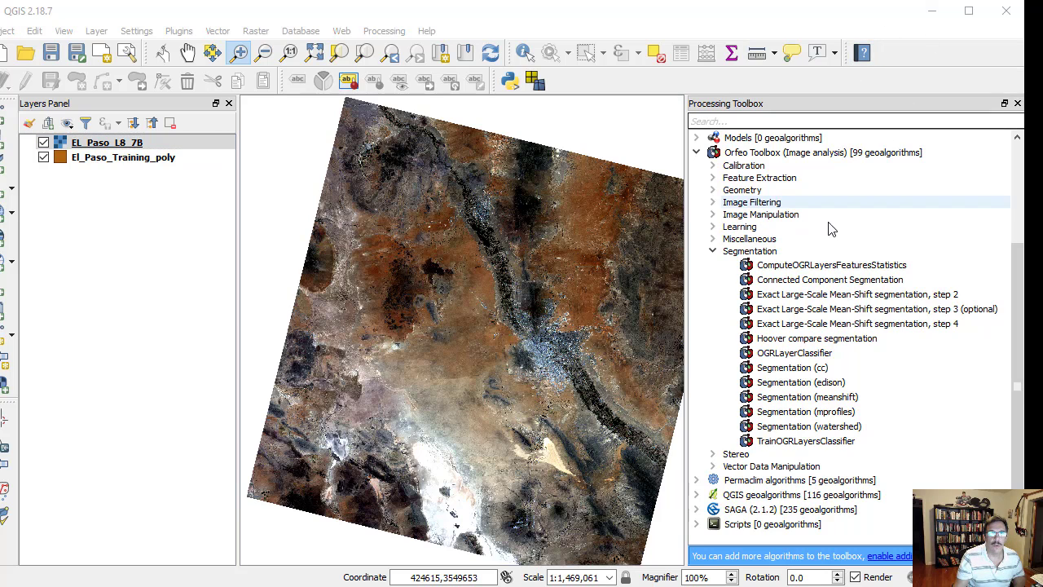
pyautogui.click(713, 203)
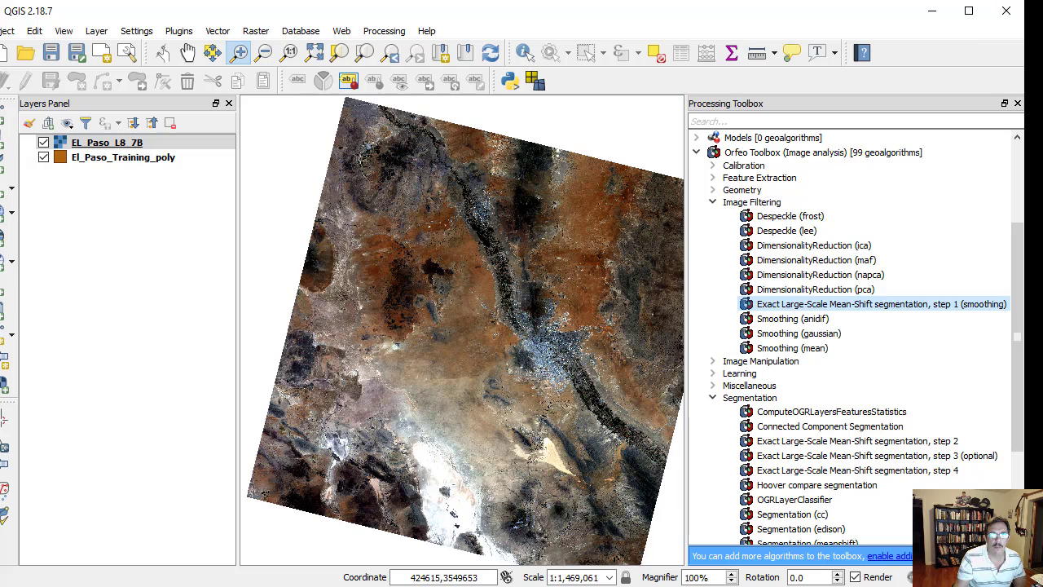
pyautogui.doubleClick(908, 304)
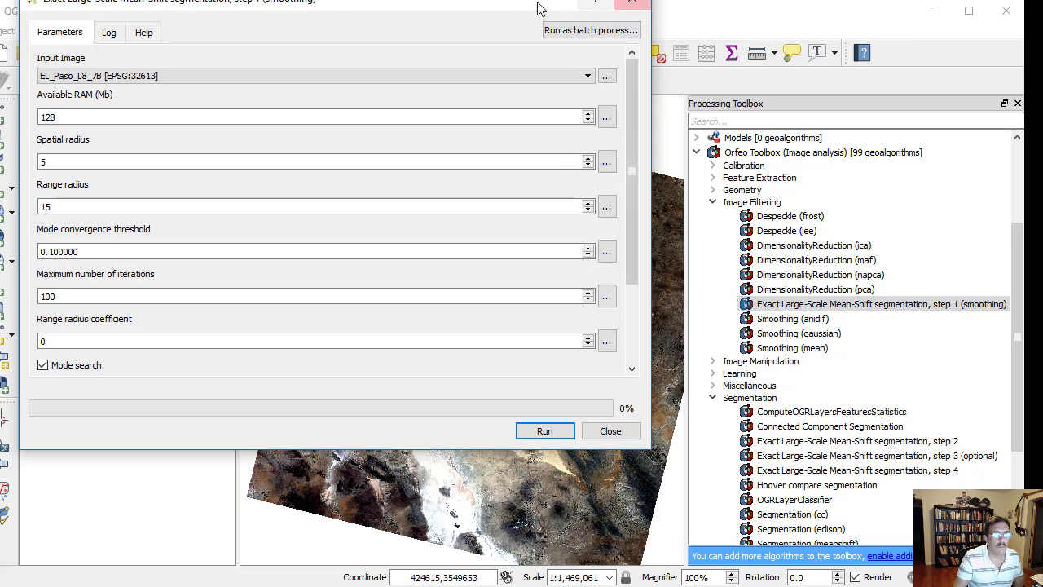
pyautogui.moveTo(500, 5); pyautogui.dragTo(646, 96)
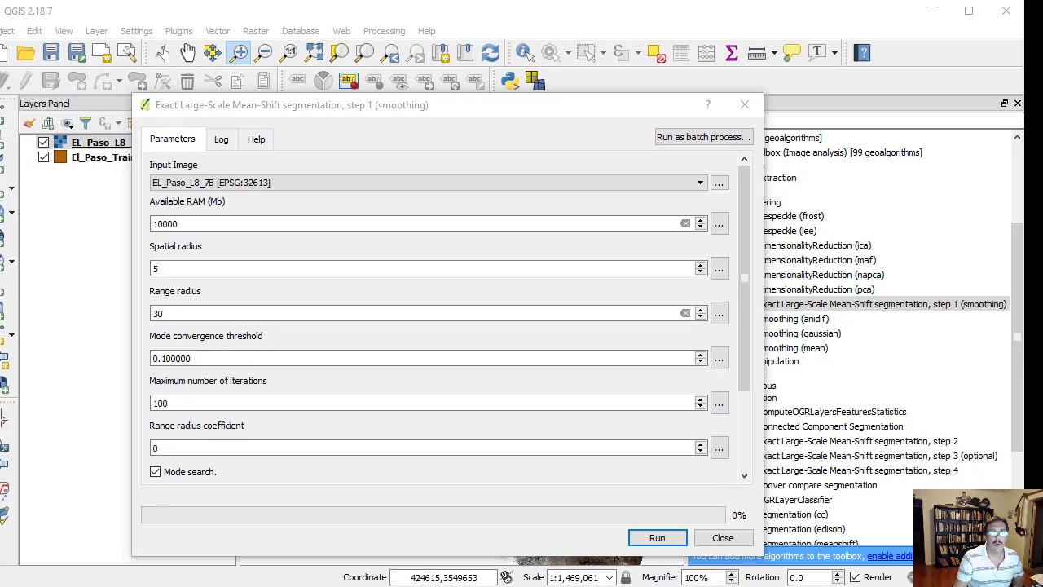
pyautogui.moveTo(744, 220); pyautogui.dragTo(740, 198)
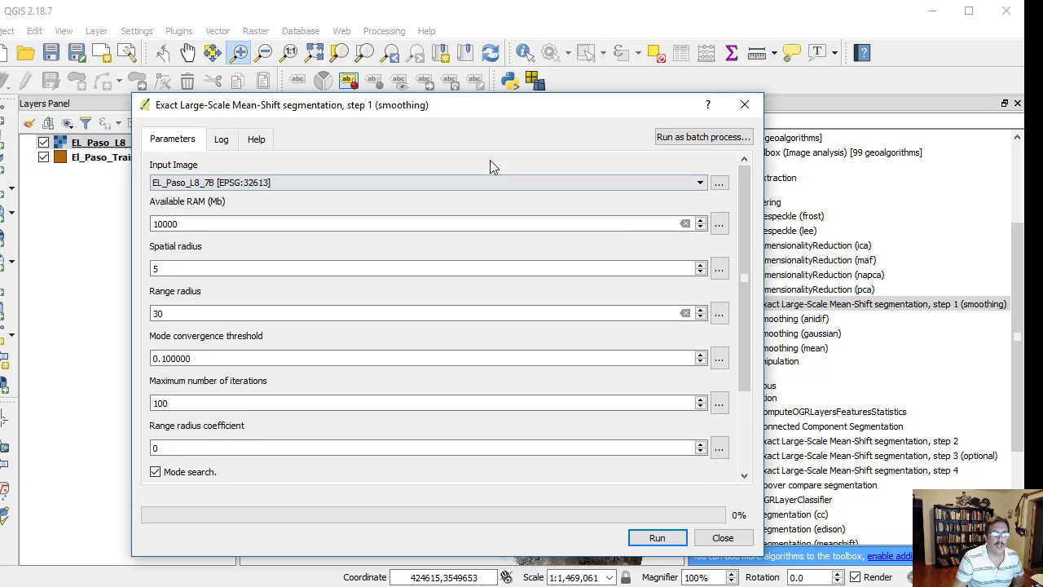
# - Read the MeanShiftSmoothing help for the meaning of the smoothing parameters
pyautogui.click(255, 140)
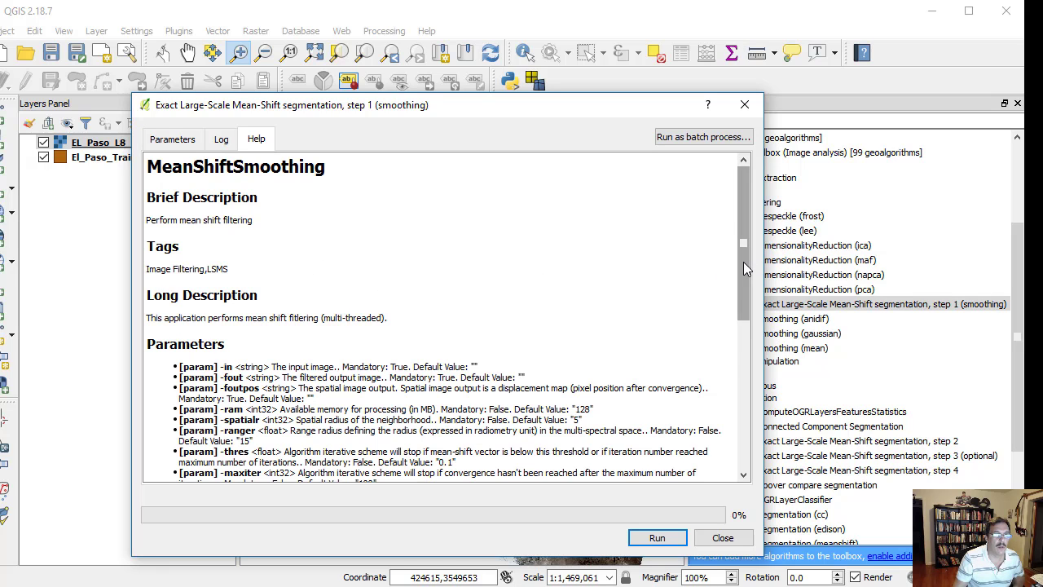
pyautogui.moveTo(743, 261); pyautogui.dragTo(743, 382)
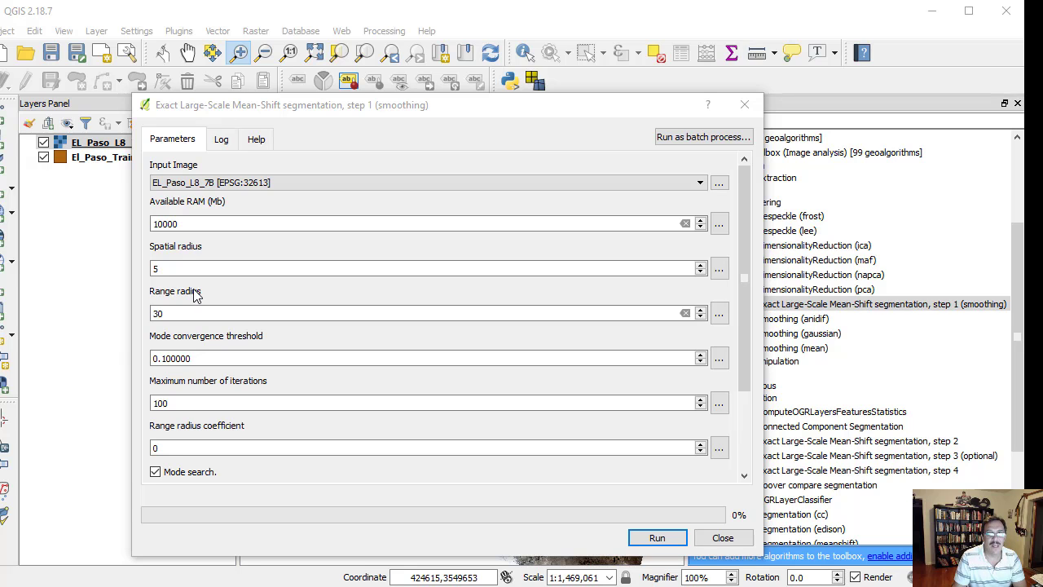
pyautogui.click(259, 142)
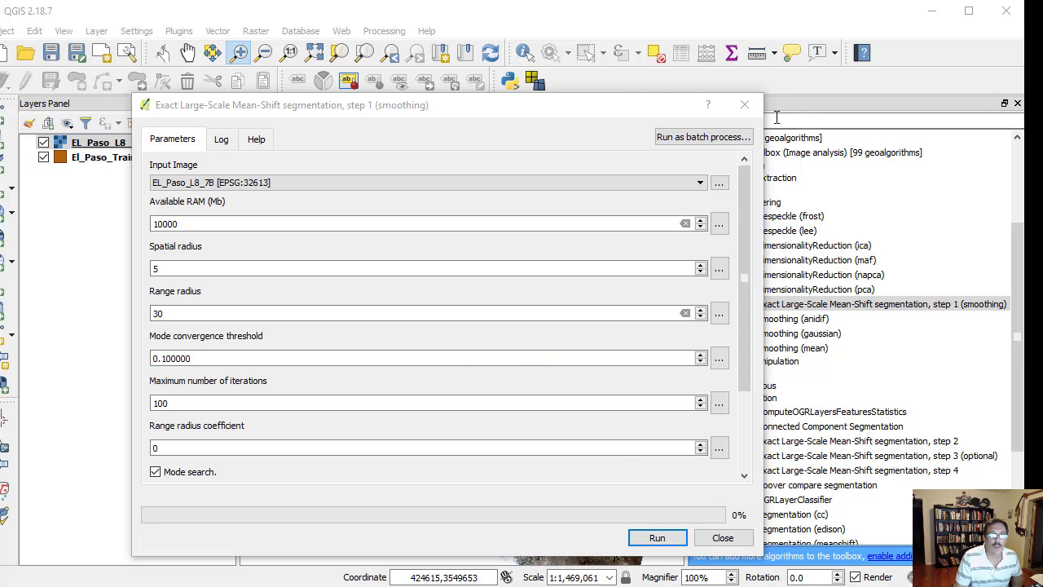
# - Try to run the smoothing with range radius 15, outputting El Paso L8 Filtered.tif and El Paso L8 Spatial.tif, and close the tool
pyautogui.scroll(-3, 738, 201)
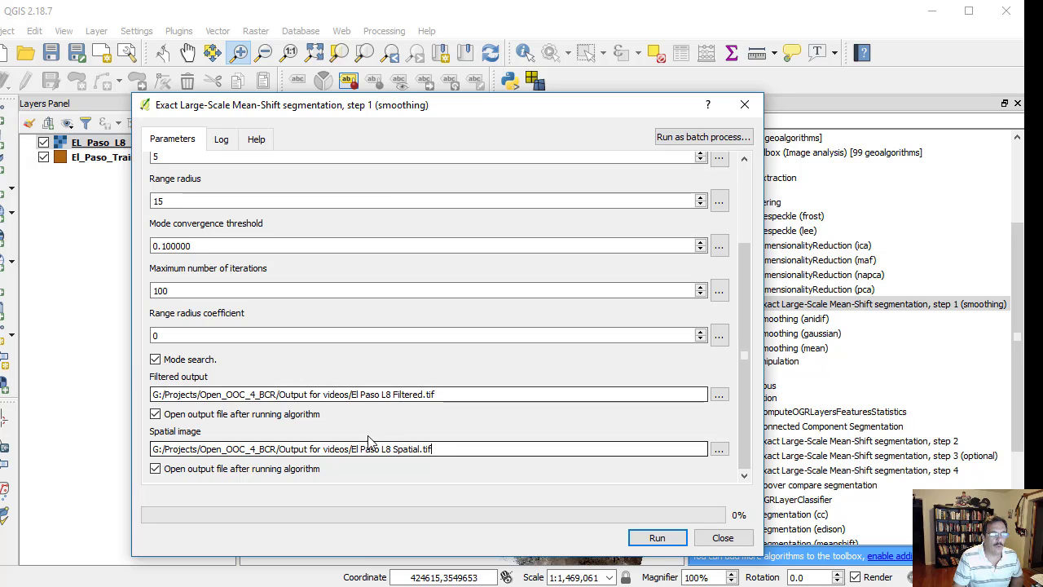
pyautogui.click(657, 537)
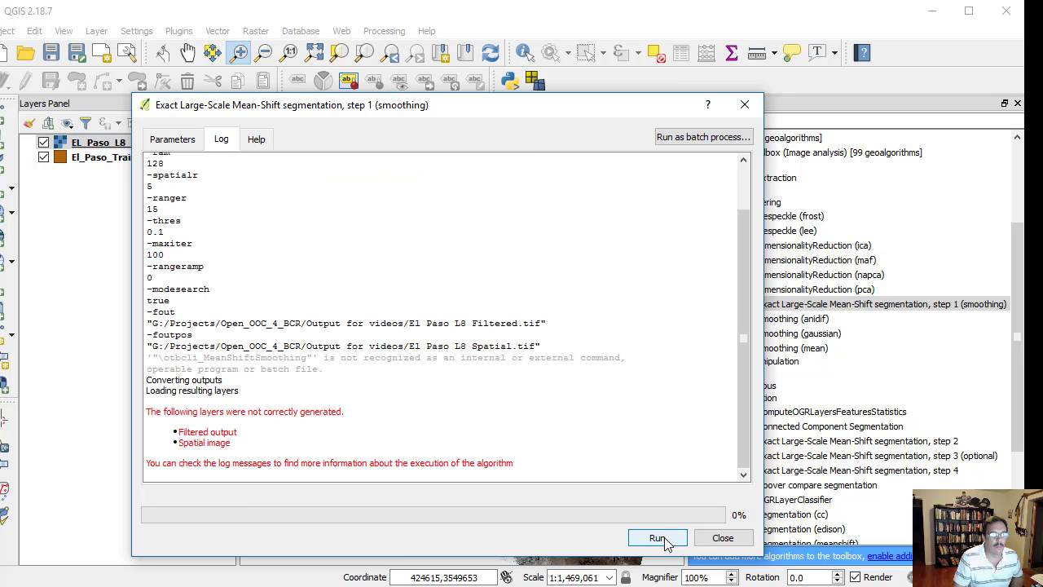
pyautogui.click(720, 538)
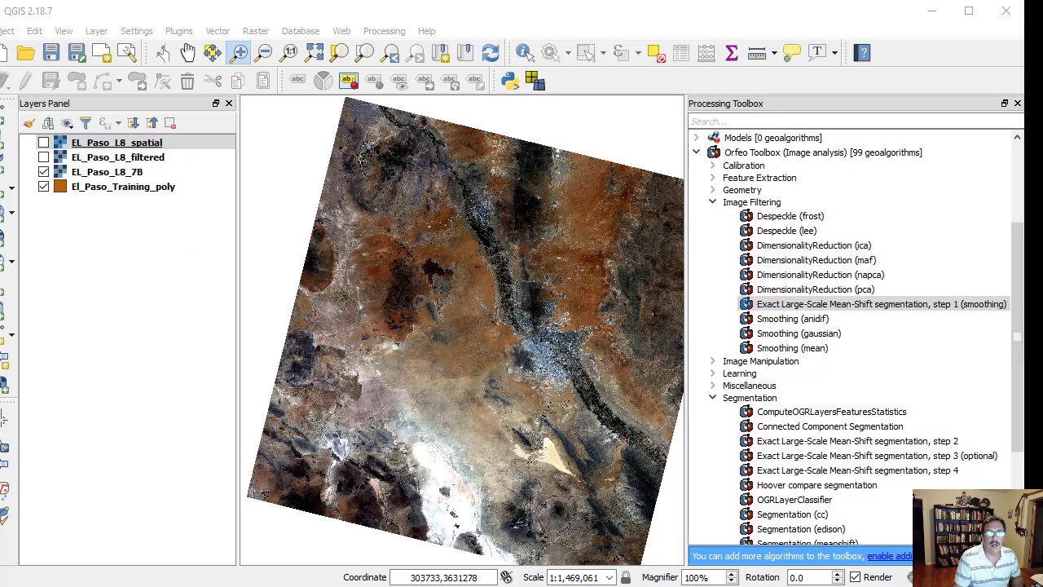
# - Show the EL_Paso_L8_filtered layer and briefly display EL_Paso_L8_spatial, leaving the spatial layer hidden
pyautogui.click(43, 157)
pyautogui.click(43, 142)
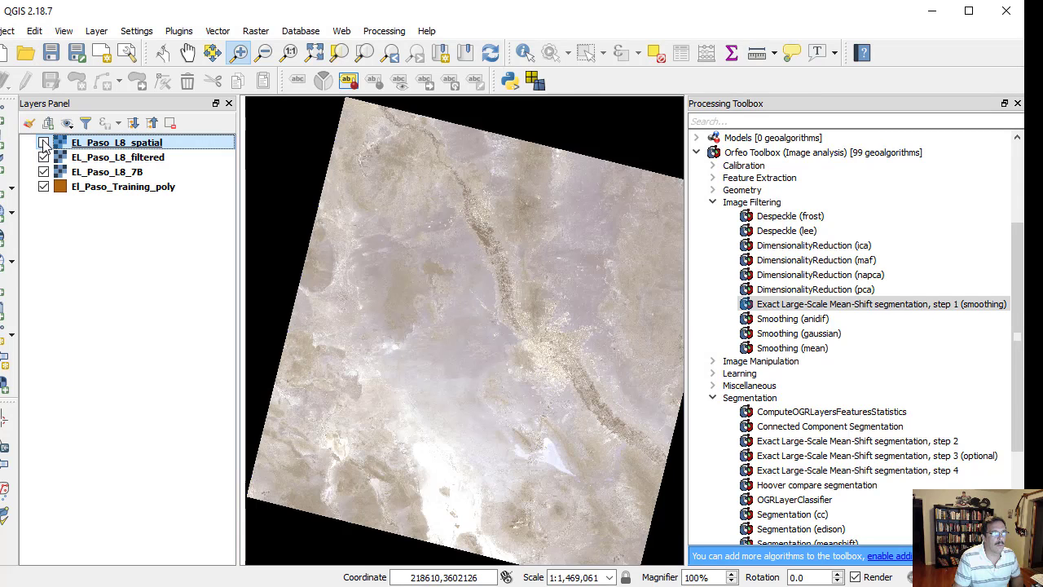
pyautogui.click(43, 142)
pyautogui.press('Down')
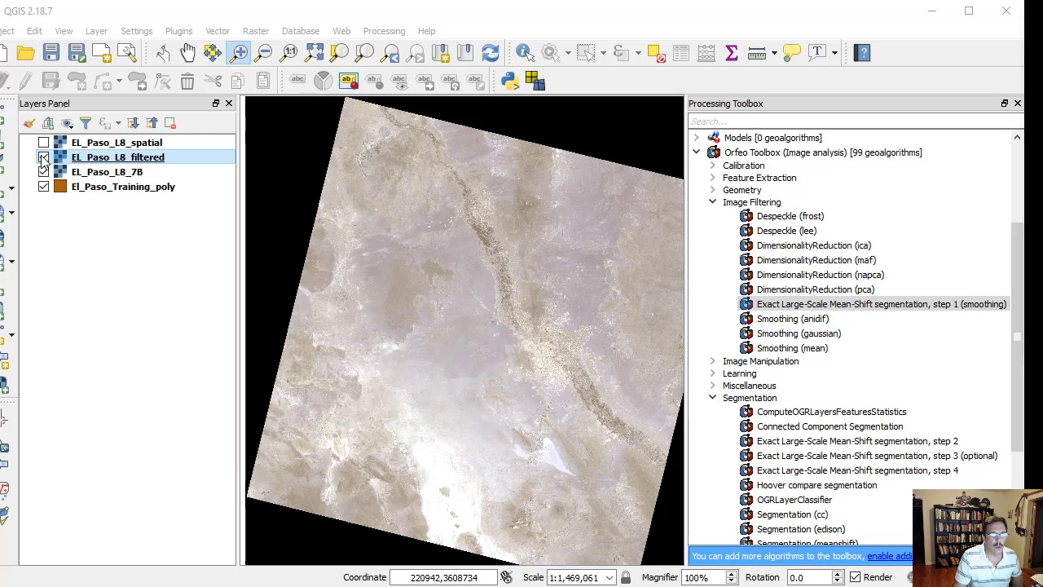
# - Check which bands are available for rendering in the EL_Paso_L8_filtered layer's style properties
pyautogui.doubleClick(99, 158)
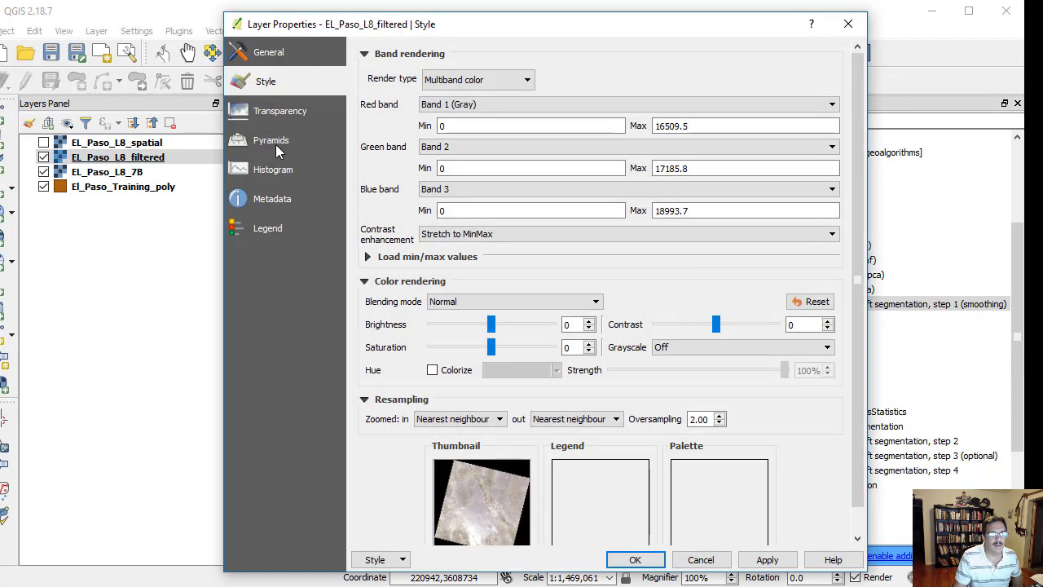
pyautogui.click(519, 109)
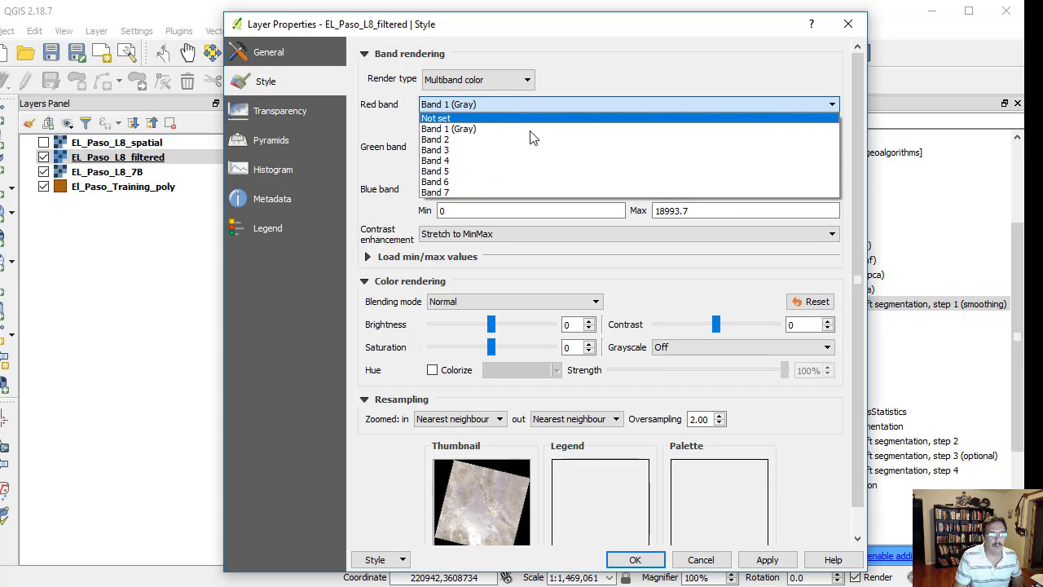
pyautogui.click(634, 557)
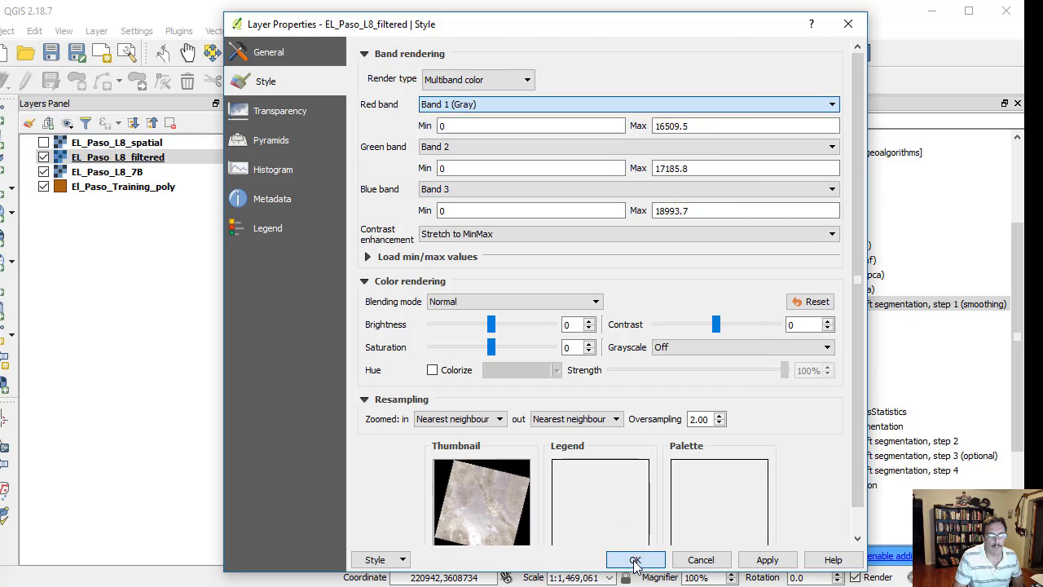
pyautogui.click(634, 557)
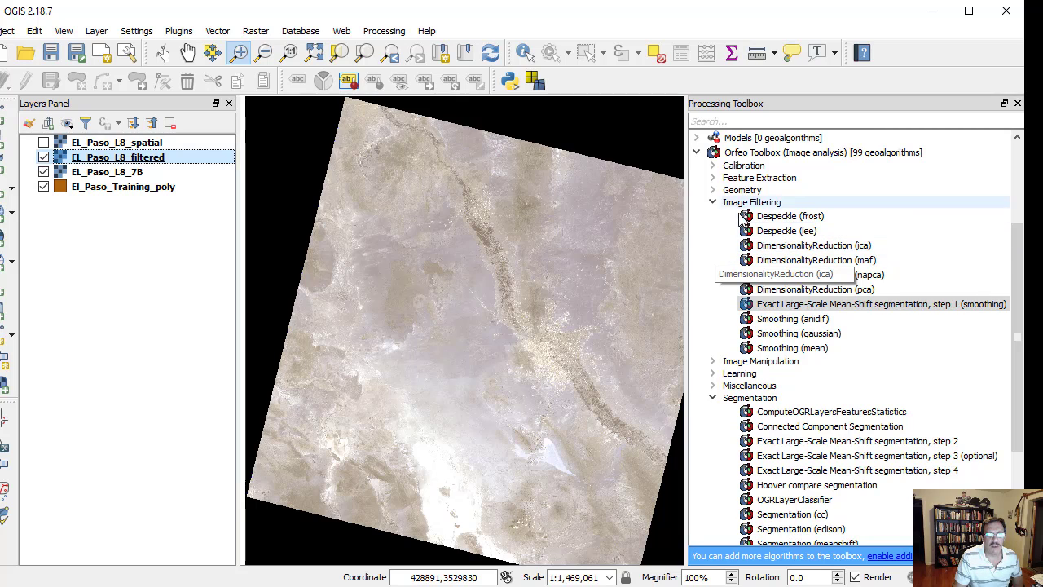
# - Open Exact Large-Scale Mean-Shift segmentation, step 2 and set EL_Paso_L8_filtered as the filtered image
pyautogui.click(713, 202)
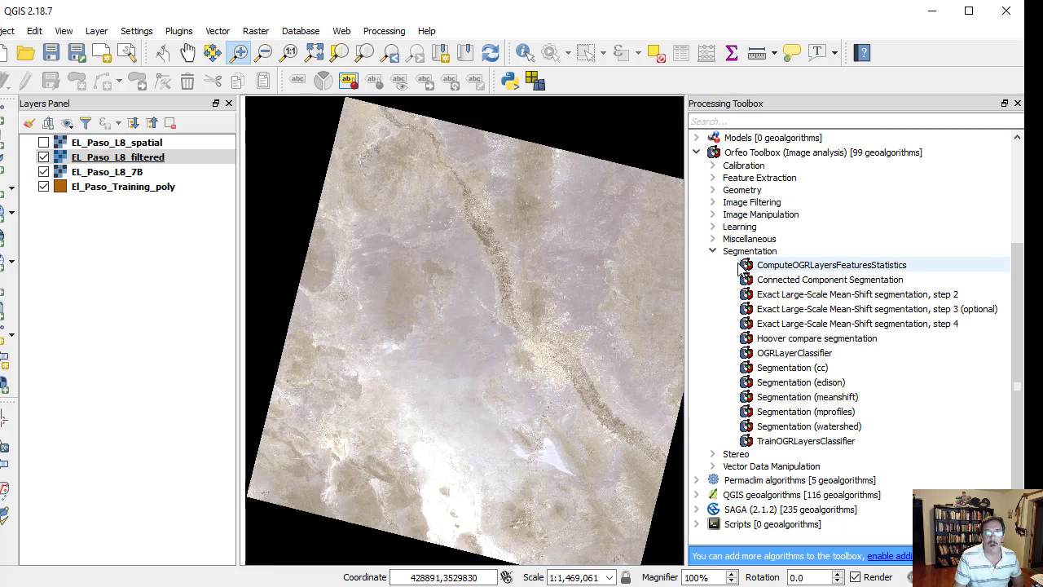
pyautogui.click(748, 122)
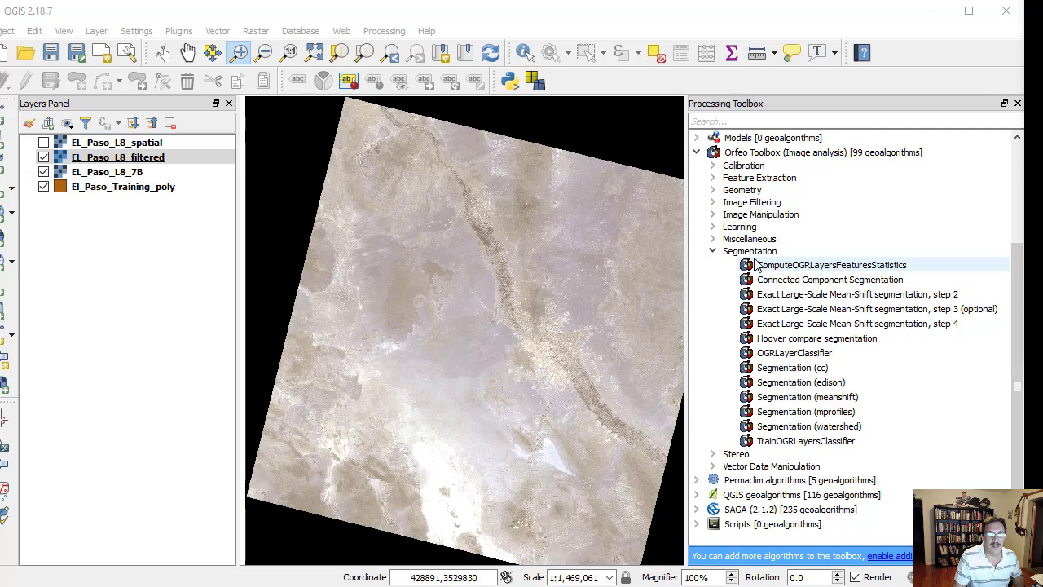
pyautogui.doubleClick(902, 299)
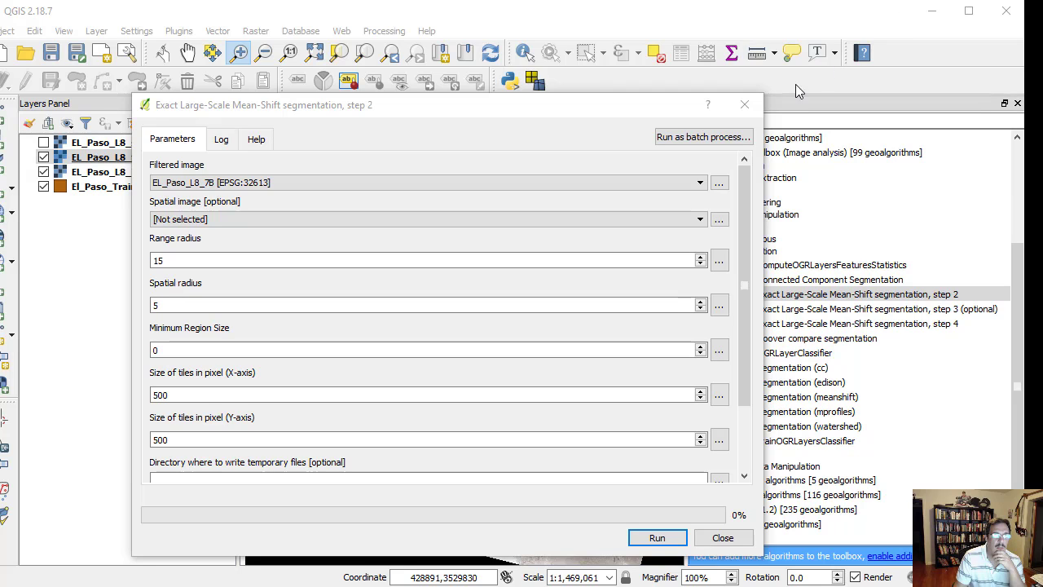
pyautogui.click(699, 183)
pyautogui.click(674, 207)
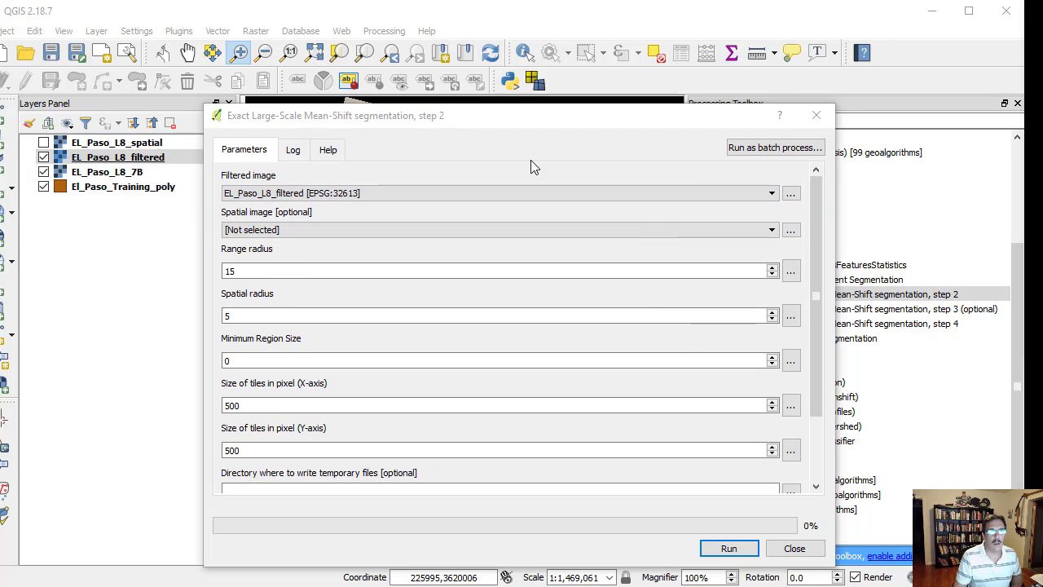
# - Examine the EL_Paso_L8_filtered layer's band rendering ranges and histogram of pixel values across its bands
pyautogui.click(156, 161)
pyautogui.doubleClick(156, 161)
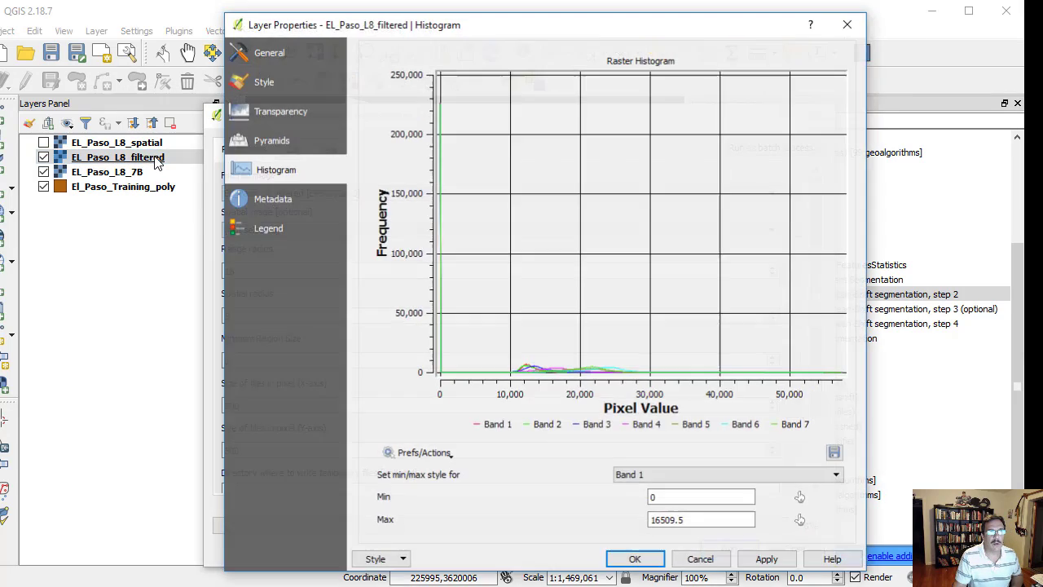
pyautogui.click(271, 55)
pyautogui.click(264, 84)
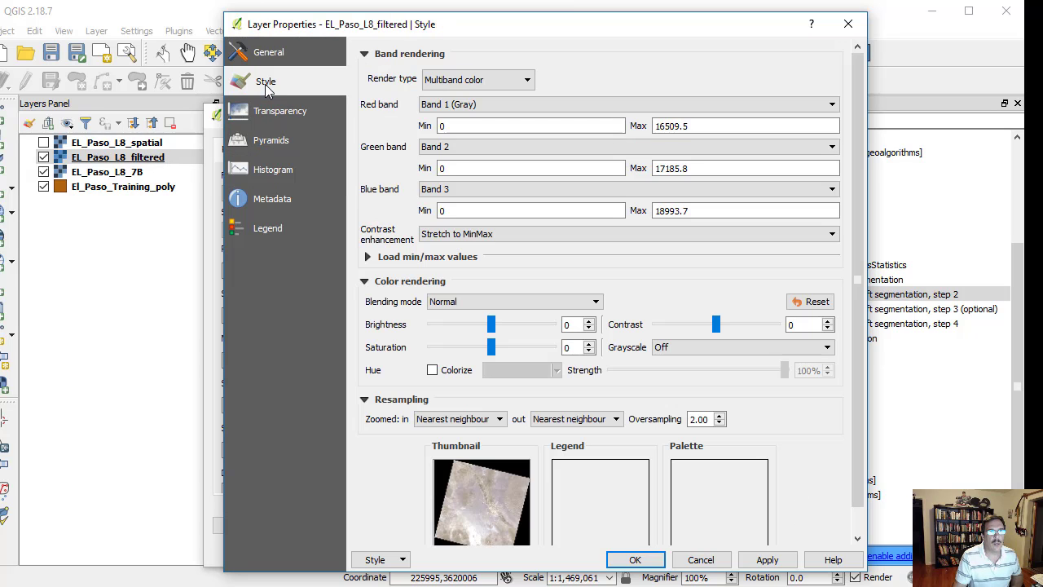
pyautogui.click(277, 171)
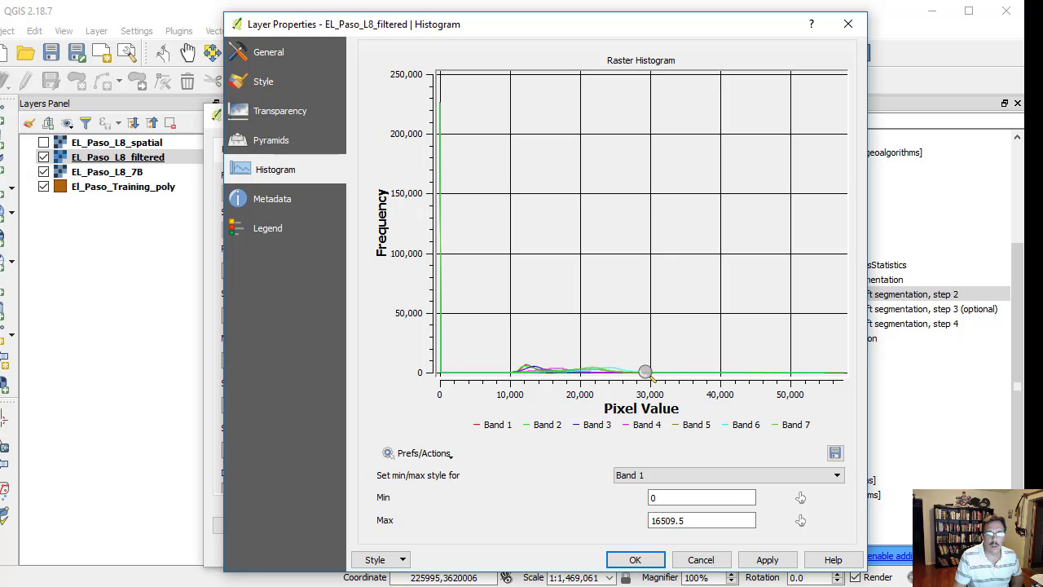
pyautogui.click(635, 560)
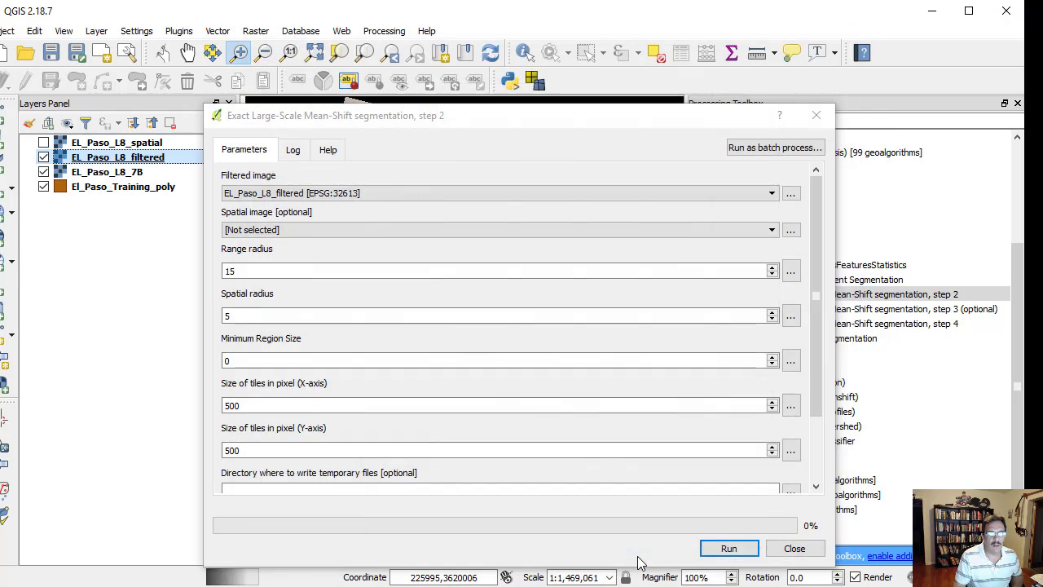
# - Set the range radius of the step 2 segmentation to 1500 and run it to produce El_Paso_Segmented_5
pyautogui.click(247, 271)
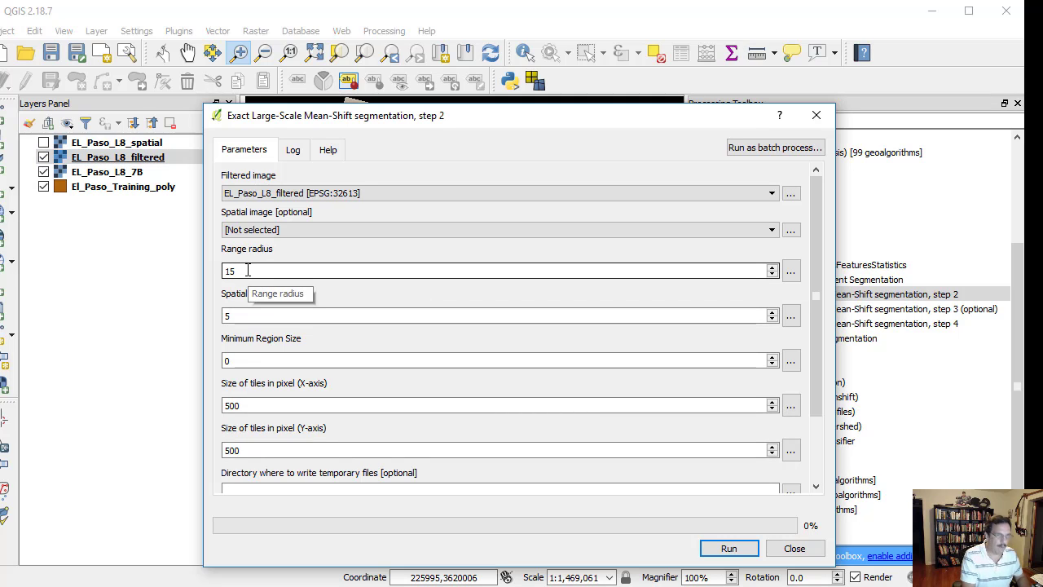
pyautogui.write('00')
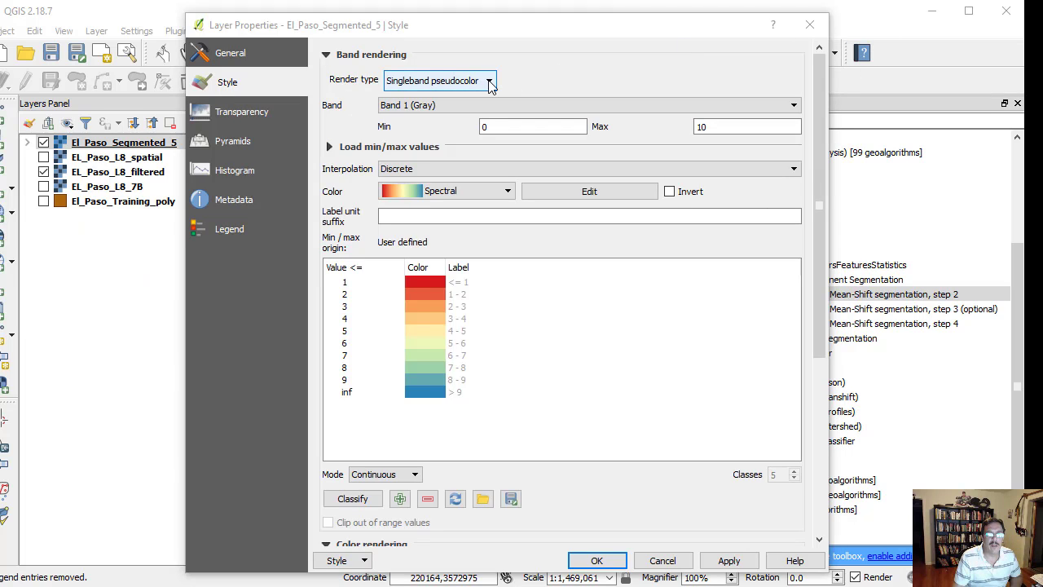
# - Render the El_Paso_Segmented_5 raster as singleband pseudocolor with discrete interpolation and the Spectral color ramp
pyautogui.click(490, 82)
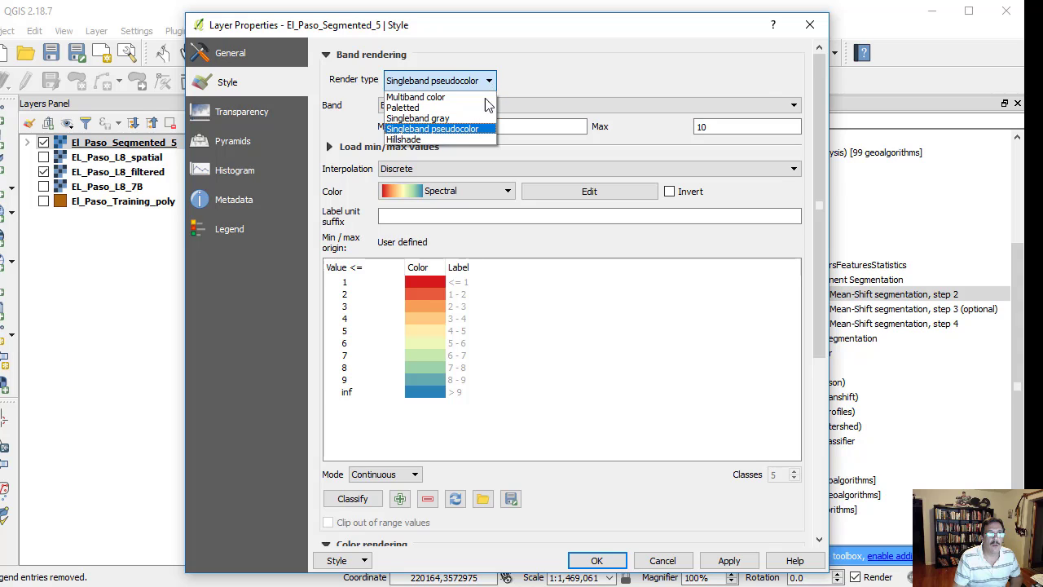
pyautogui.click(476, 130)
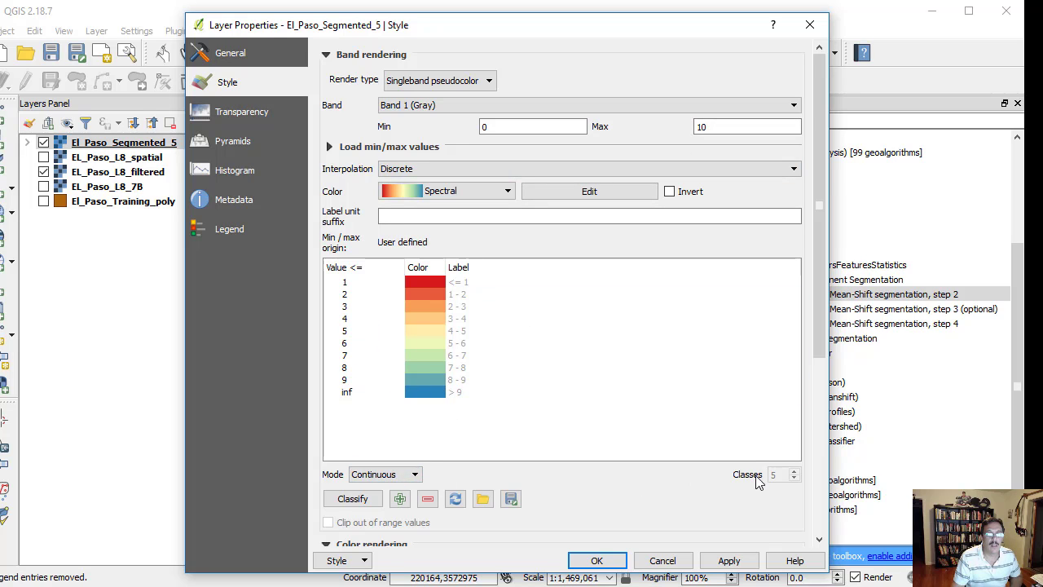
pyautogui.click(596, 560)
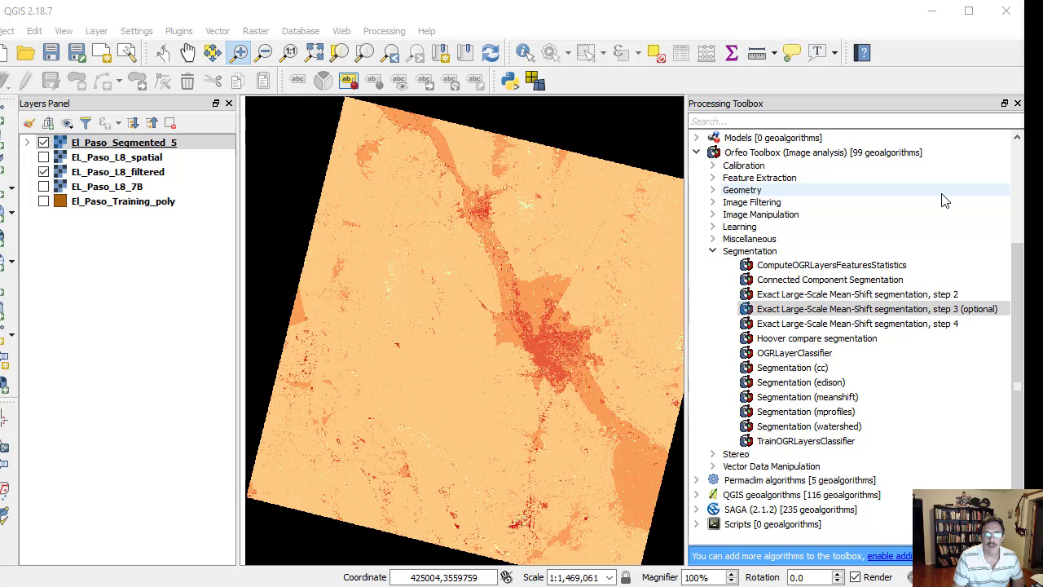
# - Run mean-shift segmentation step 3 on EL_Paso_L8_7B and El_Paso_Segmented_5 with minimum region size 10 and output El_Paso_output3, consulting the tool's help
pyautogui.click(892, 311)
pyautogui.doubleClick(892, 310)
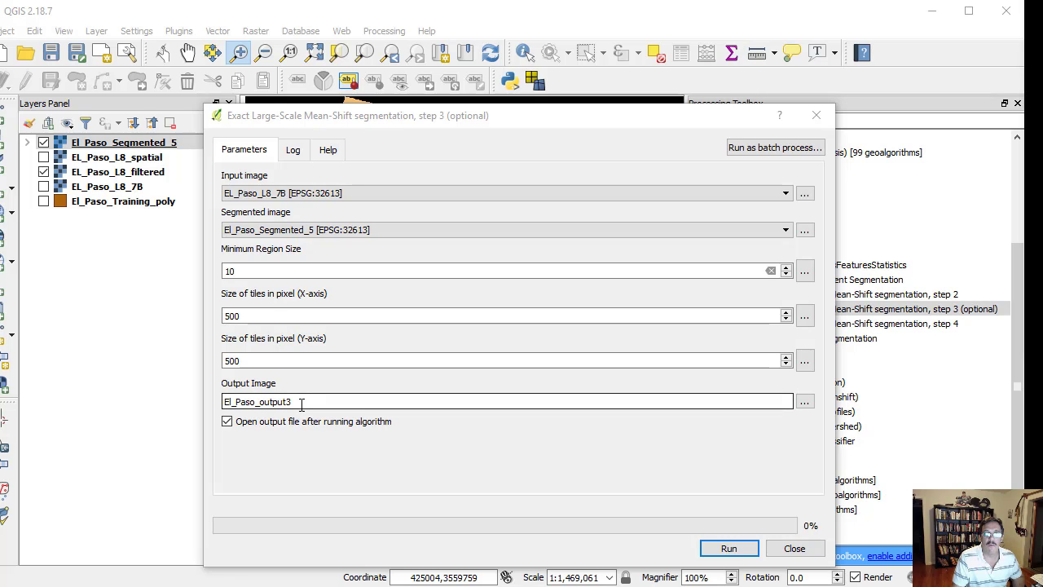
pyautogui.click(328, 152)
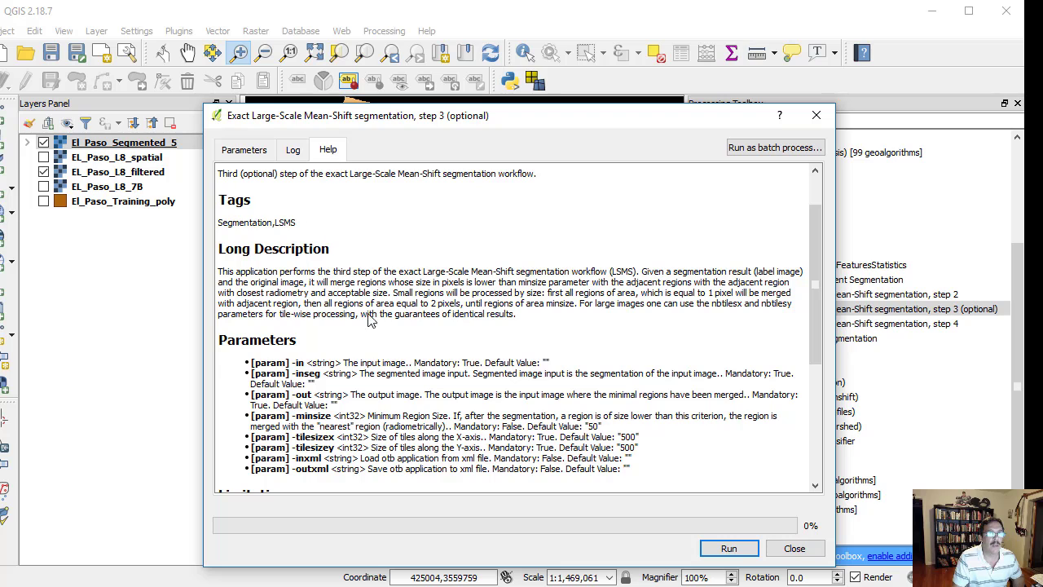
pyautogui.scroll(-5, 373, 328)
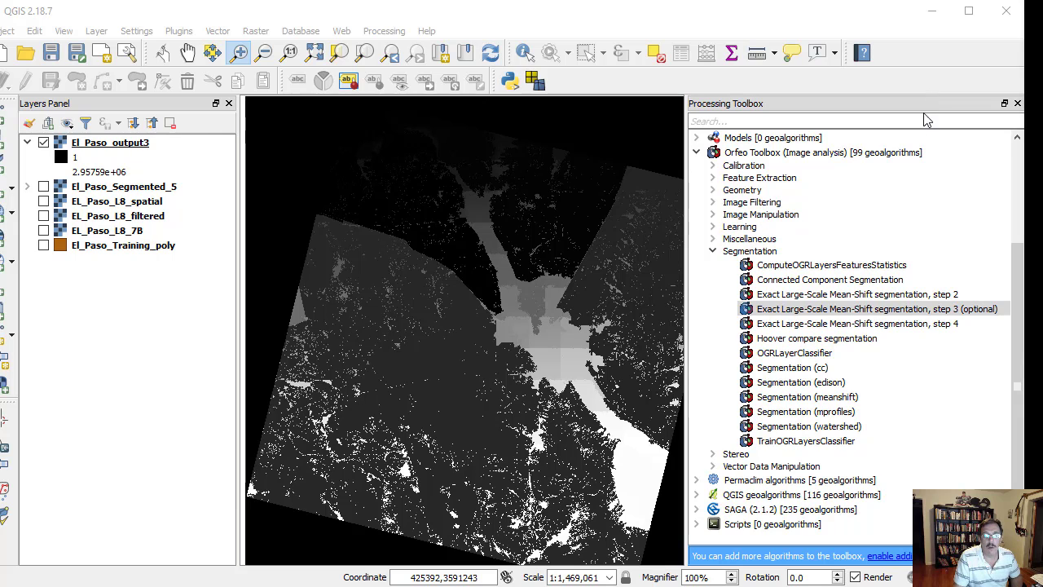
# - Vectorize El_Paso_output3 with mean-shift segmentation step 4, using EL_Paso_L8_7B as input image and EL_Paso_Segmented_5.shp as output
pyautogui.click(879, 326)
pyautogui.doubleClick(878, 326)
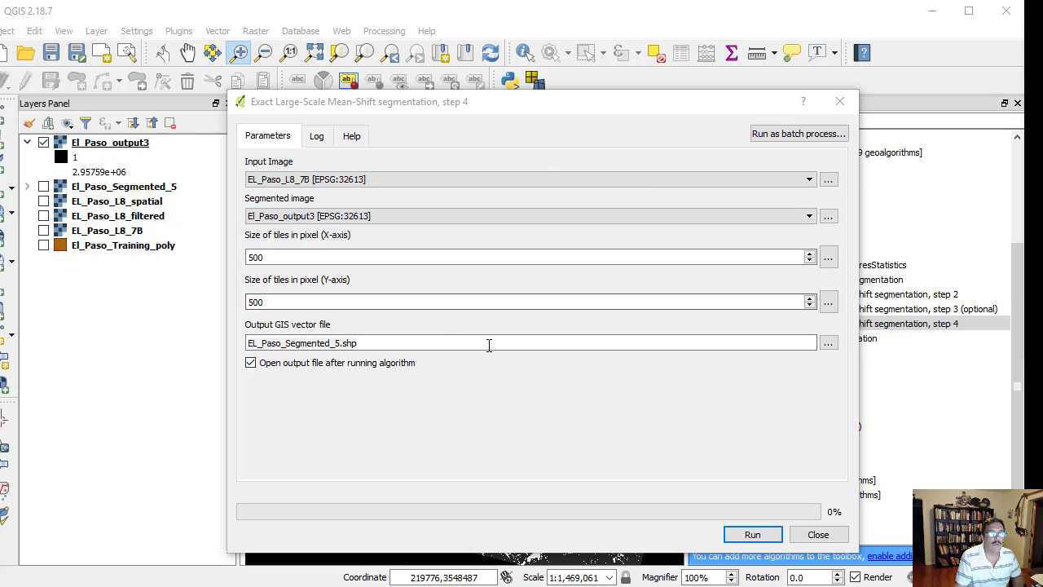
pyautogui.click(763, 546)
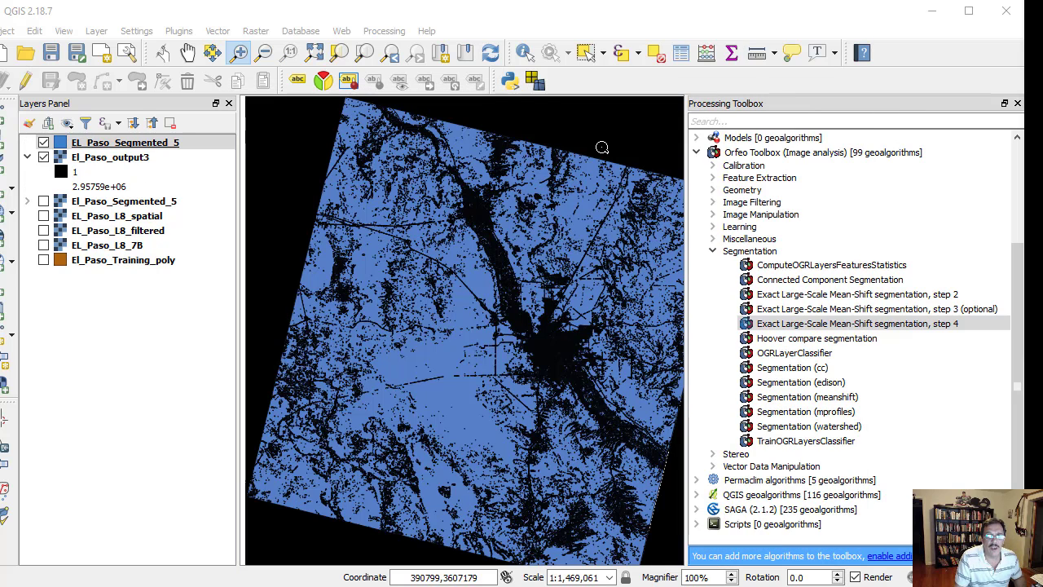
# - Style the EL_Paso_Segmented_5 polygons with a transparent fill and a solid green outline over the EL_Paso_L8_7B image
pyautogui.click(150, 144)
pyautogui.doubleClick(149, 142)
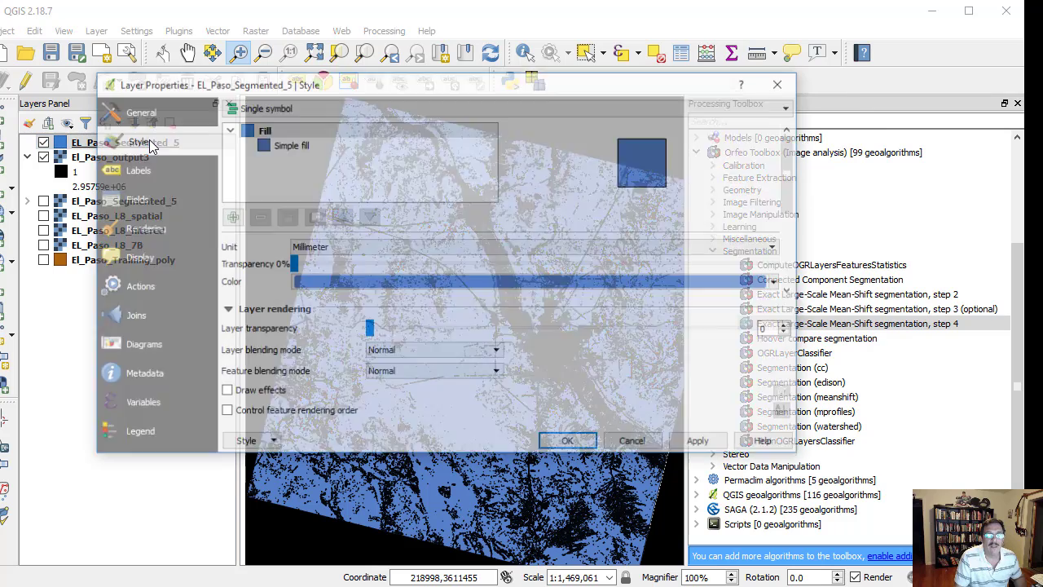
pyautogui.click(286, 144)
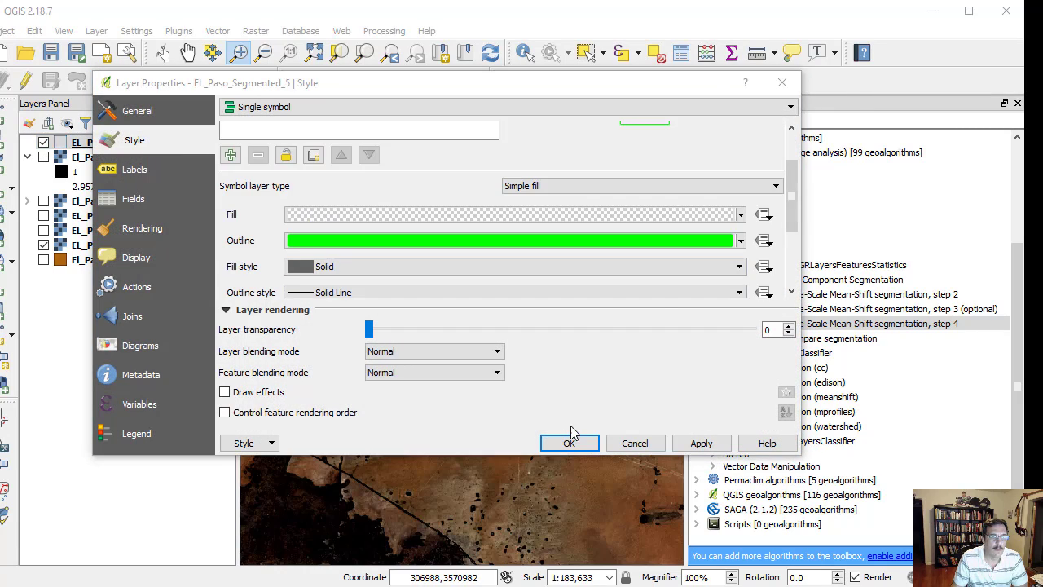
pyautogui.click(568, 441)
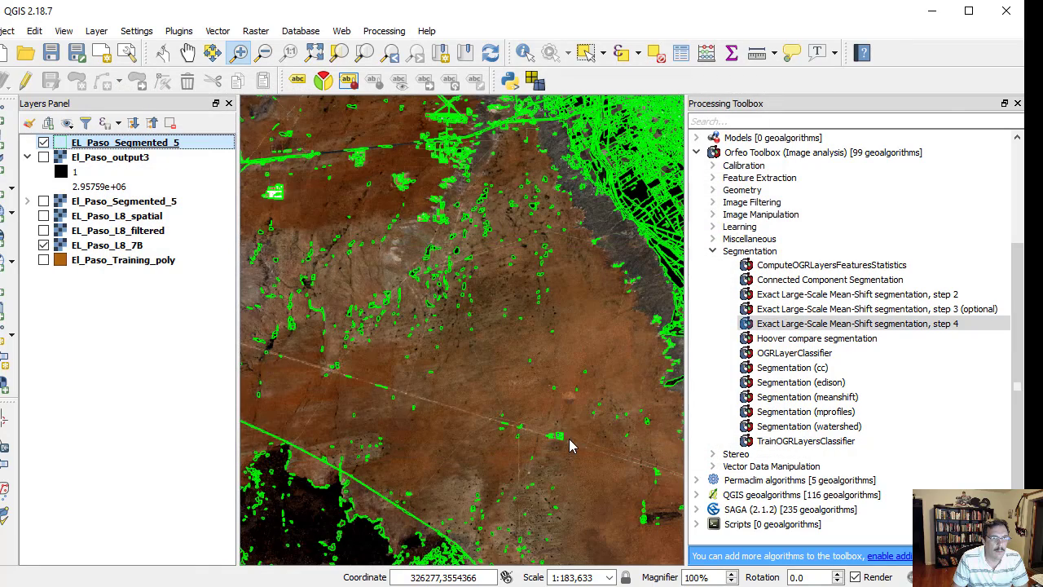
# - Examine the segment boundaries against the Landsat image up close and review the EL_Paso_Segmented_5 polygon layer's attribute table
pyautogui.click(628, 208)
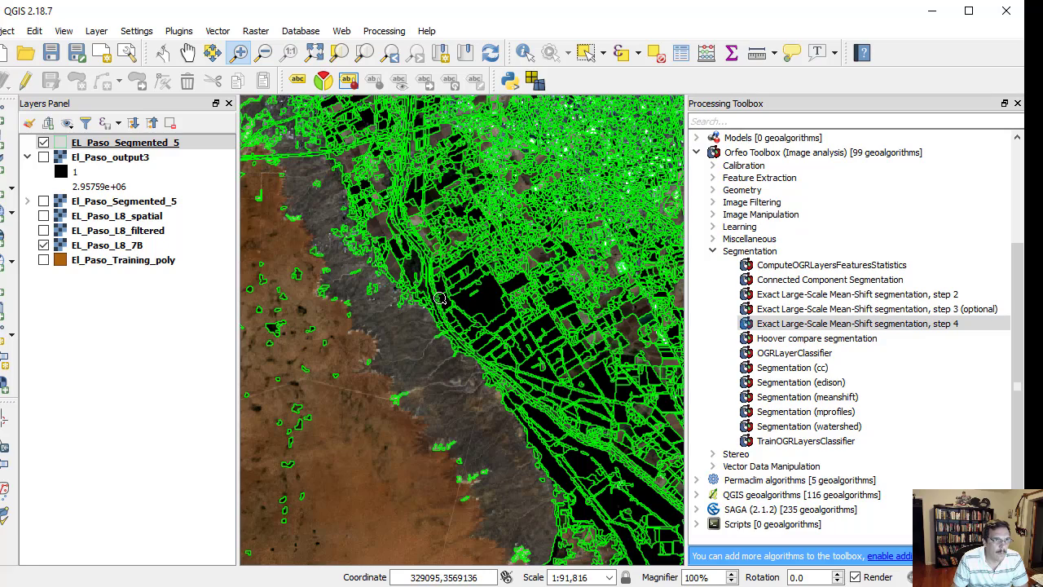
pyautogui.click(440, 299)
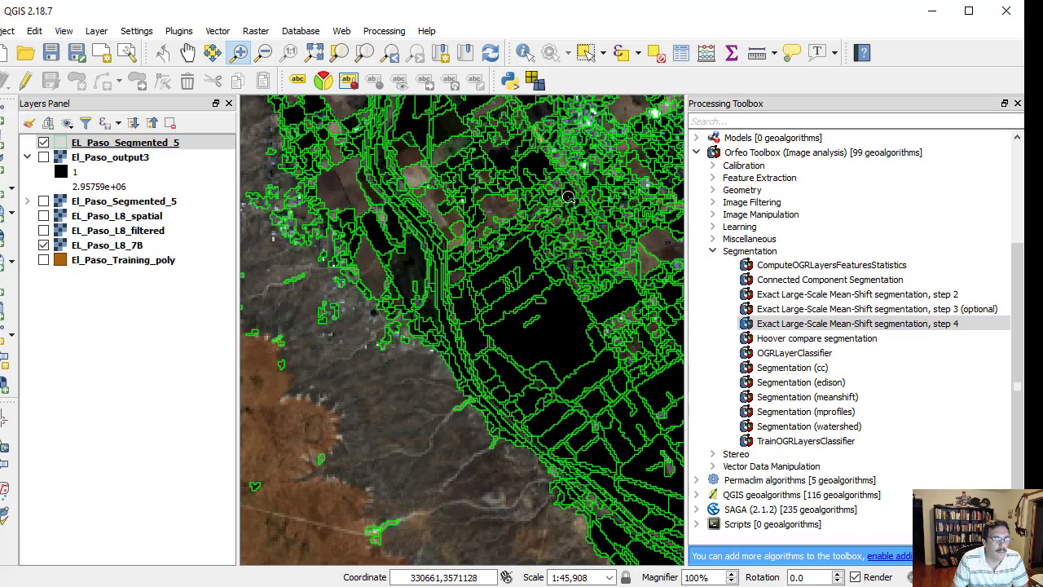
pyautogui.moveTo(573, 195); pyautogui.dragTo(490, 239)
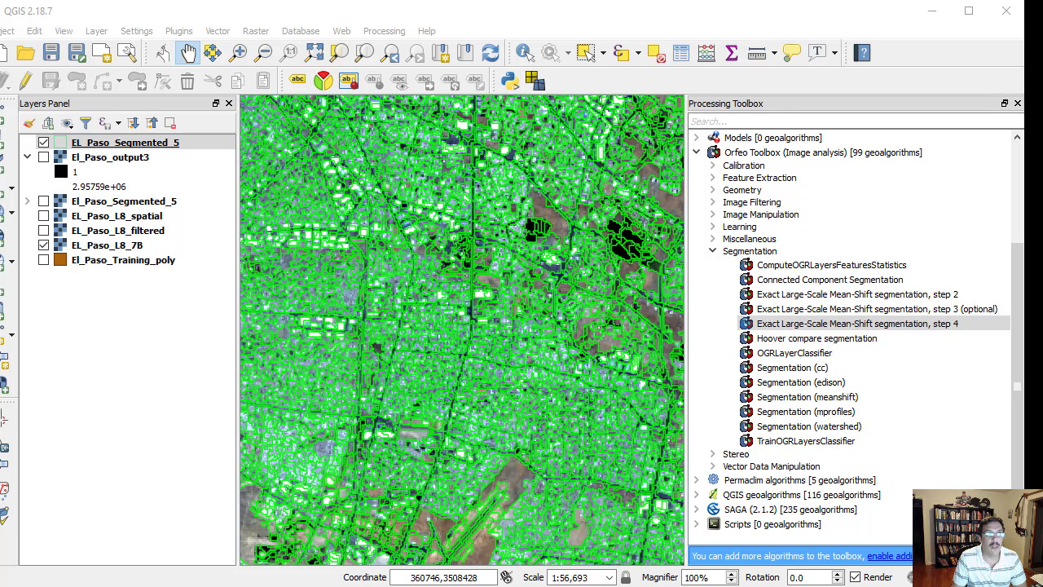
pyautogui.click(145, 144)
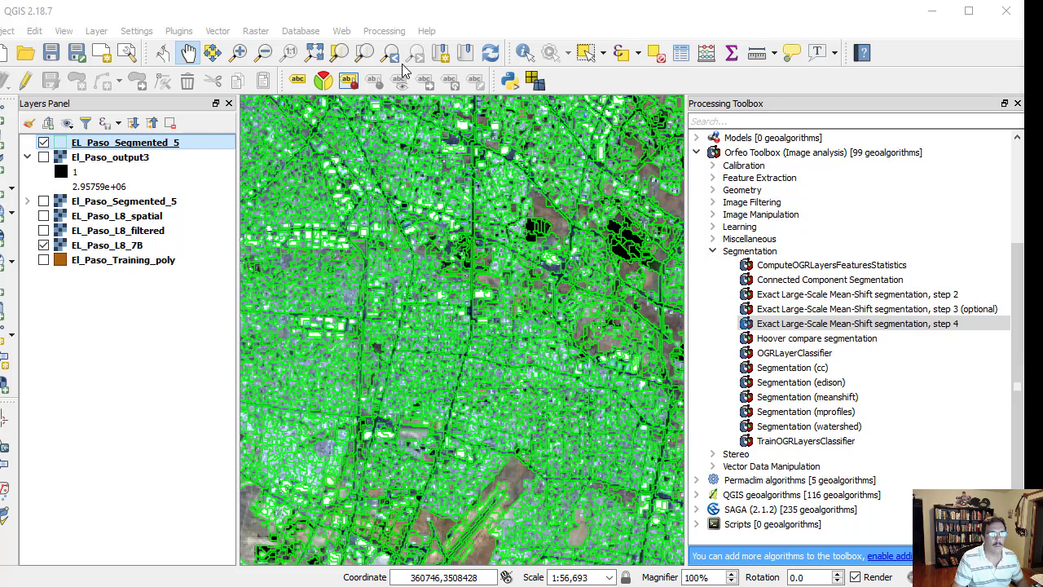
pyautogui.rightClick(145, 145)
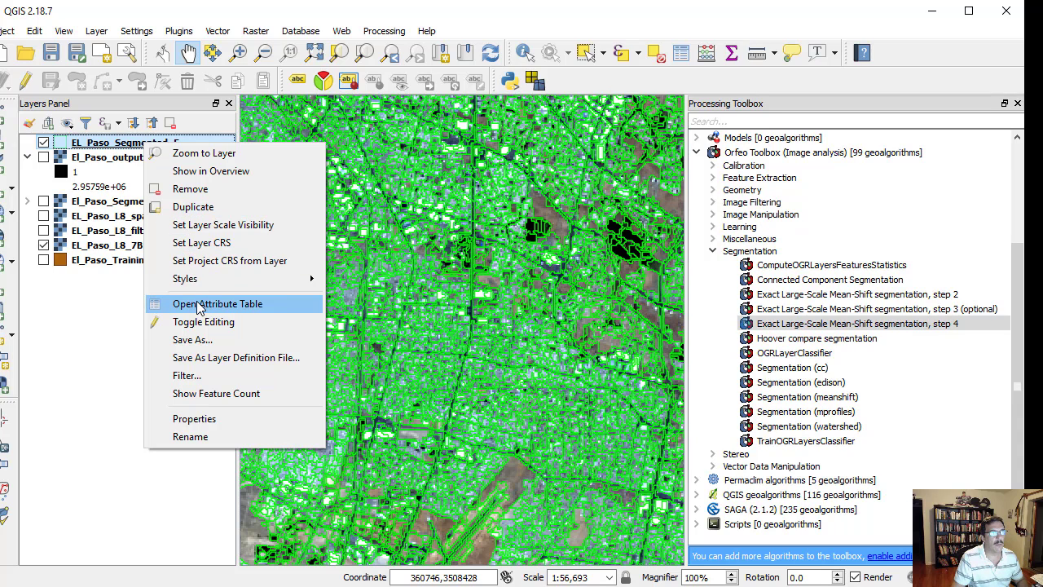
pyautogui.click(200, 305)
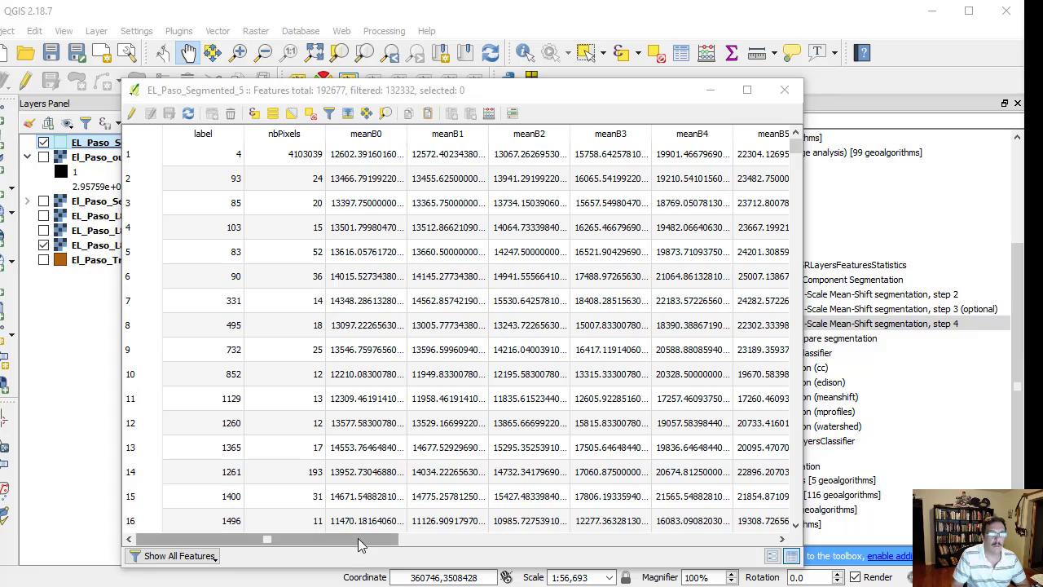
pyautogui.moveTo(367, 536); pyautogui.dragTo(660, 555)
pyautogui.moveTo(625, 543); pyautogui.dragTo(375, 542)
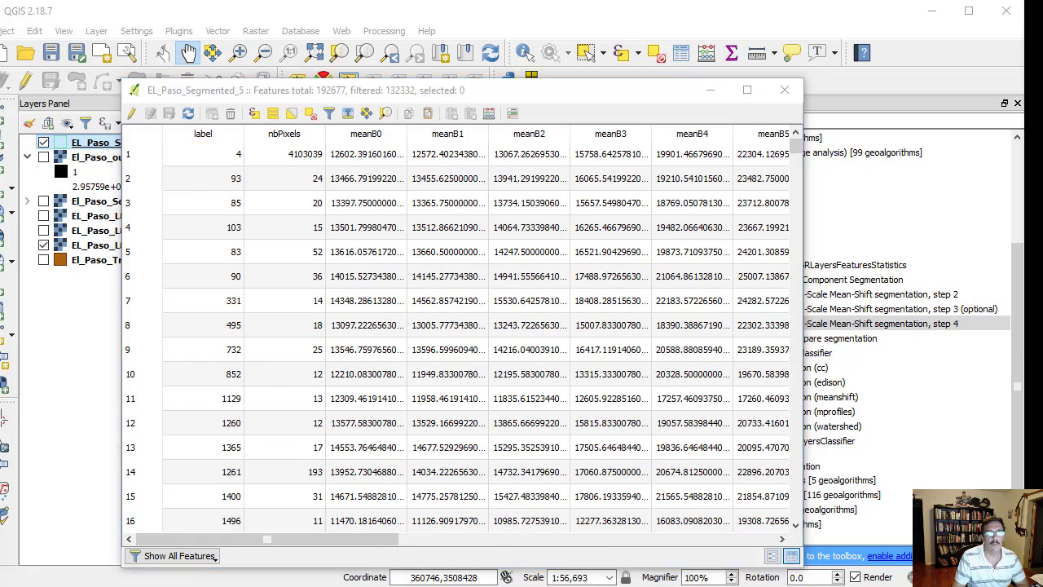
pyautogui.click(784, 89)
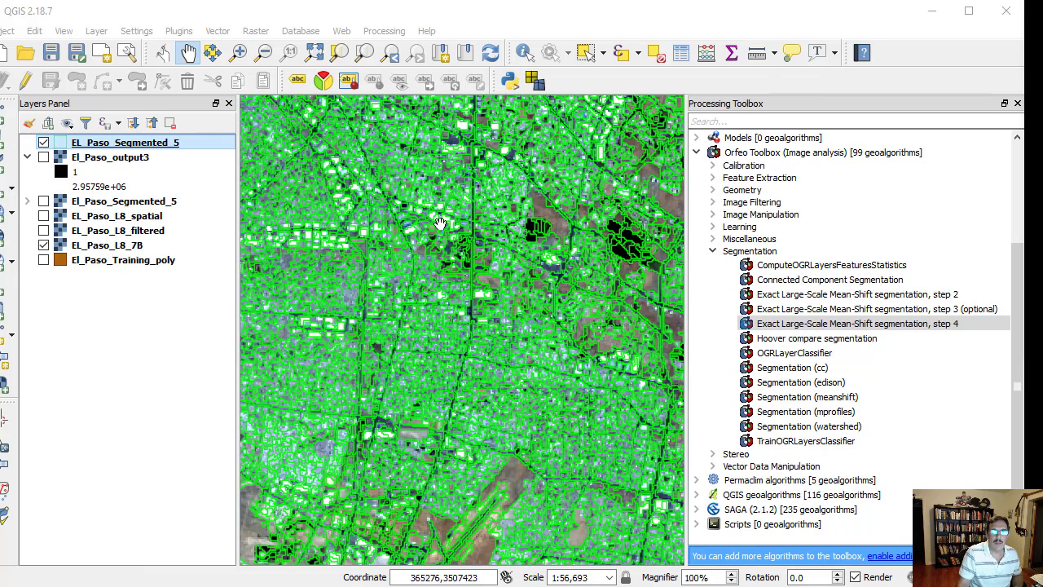
# - Move the El_Paso_Training_poly layer above all other layers and make it visible
pyautogui.click(126, 261)
pyautogui.moveTo(126, 261); pyautogui.dragTo(127, 139)
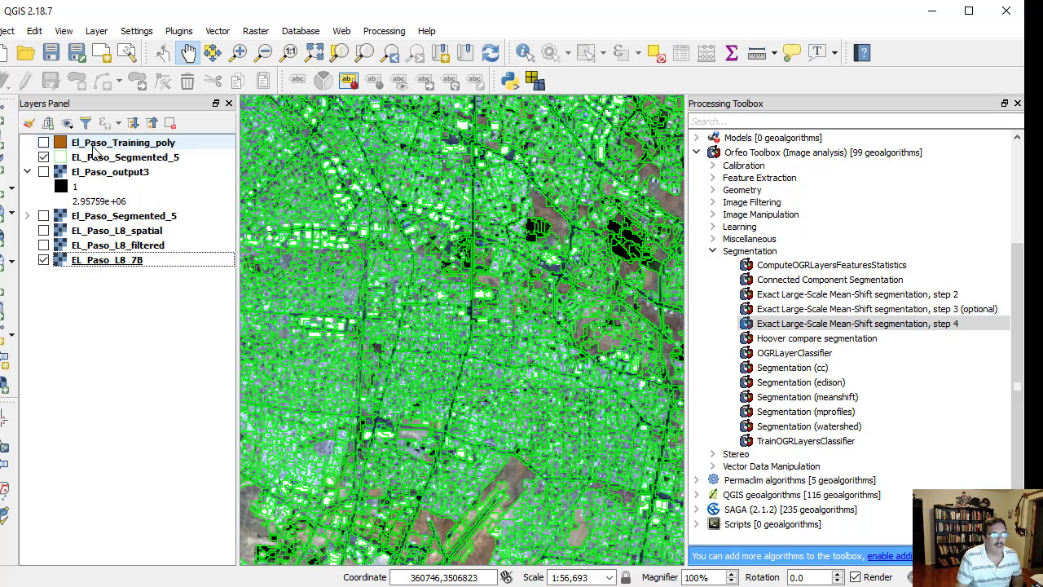
pyautogui.click(43, 143)
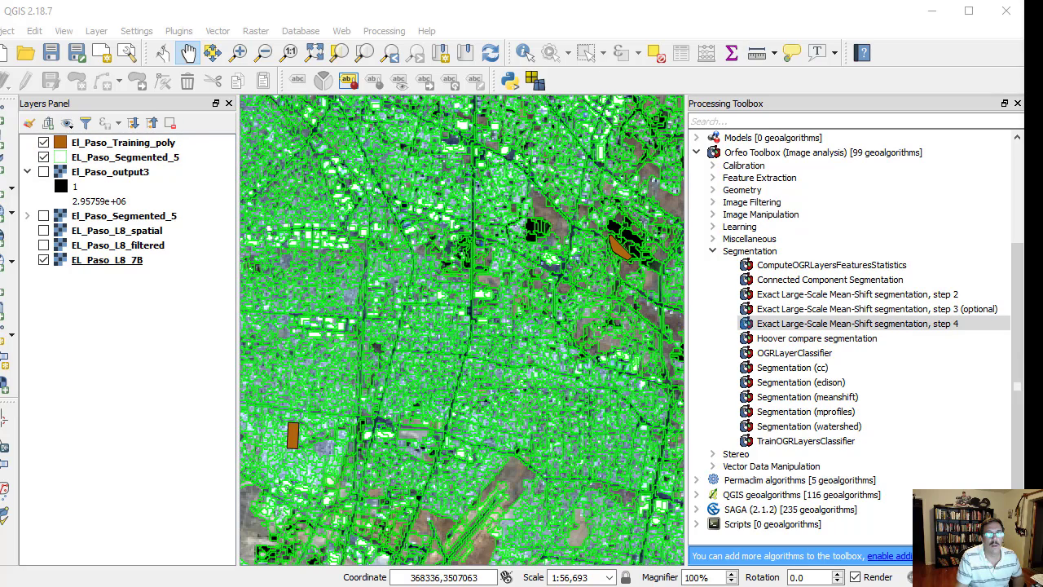
# - Join attributes by location between the EL_Paso_Segmented_5 polygons and El_Paso_Training_poly, producing the El_Paso_S_T_Join layer
pyautogui.click(218, 33)
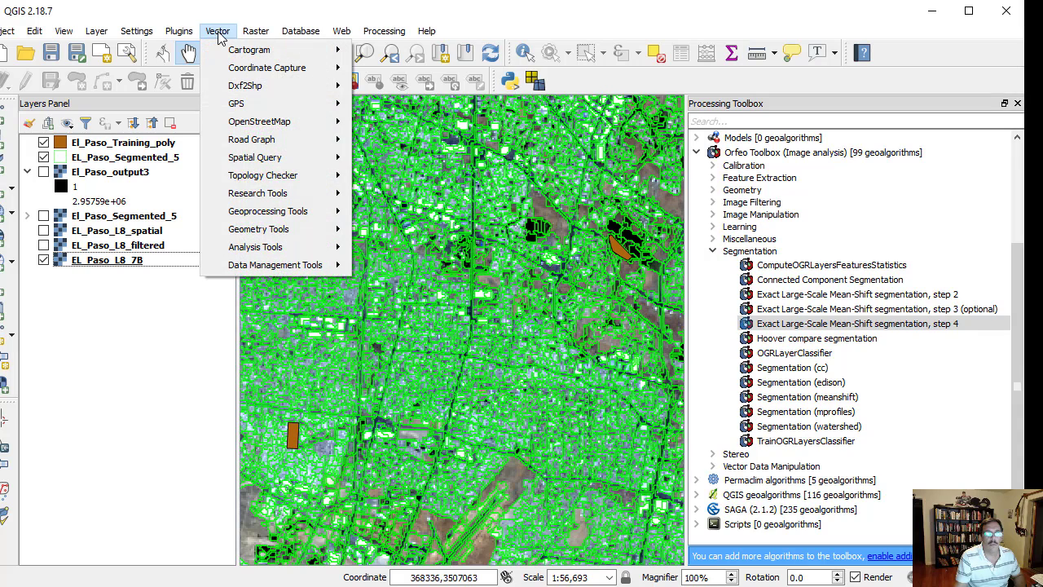
pyautogui.moveTo(309, 271)
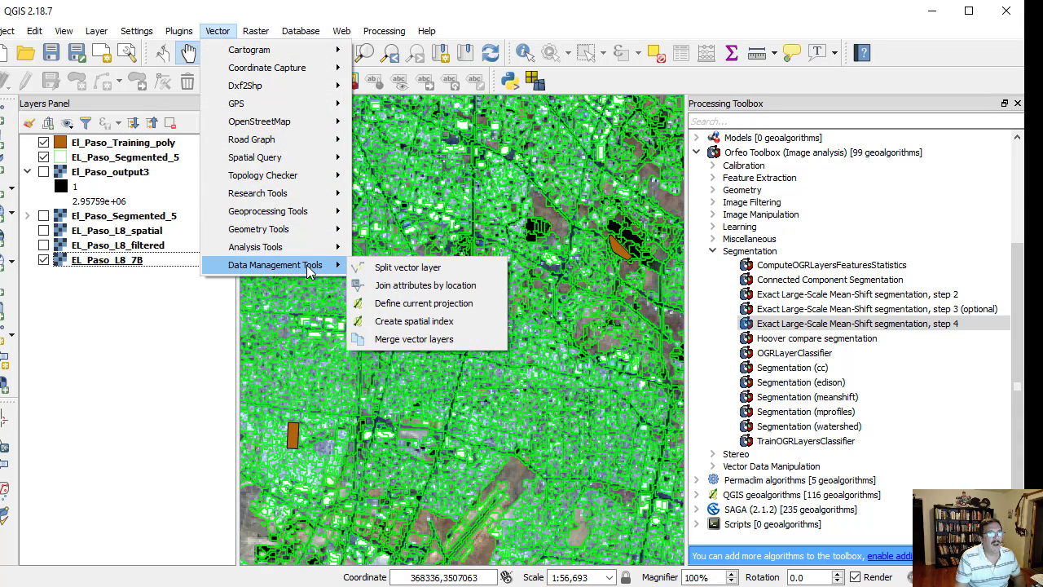
pyautogui.click(414, 289)
pyautogui.scroll(-3, 432, 310)
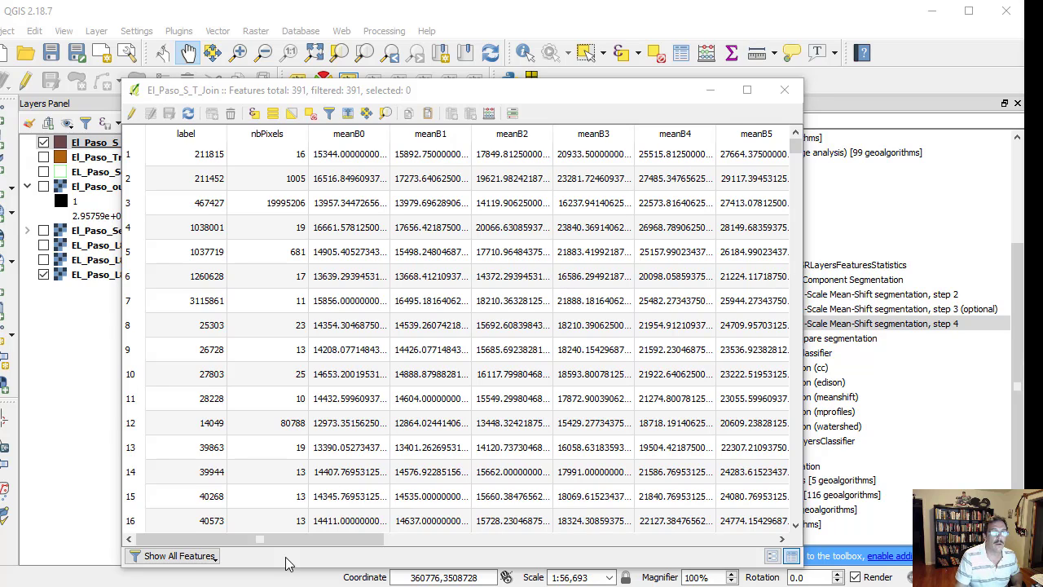
# - Review the joined Id and Class values throughout the El_Paso_S_T_Join attribute table
pyautogui.moveTo(307, 539); pyautogui.dragTo(708, 535)
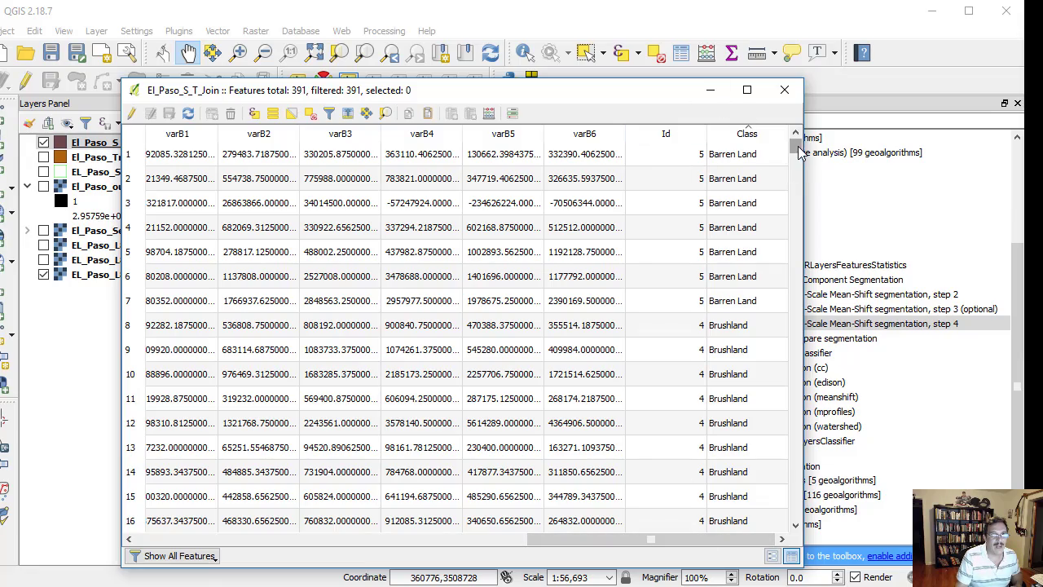
pyautogui.moveTo(797, 147); pyautogui.dragTo(798, 514)
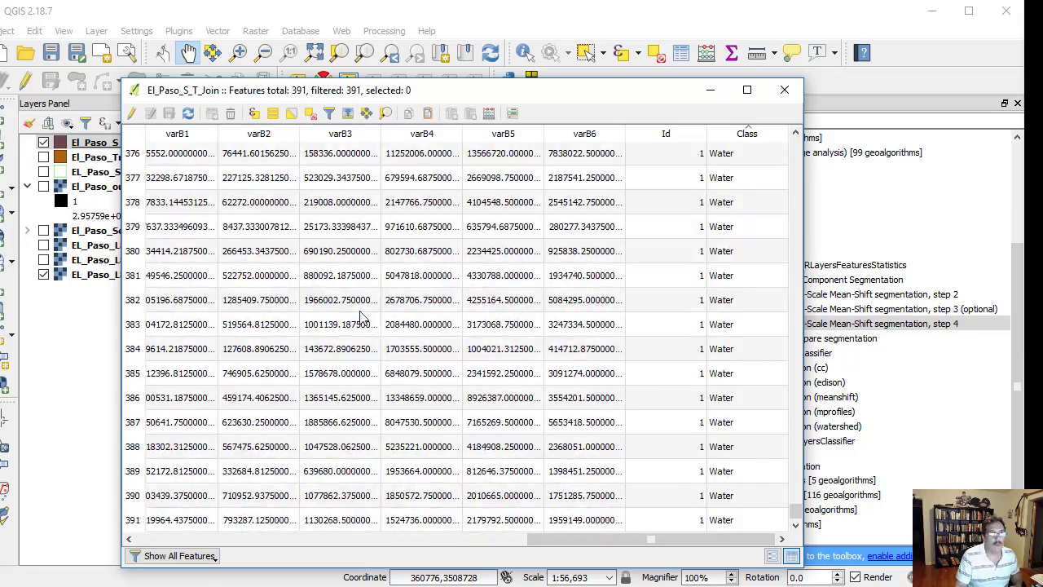
pyautogui.click(786, 90)
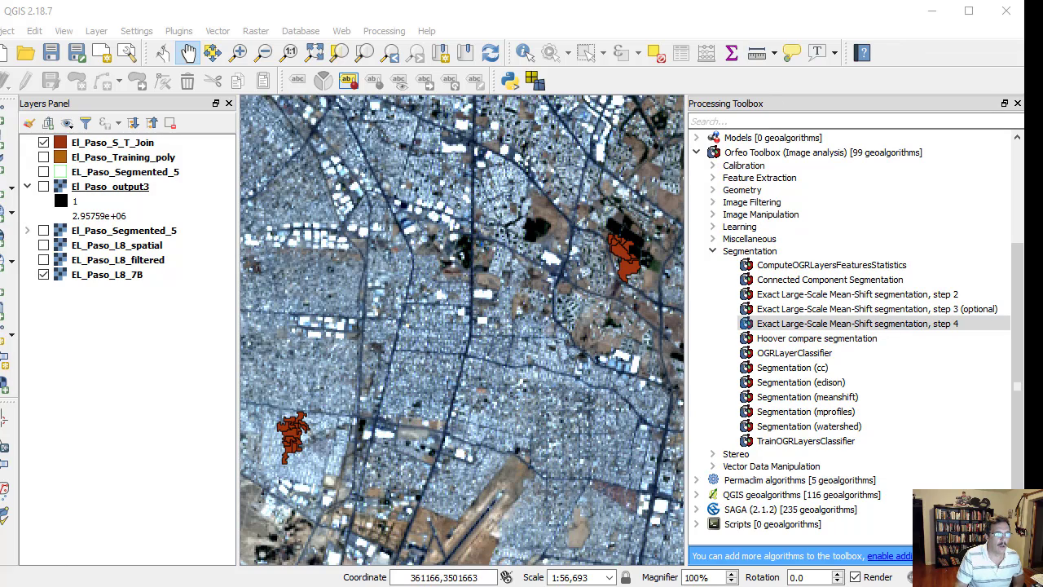
# - Open the OSGeo4W Shell and change to the G:\Projects\Open_OOC_4_BCR\Landsat_8\prueba directory
pyautogui.press('super')
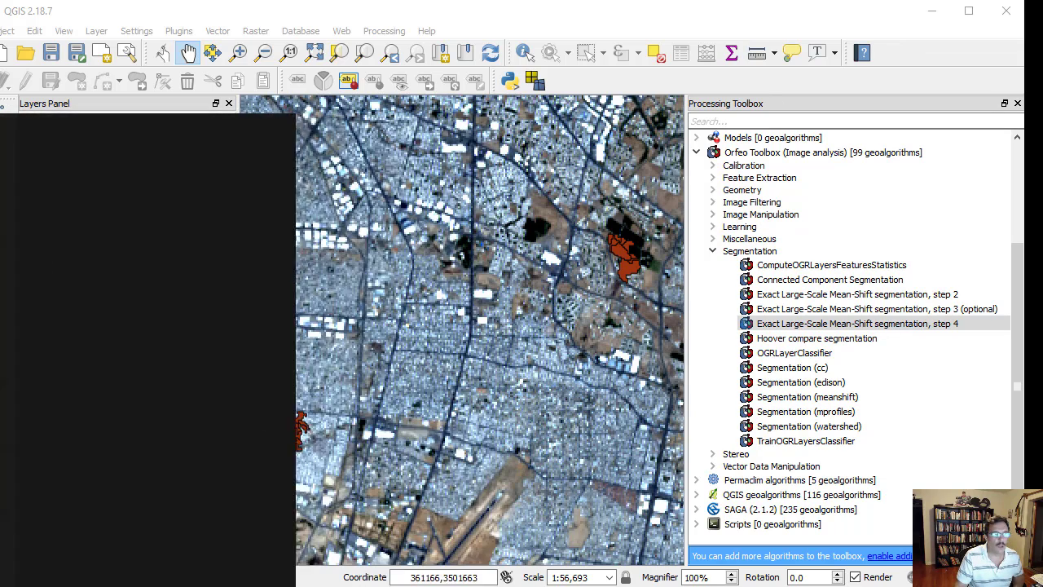
pyautogui.write('os')
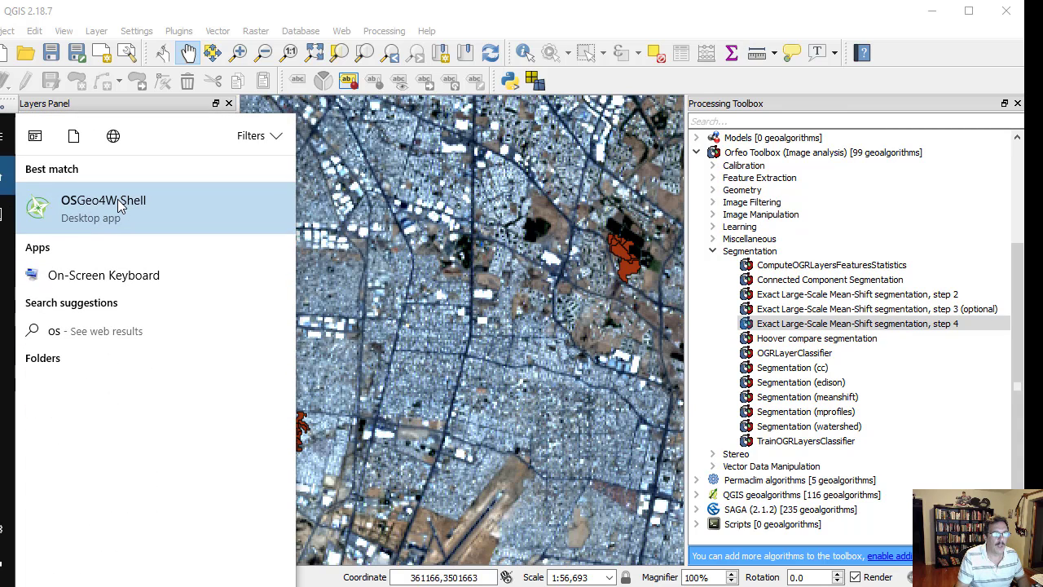
pyautogui.click(118, 206)
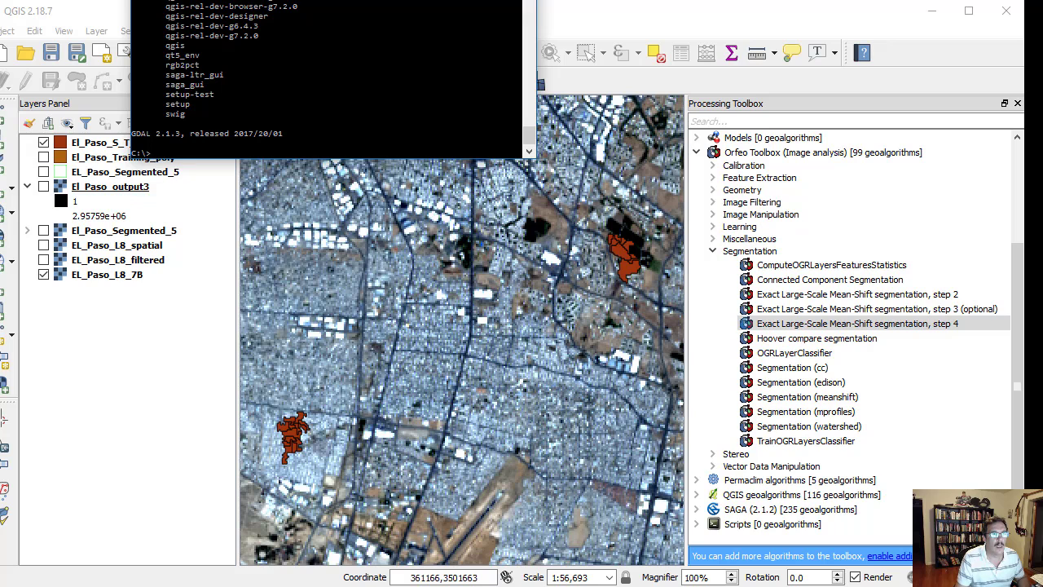
pyautogui.moveTo(324, 0); pyautogui.dragTo(330, 55)
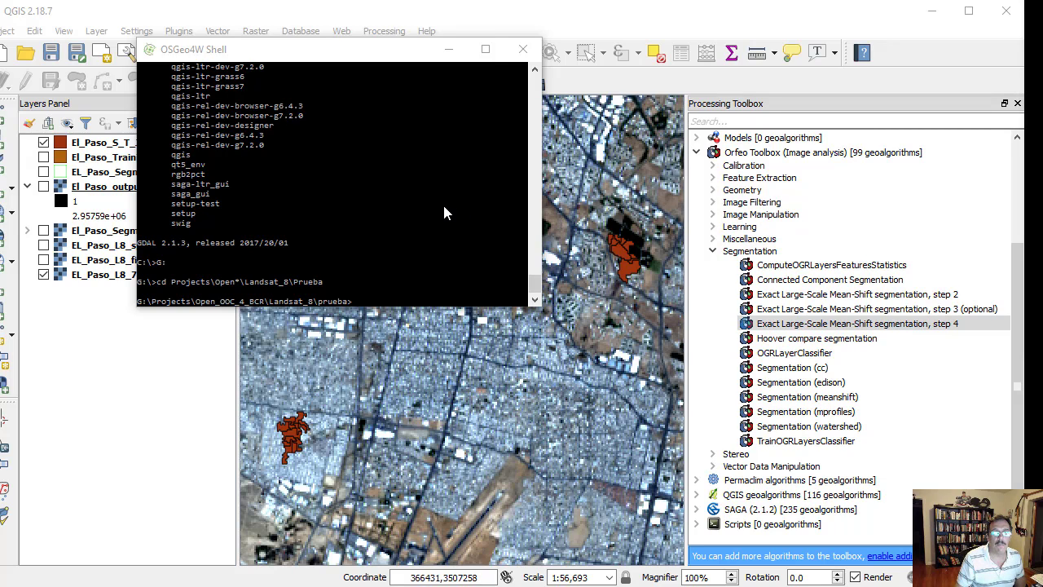
pyautogui.click(444, 212)
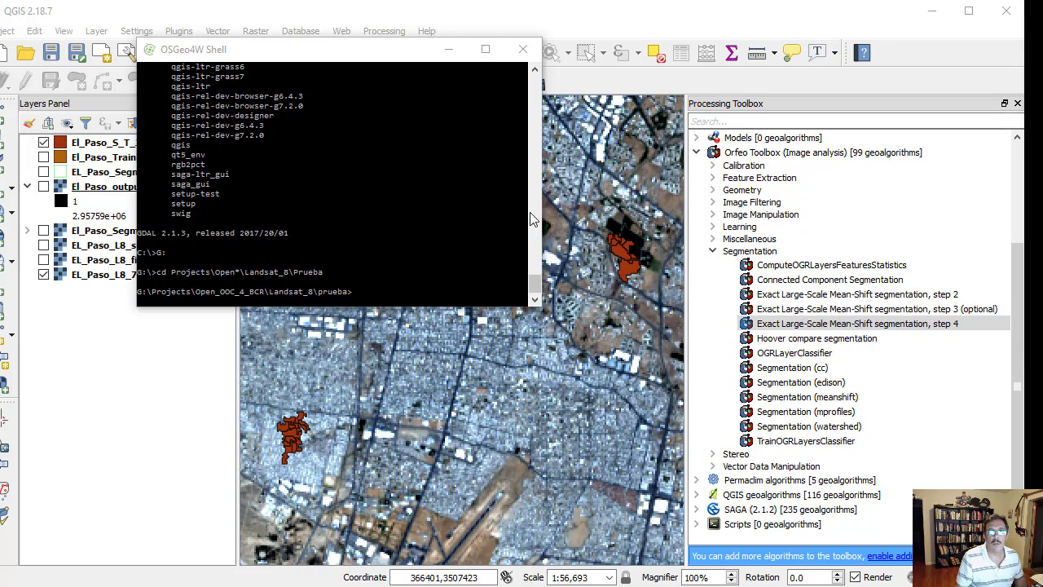
# - Launch the feature statistics tool from the shell with the otbgui_ComputeOGRLayersFeaturesStatistics command
pyautogui.click(431, 214)
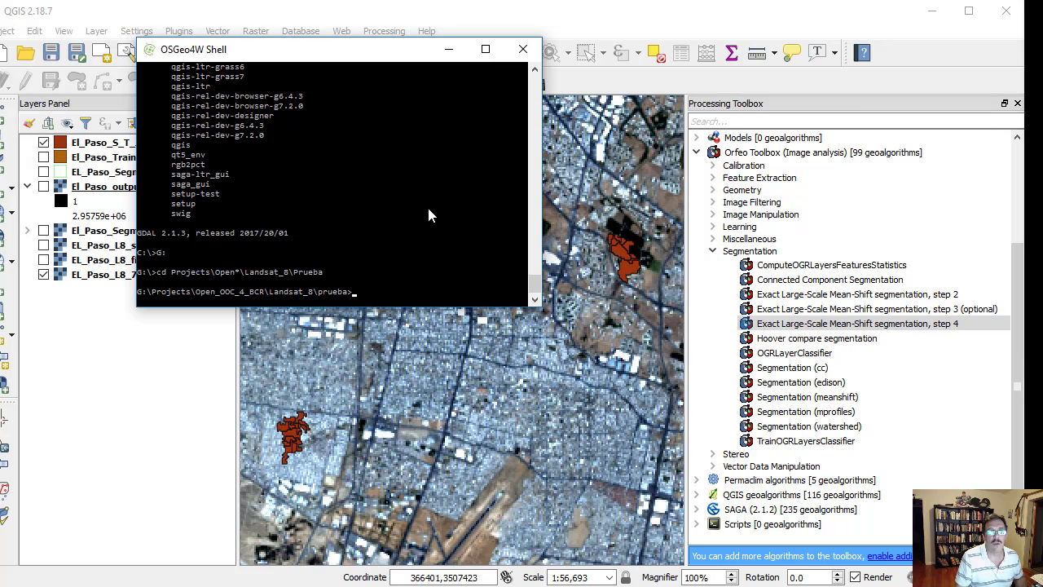
pyautogui.rightClick(393, 281)
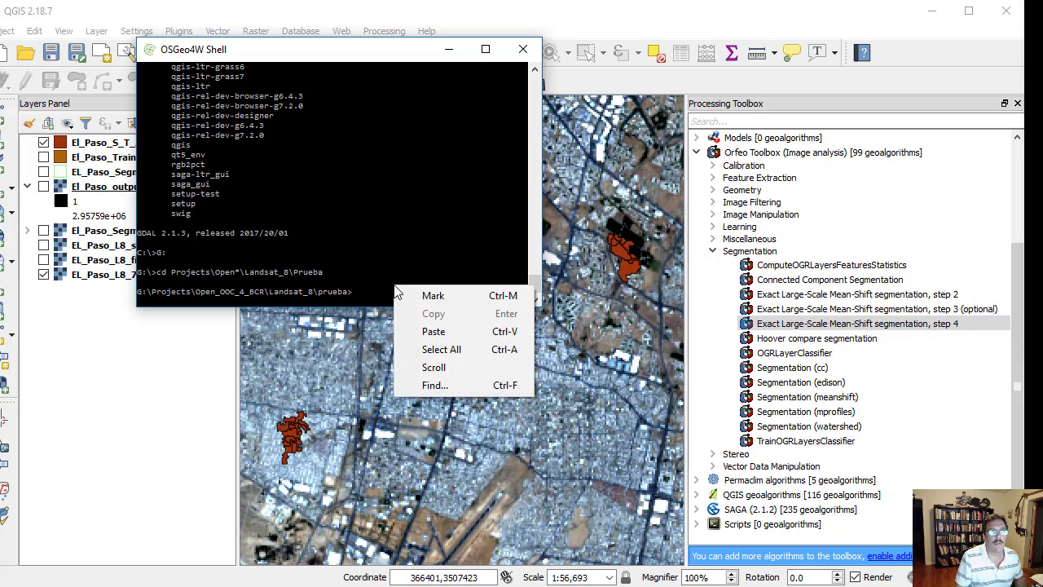
pyautogui.click(437, 340)
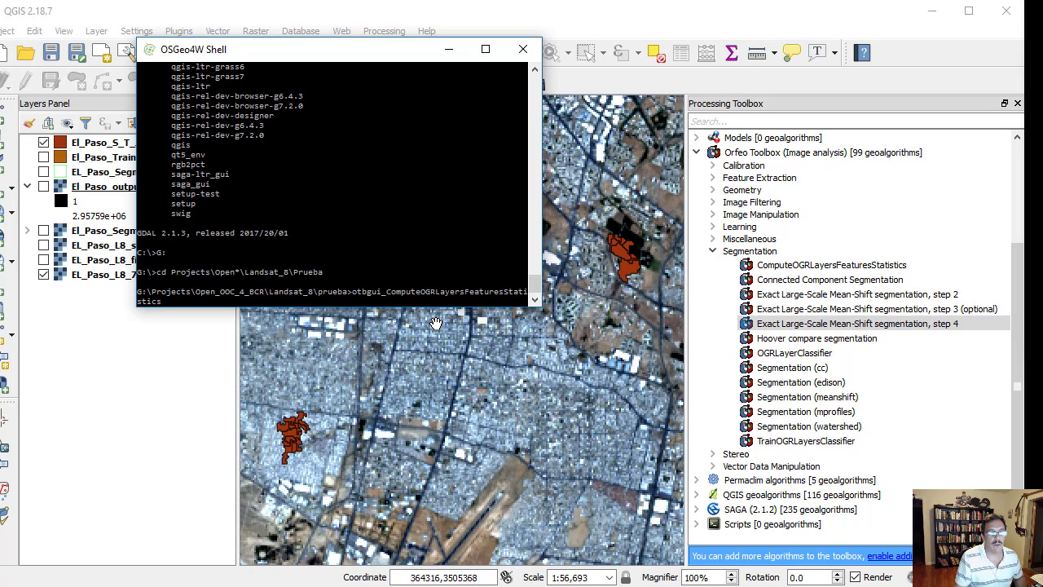
pyautogui.press('Return')
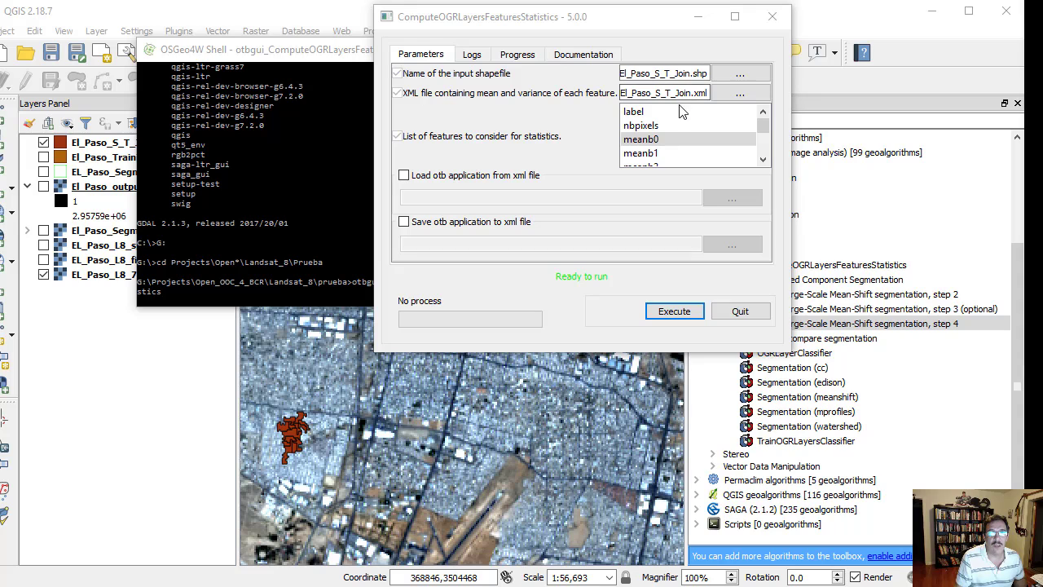
# - Select the features meanb0 through meanb6 for the El_Paso_S_T_Join.shp statistics and quit the tool
pyautogui.click(651, 141)
pyautogui.click(649, 138)
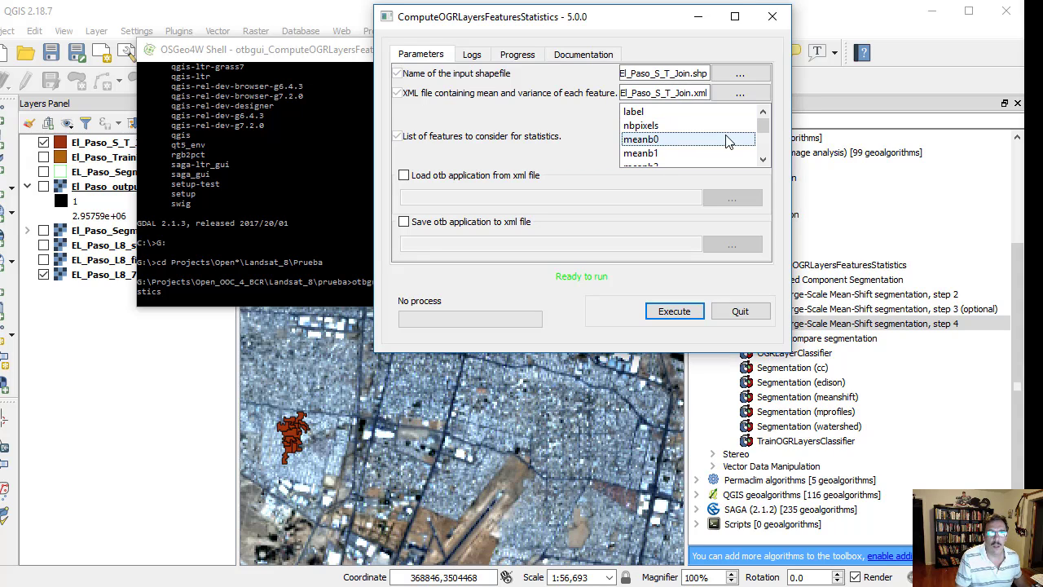
pyautogui.moveTo(764, 126); pyautogui.dragTo(764, 140)
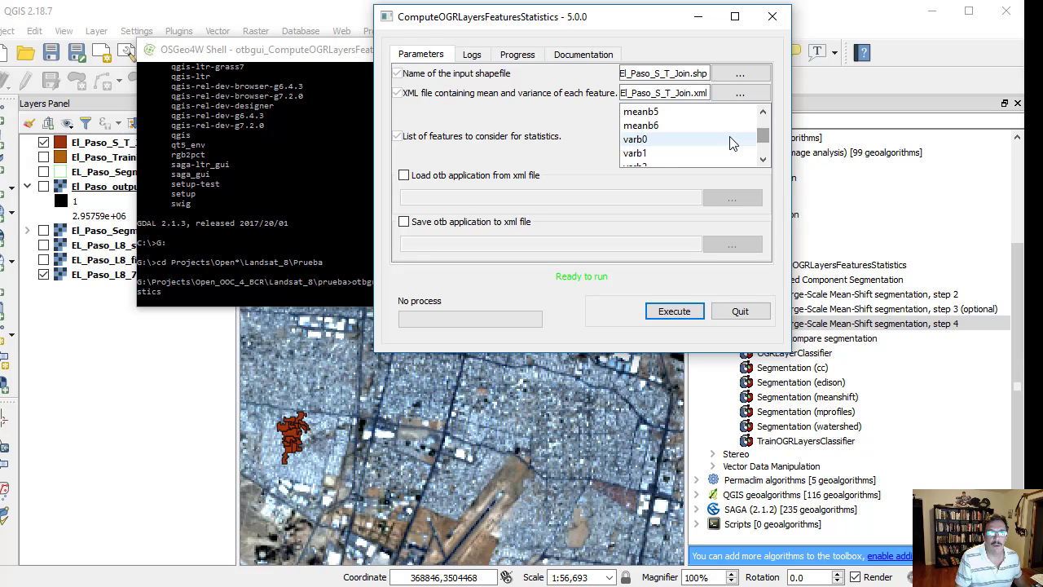
pyautogui.click(646, 126)
pyautogui.keyDown('ctrl'); pyautogui.click(642, 111); pyautogui.keyUp('ctrl')
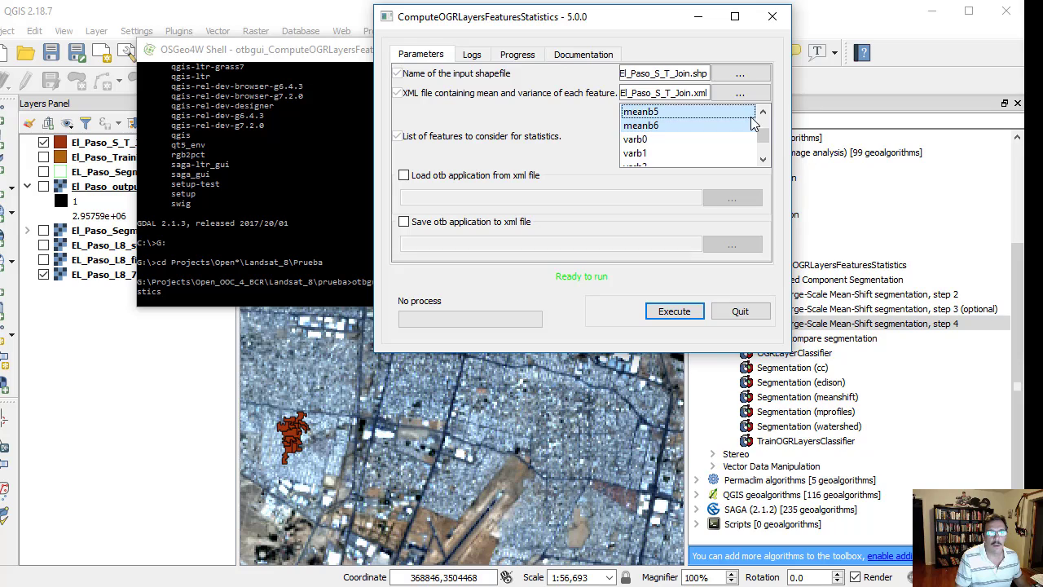
pyautogui.click(762, 112)
pyautogui.keyDown('ctrl'); pyautogui.click(662, 114); pyautogui.keyUp('ctrl')
pyautogui.click(763, 111)
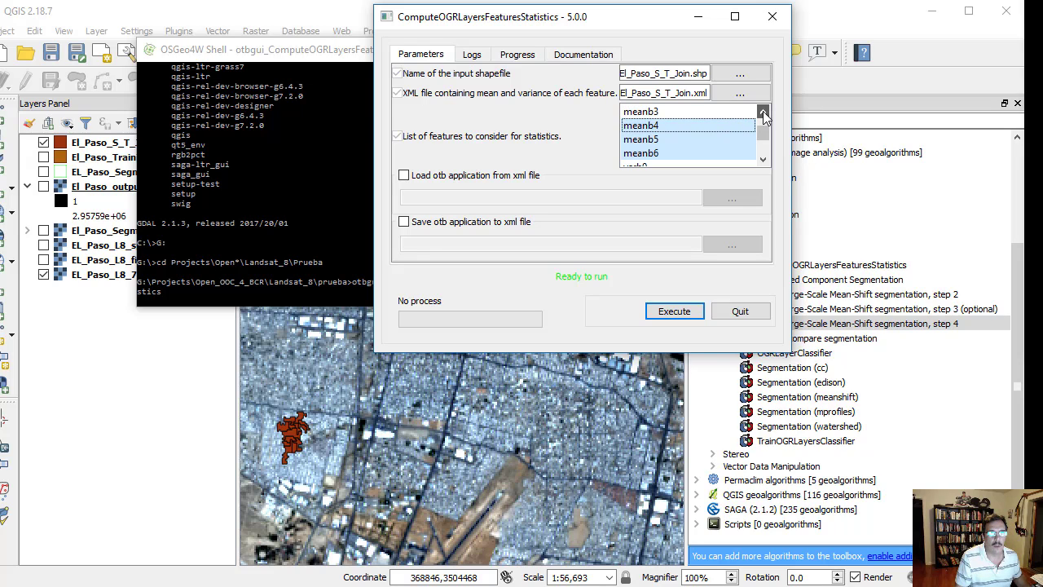
pyautogui.keyDown('ctrl'); pyautogui.click(718, 114); pyautogui.keyUp('ctrl')
pyautogui.click(763, 112)
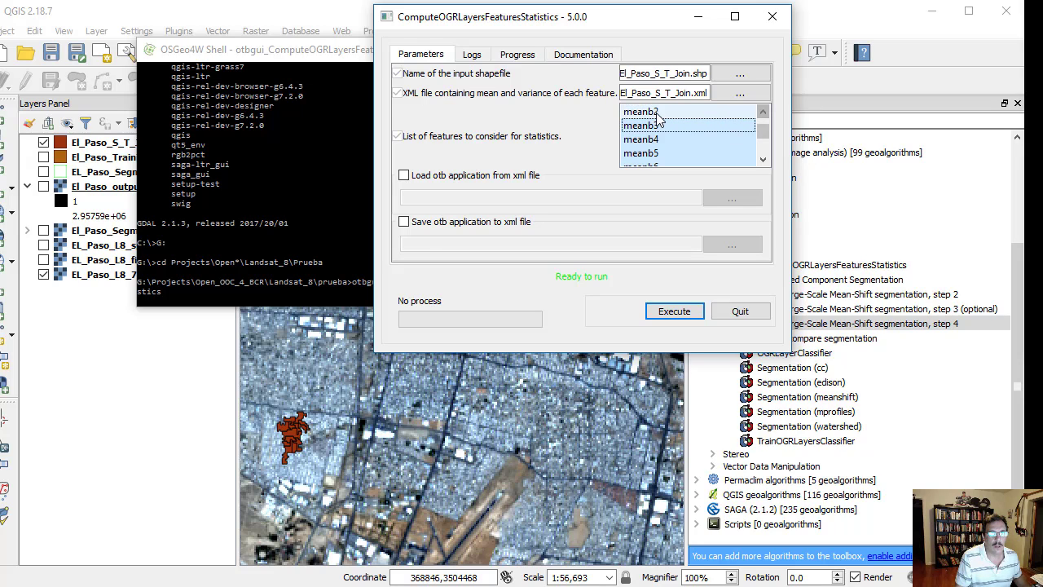
pyautogui.keyDown('ctrl'); pyautogui.click(659, 114); pyautogui.keyUp('ctrl')
pyautogui.click(763, 112)
pyautogui.keyDown('ctrl'); pyautogui.click(659, 114); pyautogui.keyUp('ctrl')
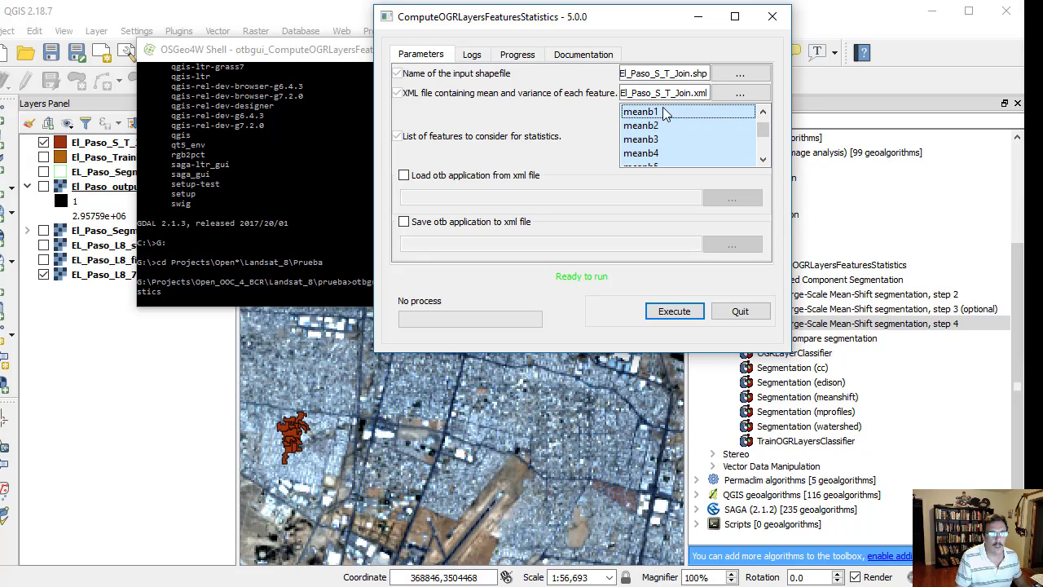
pyautogui.click(763, 112)
pyautogui.click(762, 112)
pyautogui.keyDown('ctrl'); pyautogui.click(652, 128); pyautogui.keyUp('ctrl')
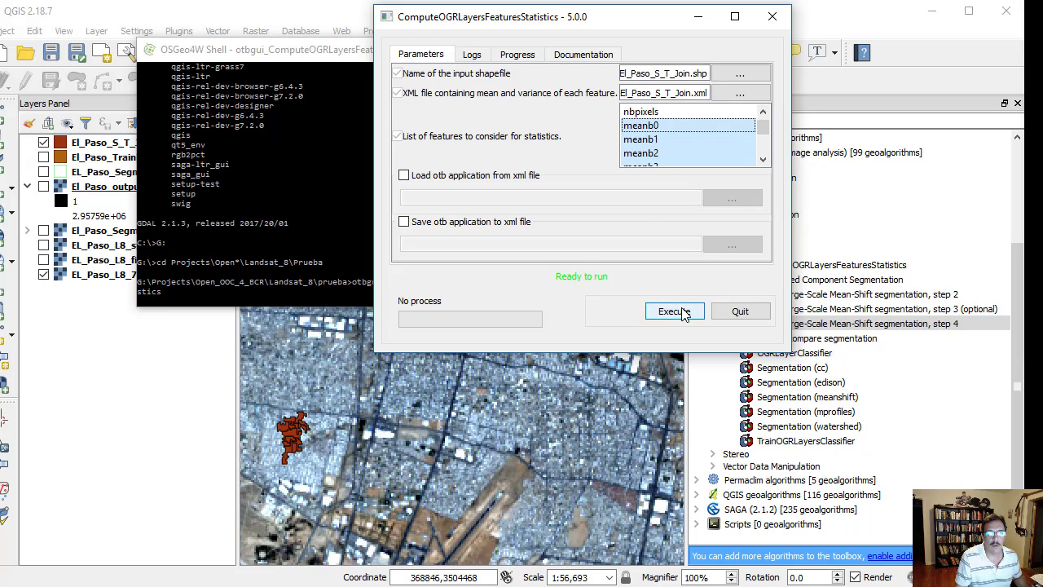
pyautogui.click(737, 311)
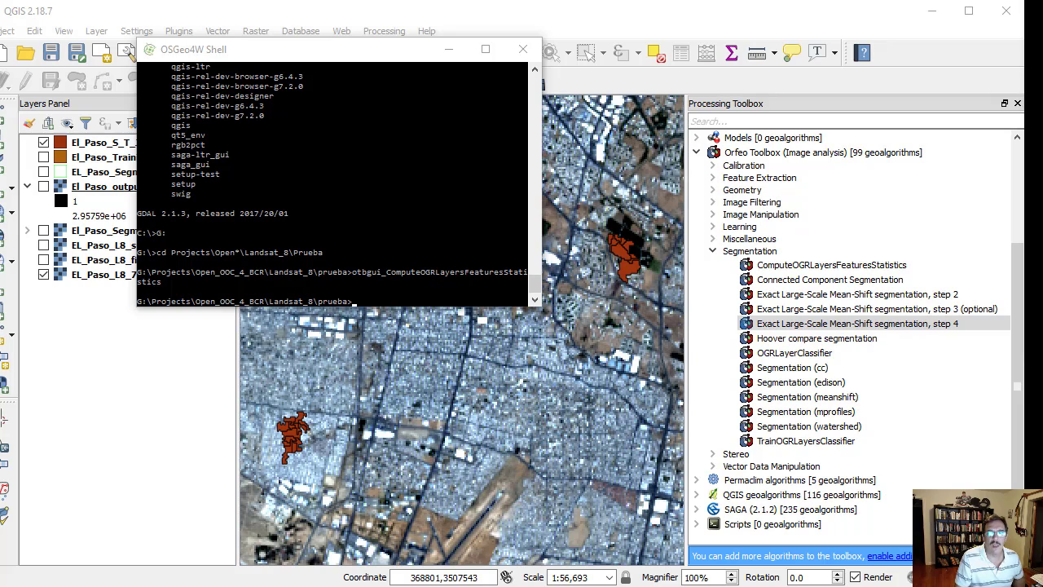
# - Open El_Paso_S_T_Join.xml from the prueba folder and examine its mean and standard deviation statistics
pyautogui.hotkey('alt', 'Tab')
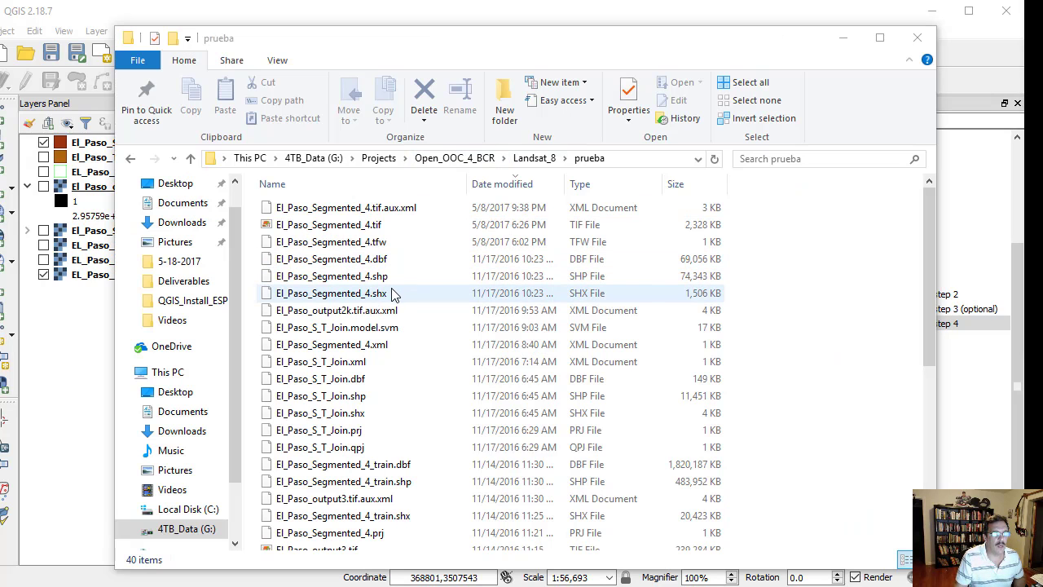
pyautogui.scroll(-2, 390, 293)
pyautogui.click(356, 260)
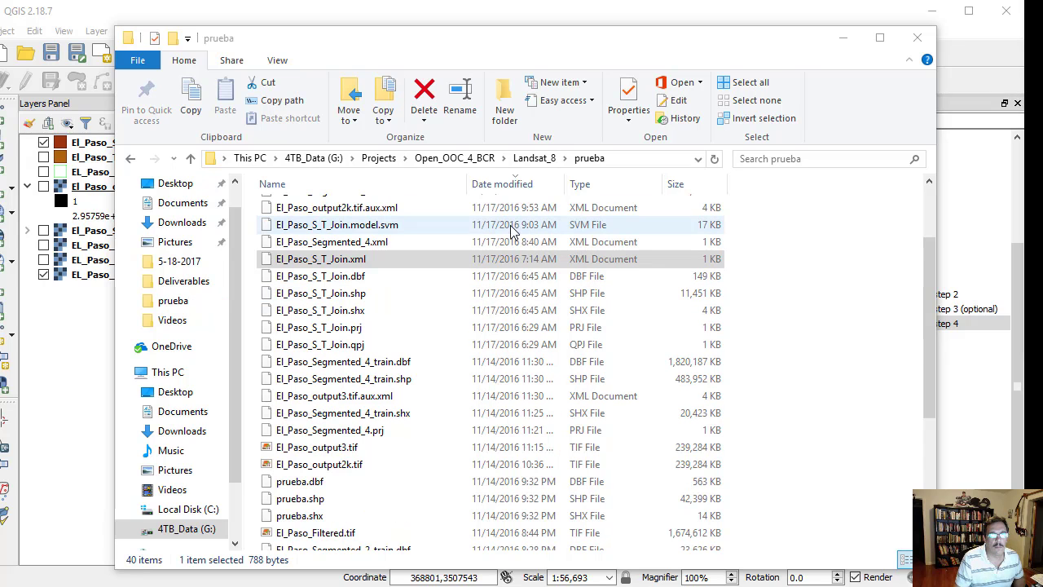
pyautogui.doubleClick(356, 259)
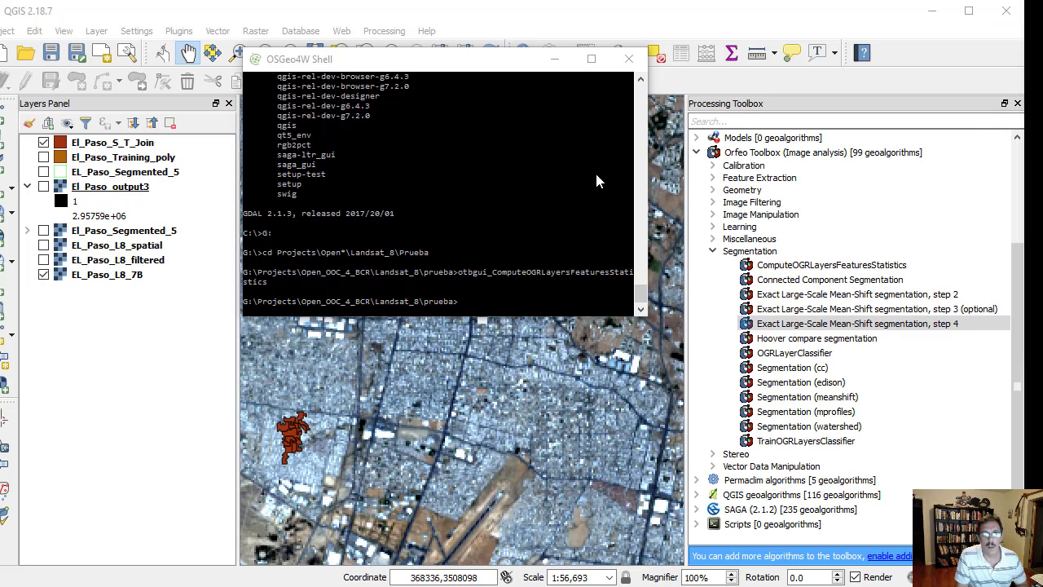
# - Return to the OSGeo4W Shell and rerun the earlier otbgui_ComputeOGRLayersFeaturesStatistics command
pyautogui.rightClick(596, 176)
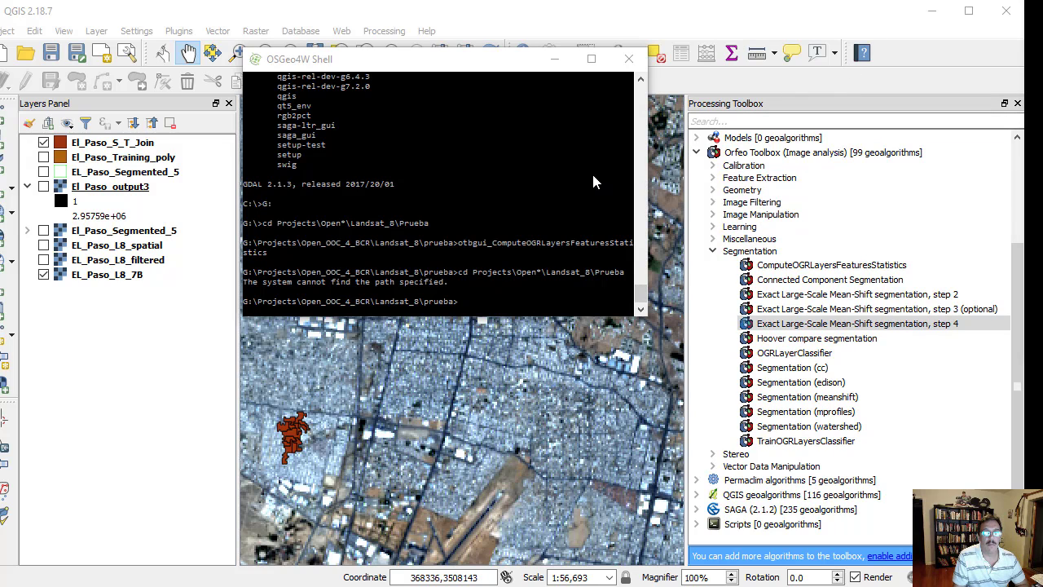
pyautogui.press('Up')
pyautogui.press('Up')
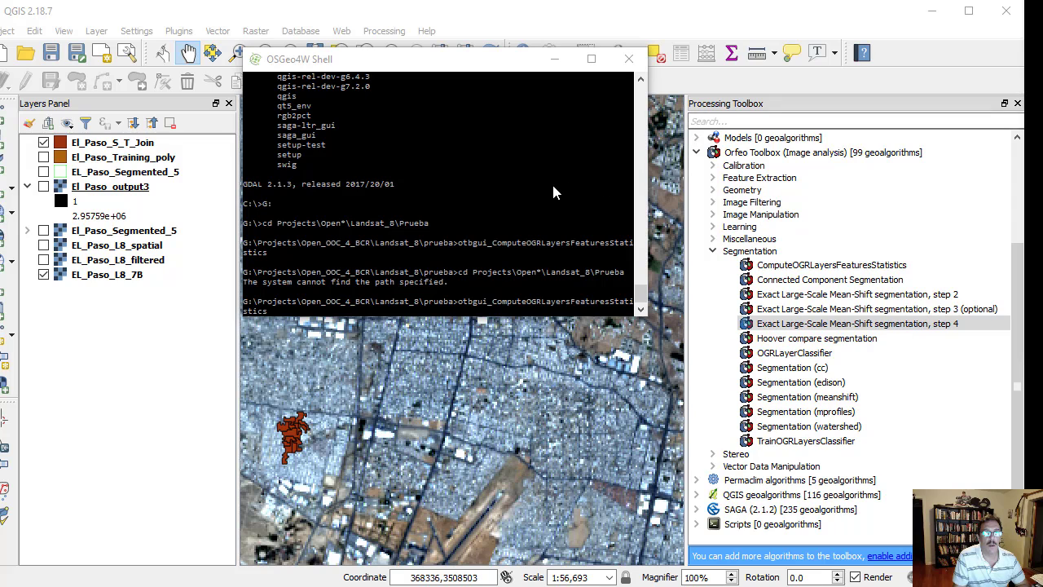
pyautogui.press('Return')
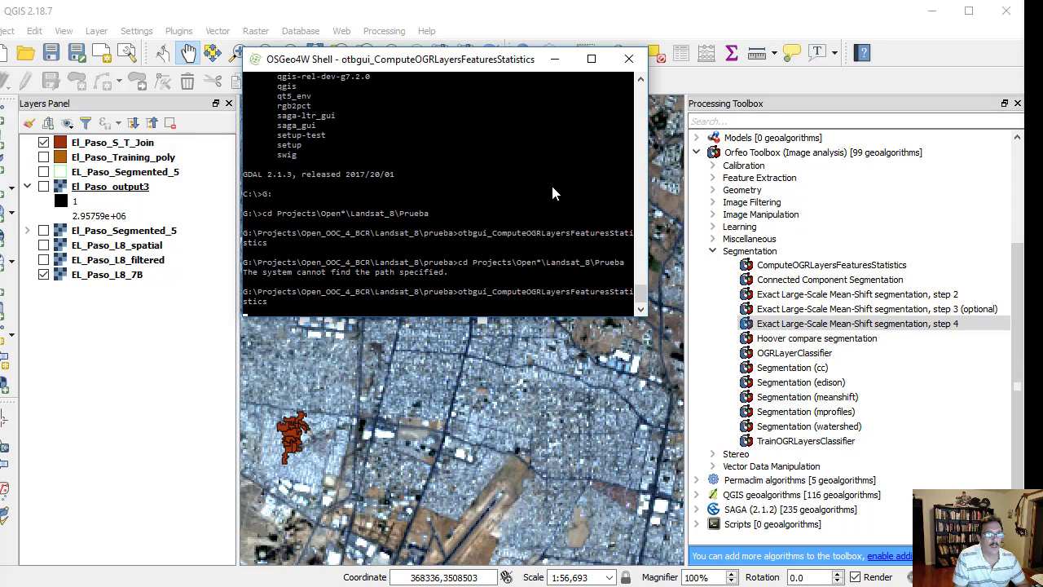
pyautogui.moveTo(566, 19); pyautogui.dragTo(572, 127)
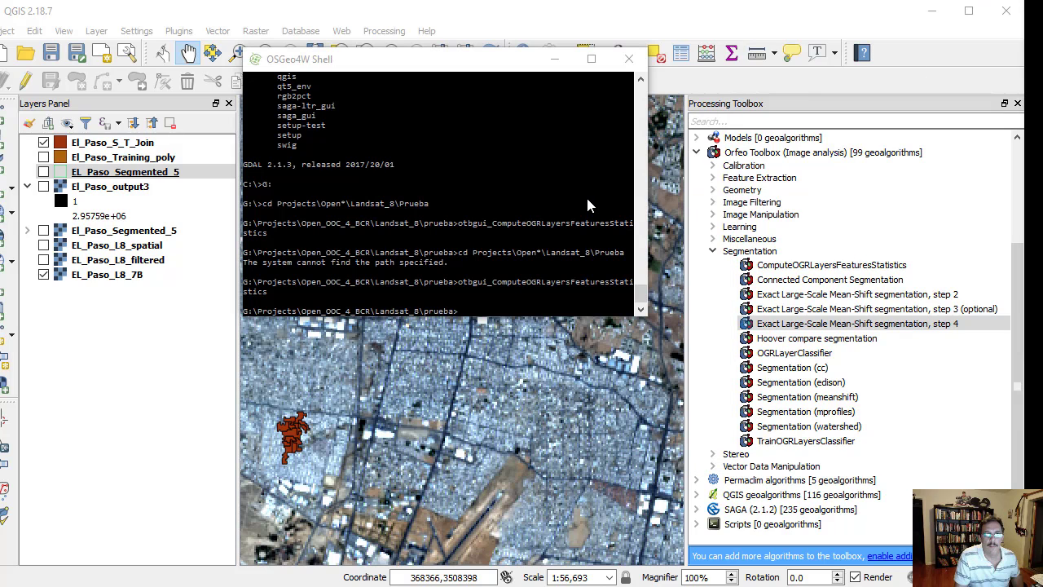
# - Launch otbgui_TrainOGRLayersClassifier from the shell and read the tool's documentation
pyautogui.click(587, 199)
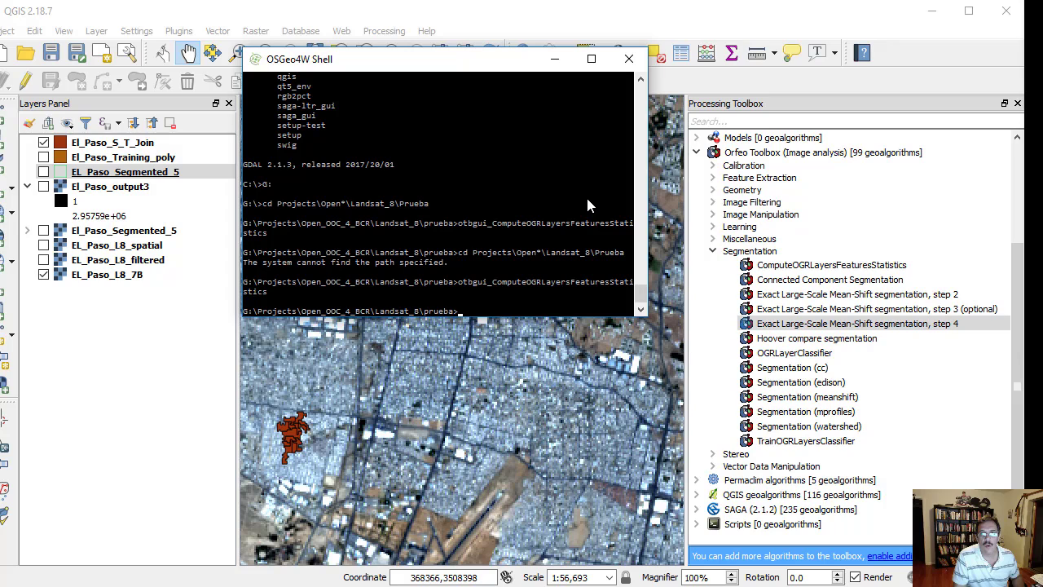
pyautogui.write('otbgui_TrainOGRLayersClassifier')
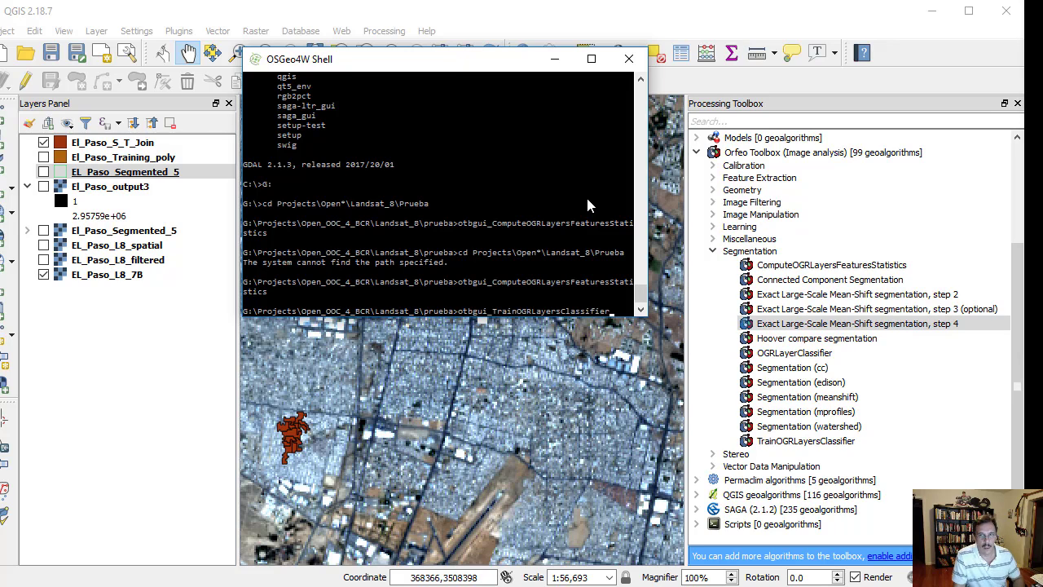
pyautogui.press('Return')
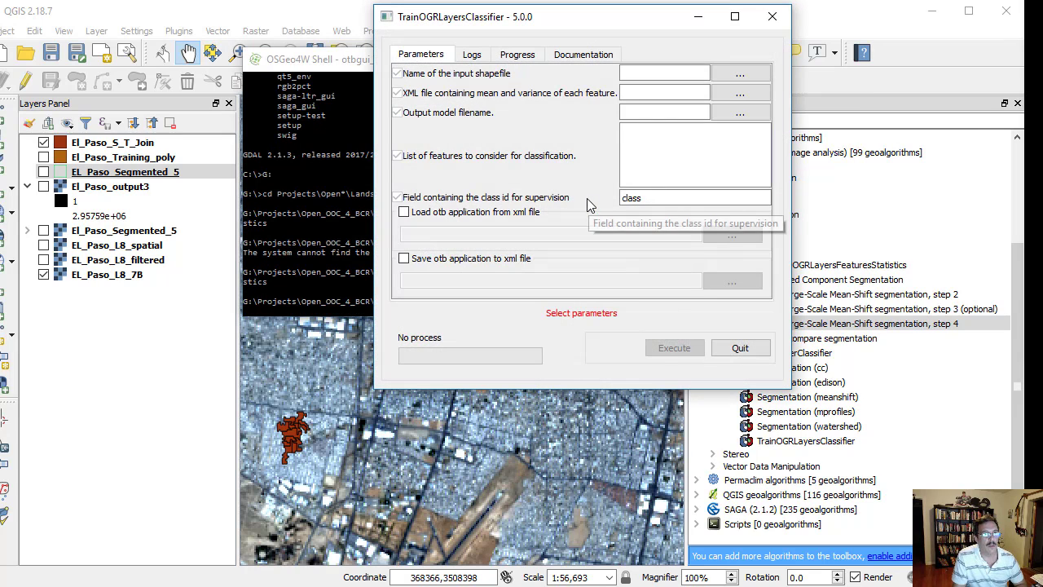
pyautogui.click(590, 60)
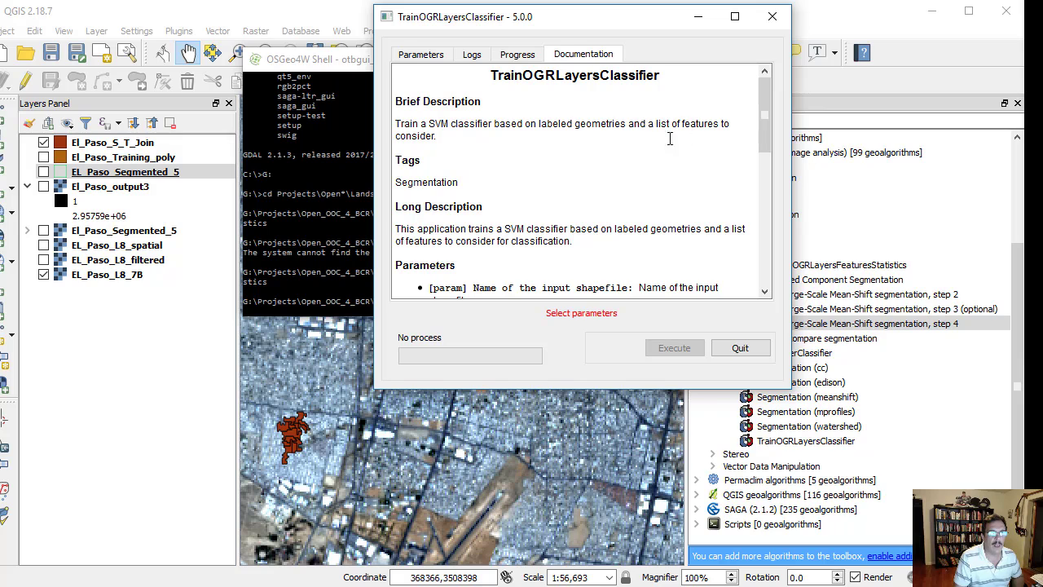
# - Configure the classifier with El_Paso_S_T_Join.shp, El_Paso_S_T_Join.xml, features meanb0 through meanb6, output model El_Paso_S_T_Join.model.svm and class field Id
pyautogui.click(253, 584)
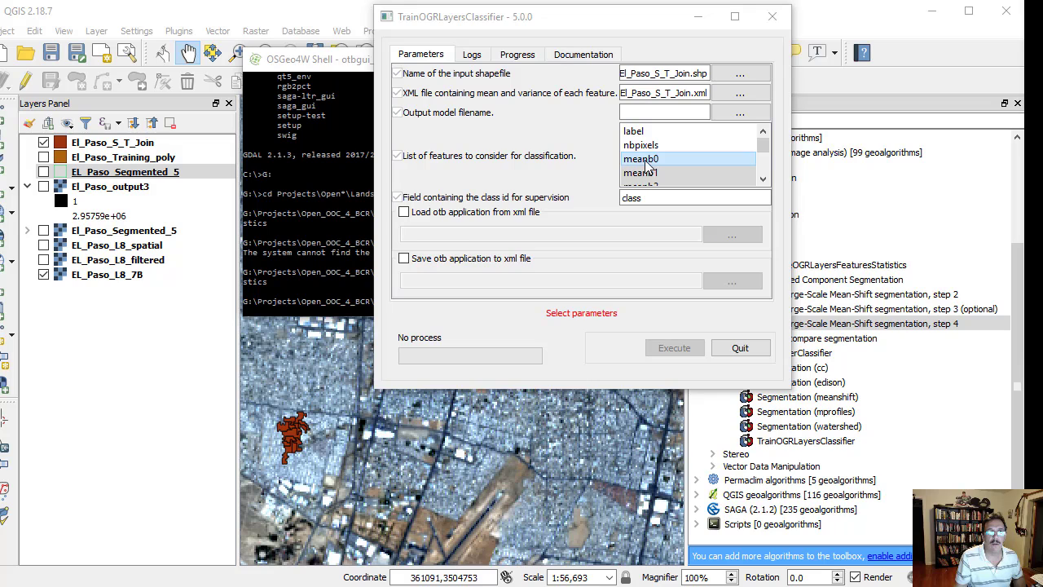
pyautogui.moveTo(764, 141); pyautogui.dragTo(764, 152)
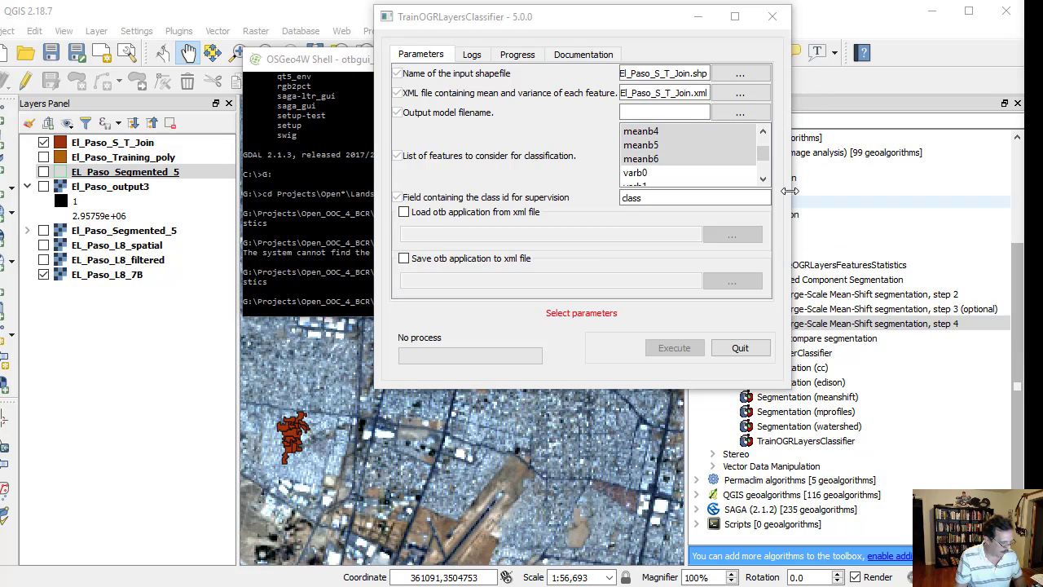
pyautogui.click(685, 112)
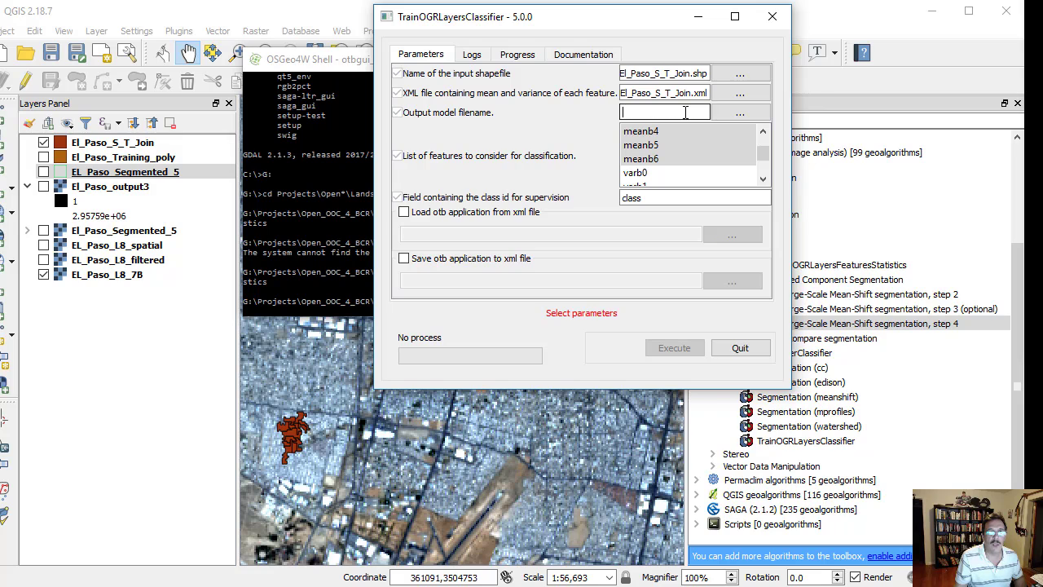
pyautogui.write('El_Paso_S_T_Join.model.svm')
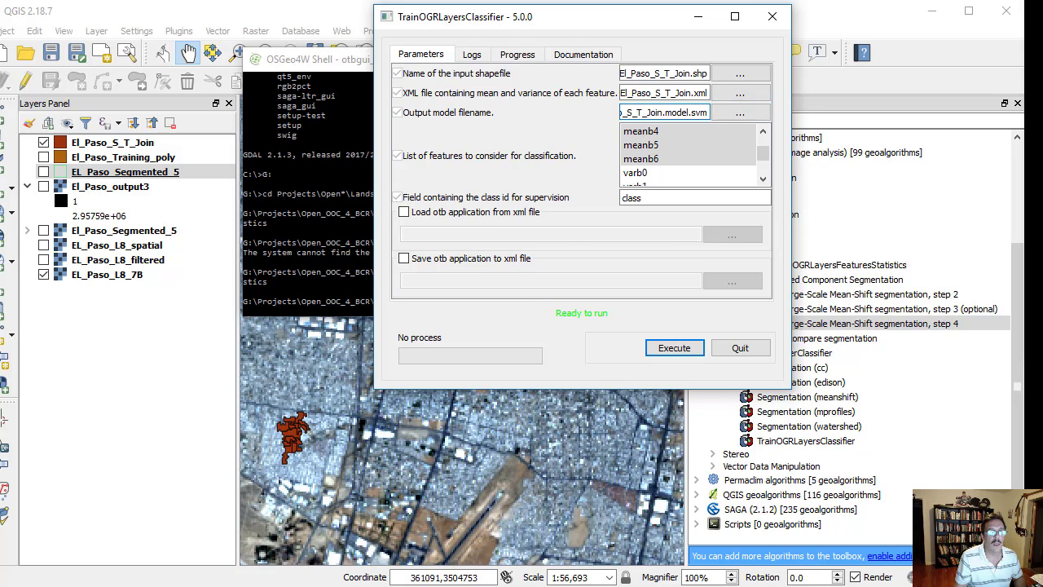
pyautogui.click(890, 2)
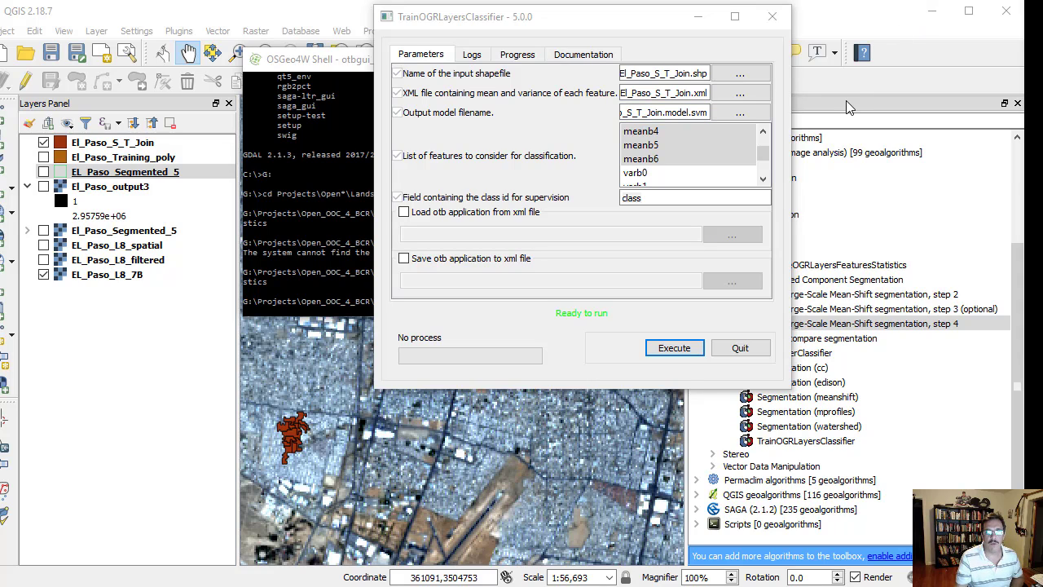
pyautogui.moveTo(670, 197); pyautogui.dragTo(624, 201)
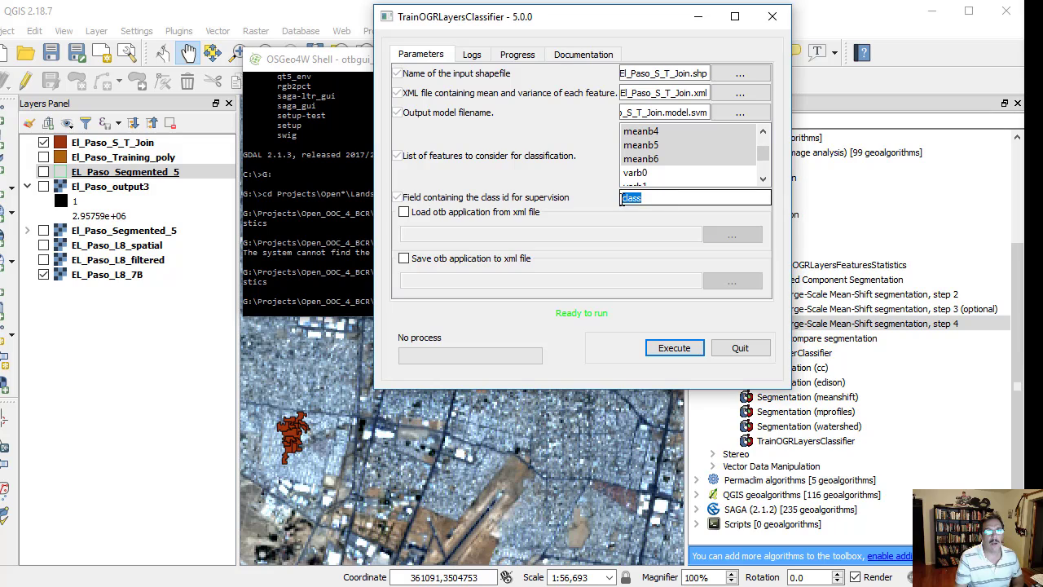
pyautogui.write('Id')
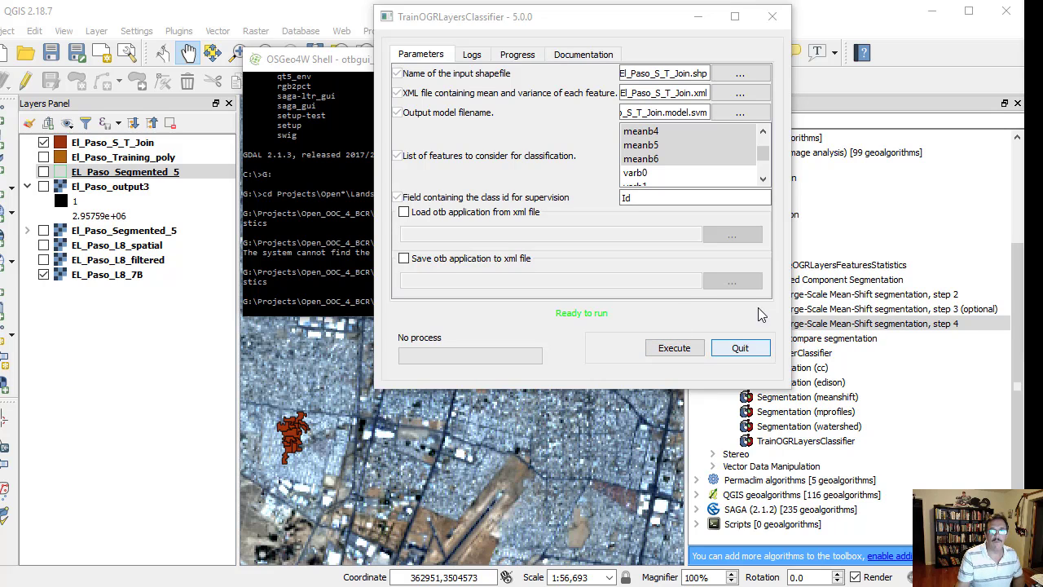
# - Open El_Paso_S_T_Join.model.svm from the prueba folder, choosing Notepad as the app always used for .svm files
pyautogui.hotkey('alt', 'Tab')
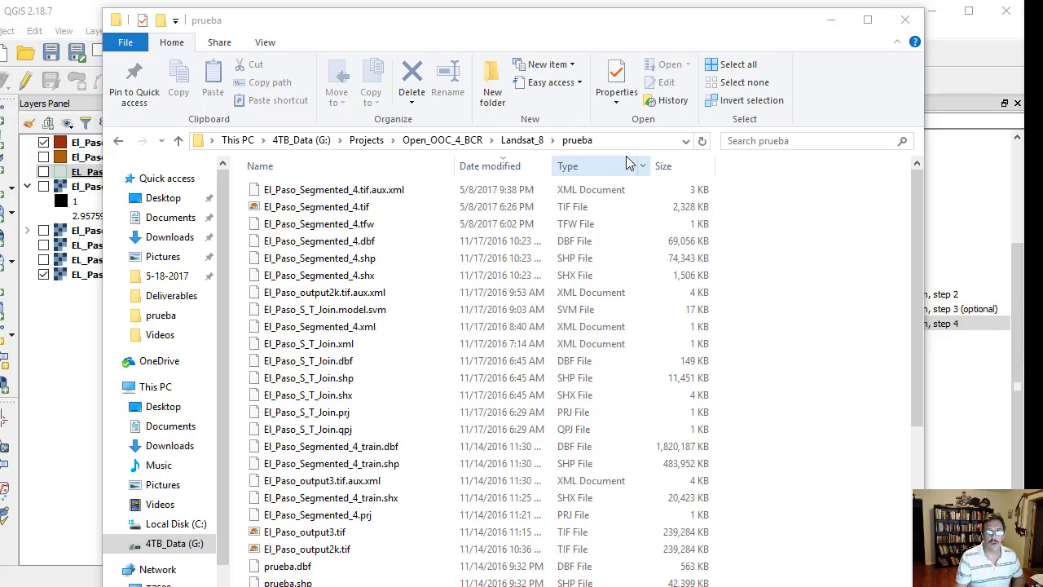
pyautogui.click(341, 315)
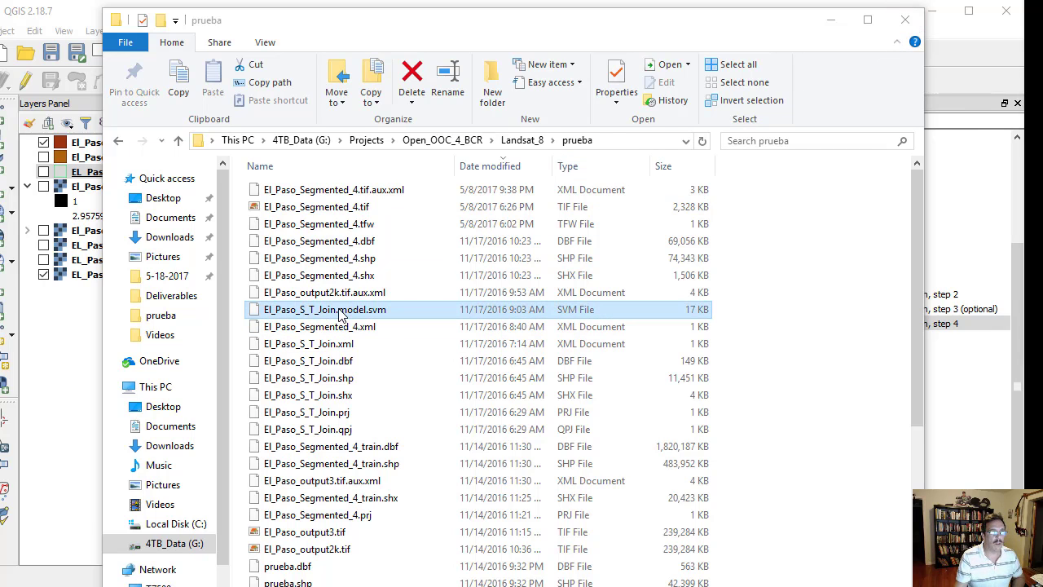
pyautogui.doubleClick(341, 314)
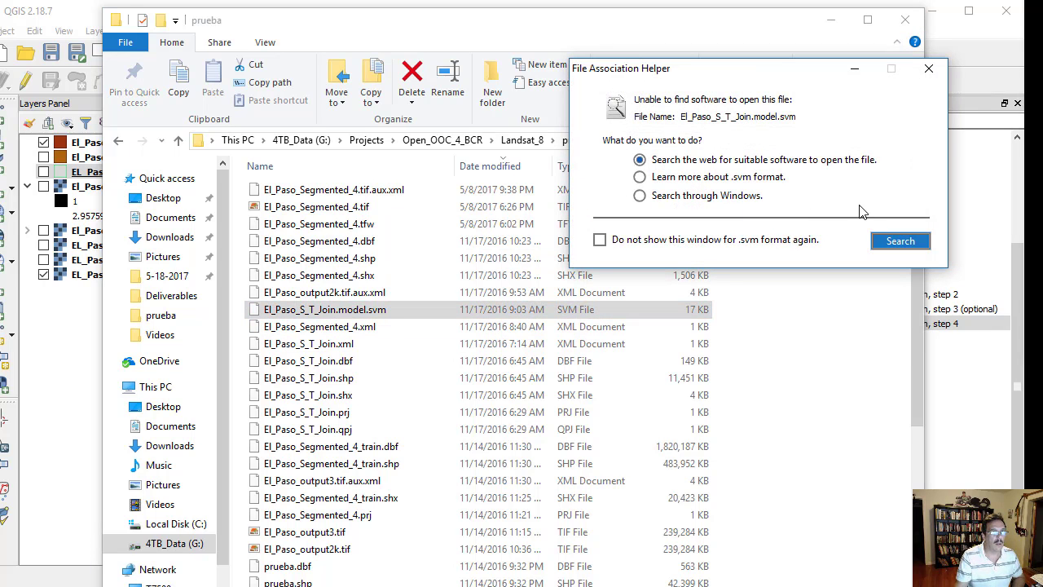
pyautogui.click(929, 68)
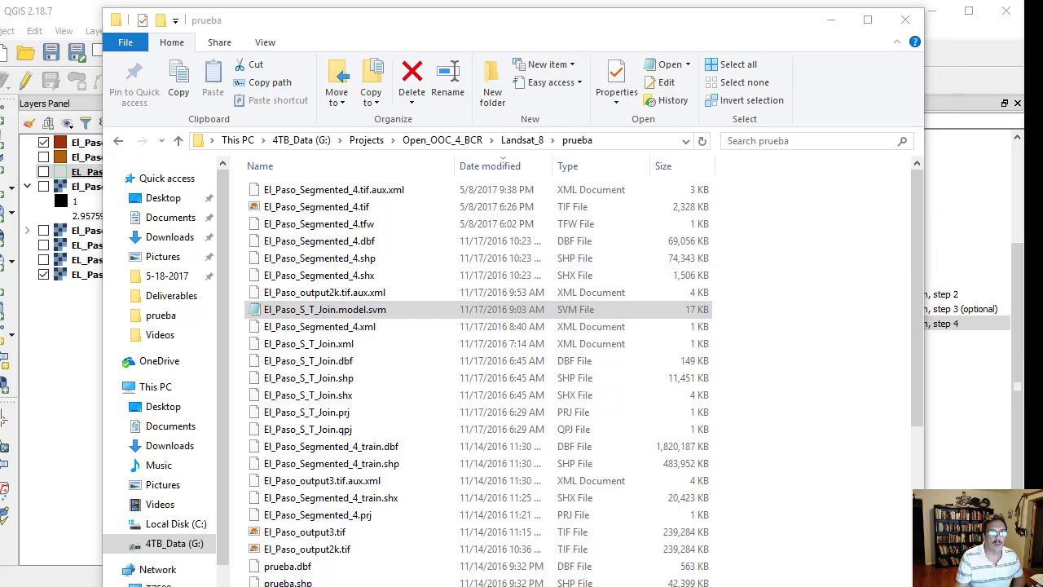
pyautogui.doubleClick(306, 316)
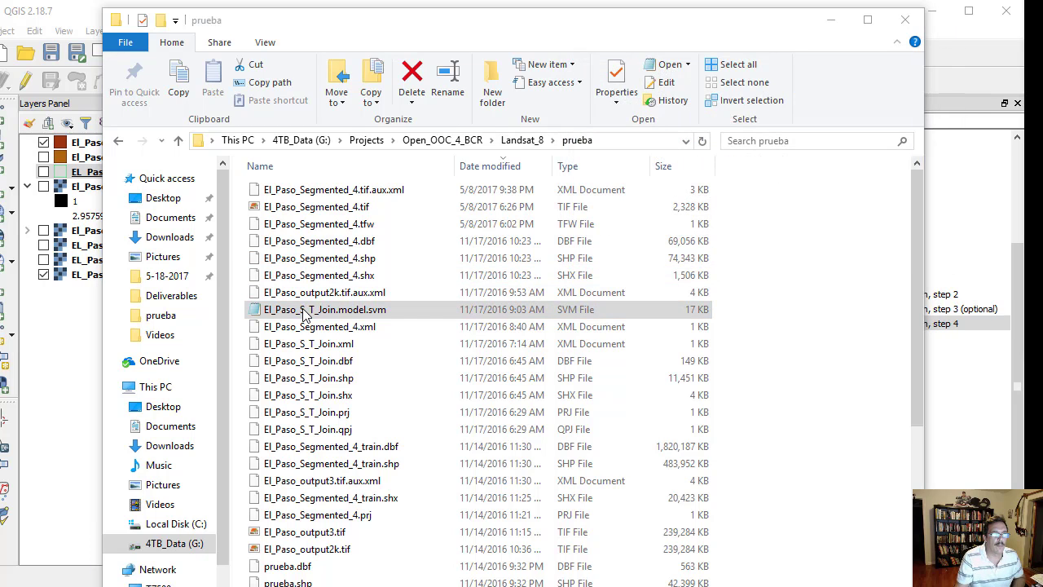
pyautogui.click(677, 31)
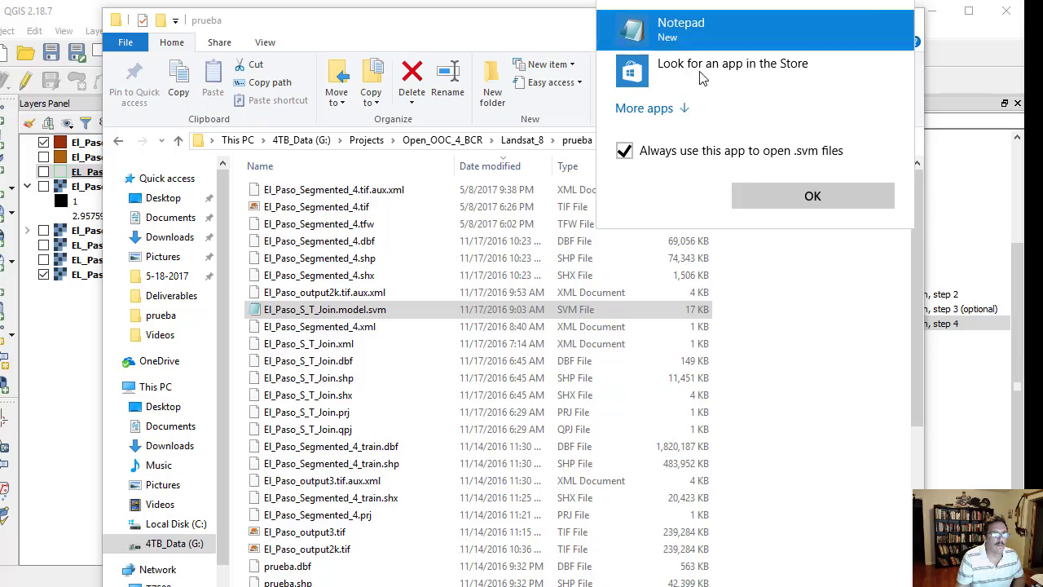
pyautogui.click(794, 200)
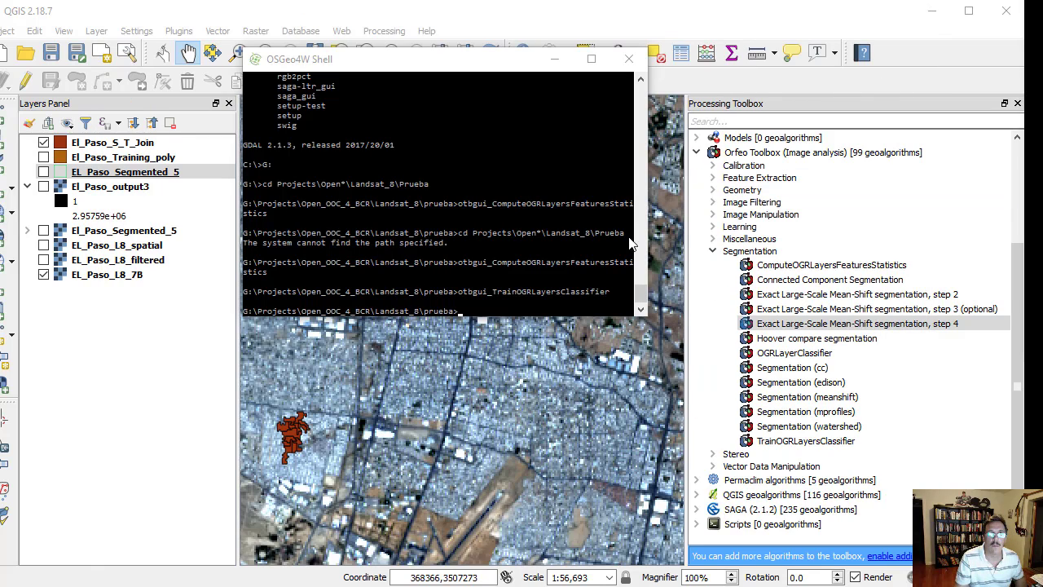
# - Paste the otbgui_OGRLayerClassifier command into the OSGeo4W Shell and run it to launch the classifier tool
pyautogui.rightClick(542, 281)
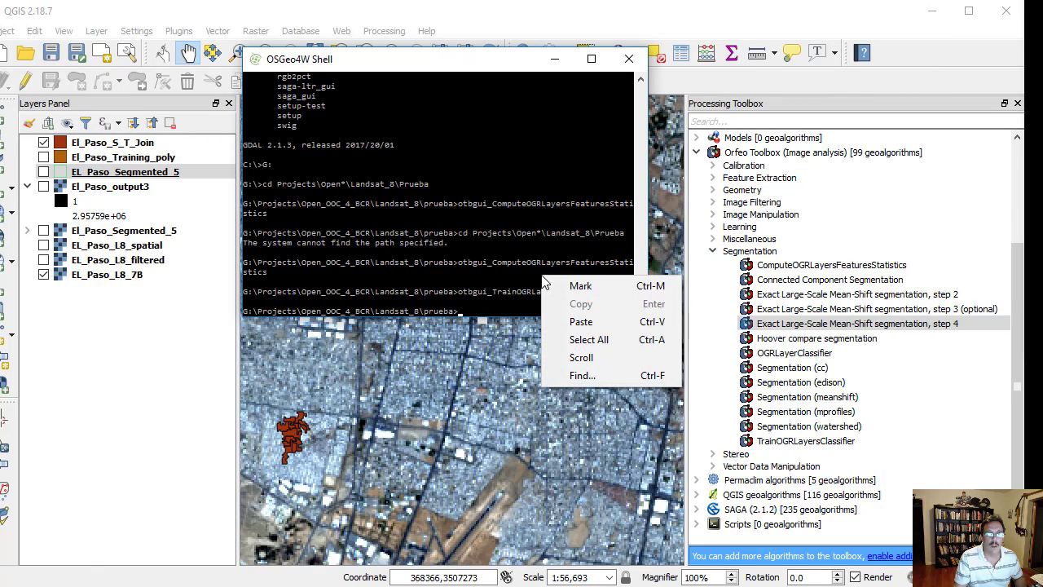
pyautogui.click(579, 321)
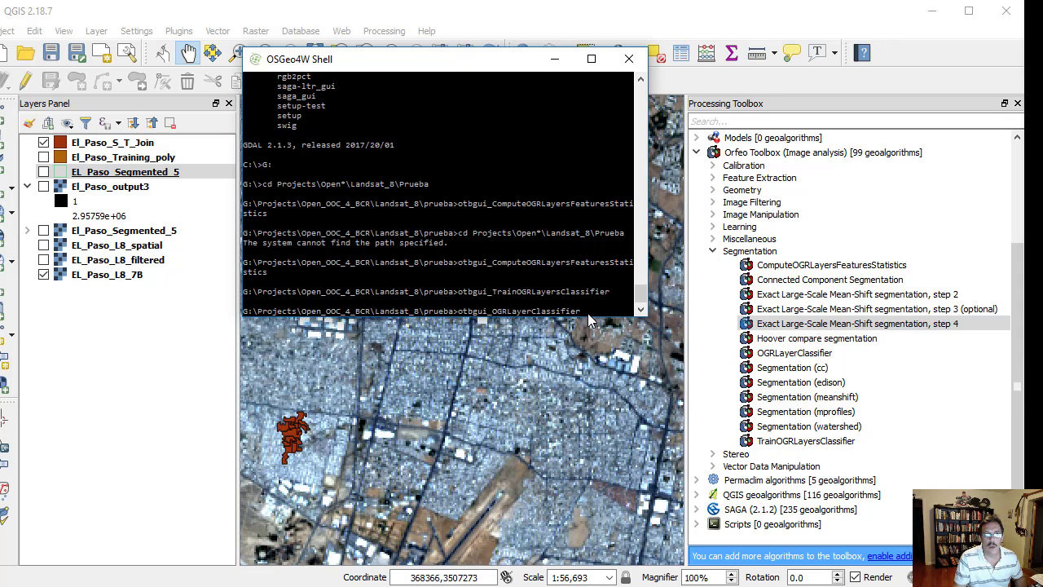
pyautogui.press('Return')
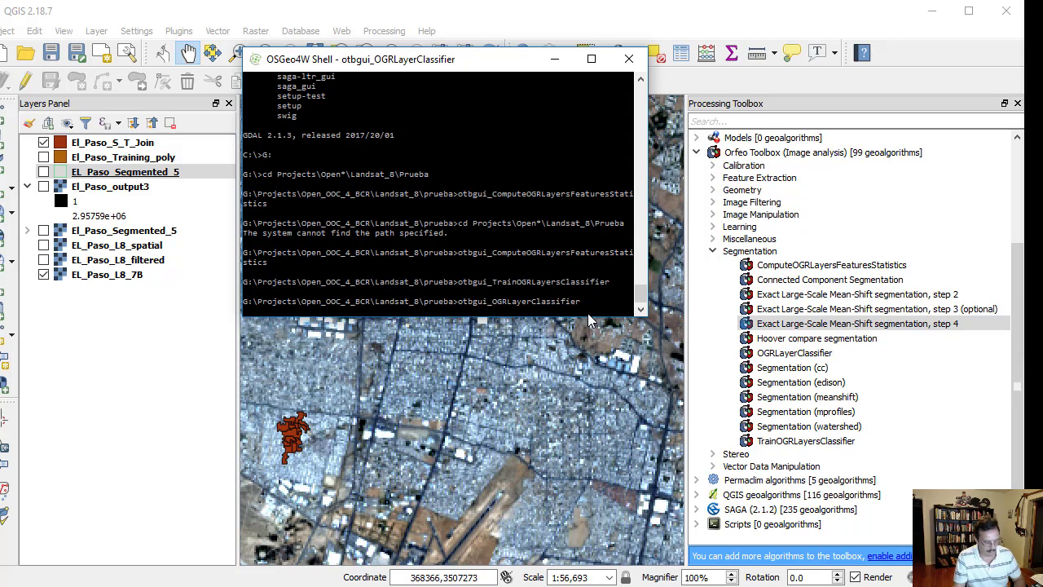
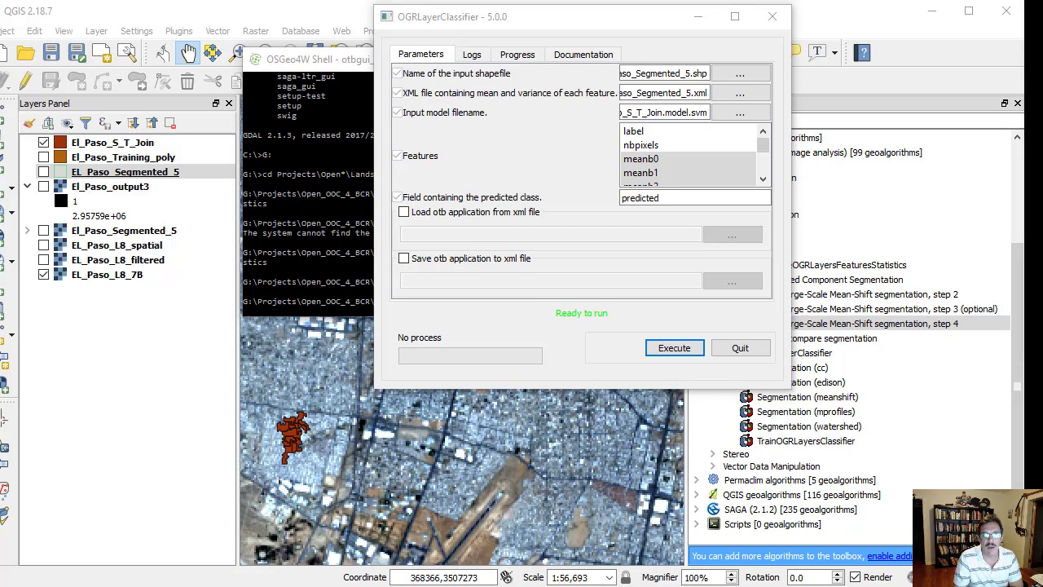
# - Show the EL_Paso_Segmented_5 vector layer and inspect the predicted column in its attribute table
pyautogui.click(43, 171)
pyautogui.rightClick(167, 176)
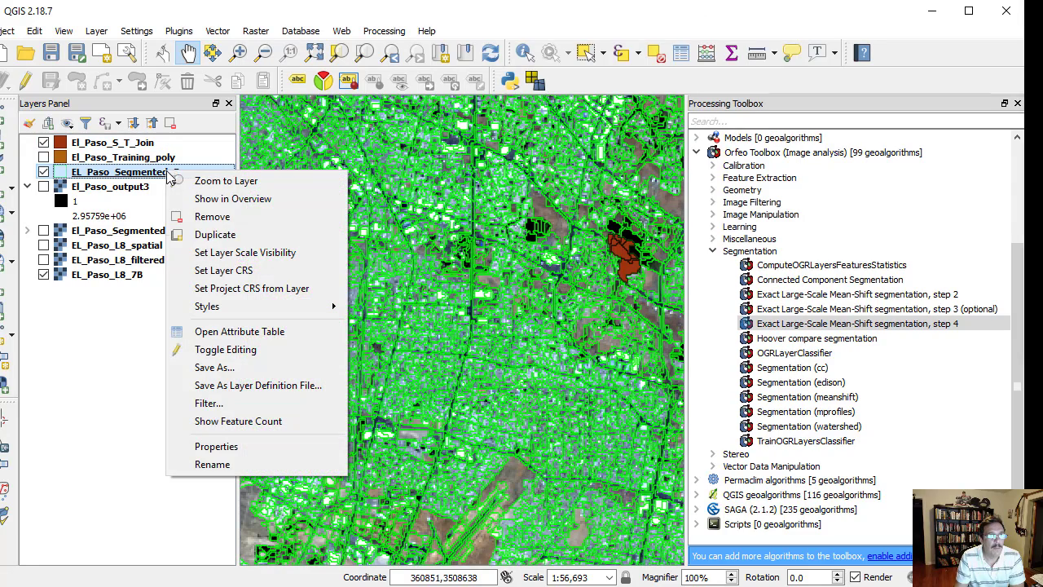
pyautogui.click(247, 333)
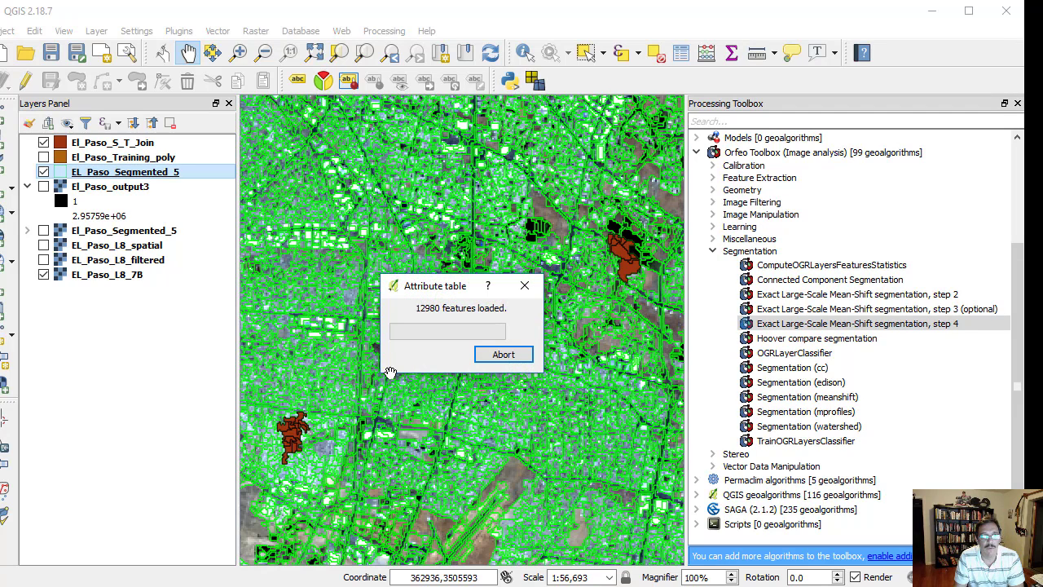
pyautogui.click(505, 355)
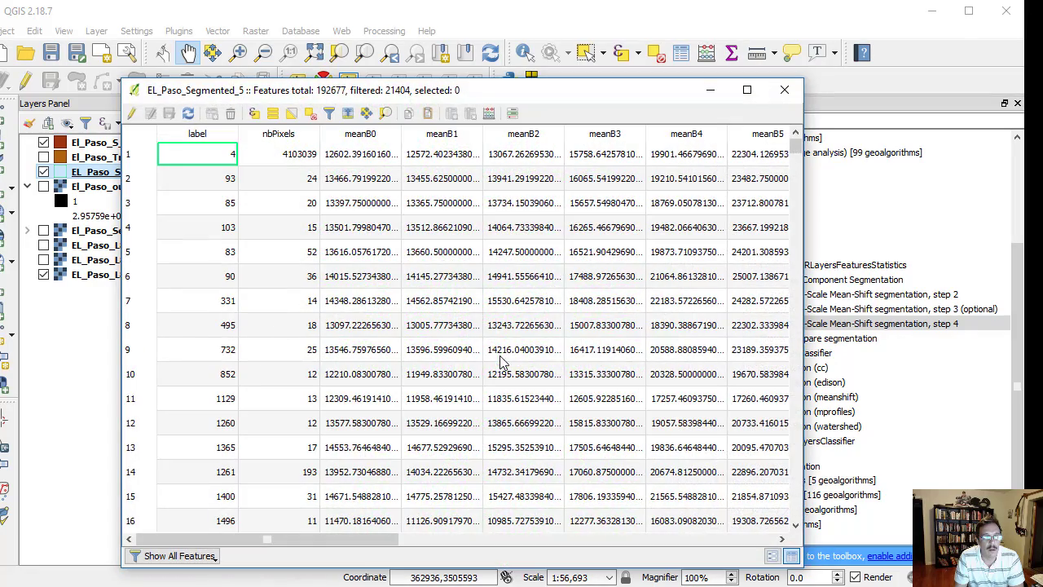
pyautogui.moveTo(332, 536); pyautogui.dragTo(715, 549)
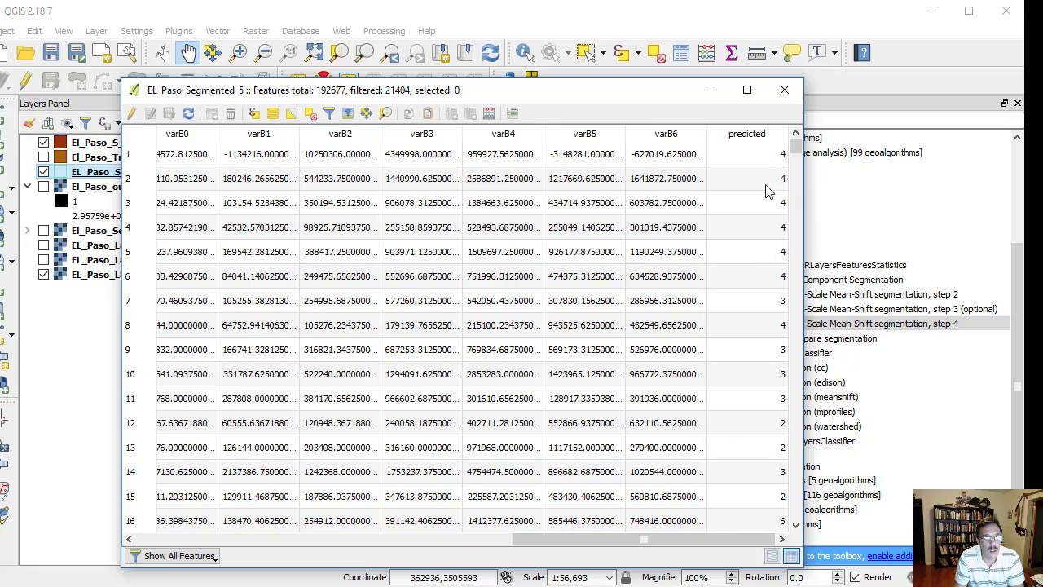
pyautogui.moveTo(794, 145); pyautogui.dragTo(798, 253)
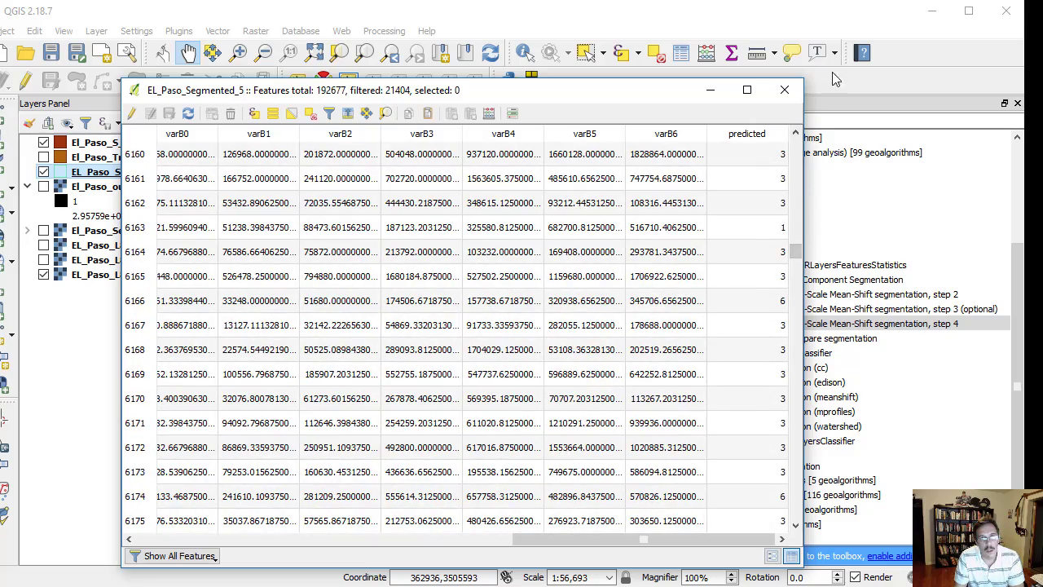
pyautogui.click(784, 90)
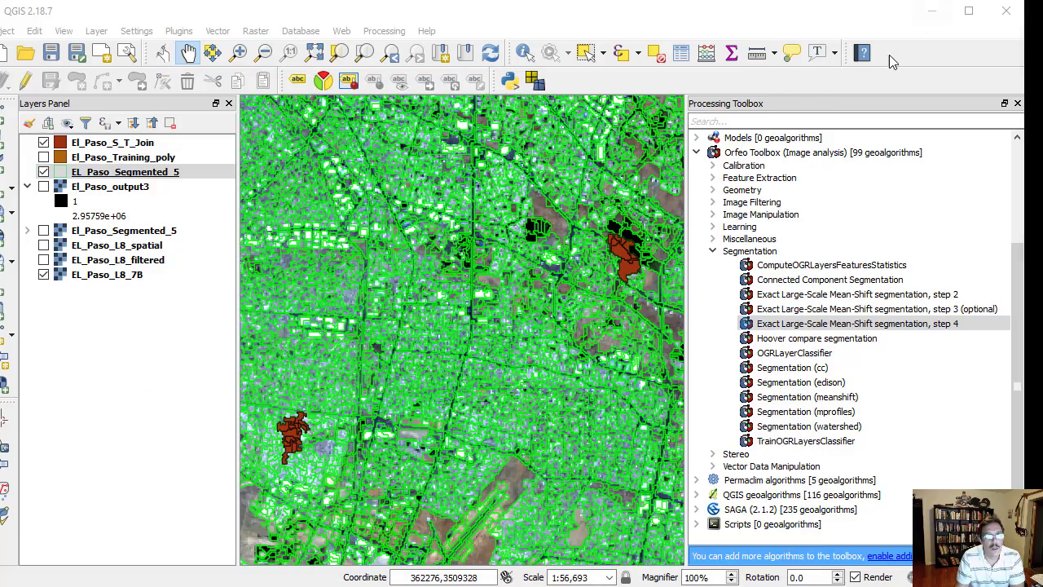
# - Style EL_Paso_Segmented_5 as Categorized on the predicted column with random colors, classifying all its values
pyautogui.click(176, 172)
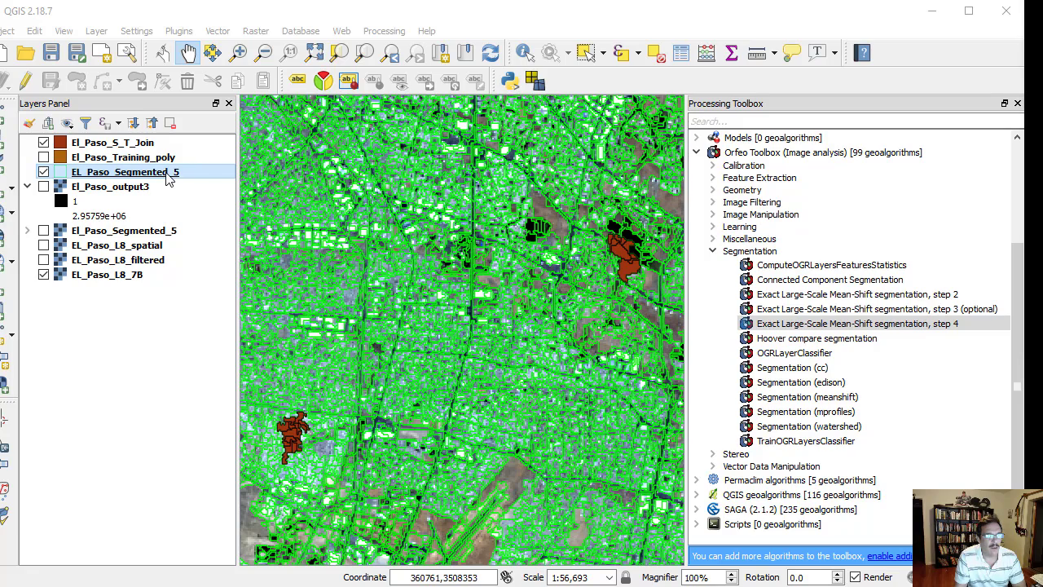
pyautogui.doubleClick(176, 172)
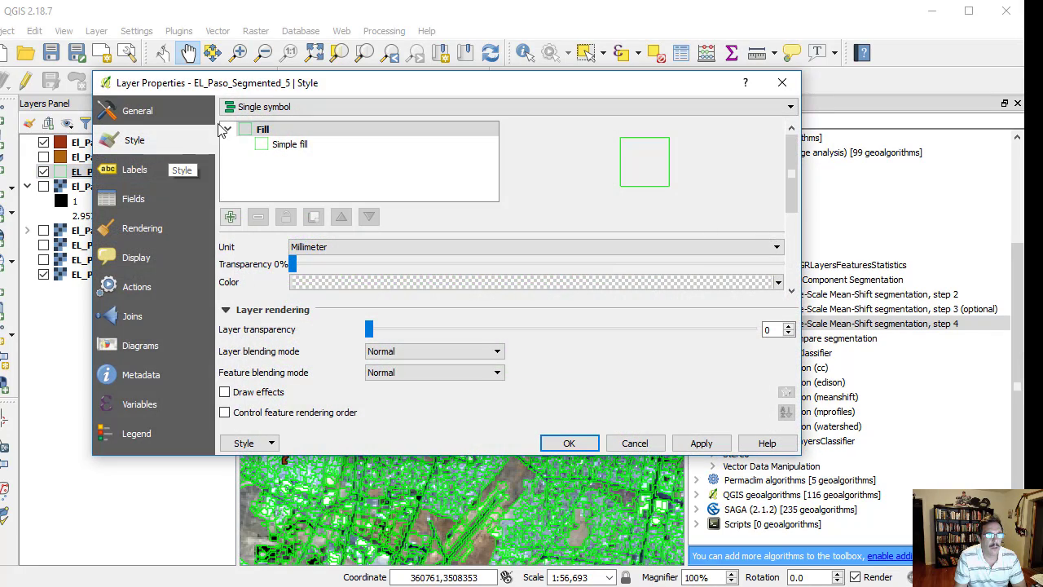
pyautogui.click(275, 109)
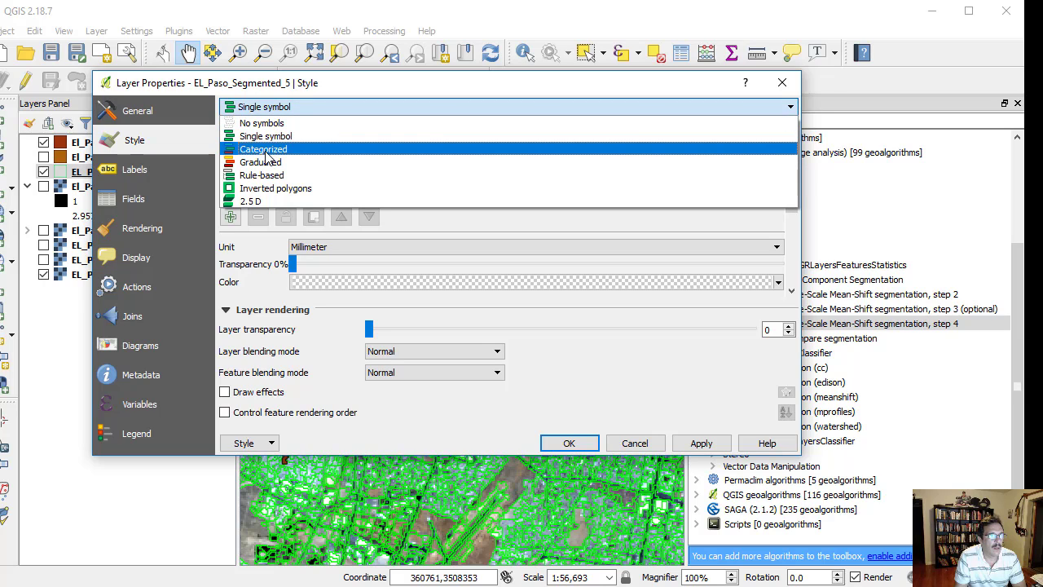
pyautogui.click(265, 150)
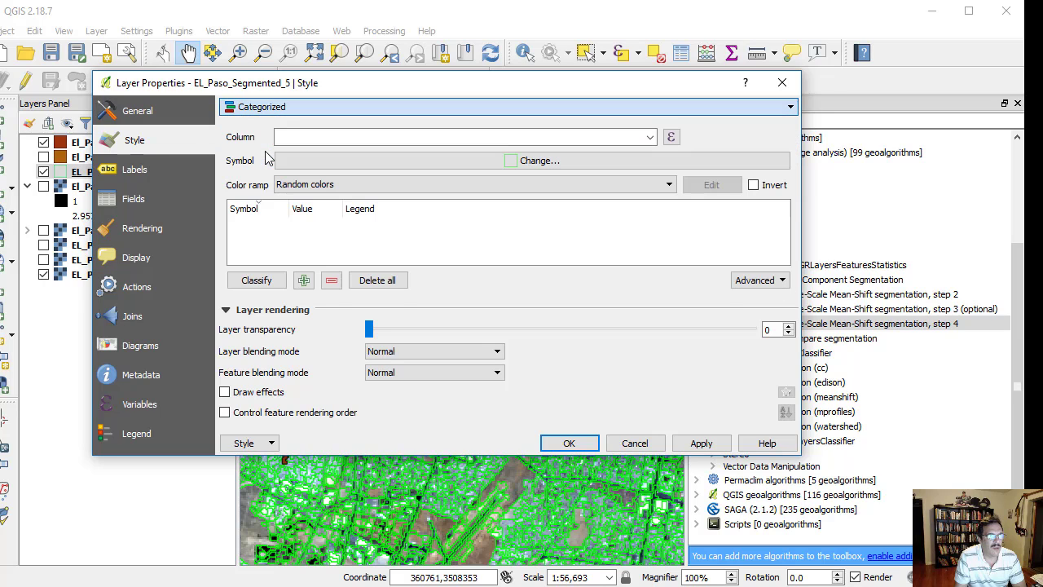
pyautogui.click(650, 137)
pyautogui.scroll(-3, 610, 205)
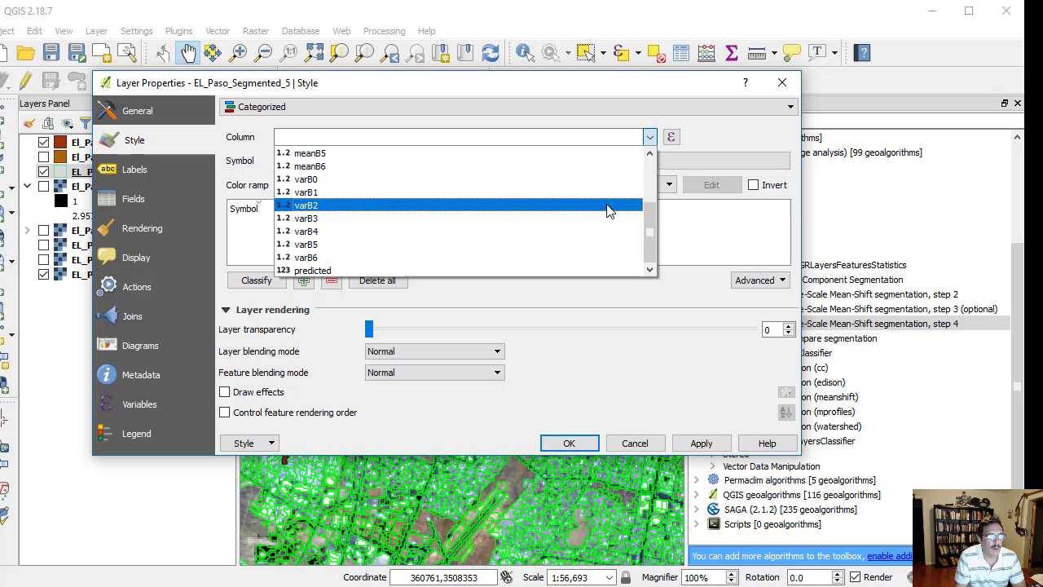
pyautogui.click(451, 272)
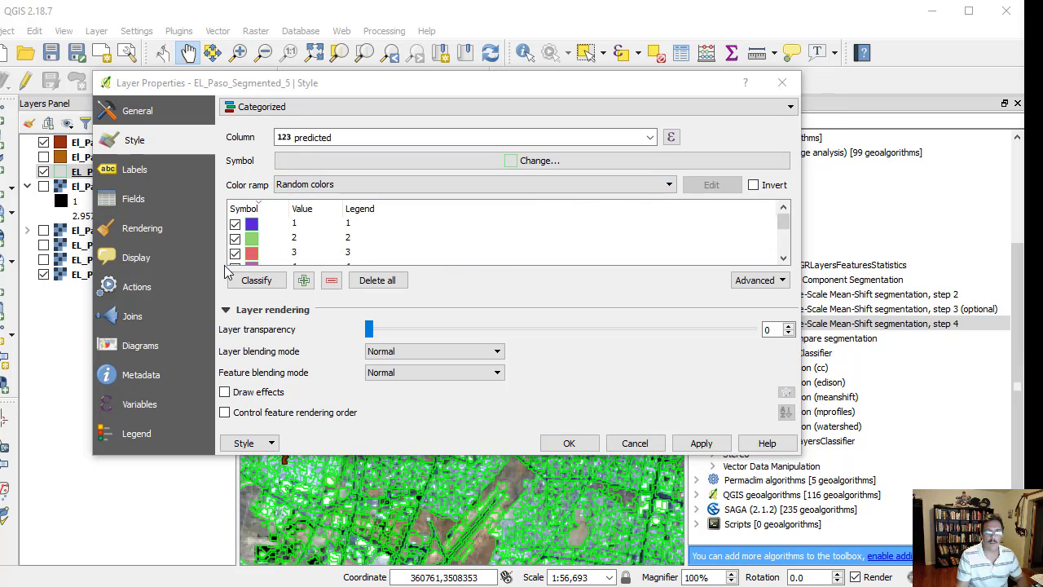
pyautogui.click(254, 281)
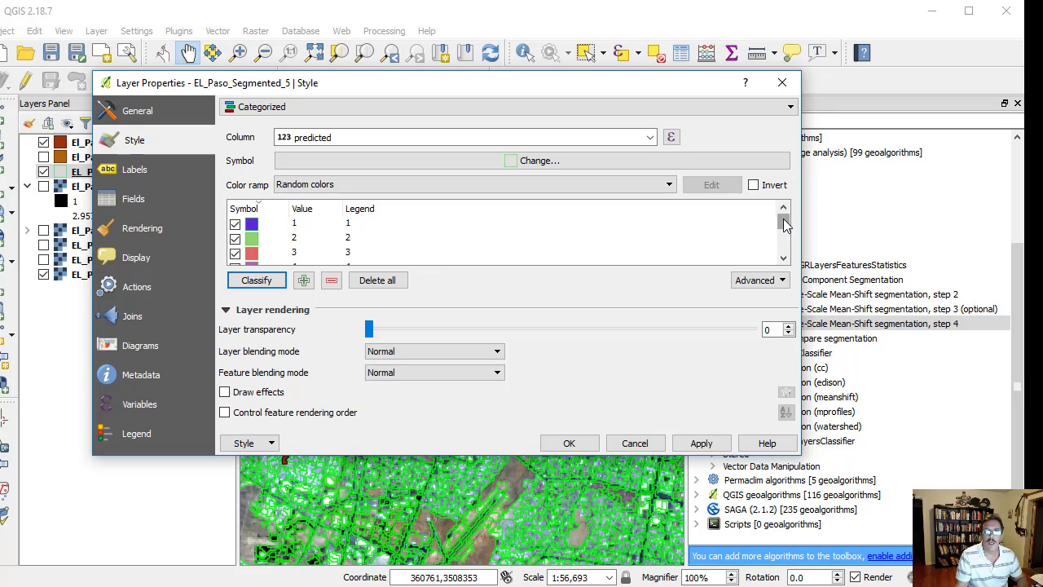
pyautogui.moveTo(783, 221); pyautogui.dragTo(784, 254)
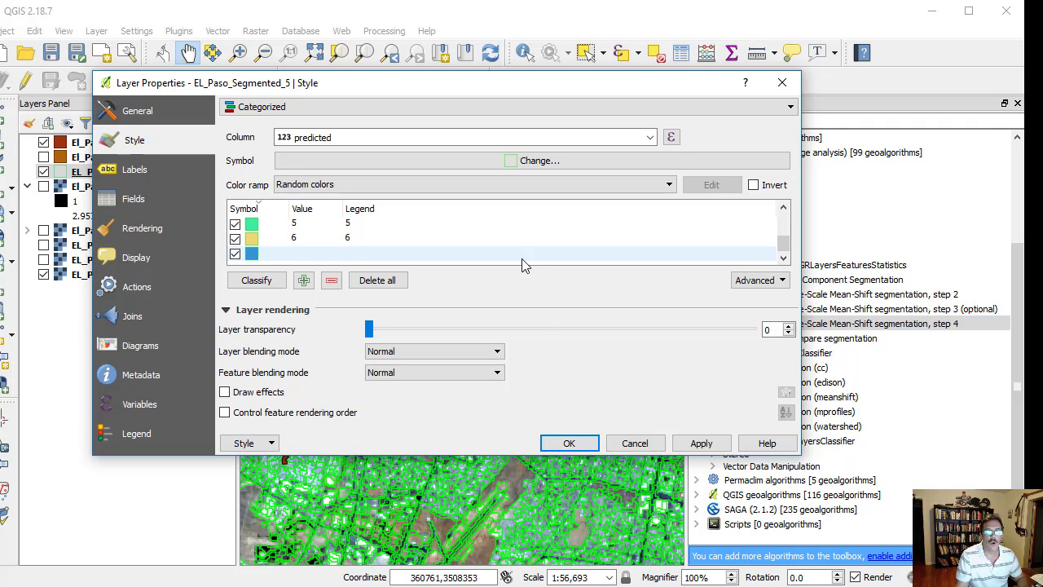
pyautogui.click(569, 443)
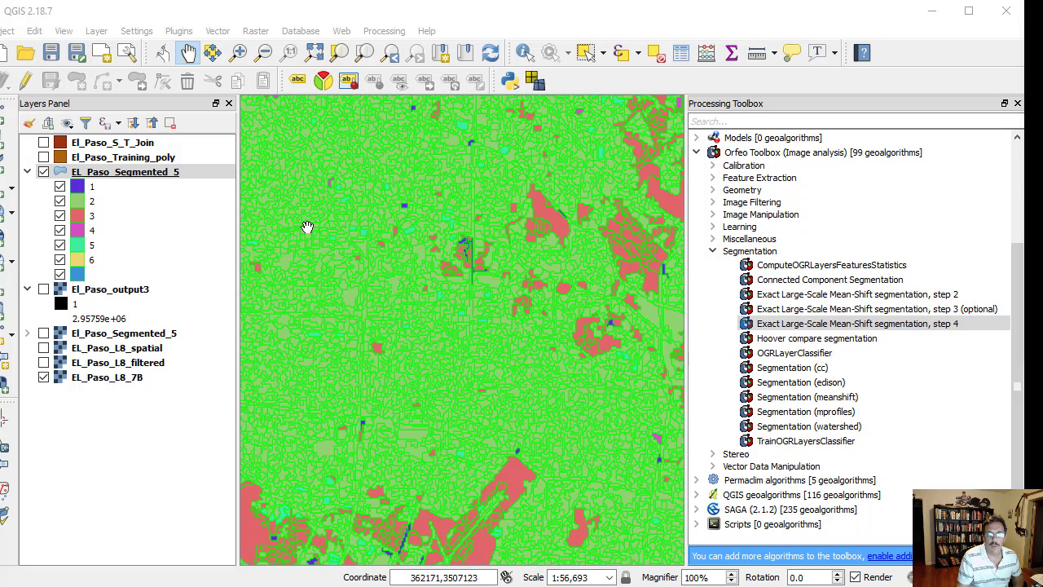
# - Set the layer transparency of EL_Paso_Segmented_5 to 62
pyautogui.click(133, 179)
pyautogui.doubleClick(133, 179)
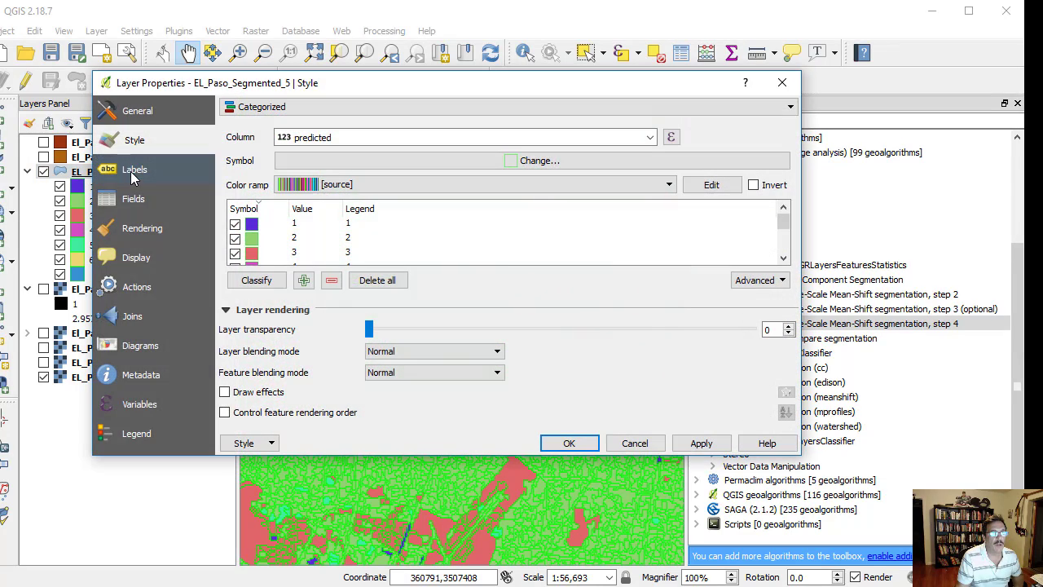
pyautogui.moveTo(369, 329); pyautogui.dragTo(605, 336)
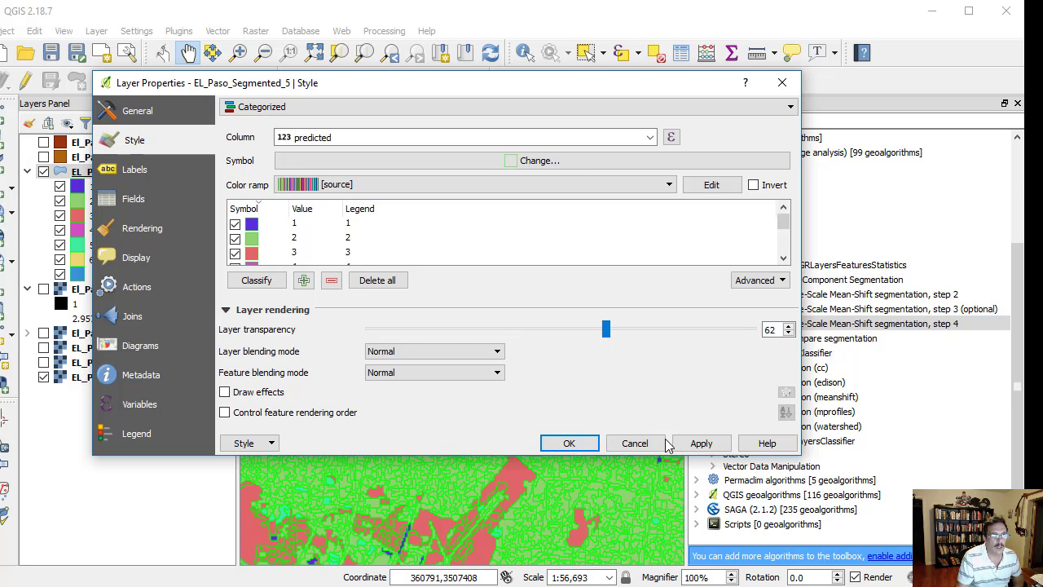
pyautogui.click(702, 445)
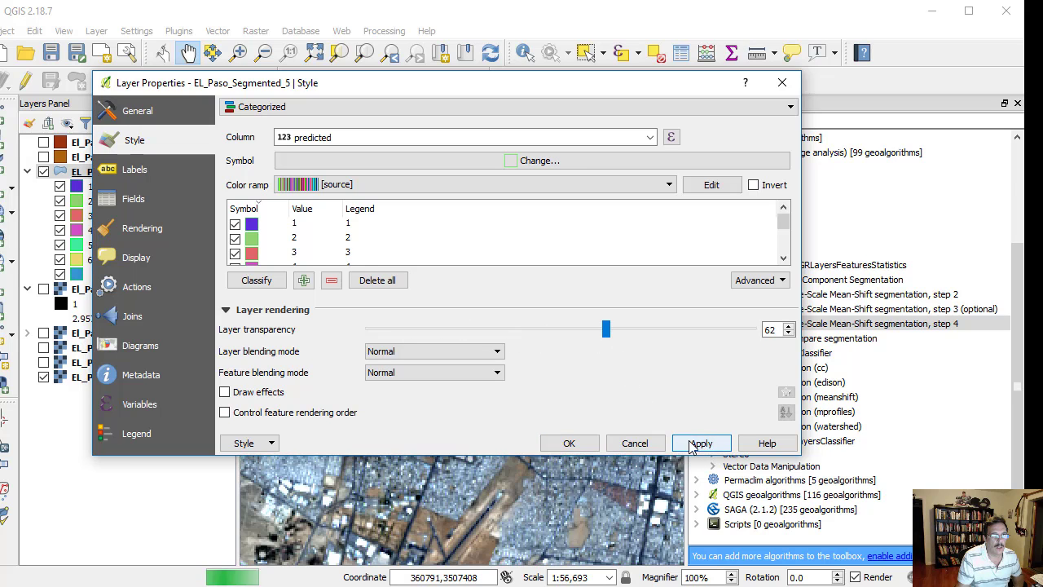
pyautogui.click(580, 444)
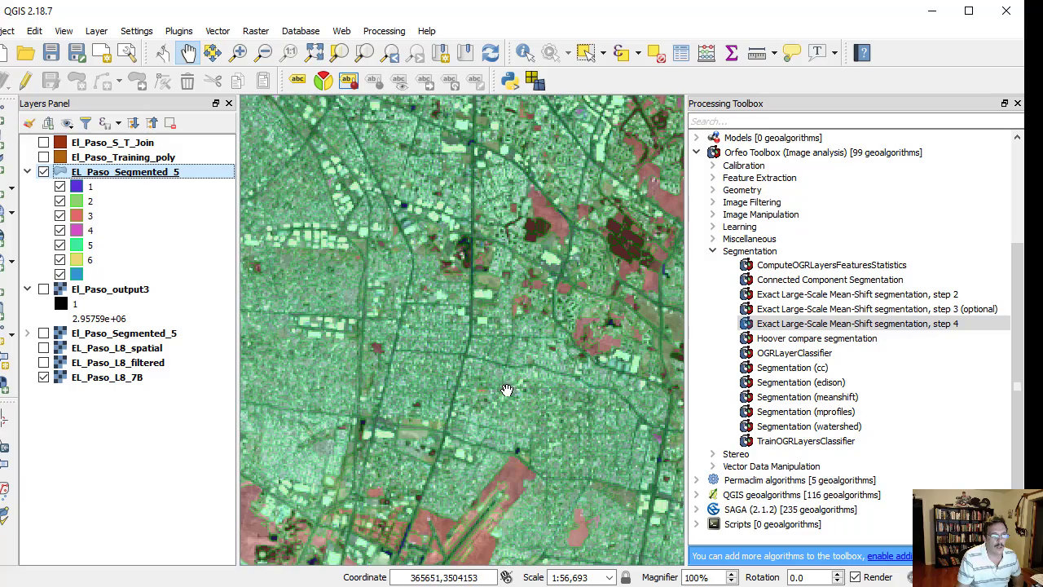
# - Examine the classified segments against the Landsat image across the city and the desert to its south, ending with a regional overview
pyautogui.moveTo(505, 391); pyautogui.dragTo(548, 221)
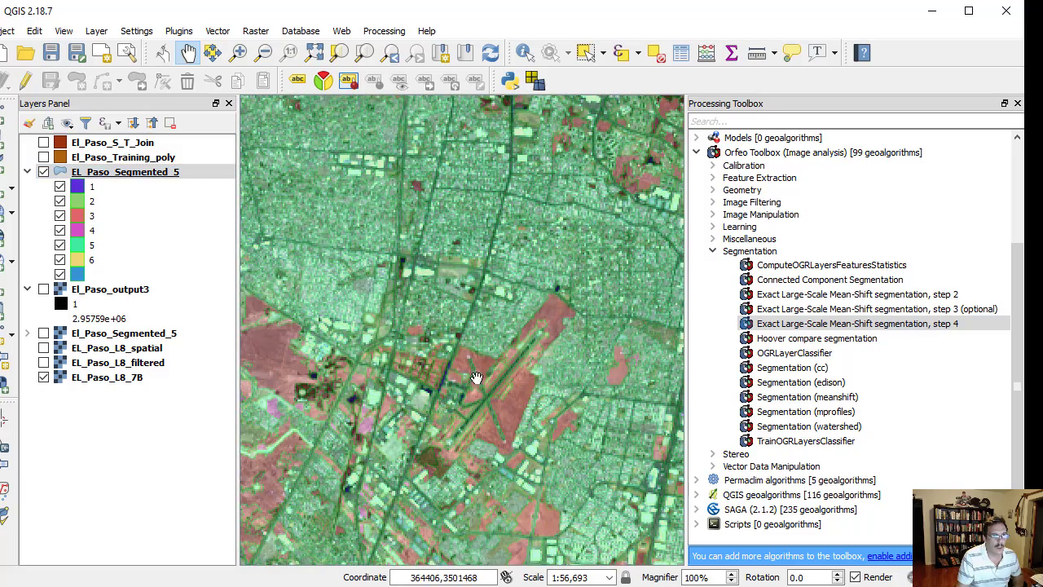
pyautogui.moveTo(462, 410); pyautogui.dragTo(476, 259)
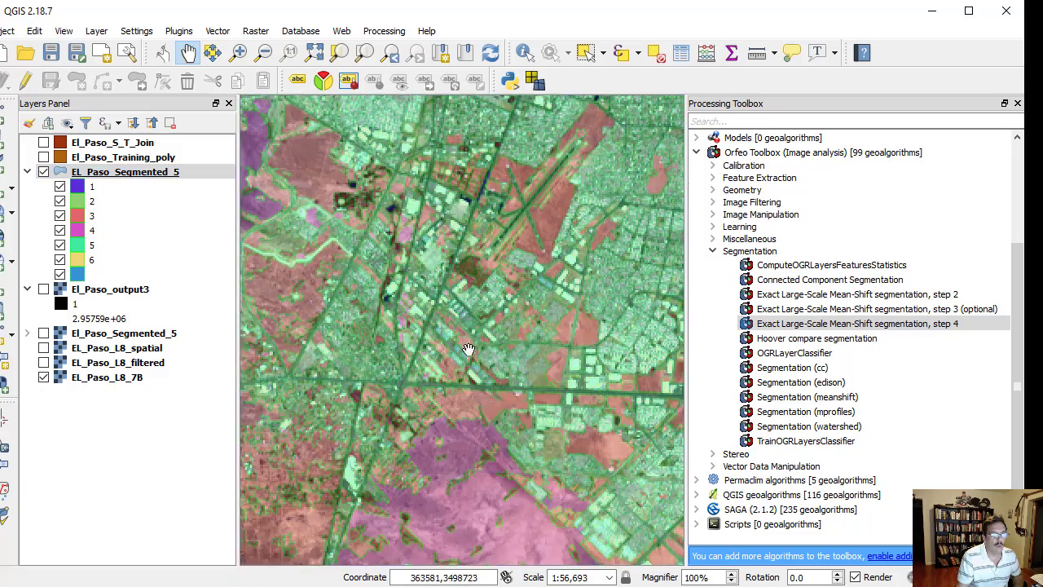
pyautogui.moveTo(450, 383); pyautogui.dragTo(553, 240)
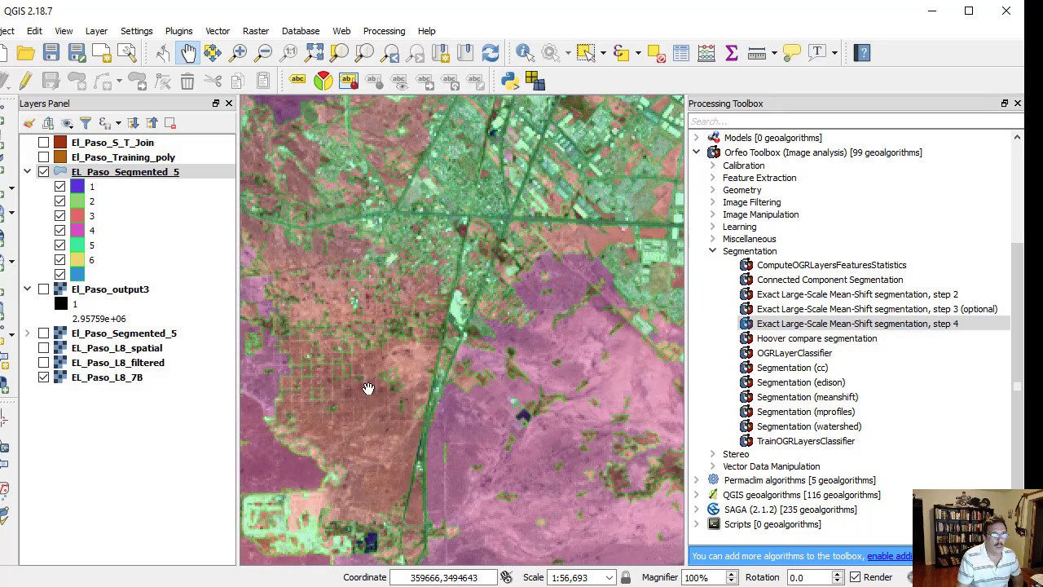
pyautogui.moveTo(373, 363); pyautogui.dragTo(448, 193)
pyautogui.moveTo(467, 434); pyautogui.dragTo(421, 203)
pyautogui.moveTo(460, 464); pyautogui.dragTo(351, 221)
pyautogui.scroll(-2, 500, 413)
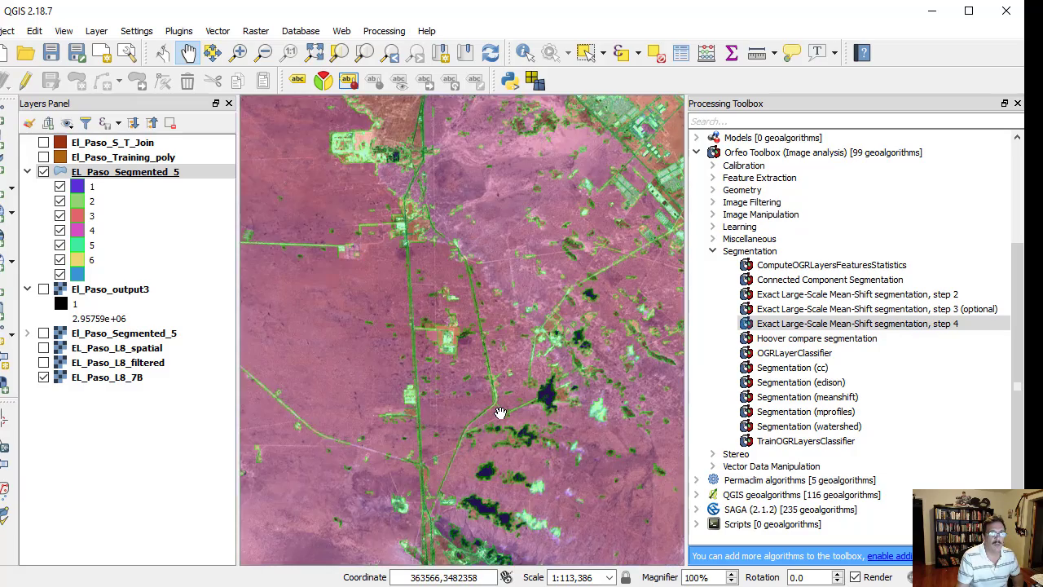
pyautogui.scroll(-1, 500, 413)
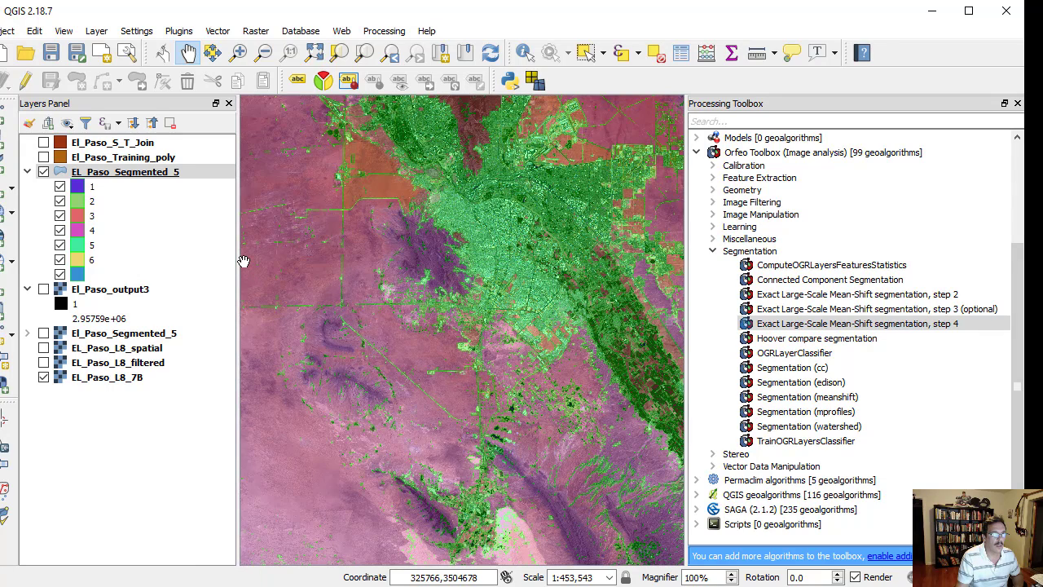
# - Toggle the EL_Paso_Segmented_5 layer to compare the classification with the Landsat image, leaving the layer hidden
pyautogui.click(43, 171)
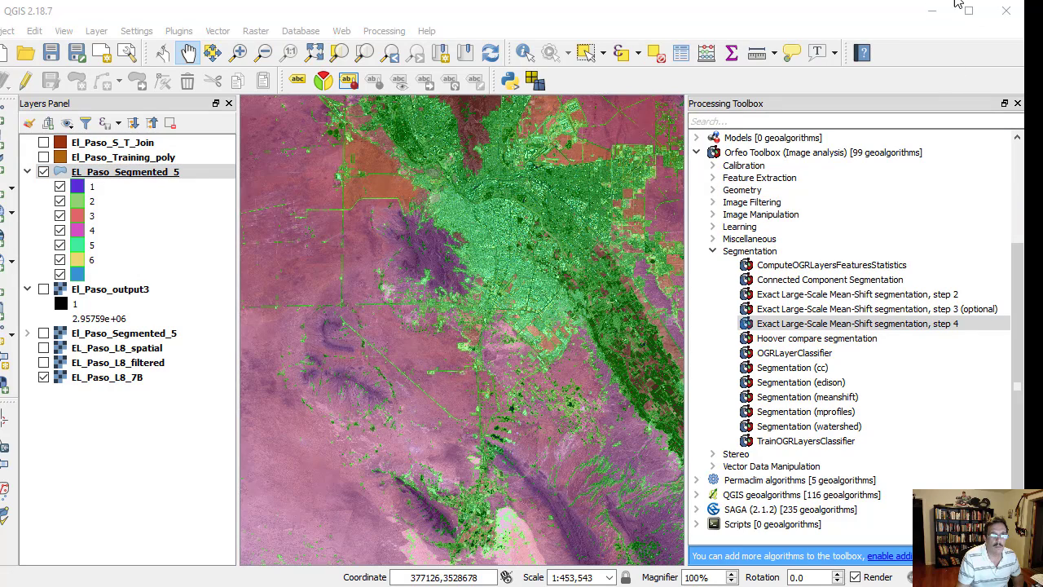
pyautogui.click(43, 173)
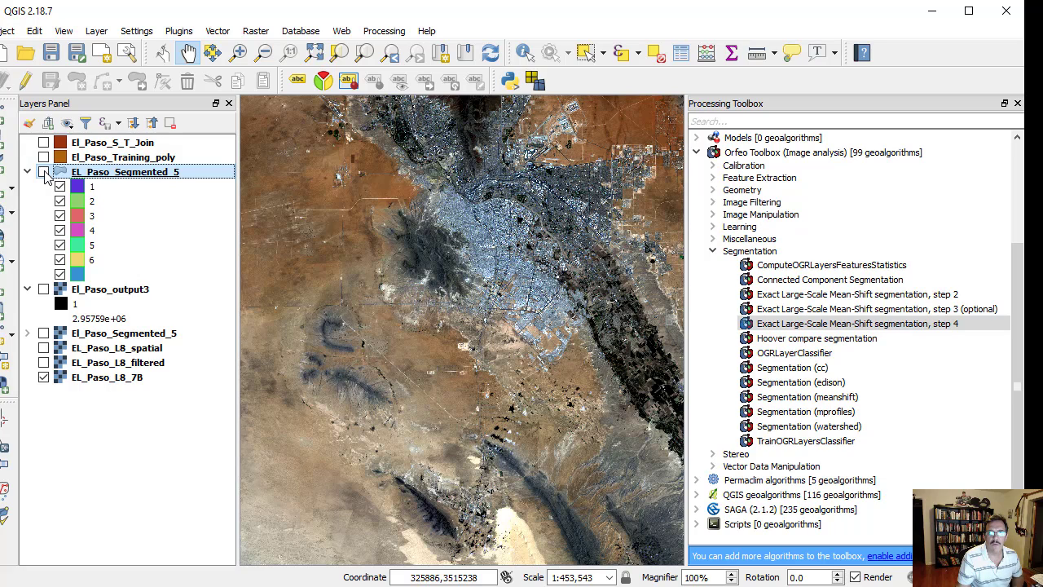
pyautogui.click(43, 173)
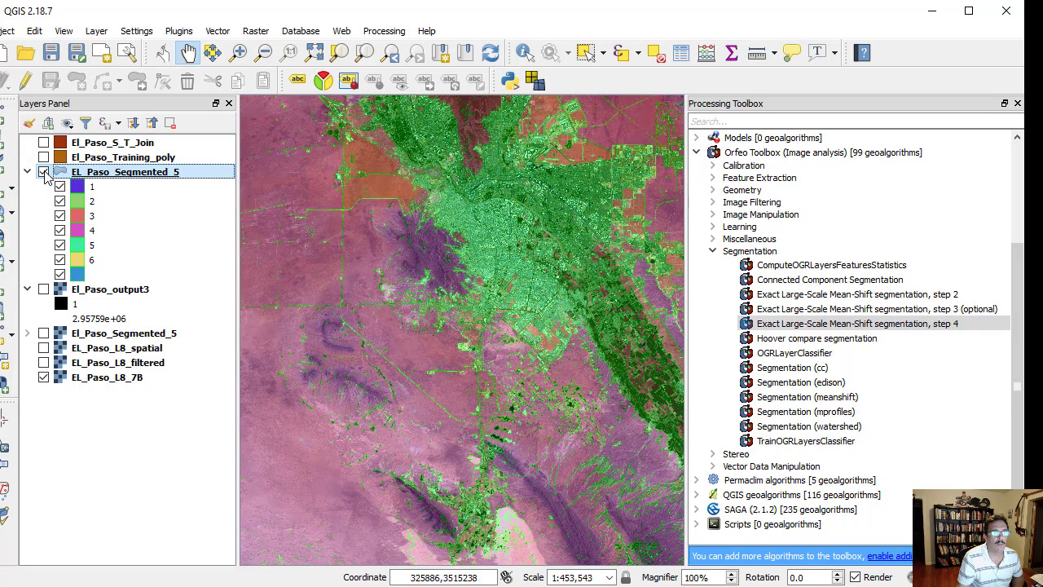
pyautogui.click(43, 172)
pyautogui.hotkey('alt', 'Tab')
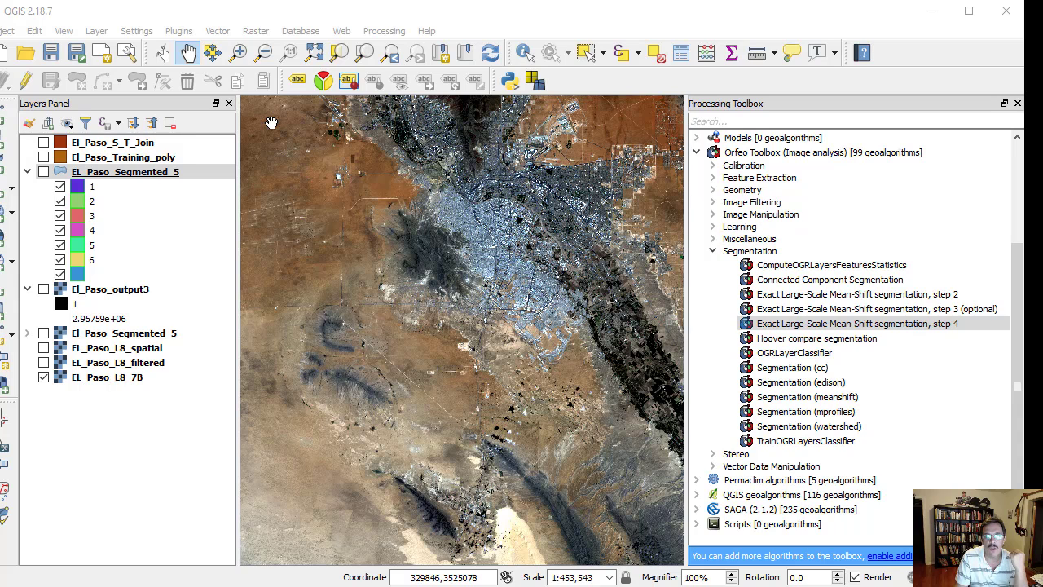
# - Add the accuracy assessment shapefile EL_Paso_Accu_A.shp from the Deliverables folder as a vector layer
pyautogui.click(3, 108)
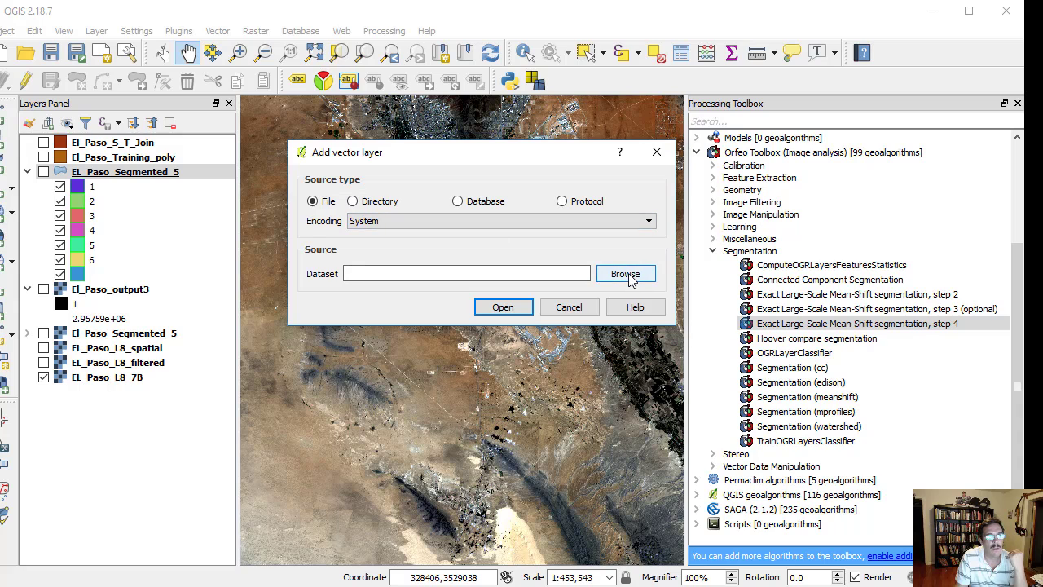
pyautogui.click(629, 277)
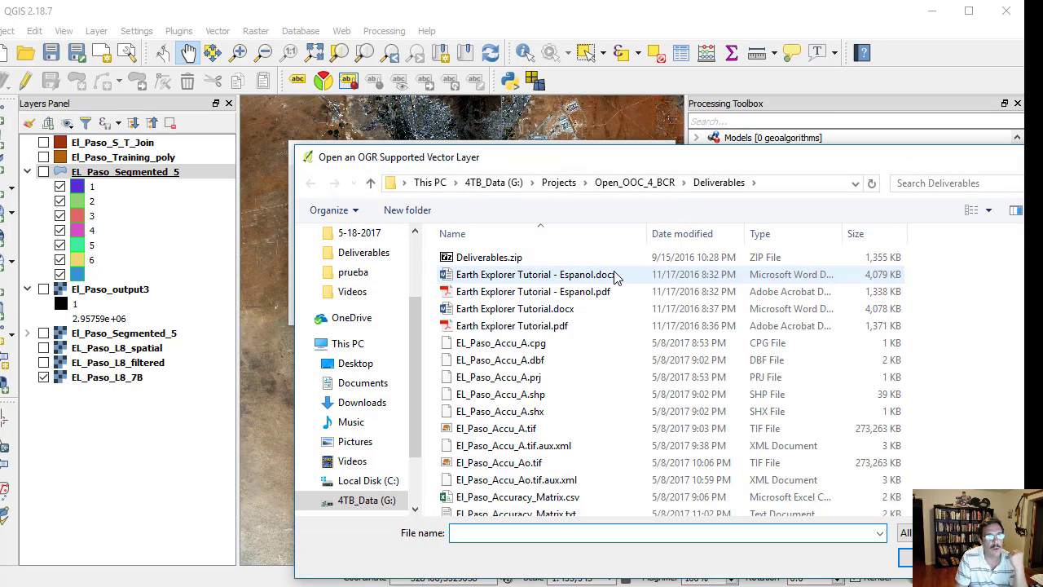
pyautogui.click(531, 396)
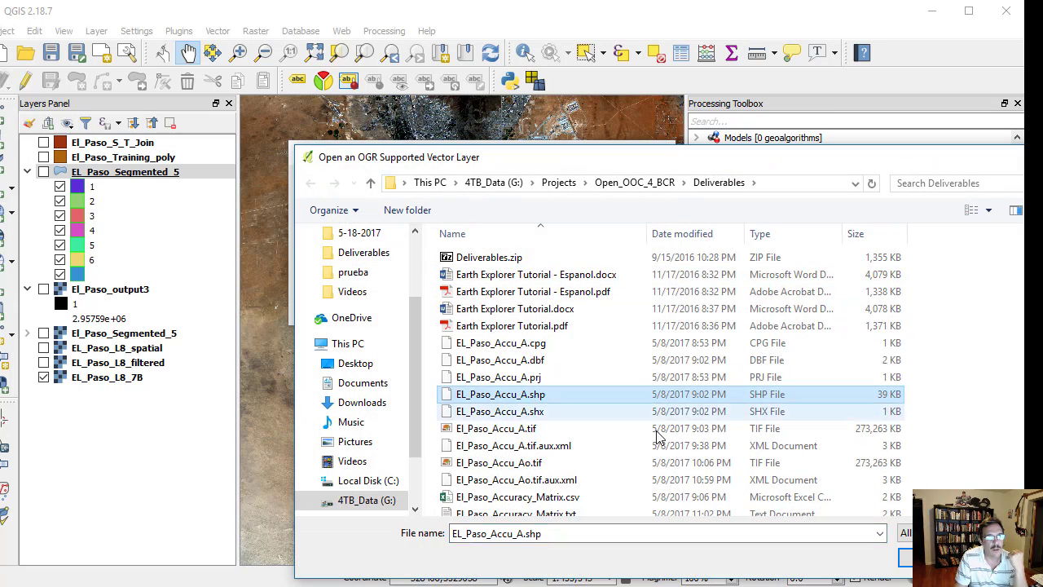
pyautogui.click(906, 558)
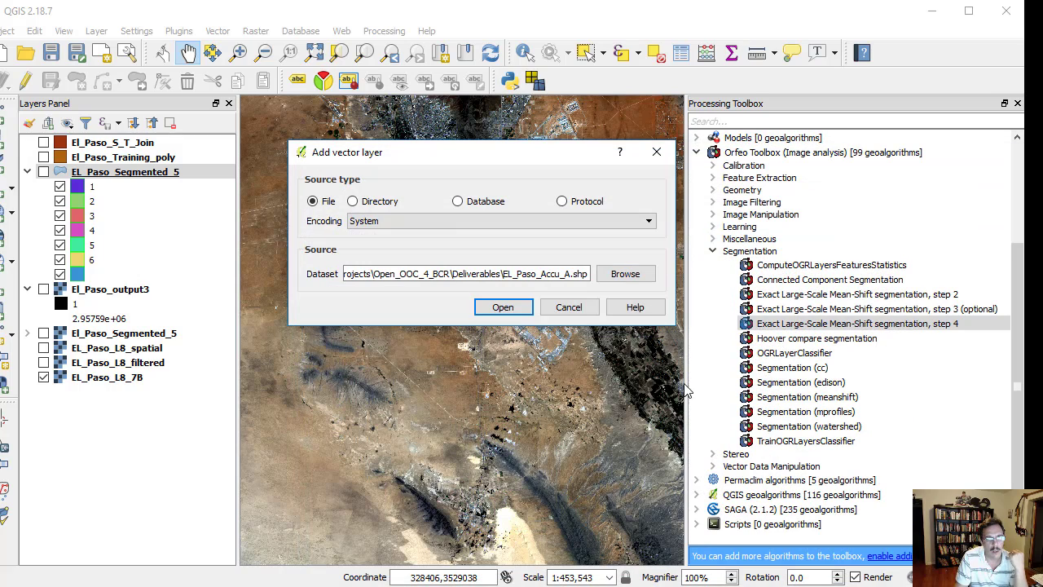
pyautogui.click(509, 309)
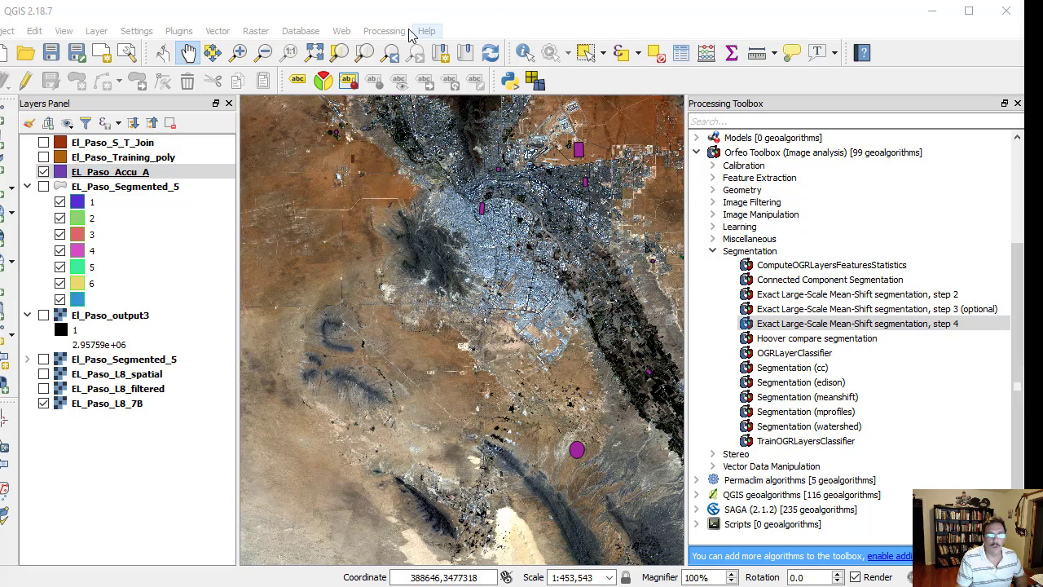
# - Set up rasterizing EL_Paso_Accu_A by the ID_Num field at 30 by 30 map units per pixel, and close it without running
pyautogui.click(255, 31)
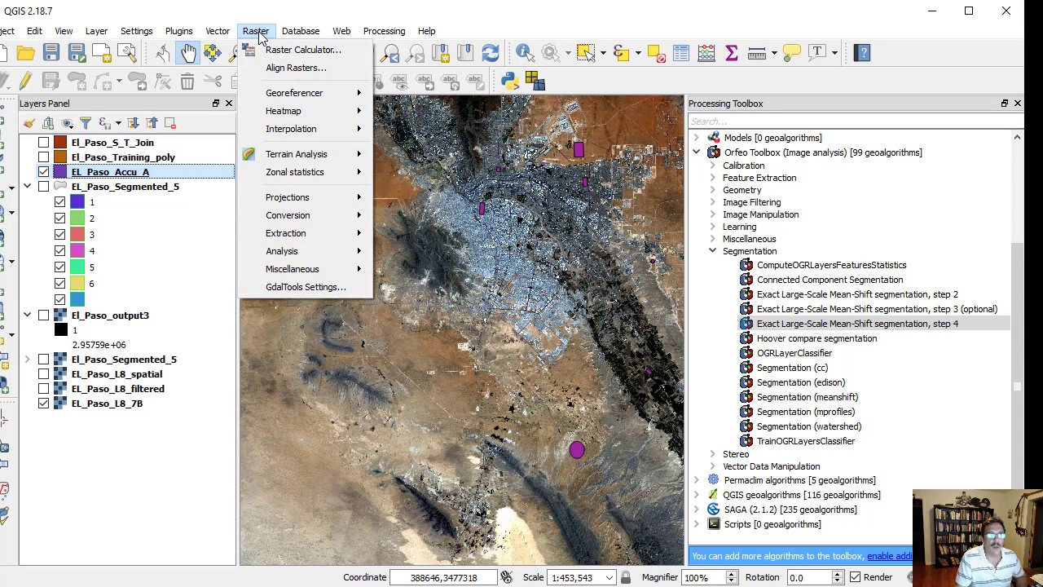
pyautogui.moveTo(327, 222)
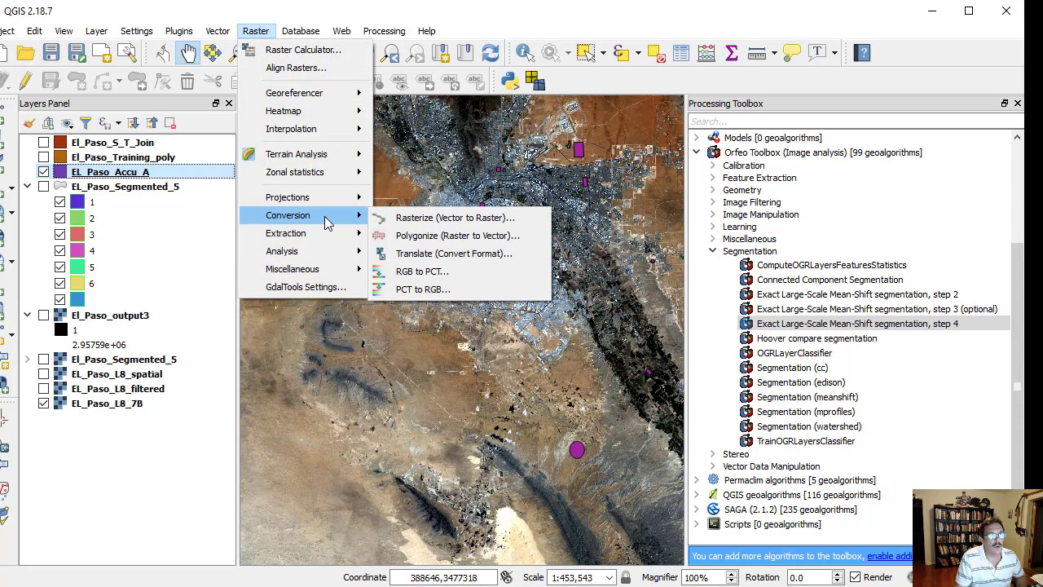
pyautogui.click(404, 226)
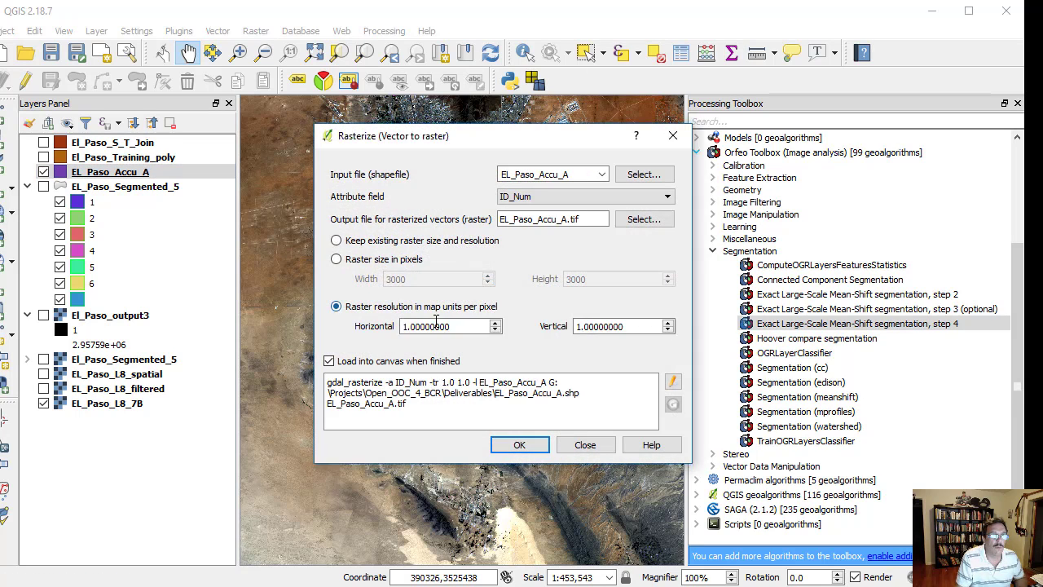
pyautogui.moveTo(453, 326); pyautogui.dragTo(400, 326)
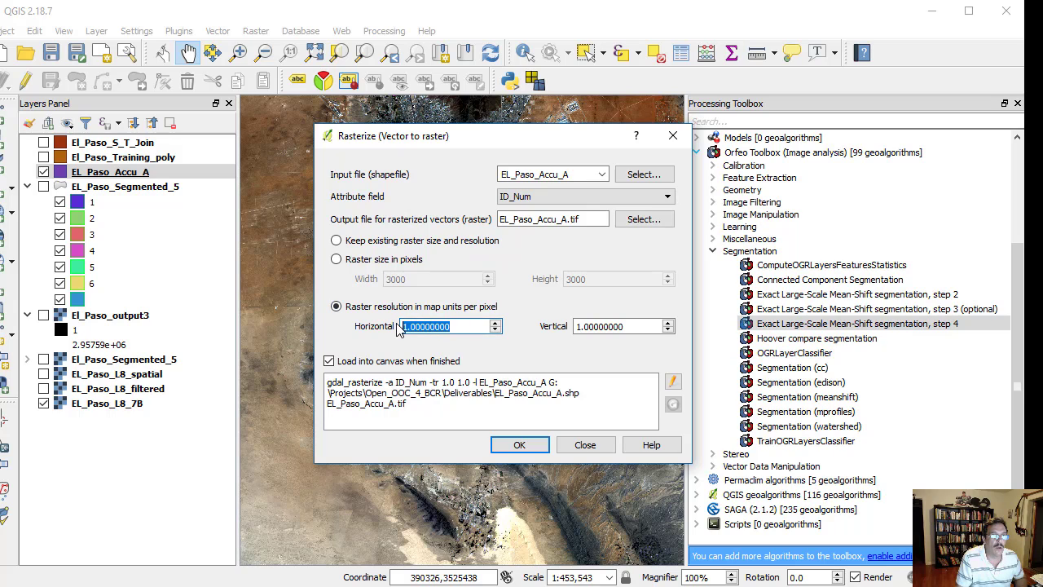
pyautogui.write('30')
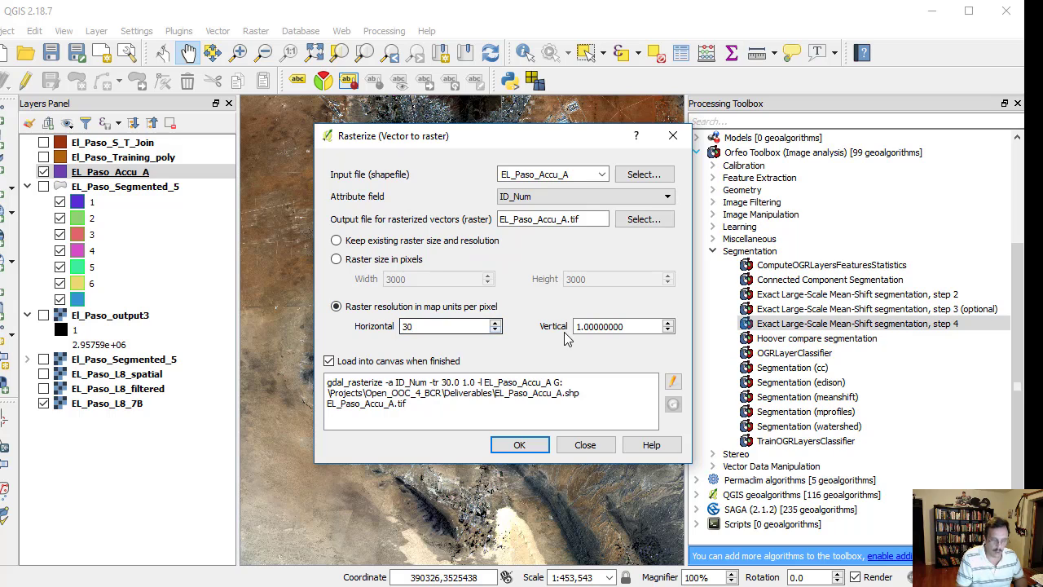
pyautogui.moveTo(629, 326); pyautogui.dragTo(568, 326)
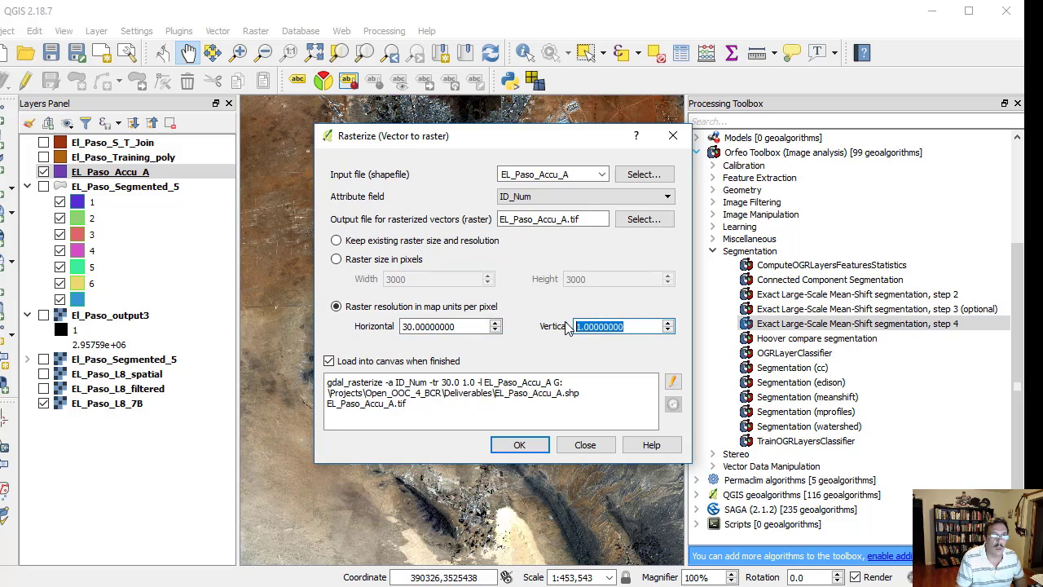
pyautogui.write('30')
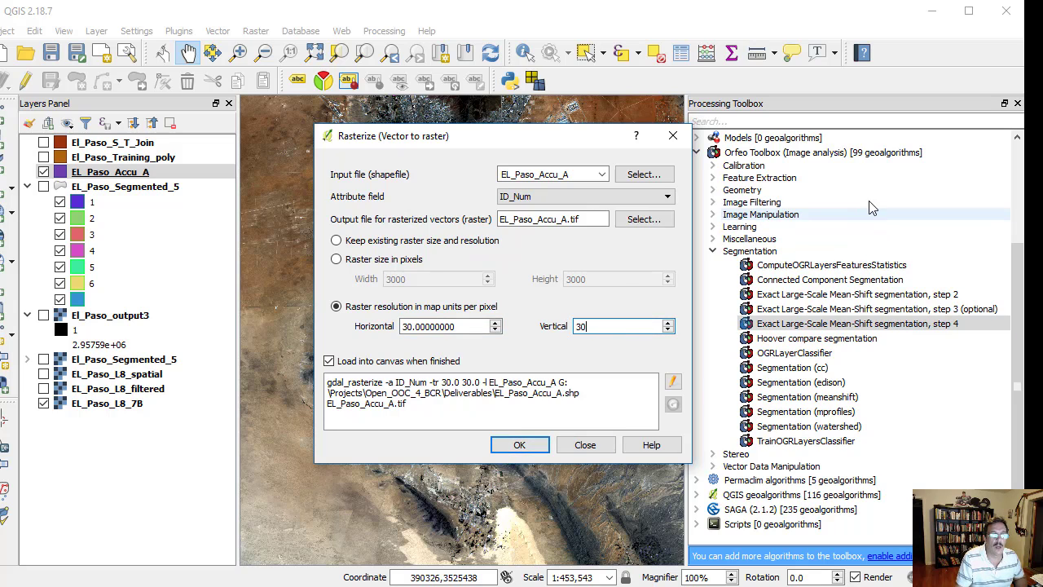
pyautogui.click(672, 136)
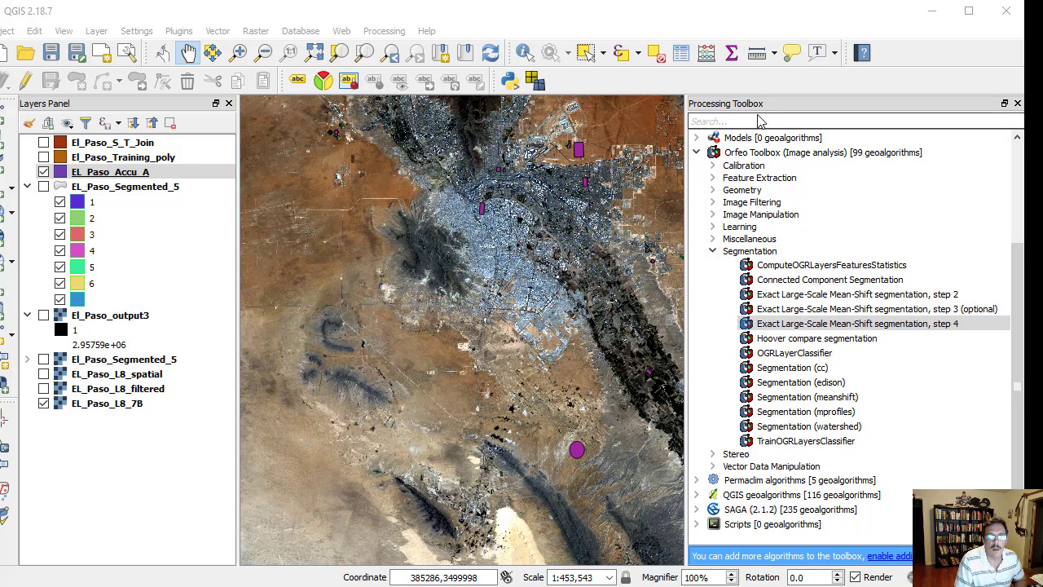
# - Open the r.kappa error matrix and kappa tool from the GRASS GIS 7 raster commands
pyautogui.scroll(4, 745, 179)
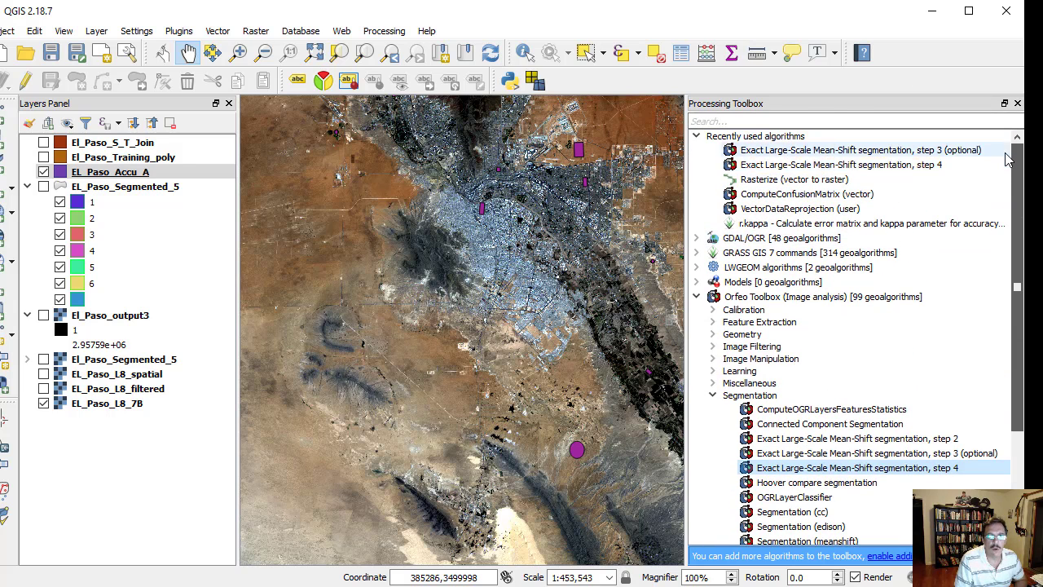
pyautogui.click(698, 254)
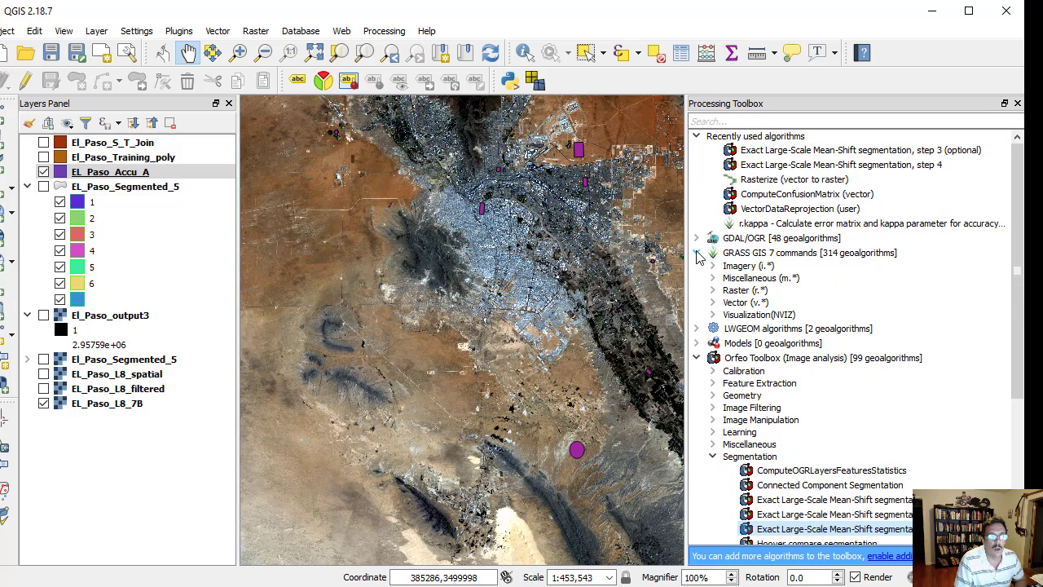
pyautogui.click(713, 291)
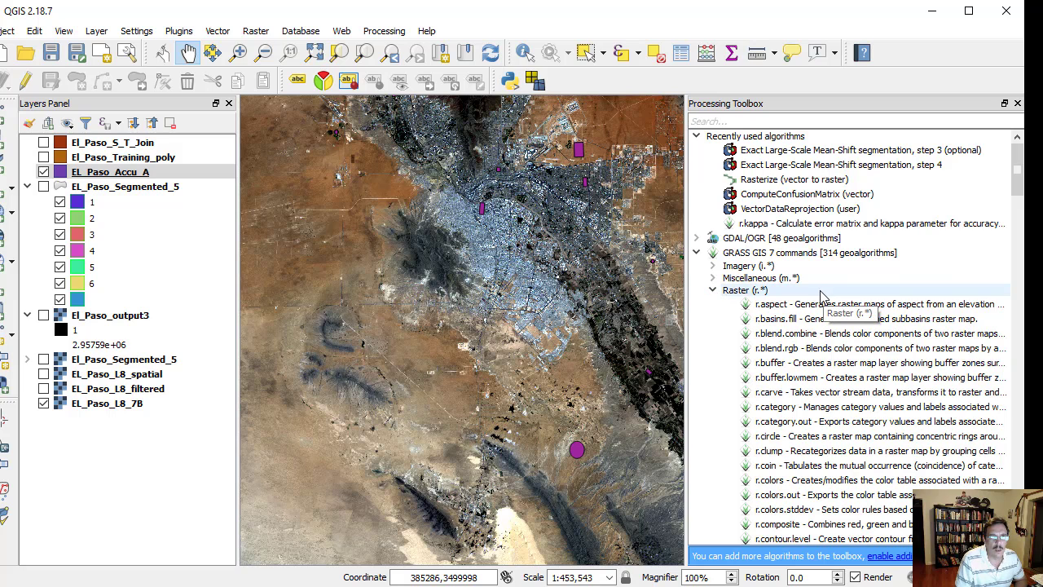
pyautogui.scroll(-6, 822, 302)
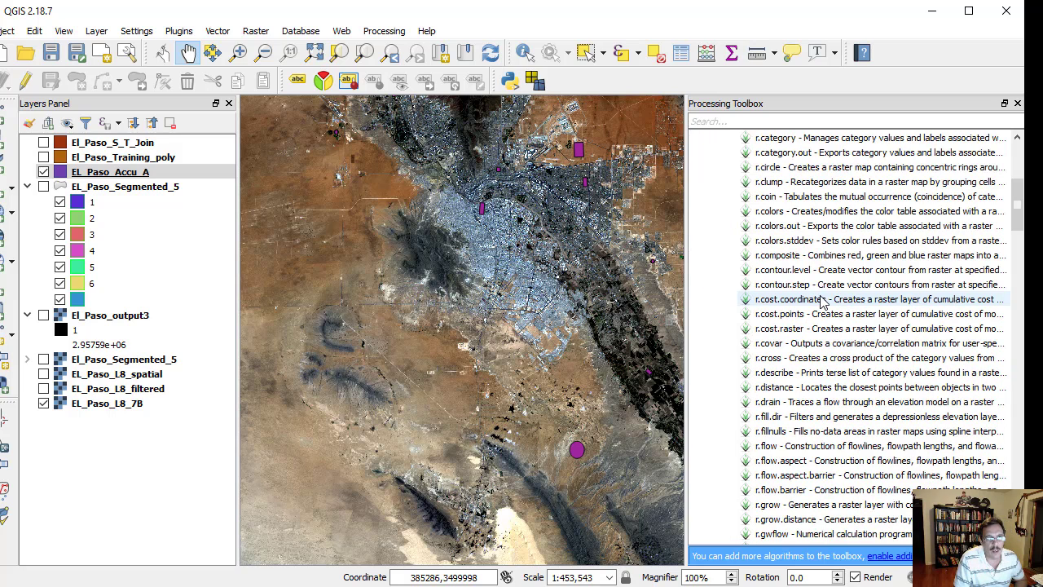
pyautogui.scroll(-6, 823, 301)
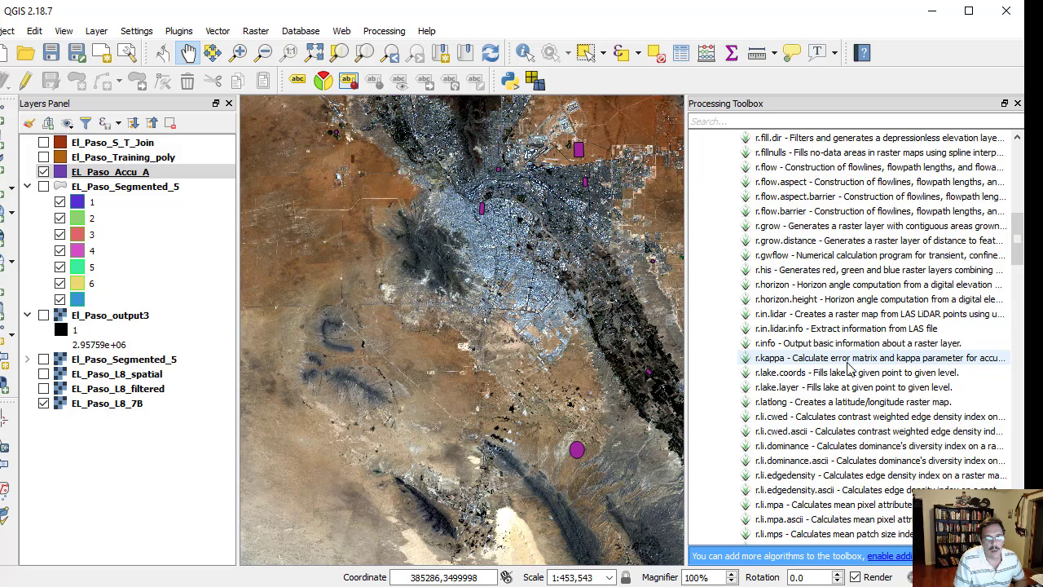
pyautogui.click(780, 357)
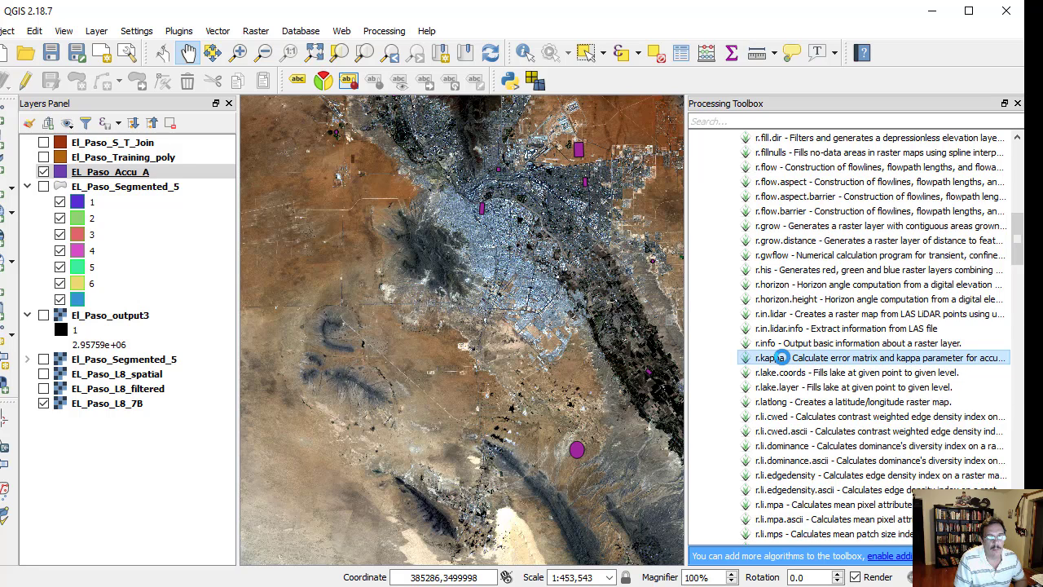
pyautogui.doubleClick(779, 358)
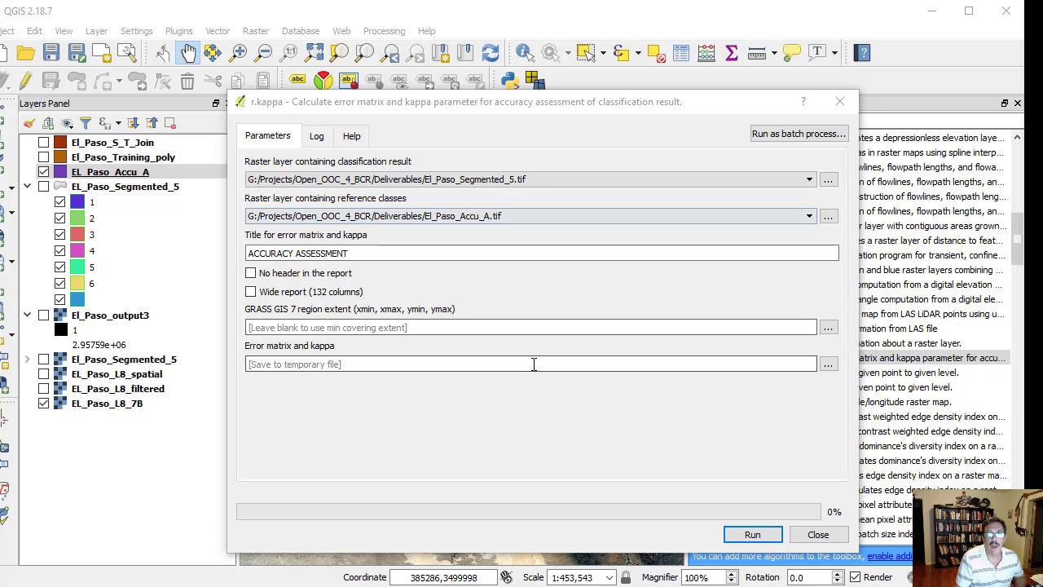
# - Set the error matrix and kappa output to El_Paso_Error_Matrix.txt, and close r.kappa without running it
pyautogui.click(530, 364)
pyautogui.write('El_Paso_Error_Matrix.txt')
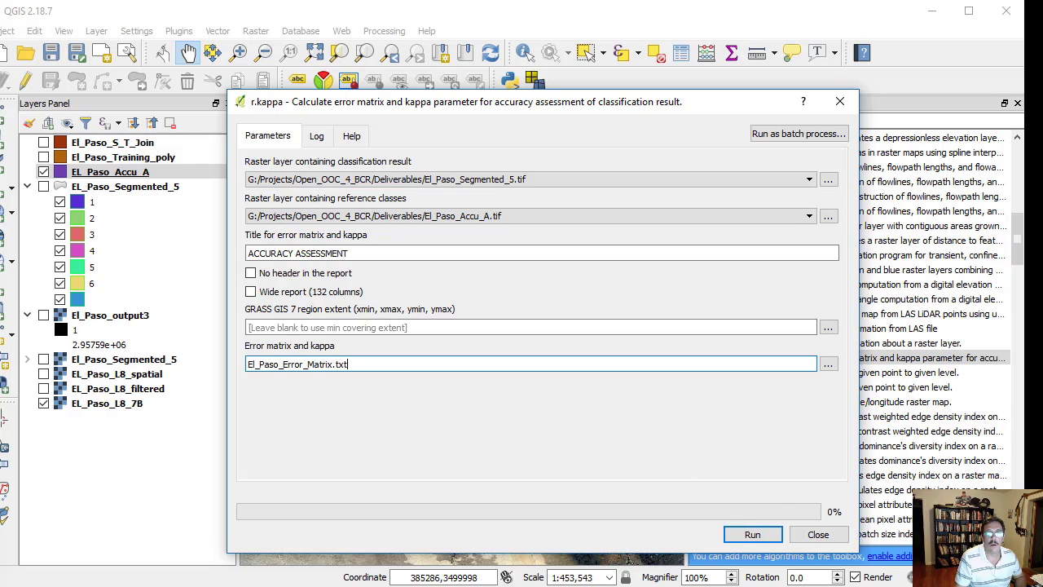
pyautogui.click(806, 533)
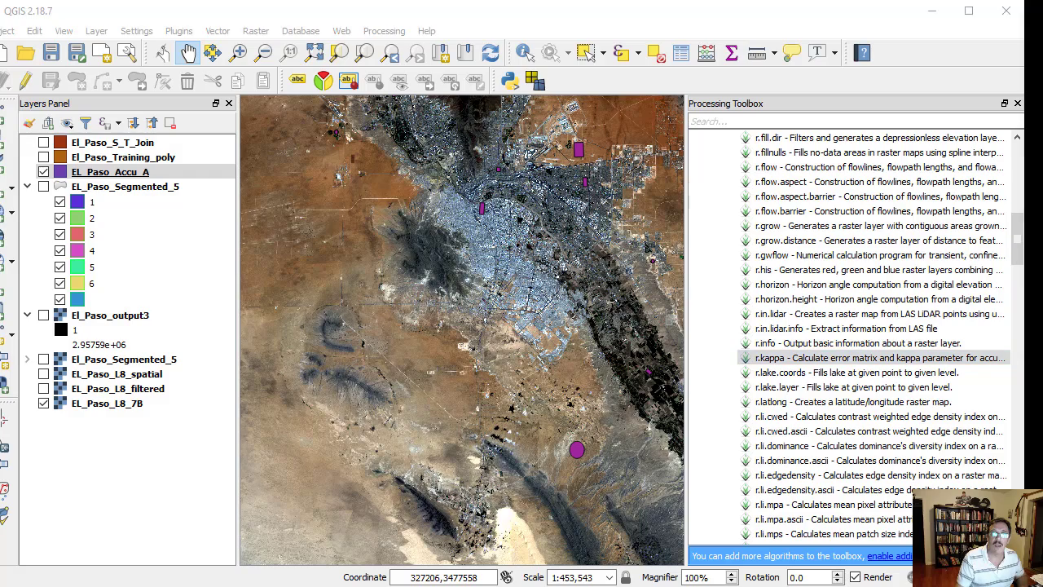
# - Switch to File Explorer's Deliverables folder, open El_Paso_Accuracy_Matrix.txt in Notepad and examine the error matrix, commission and omission errors, kappa and category descriptions
pyautogui.moveTo(0, 0); pyautogui.dragTo(683, 24)
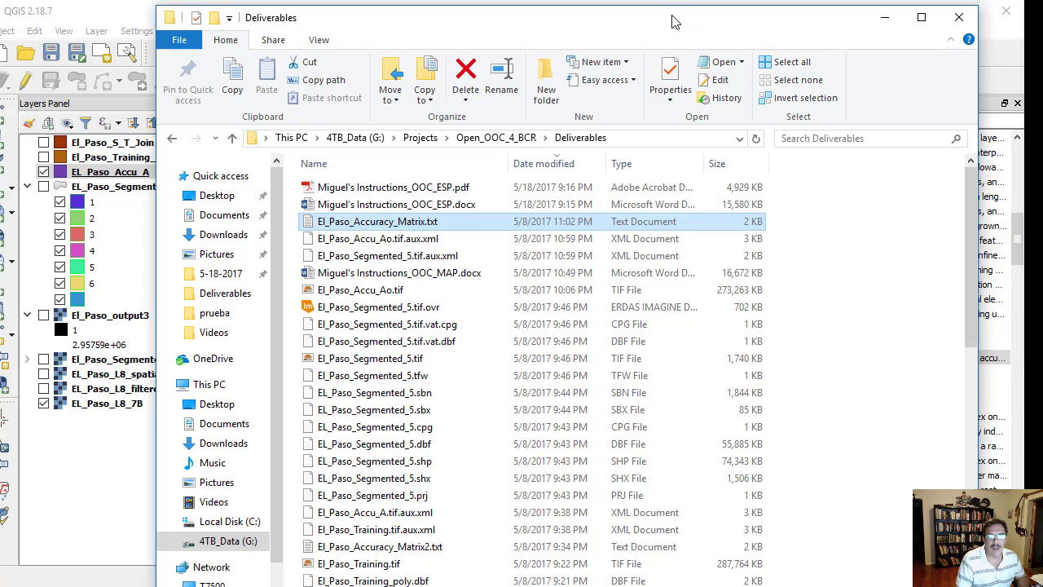
pyautogui.doubleClick(380, 228)
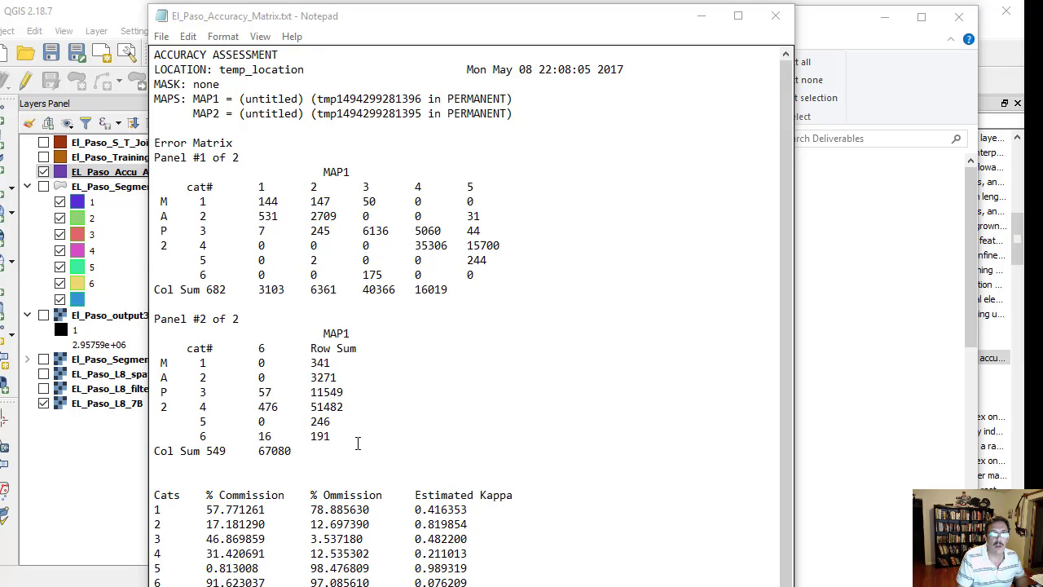
pyautogui.scroll(-3, 395, 433)
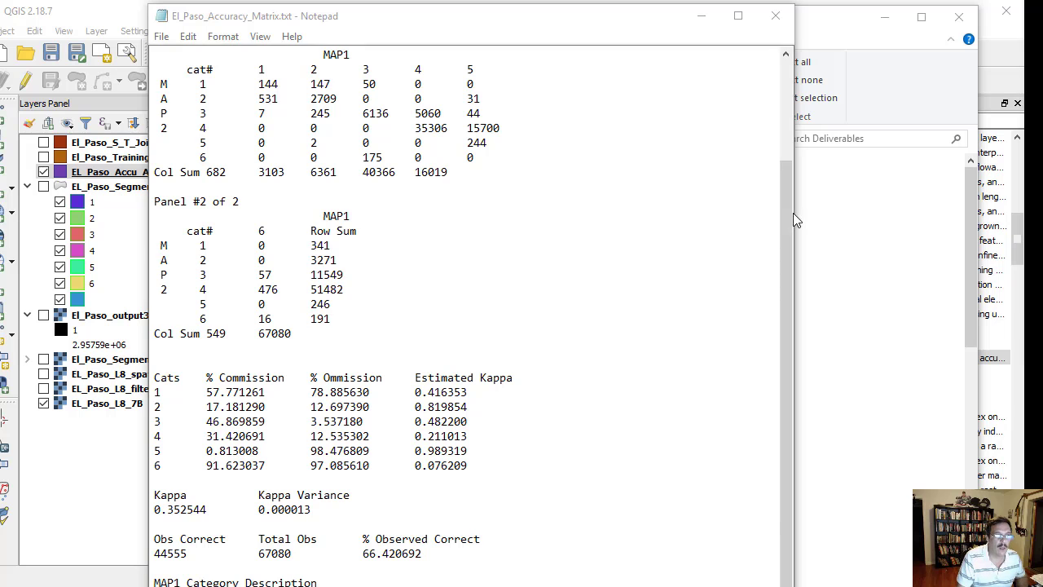
pyautogui.moveTo(551, 18); pyautogui.dragTo(567, 0)
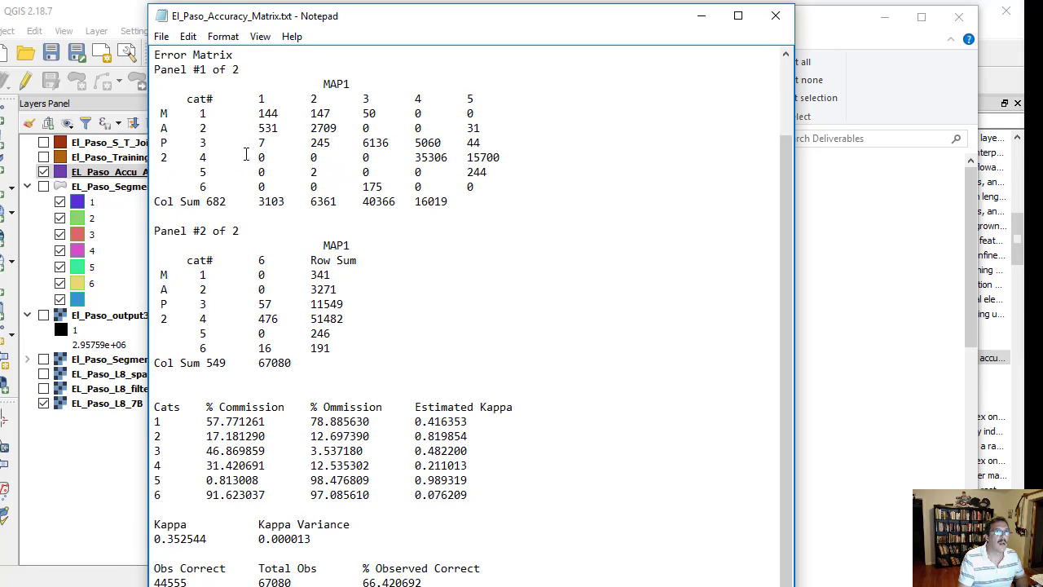
pyautogui.scroll(-1, 262, 457)
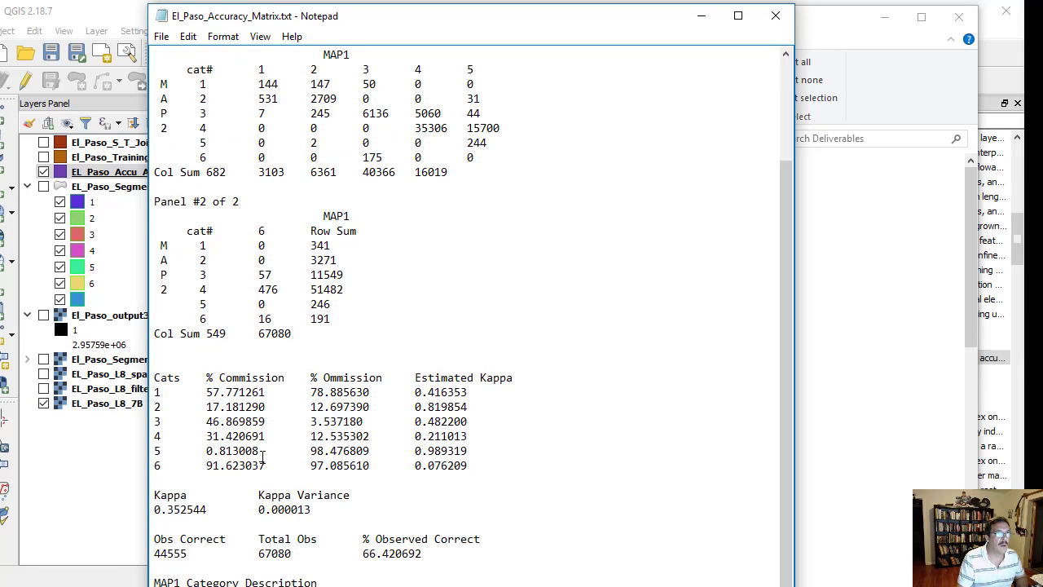
pyautogui.moveTo(652, 16); pyautogui.dragTo(650, 0)
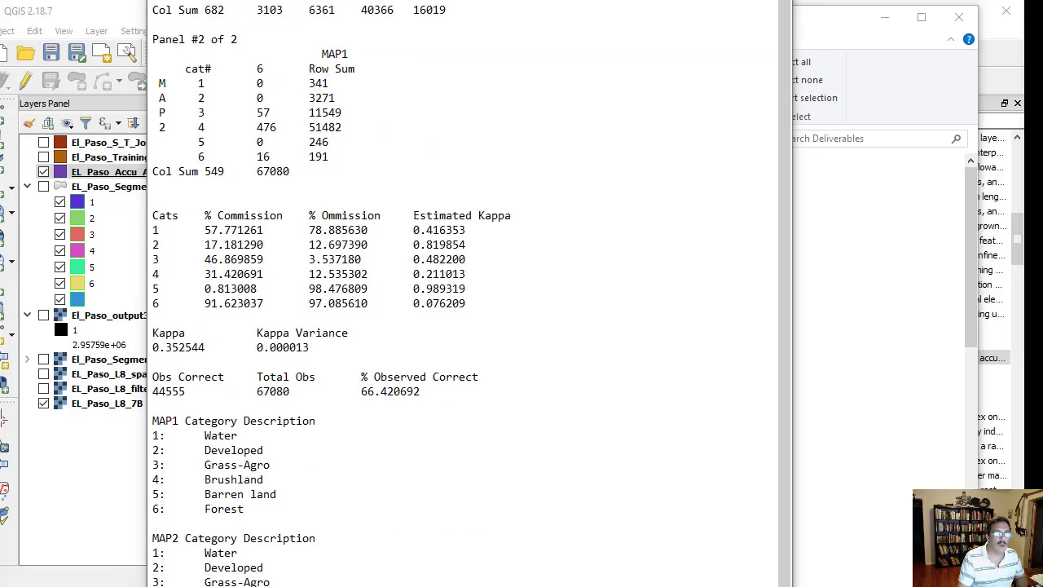